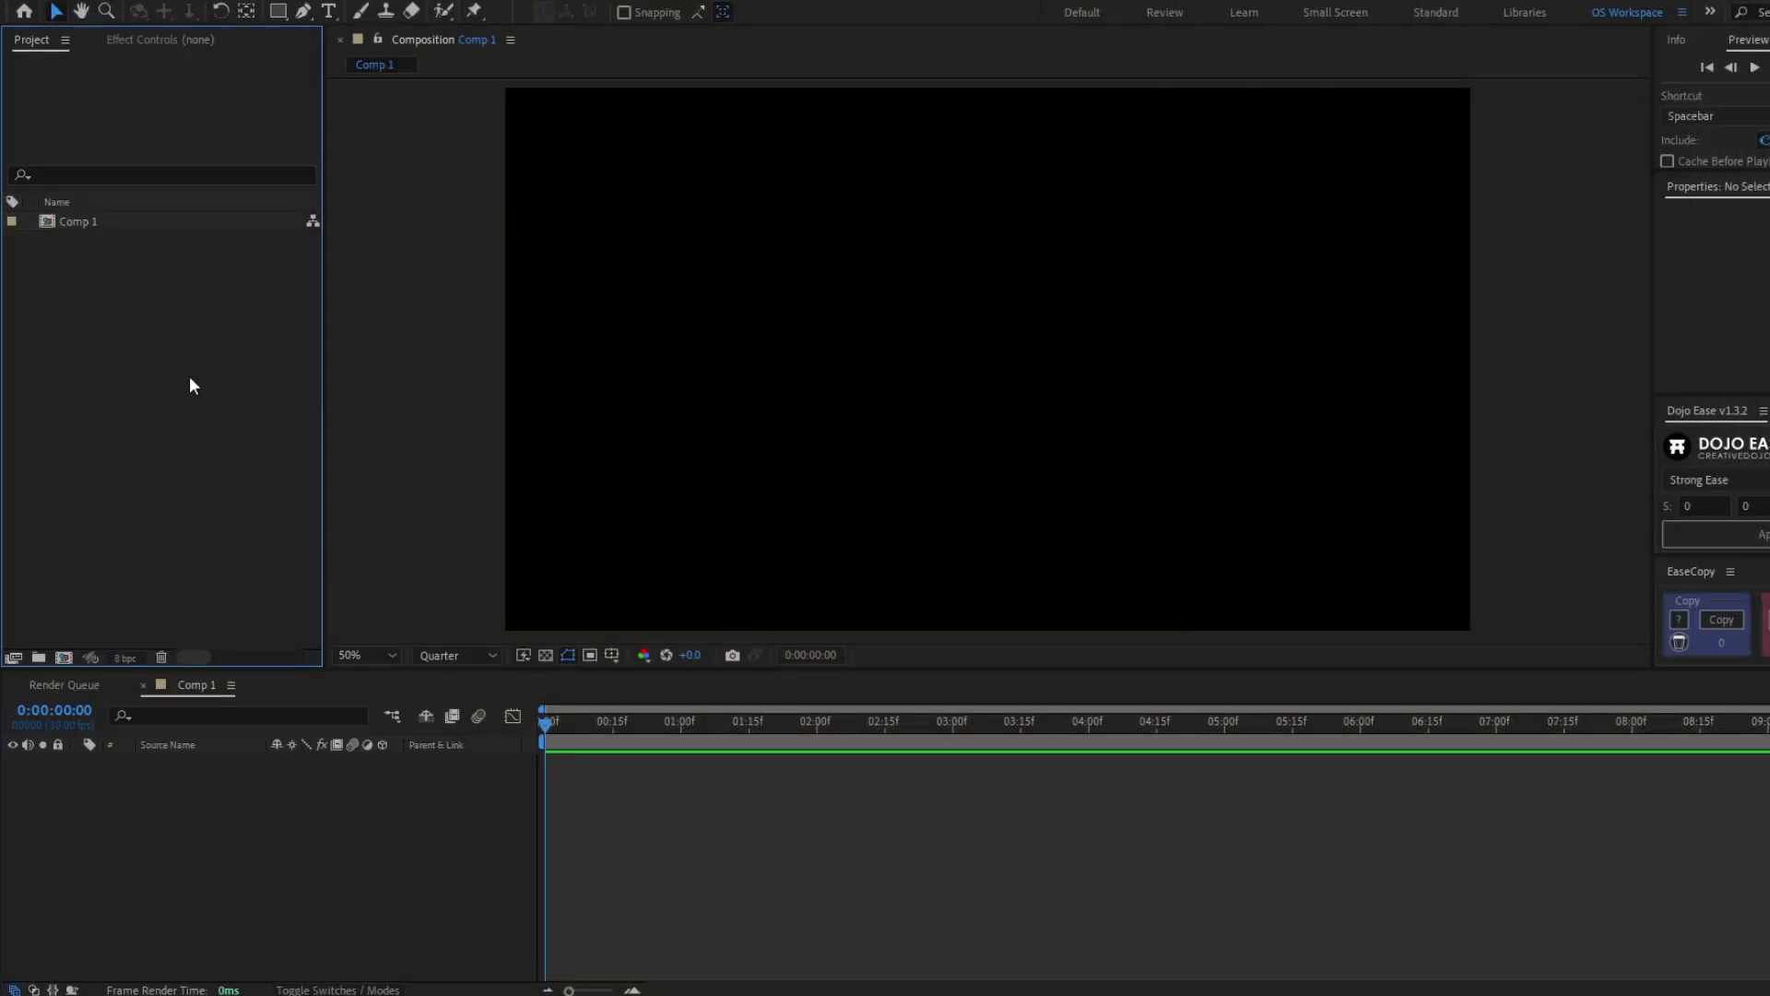
Step: Import Messenger.png from the LOGOS folder and add it as a layer in Comp 1
double_click(190, 378)
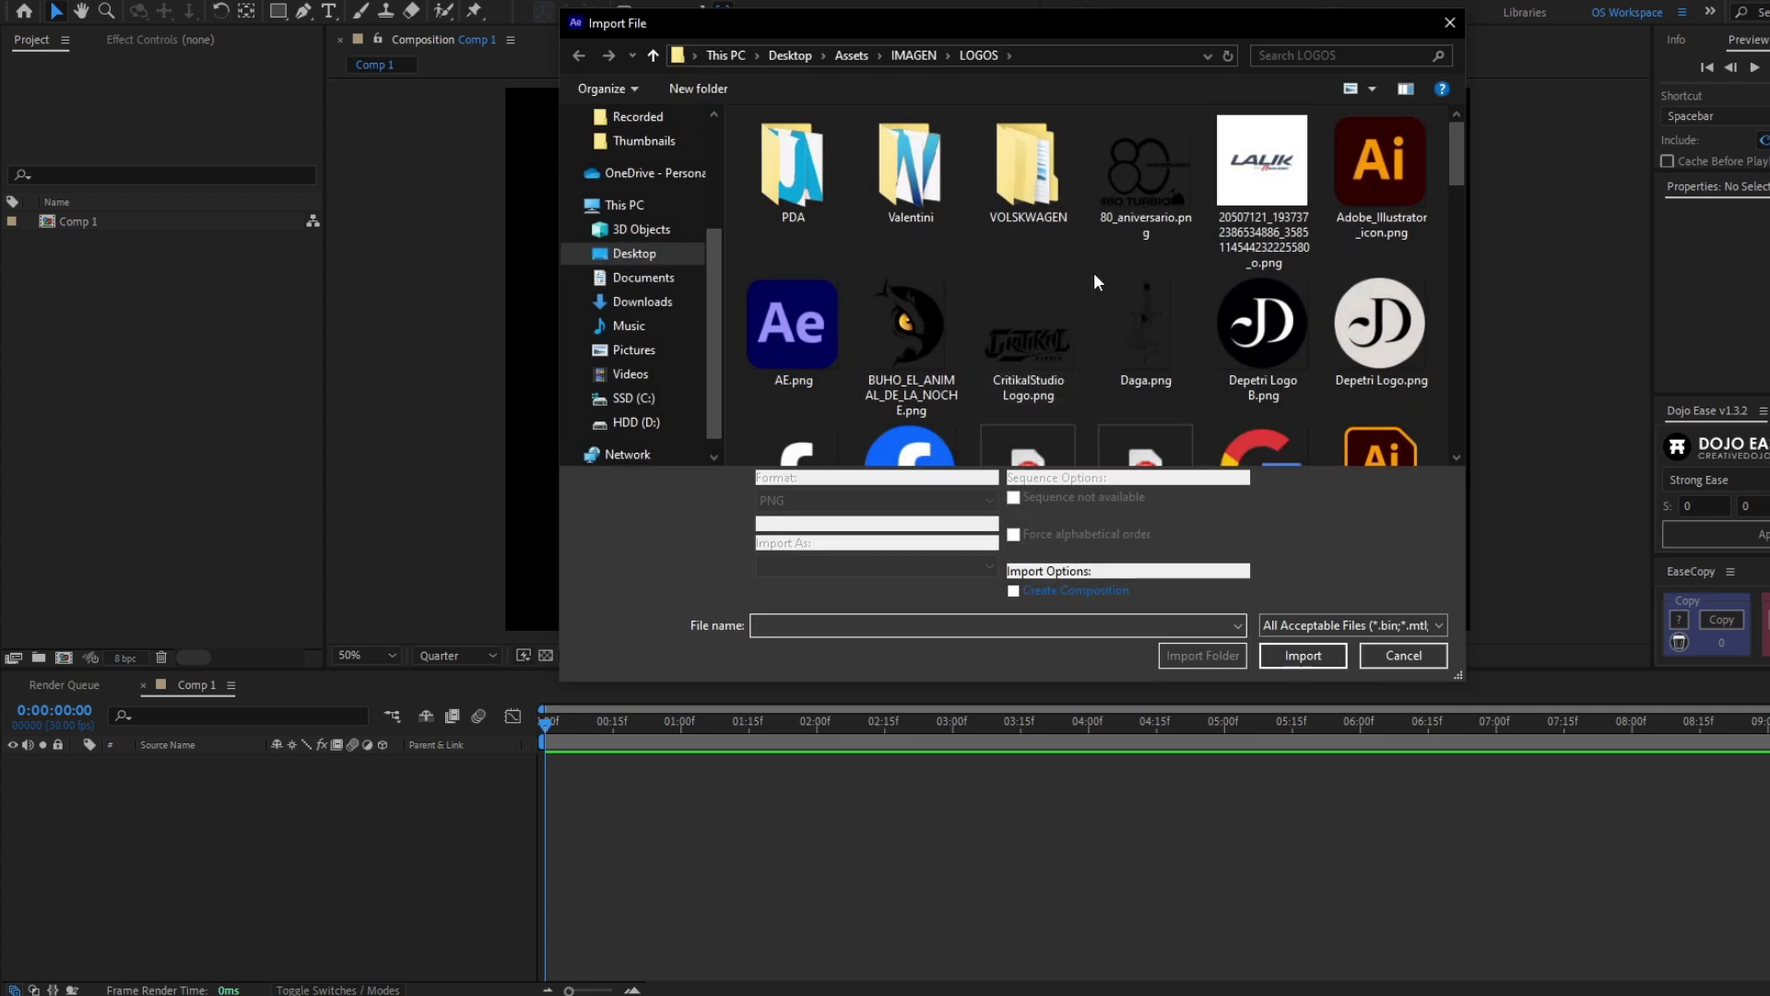
scroll(1057, 306, "down", 5)
double_click(1048, 297)
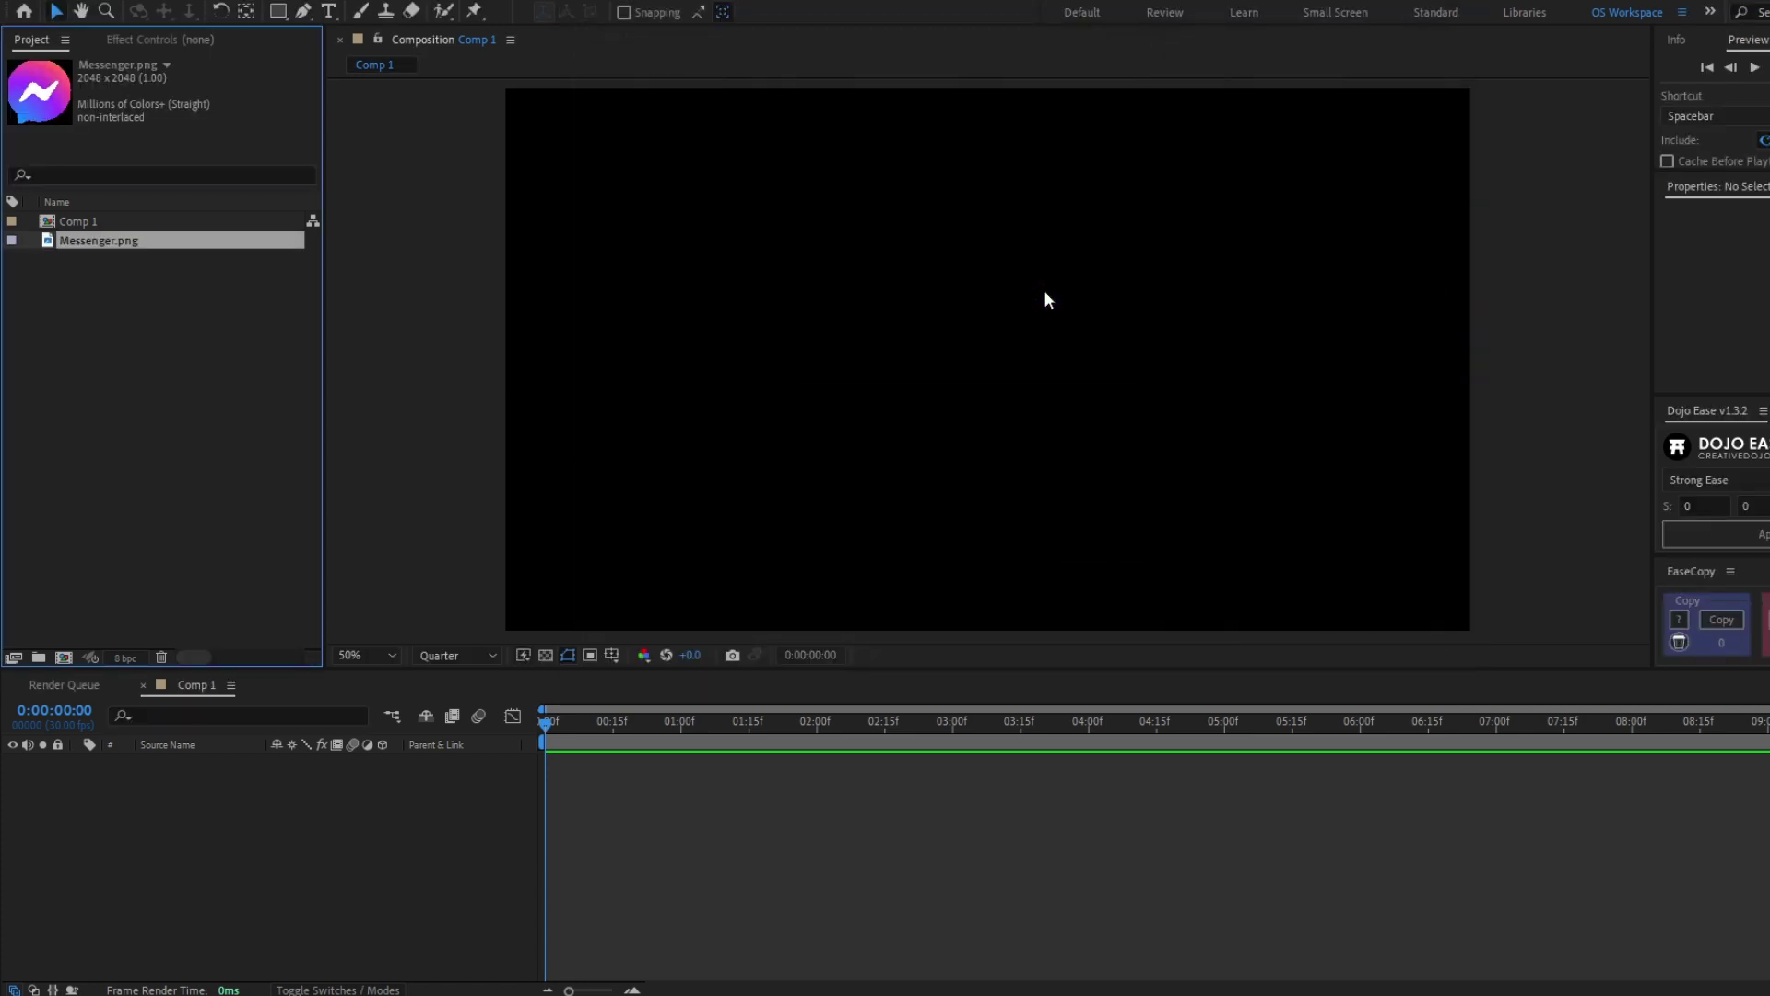
left_click_drag(189, 246, 302, 772)
Step: Set the Messenger.png layer's scale to 25%
key("s")
left_click(298, 779)
type("25")
key("Return")
Step: Apply the CC Light Sweep effect to the Messenger.png layer
left_click(184, 39)
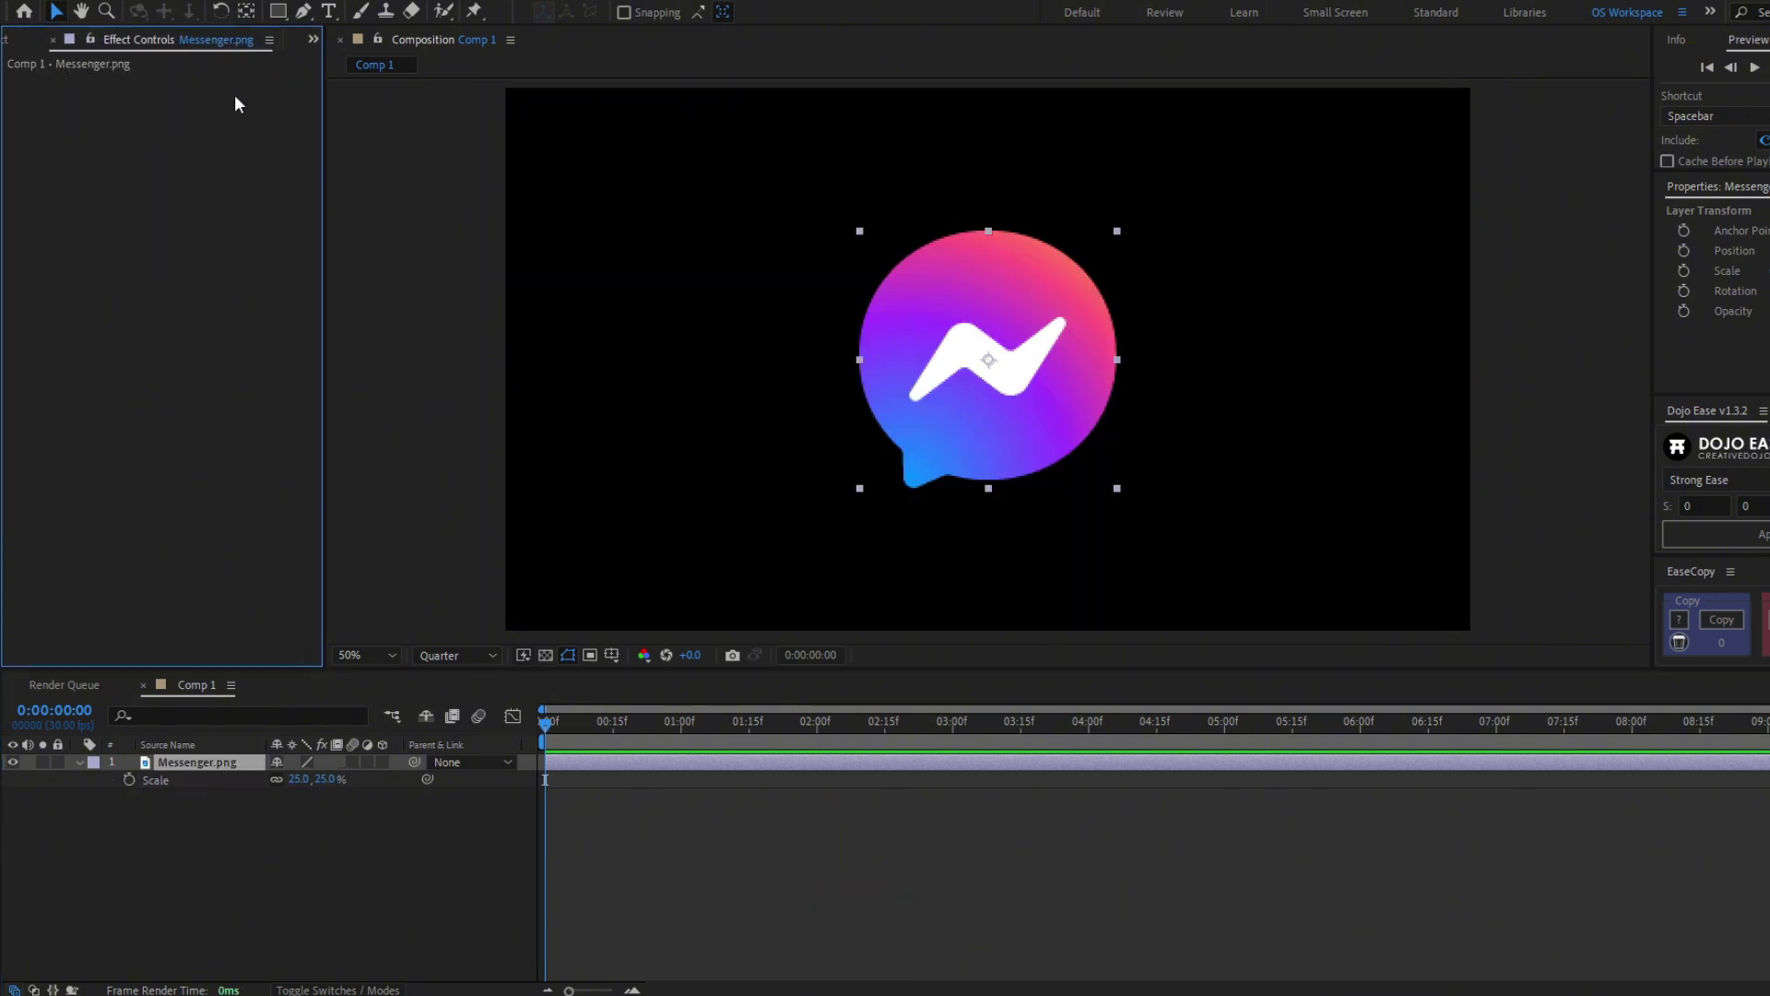
key("ctrl+space")
type("cc ligh")
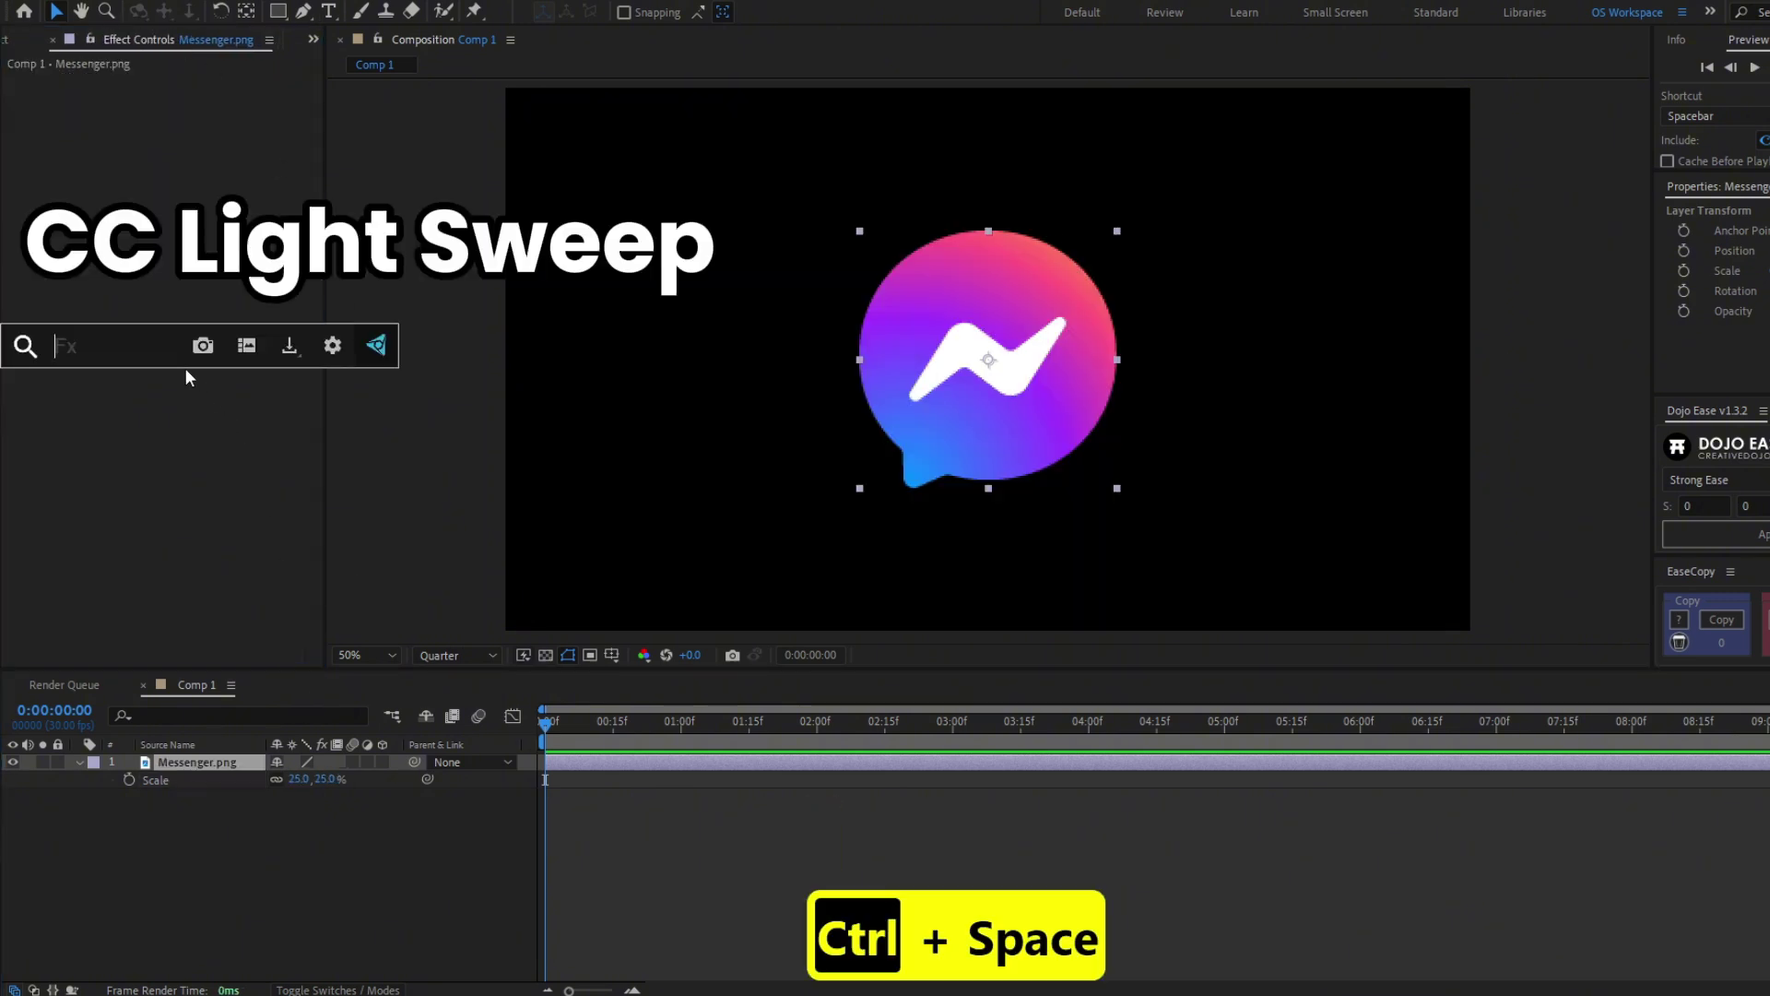
type("t swe")
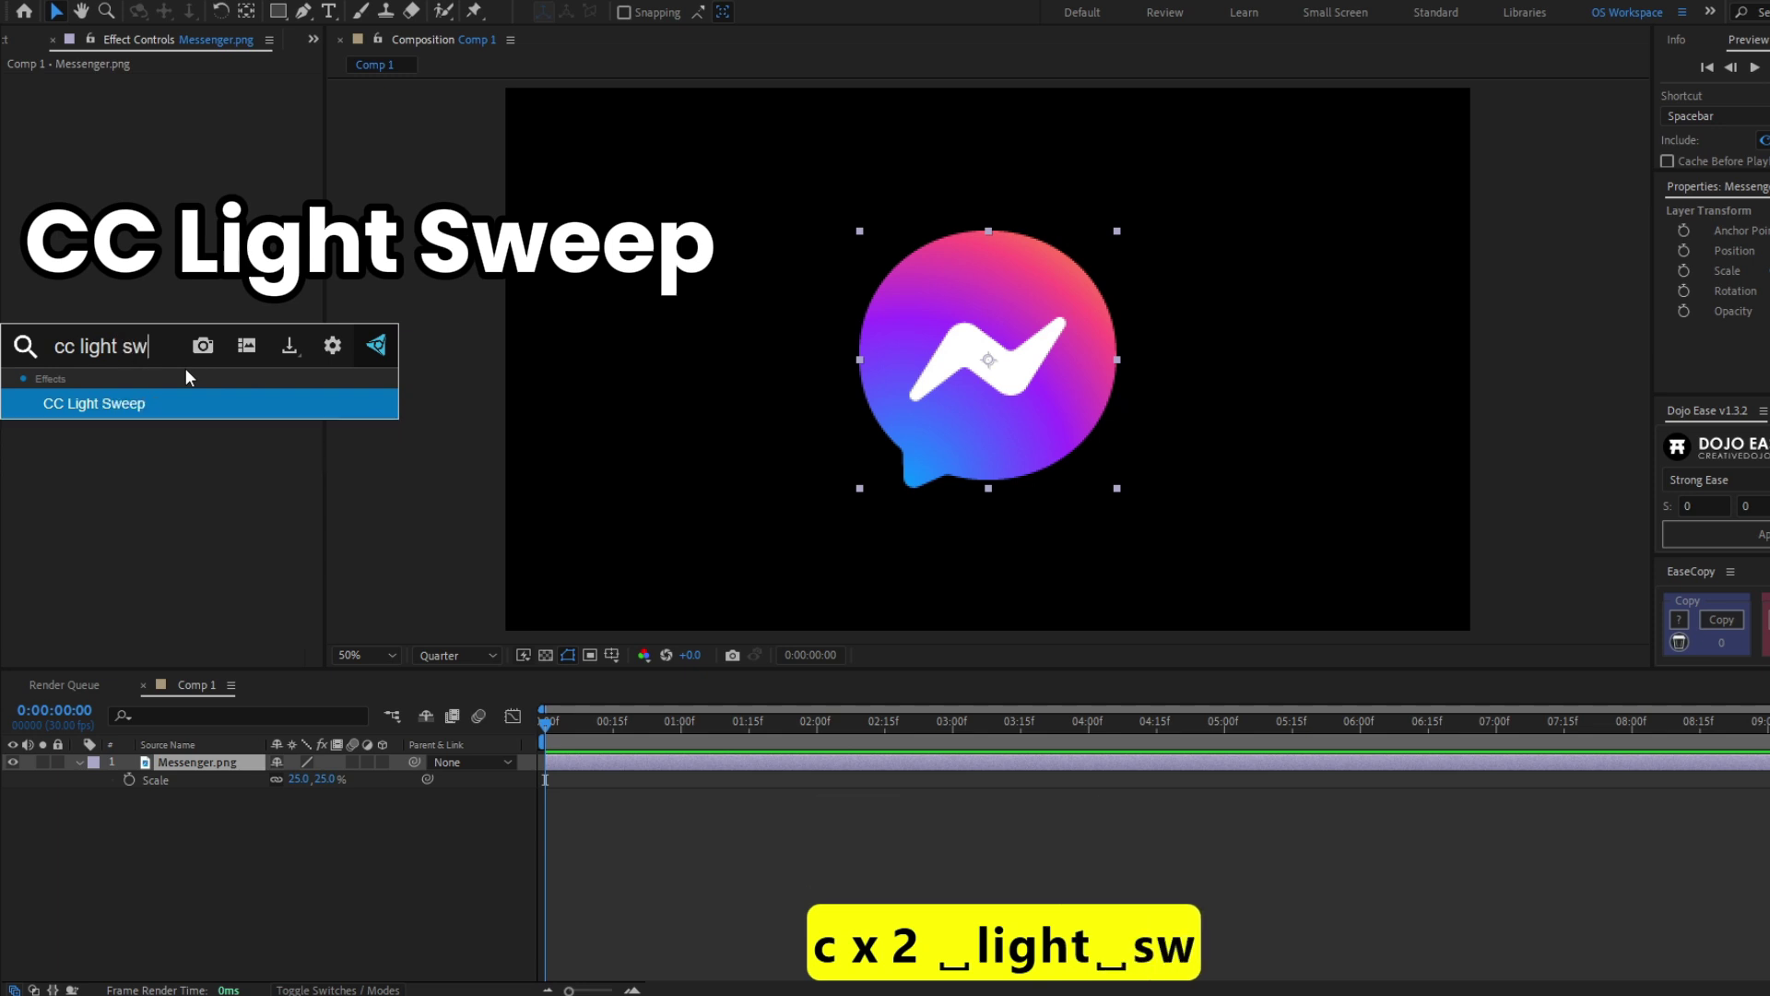
key("Return")
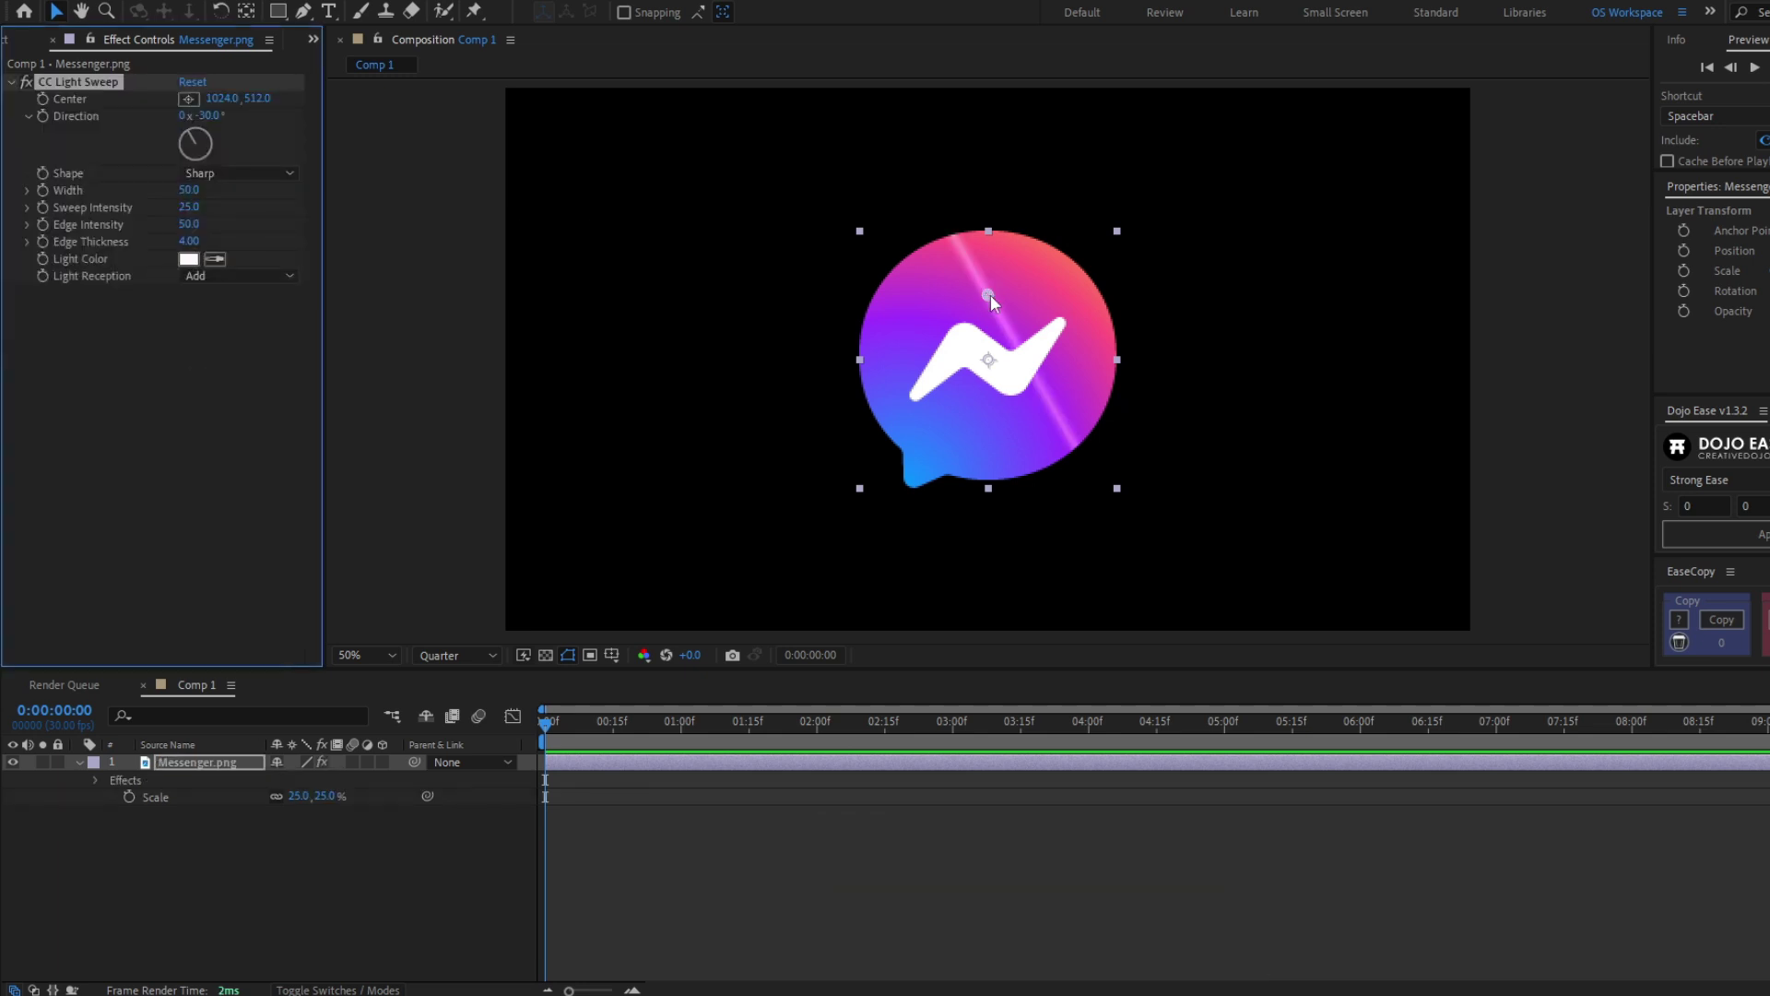
Step: Move the light sweep's center to the logo's middle, about 1024, 1032, and set the preview resolution to Half
left_click_drag(988, 296, 991, 364)
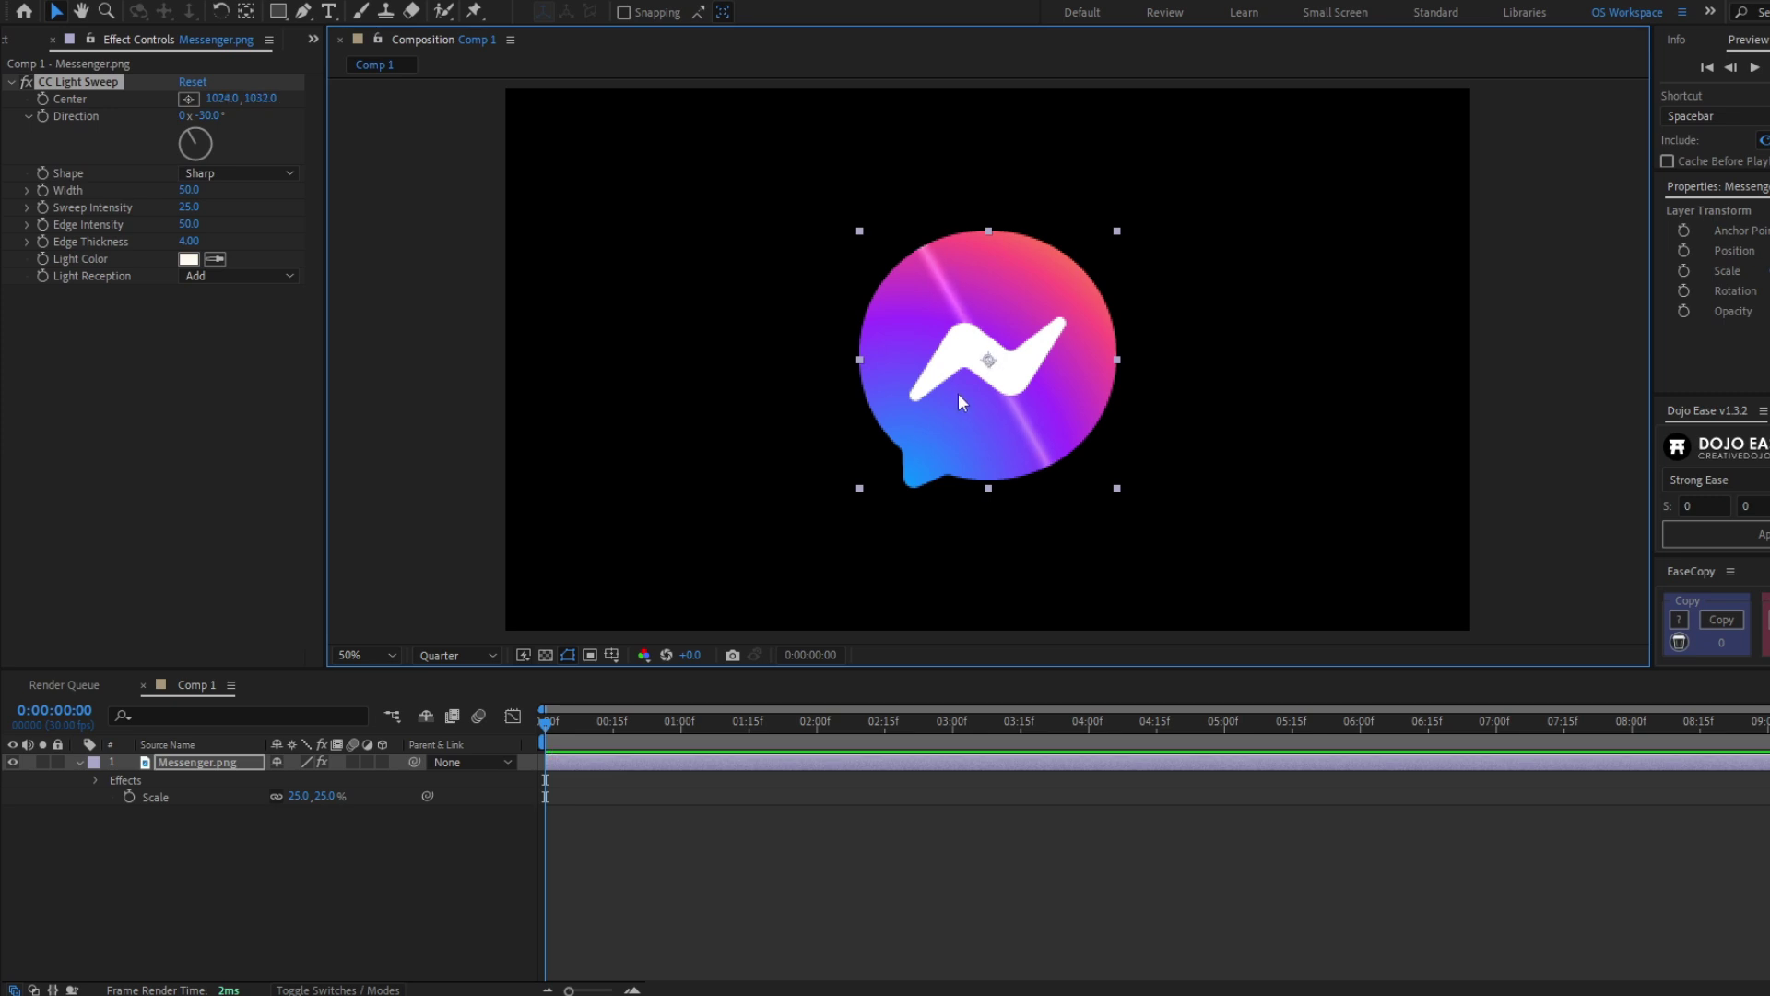
left_click(115, 360)
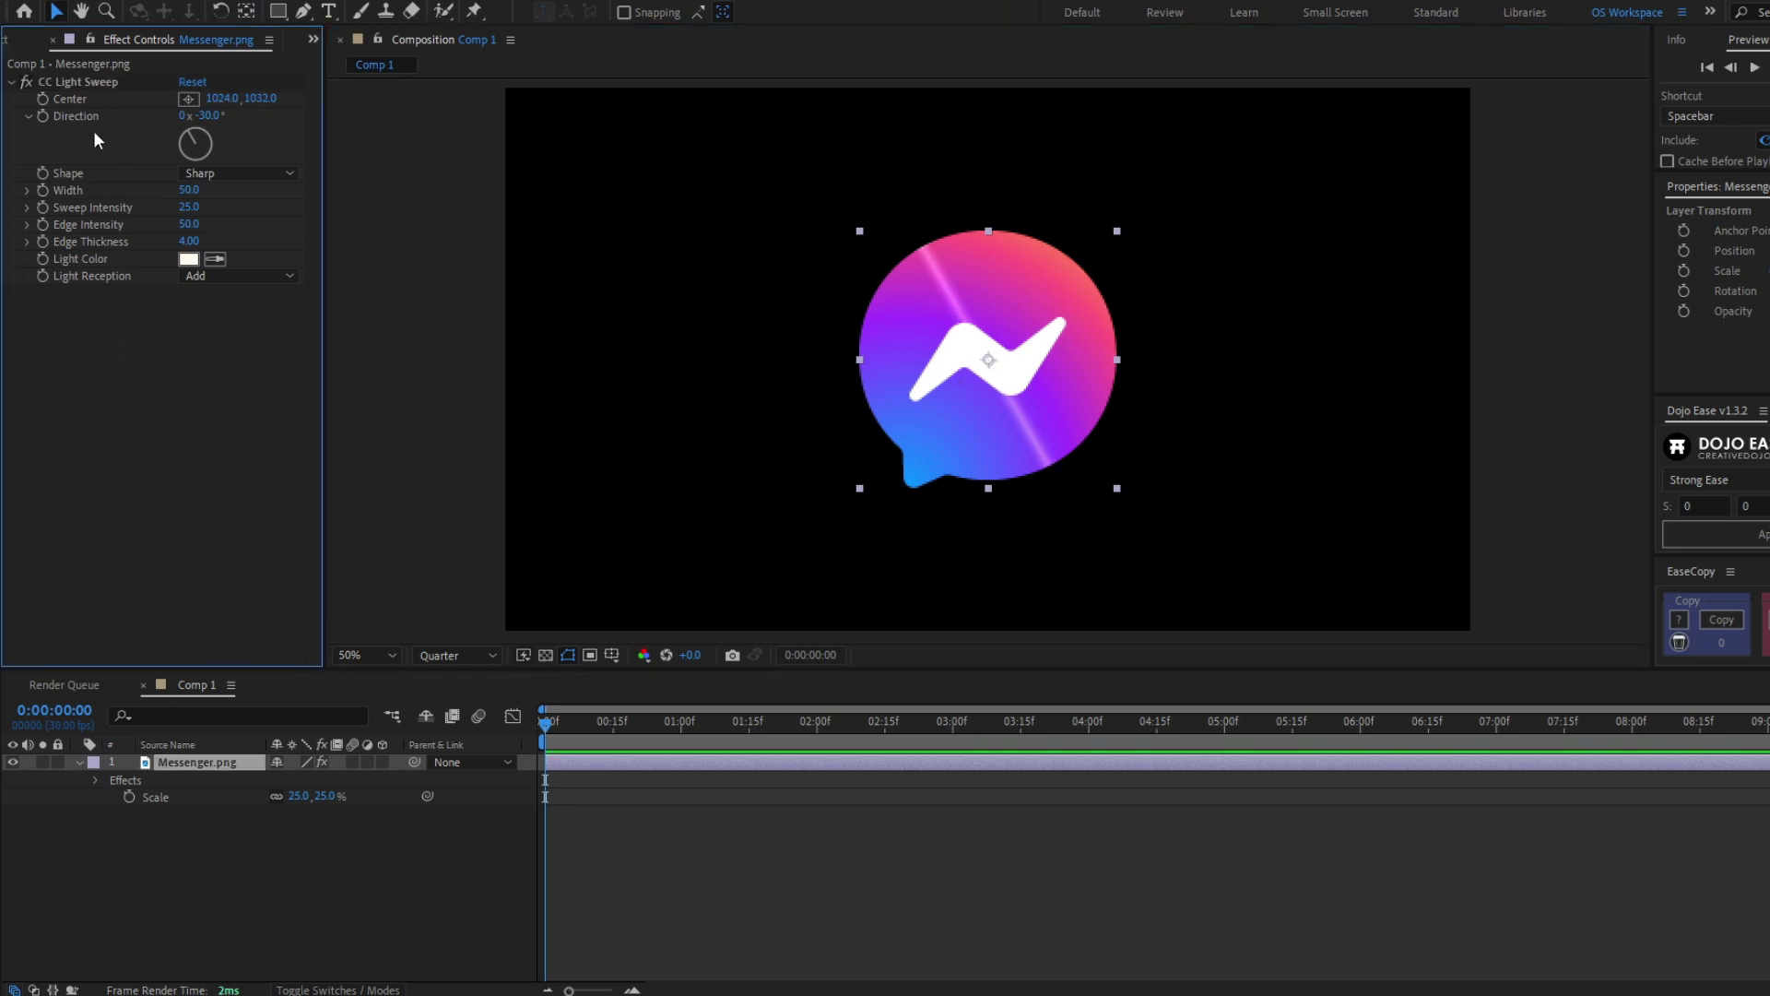
left_click(111, 81)
key(".")
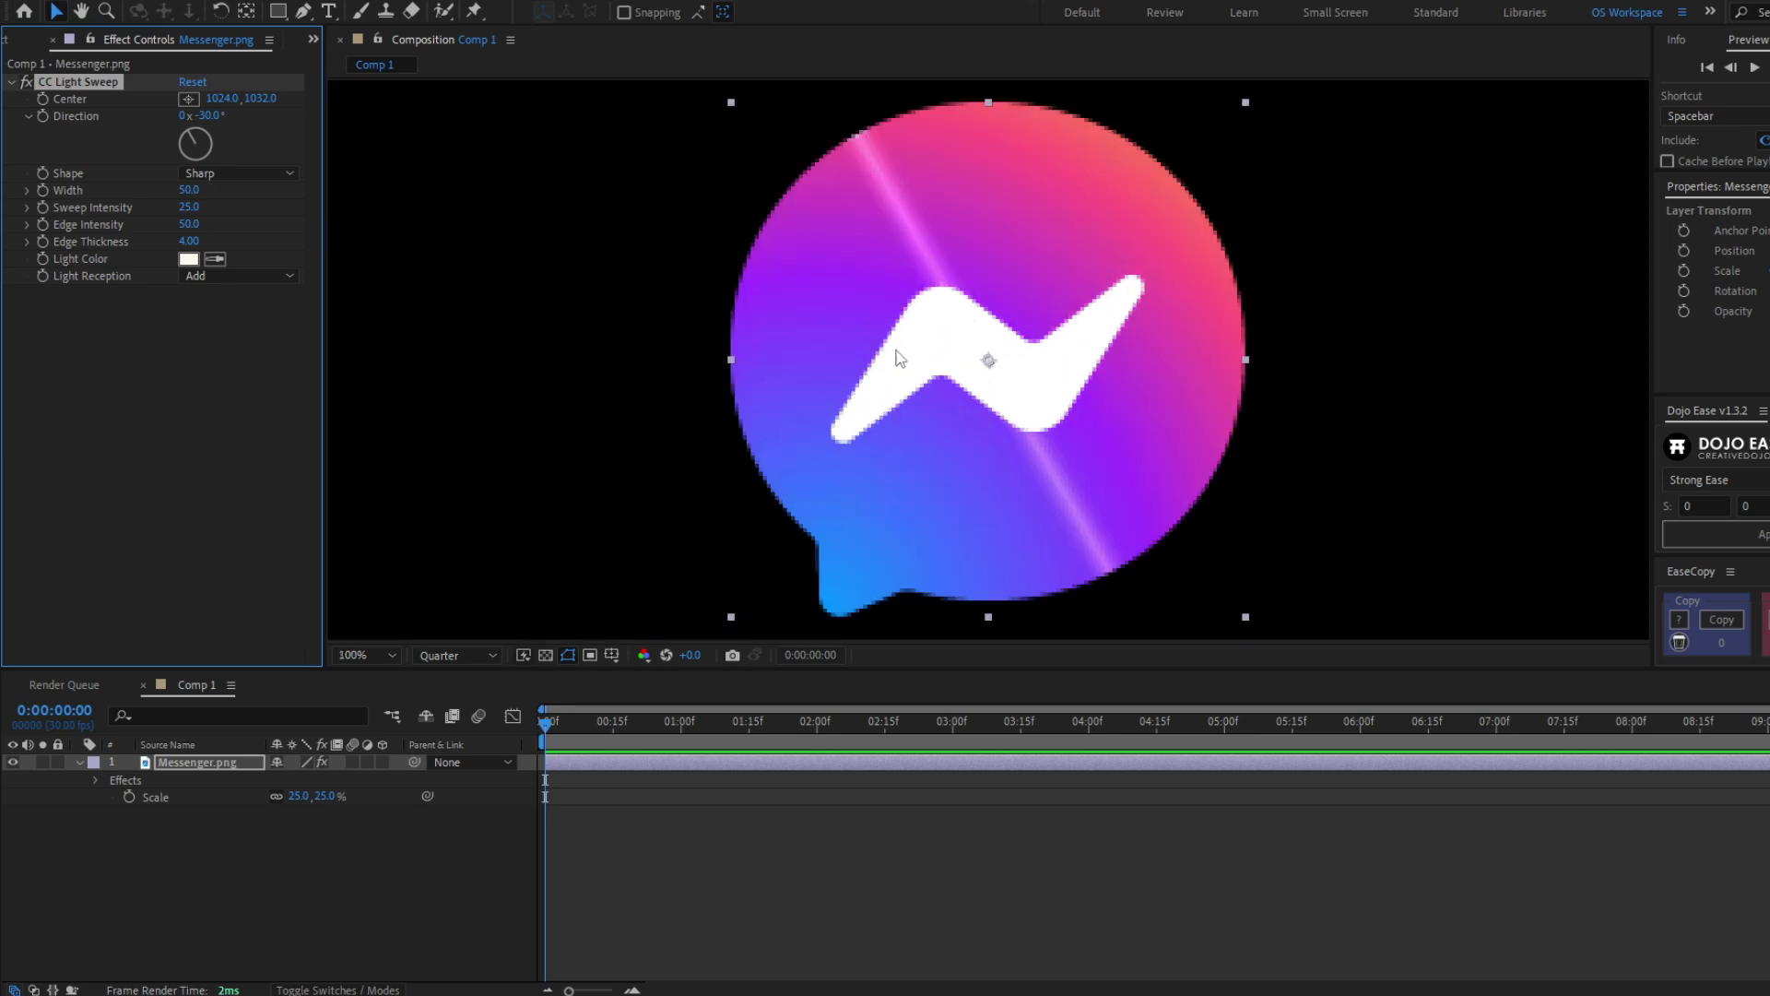
left_click(900, 305)
key("ctrl+shift+j")
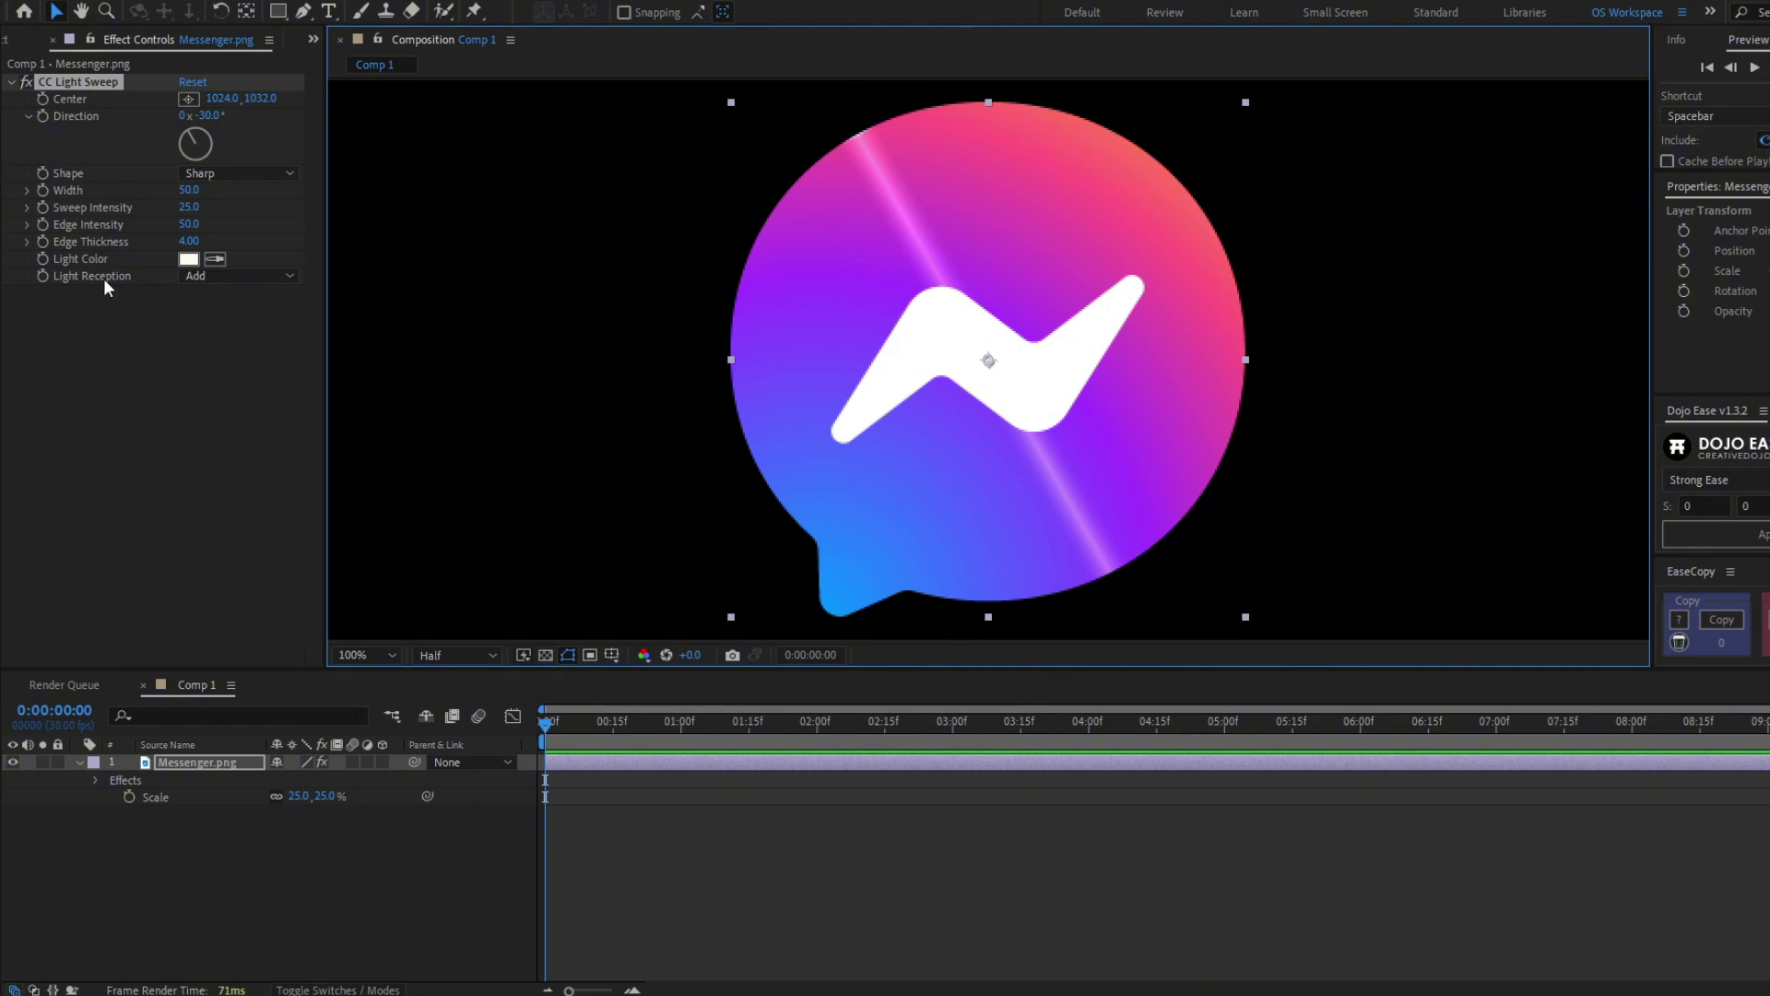
Step: Apply the Tritone effect to the Messenger.png layer
key("ctrl+space")
type("triton")
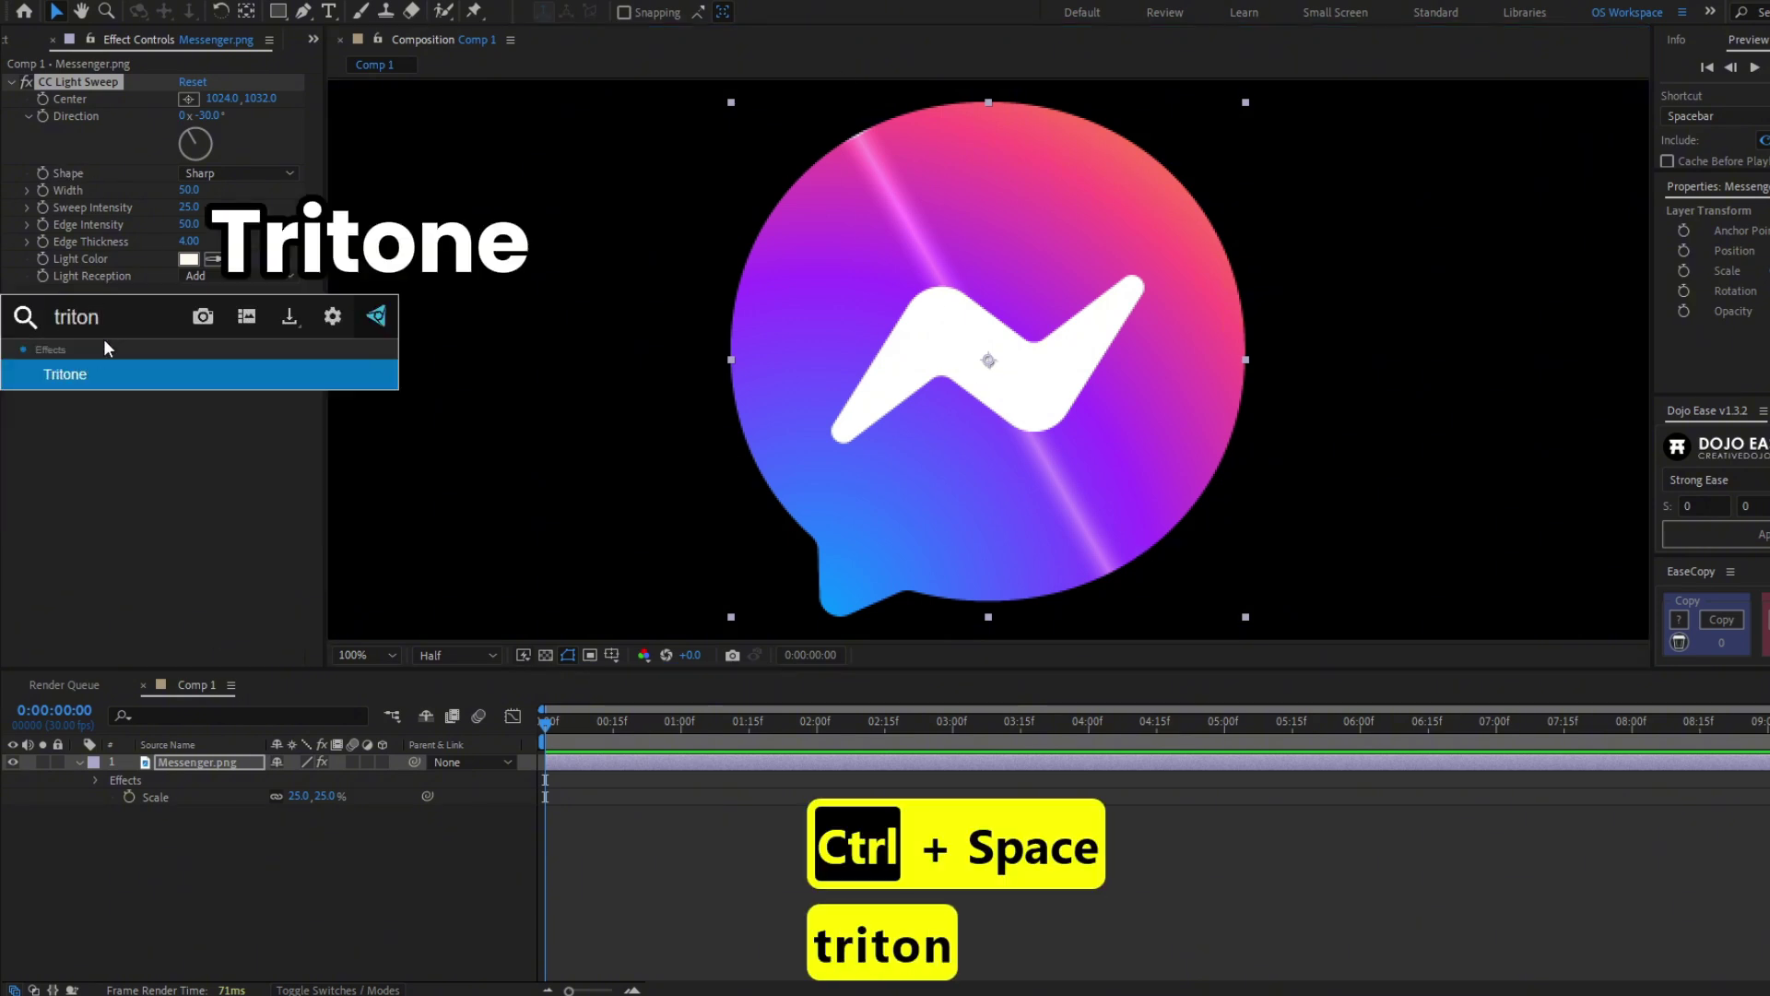
key("Return")
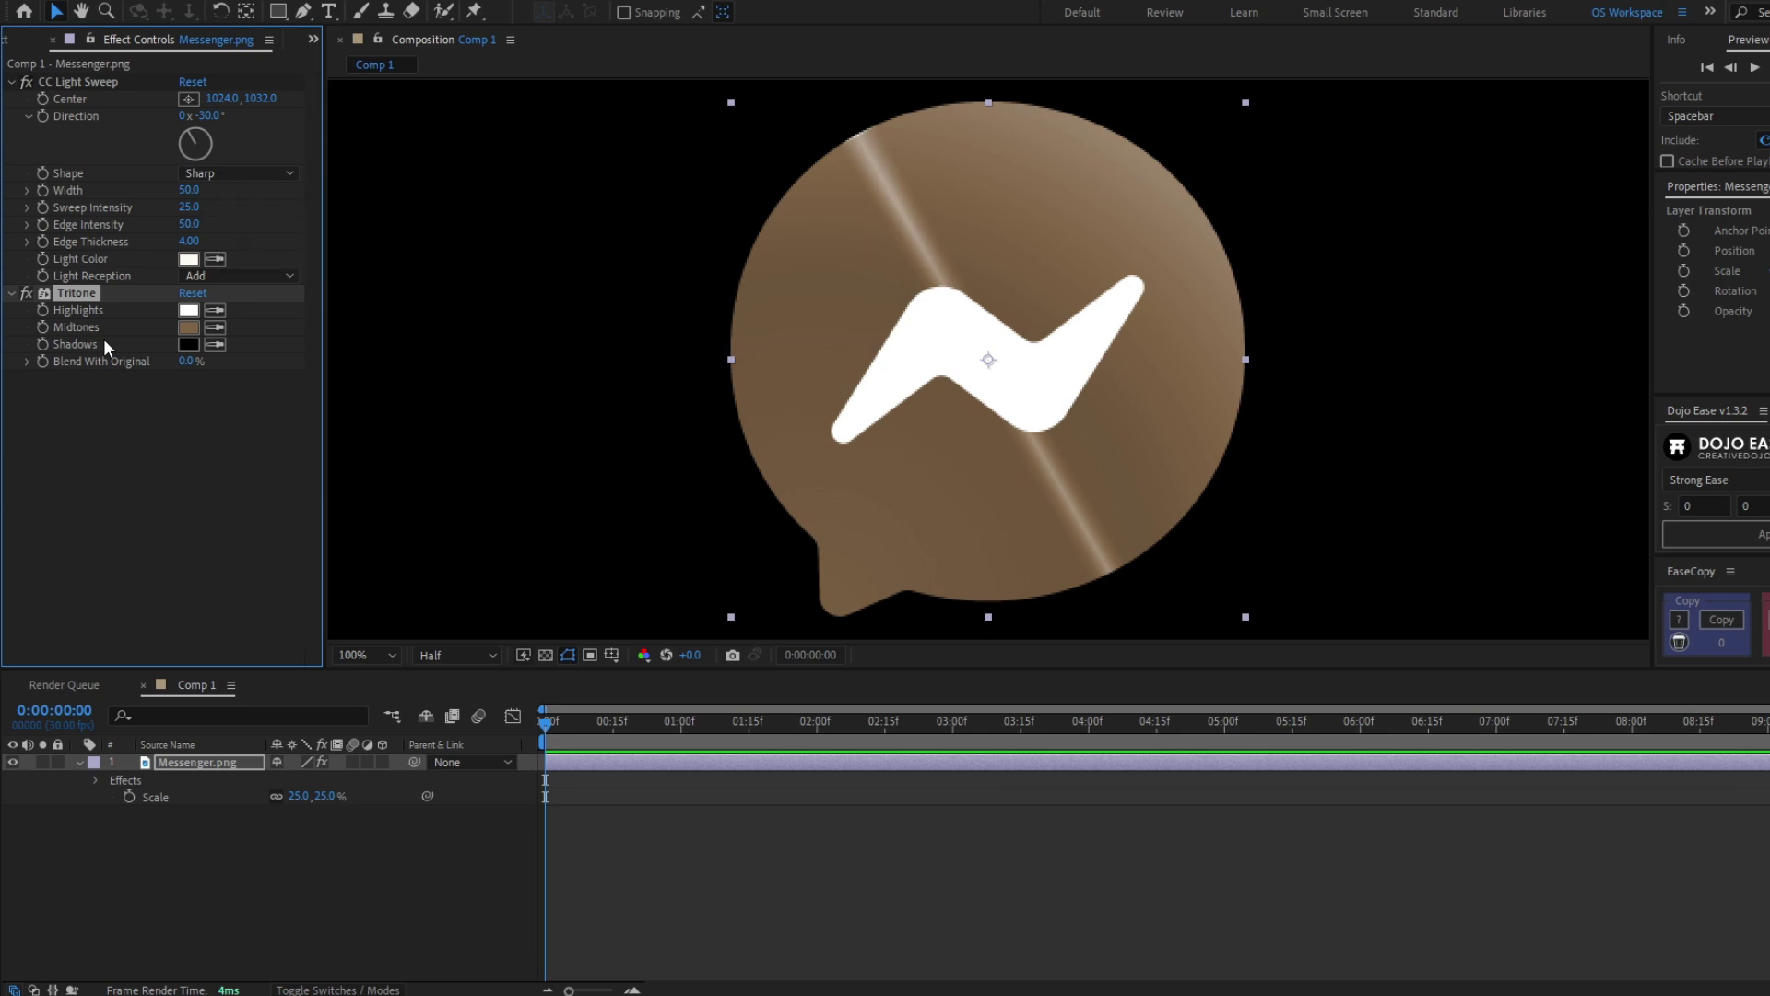
Step: Sample black for Tritone's midtones and highlights, and place Tritone above CC Light Sweep in the effect order
left_click(215, 327)
left_click(489, 355)
left_click(215, 310)
left_click(474, 340)
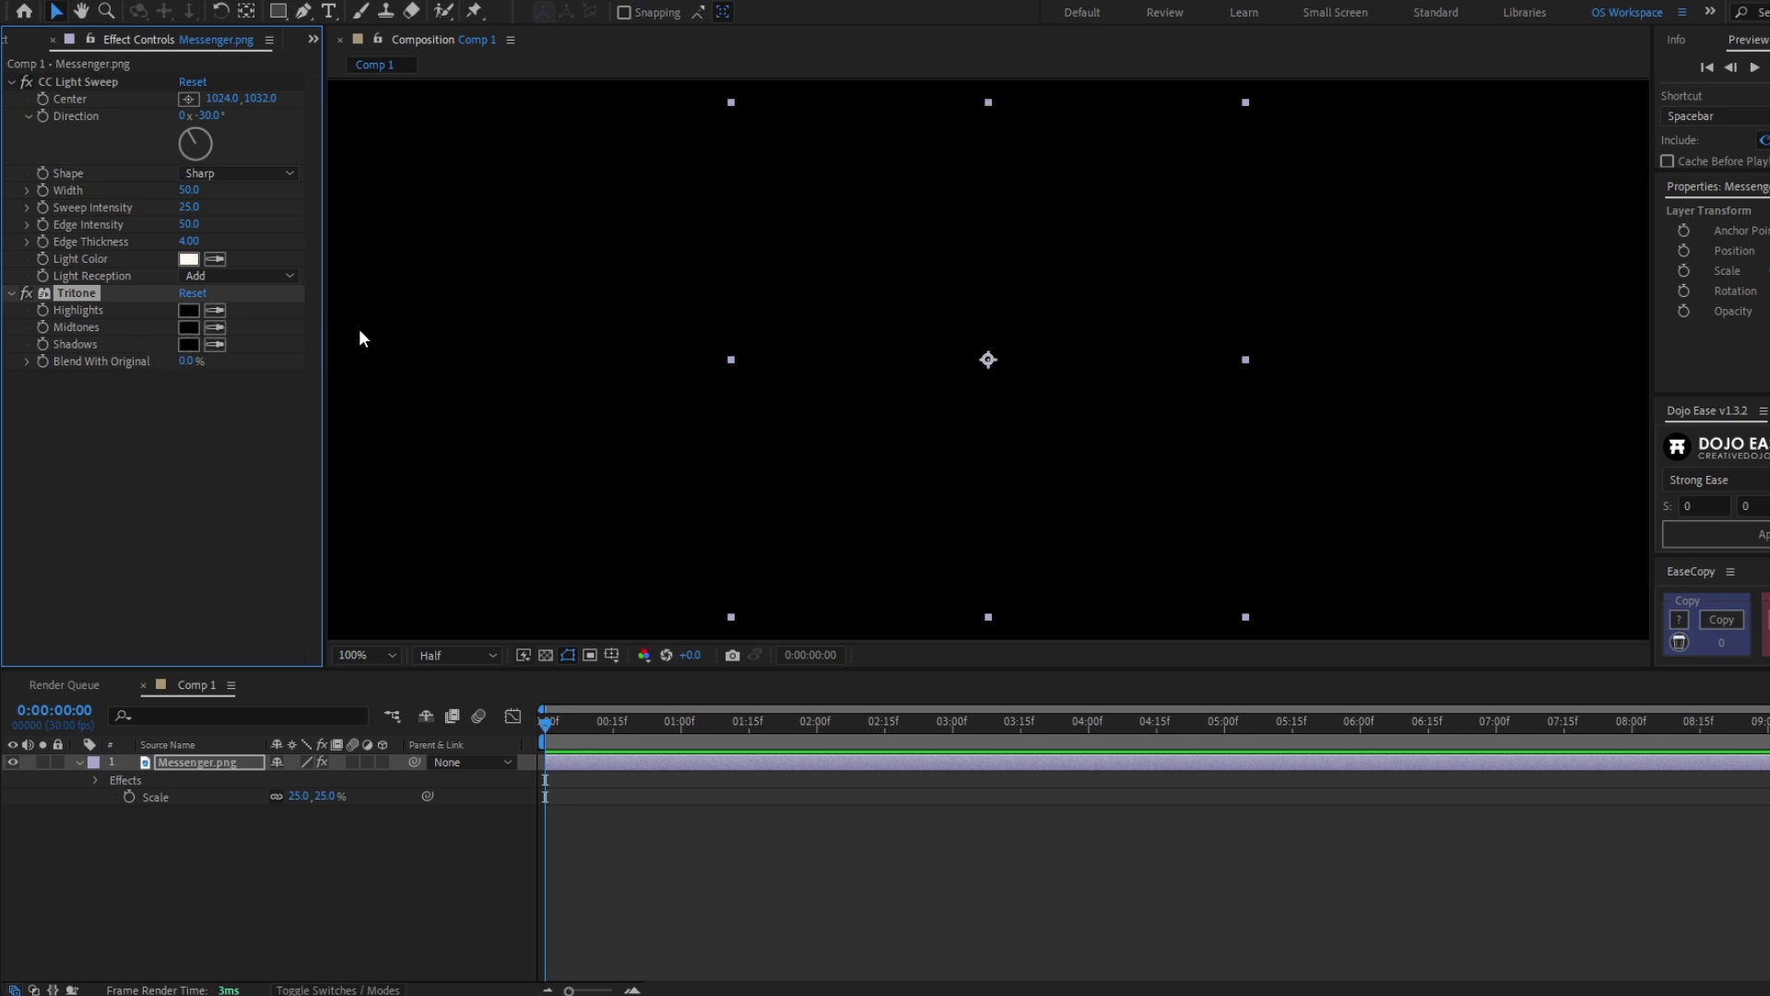
left_click_drag(83, 294, 80, 75)
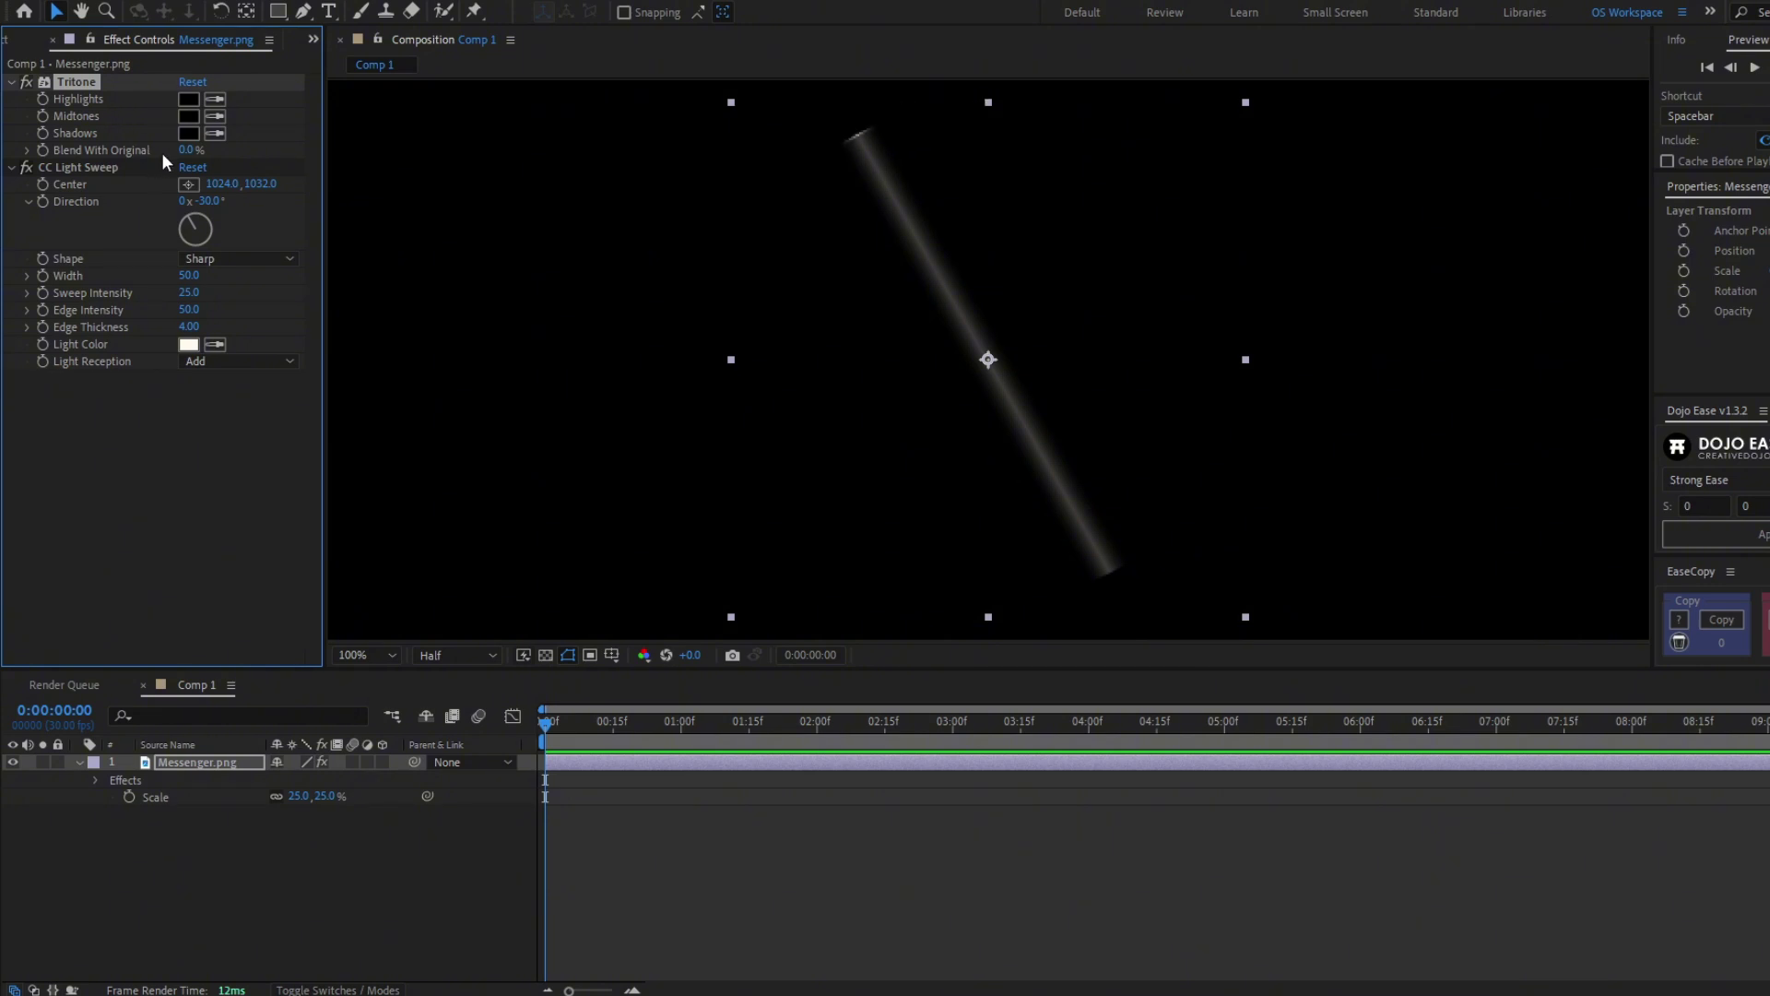
Step: Try Tritone's Blend With Original at 100% and undo the change
left_click_drag(184, 153, 389, 165)
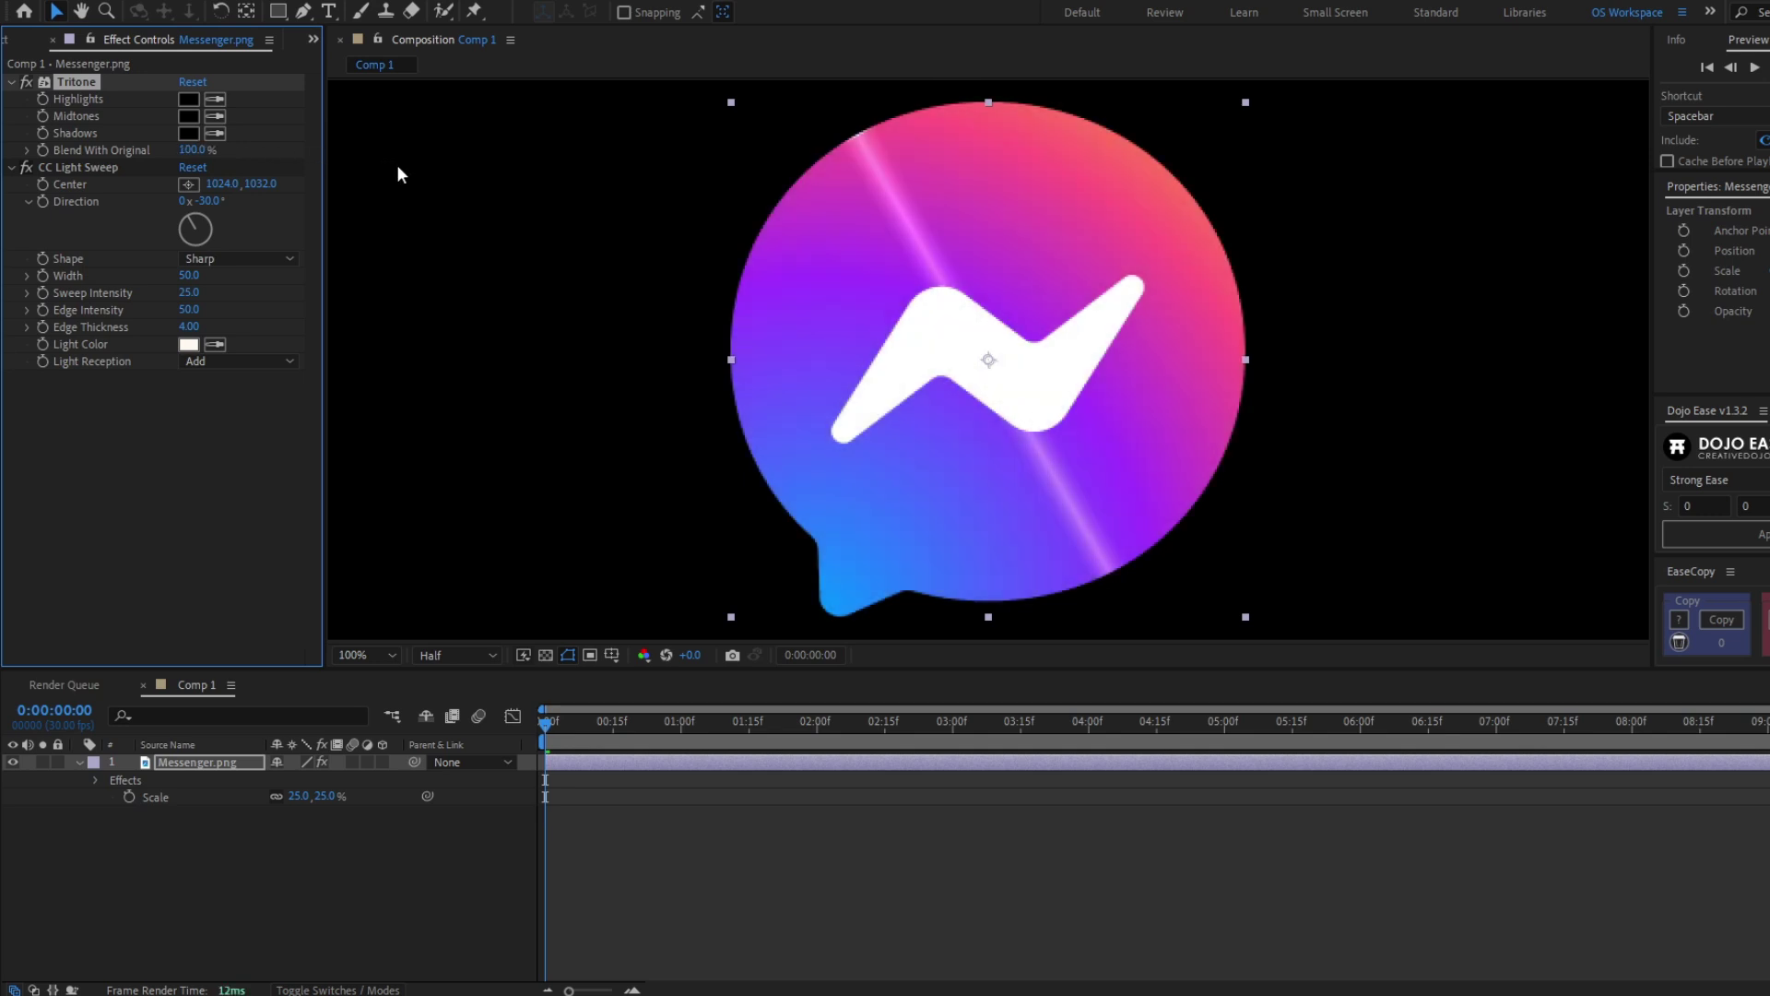
key("ctrl+z")
key("ctrl+shift+z")
key("ctrl+z")
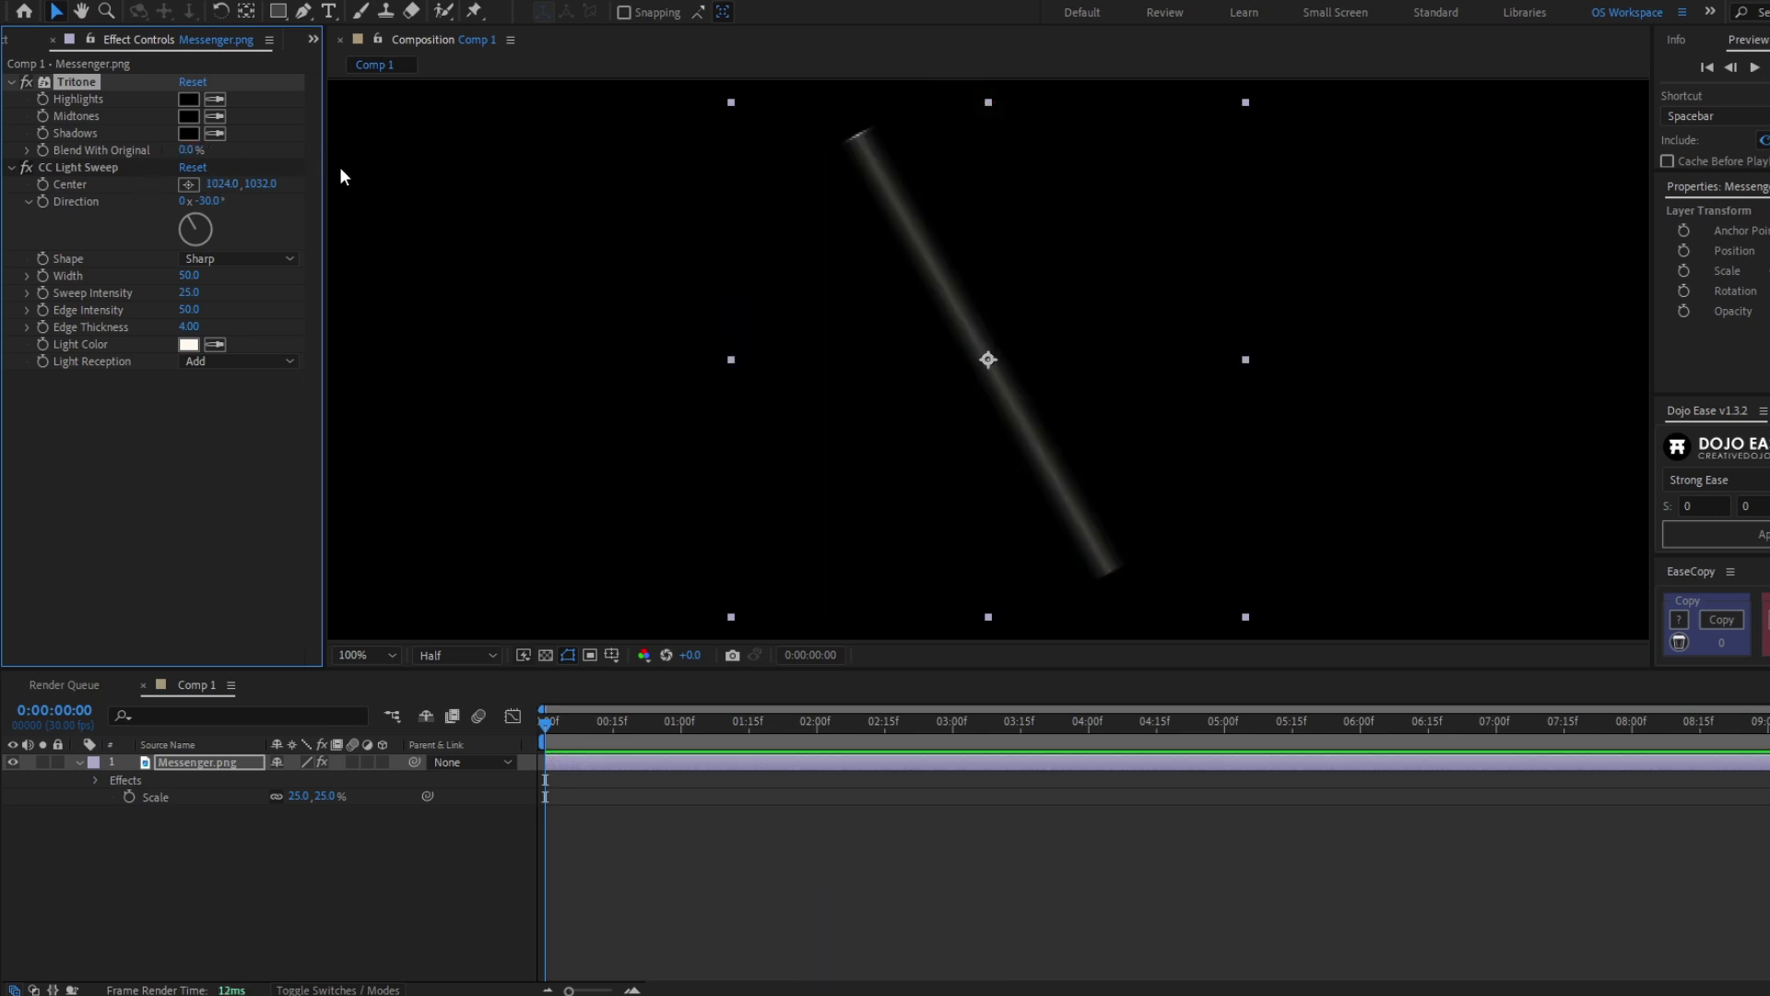
Step: Set CC Light Sweep's edge intensity to 100 and its edge thickness to 20
left_click(69, 168)
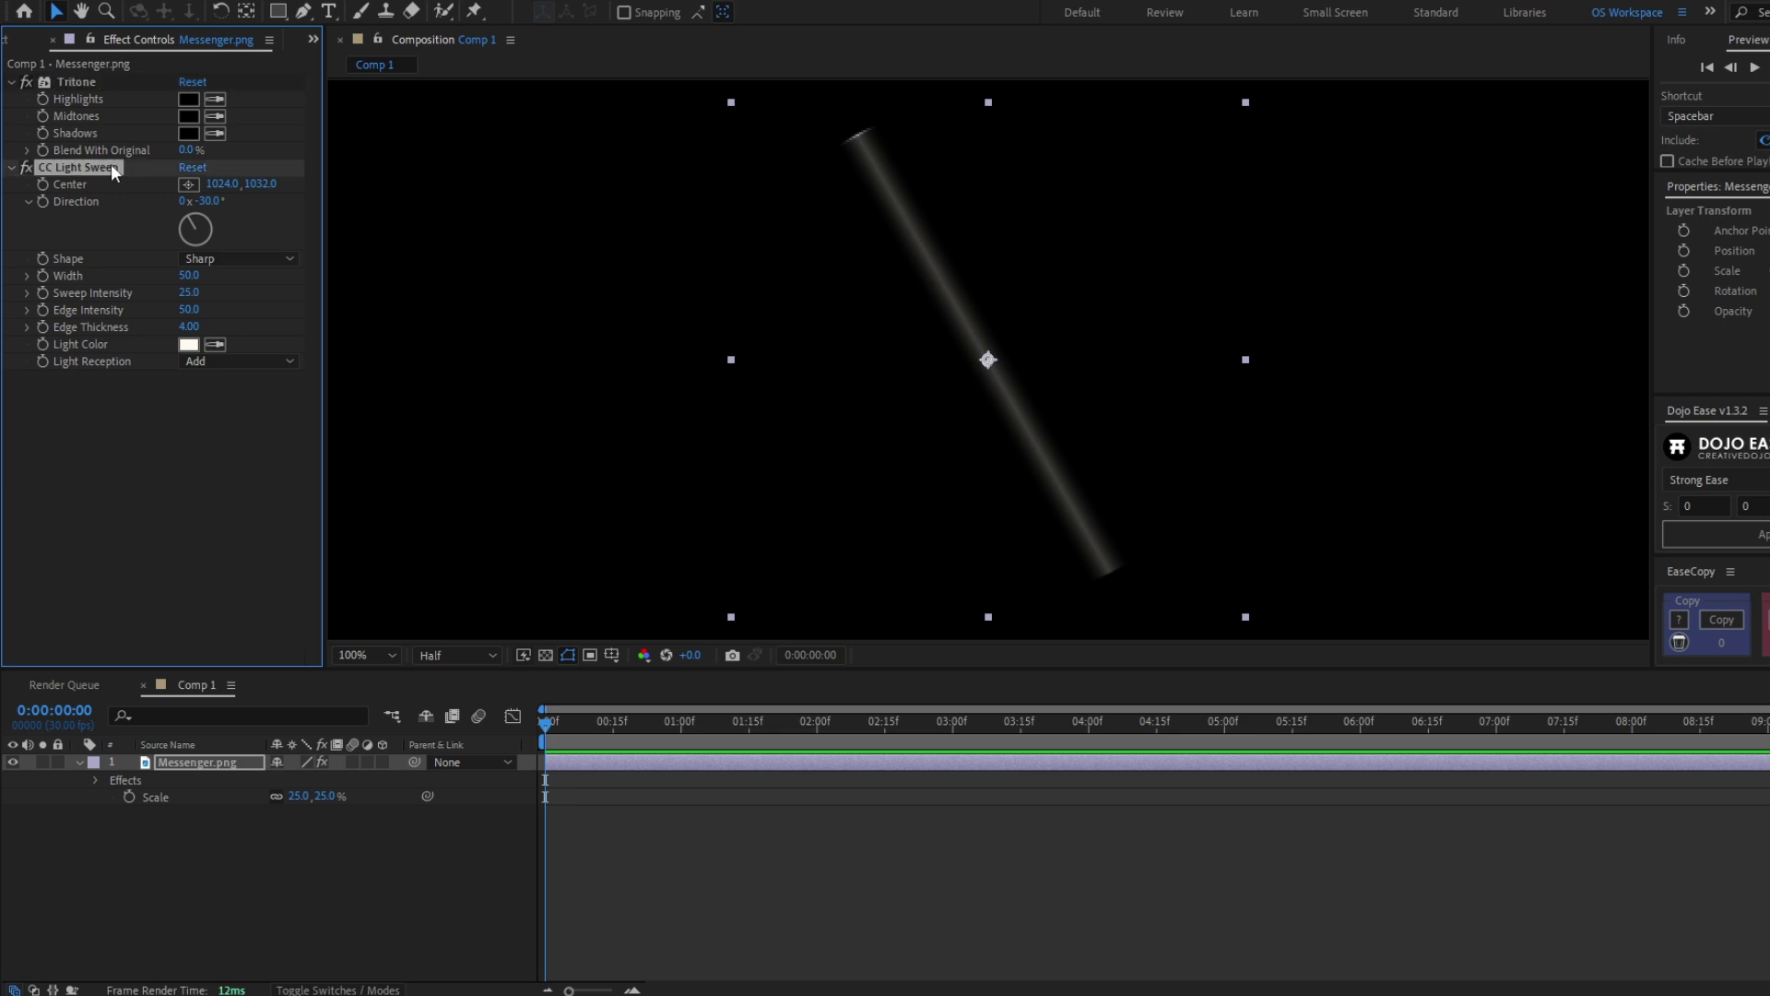
left_click_drag(188, 310, 247, 308)
left_click(192, 310)
type("100")
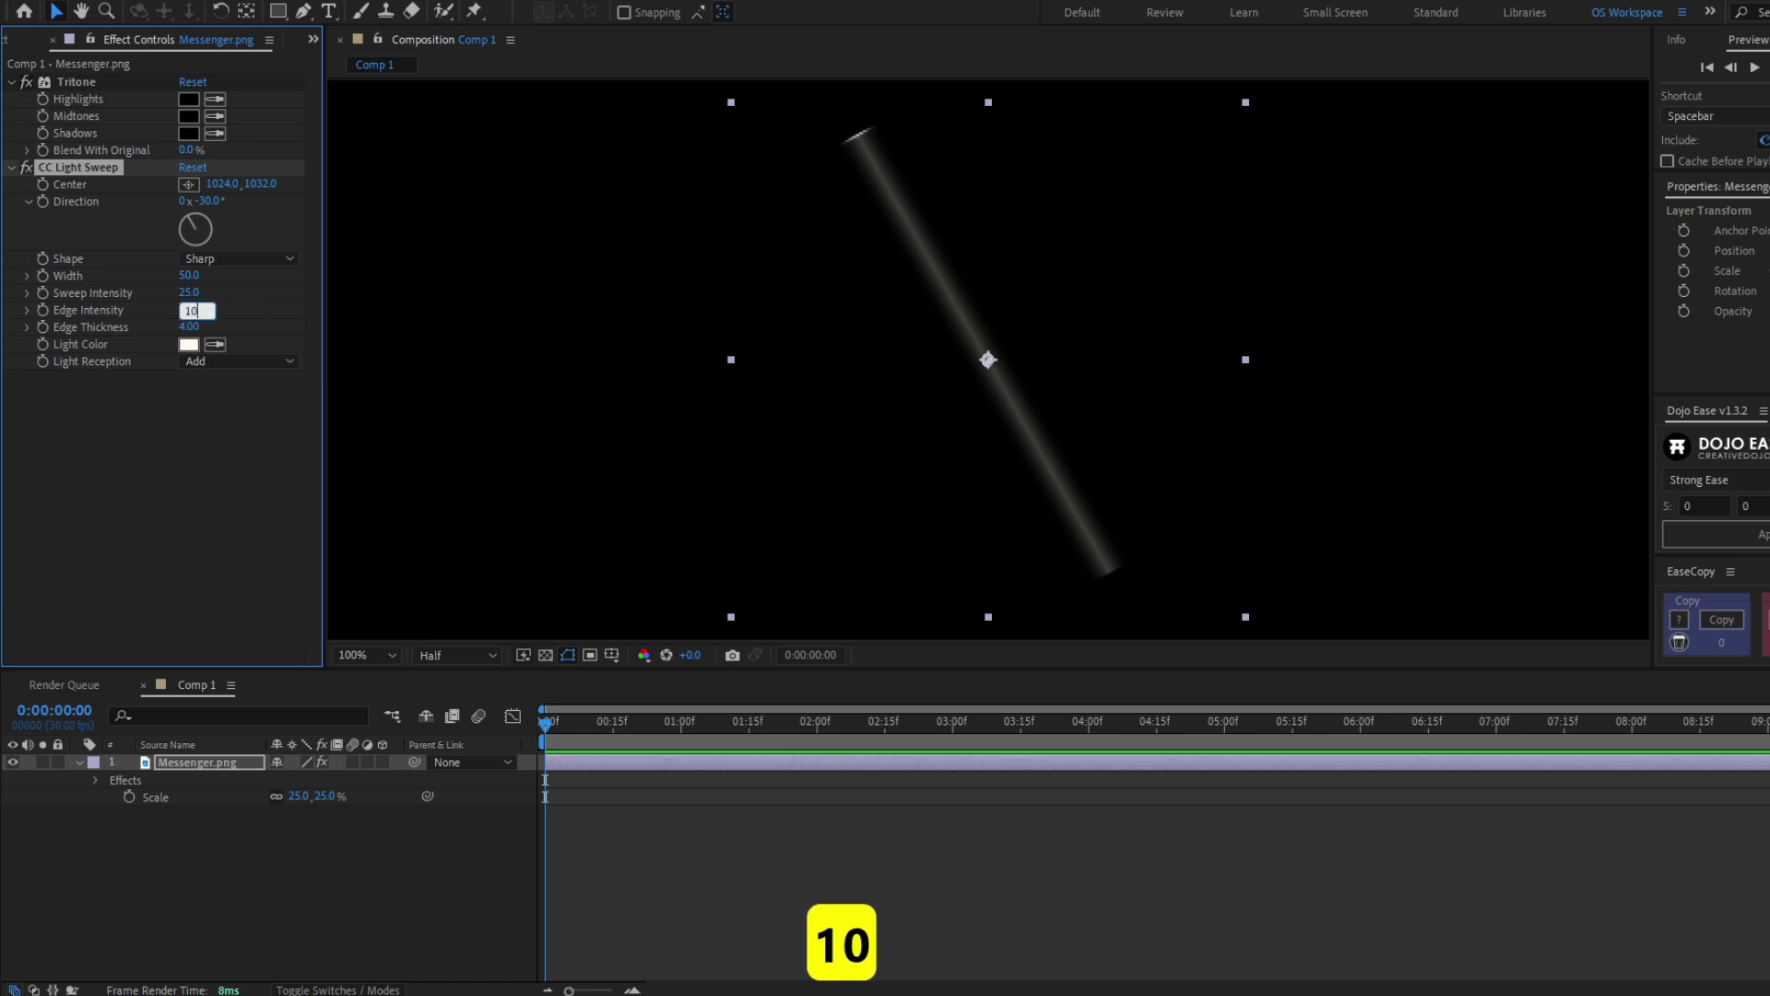
key("Return")
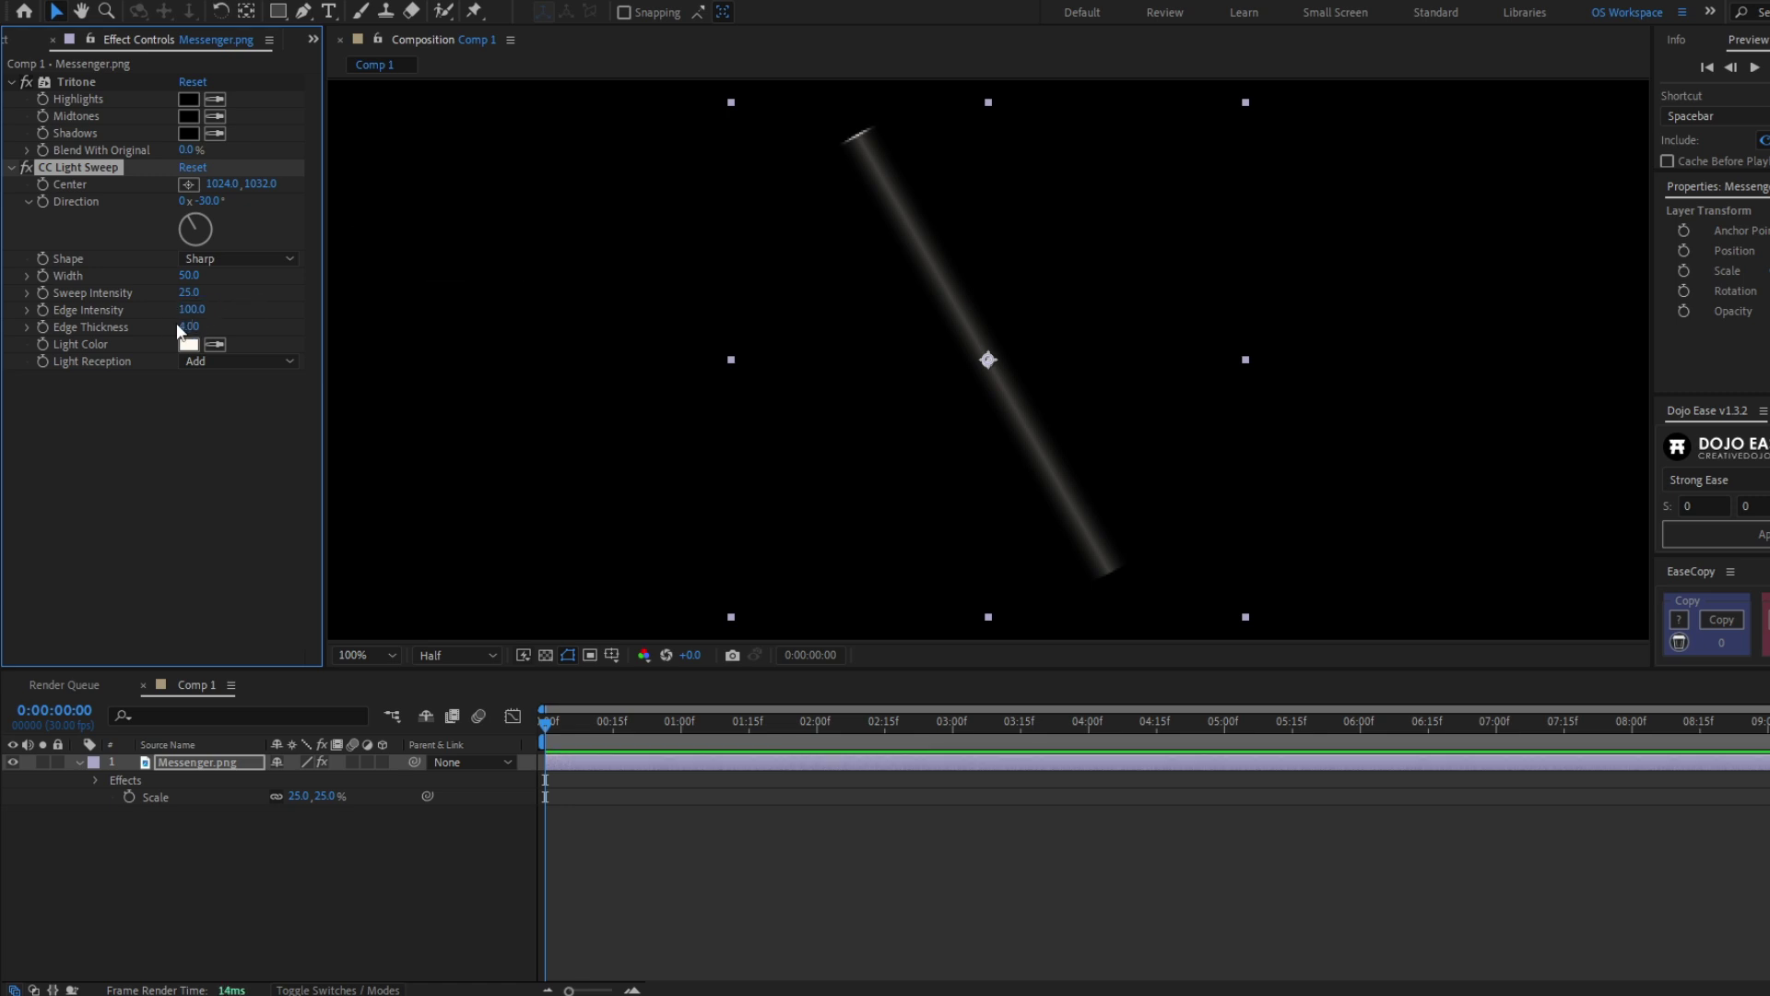
left_click_drag(189, 328, 229, 321)
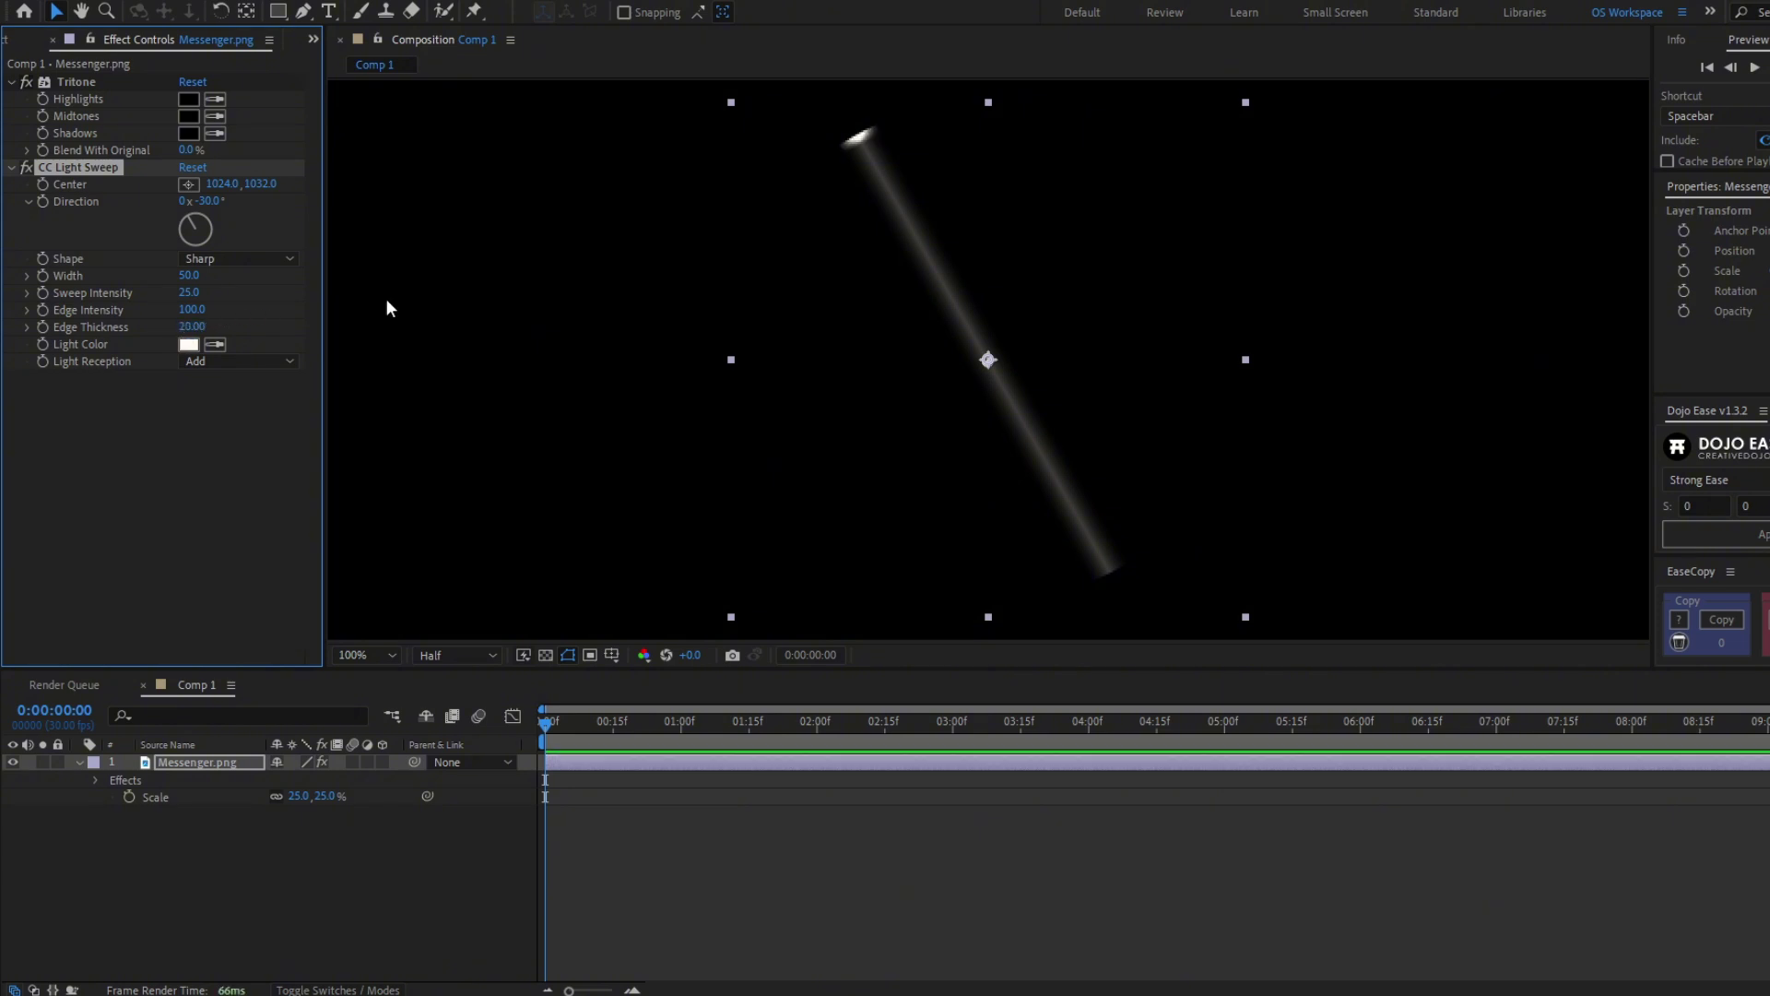
left_click(809, 190)
key("ctrl+z")
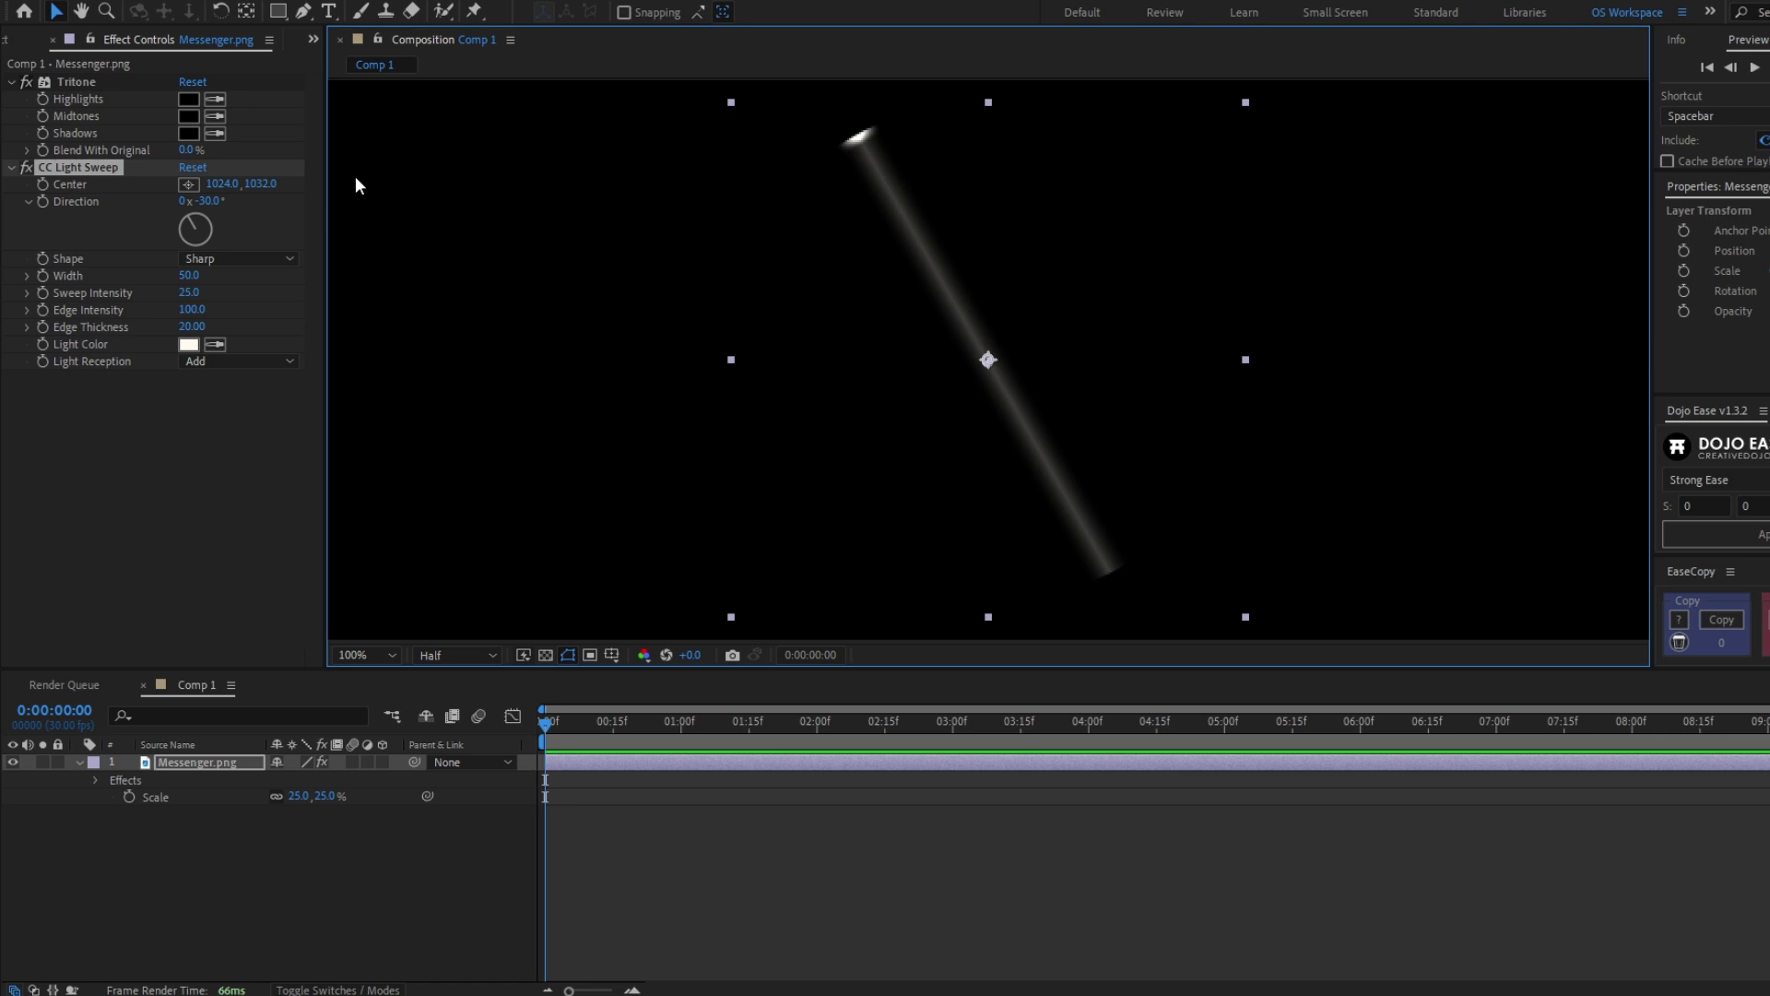
Step: Set CC Light Sweep's sweep intensity to 0
left_click(189, 293)
type("0")
key("Return")
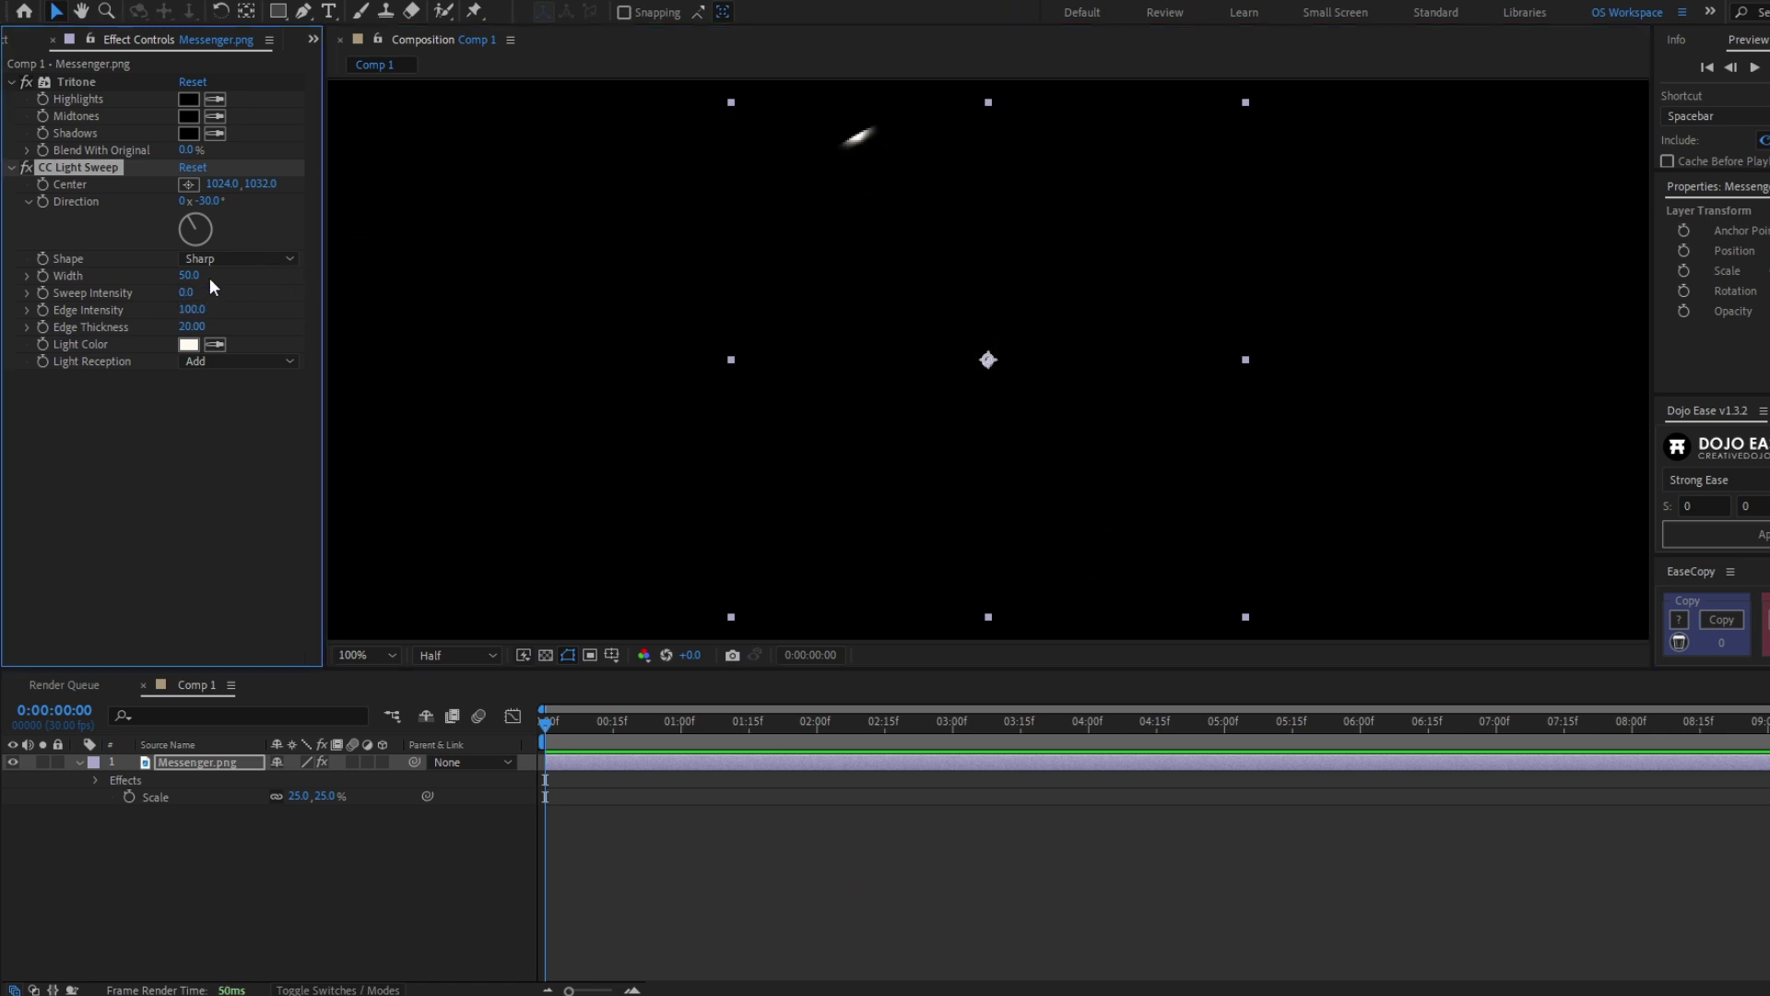
Step: Widen the light sweep to a width of 200
left_click_drag(189, 275, 318, 265)
left_click(192, 275)
type("200")
key("Return")
scroll(958, 366, "down", 2)
left_click_drag(958, 367, 948, 371)
scroll(948, 372, "up", 1)
scroll(913, 400, "down", 1)
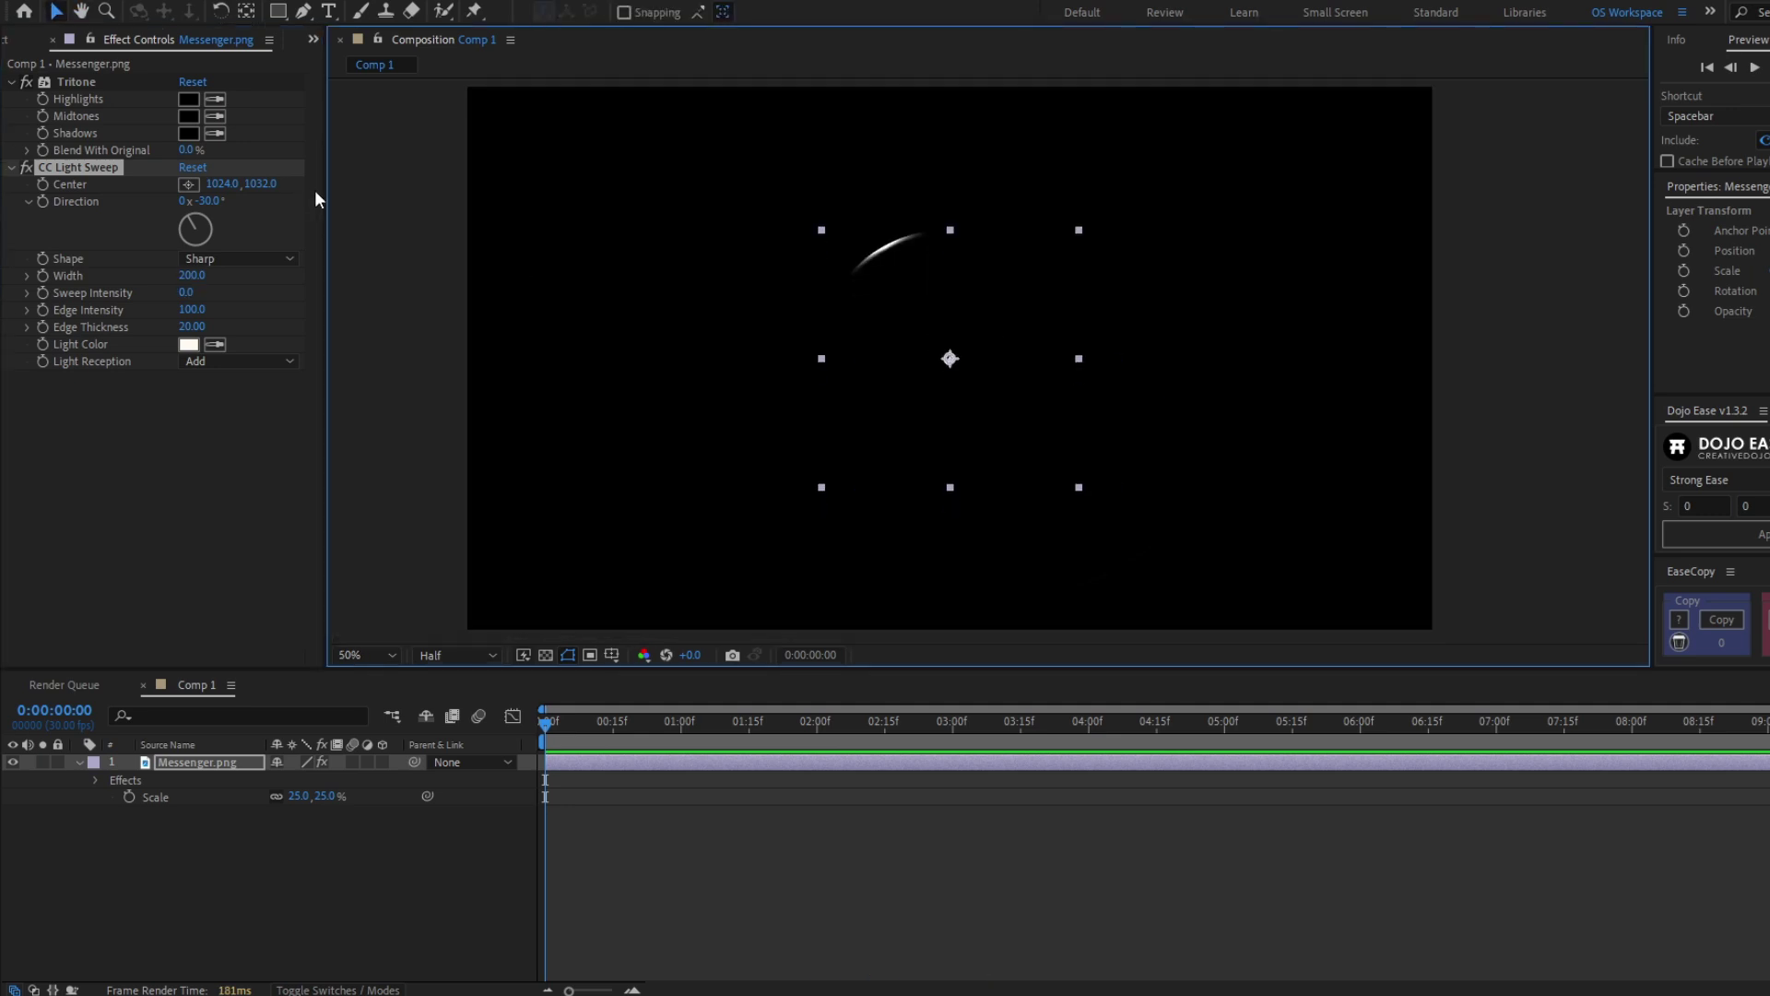
Step: Add a keyframe for the light sweep's Direction at 0:00:00:00 and reveal it in the timeline
left_click_drag(200, 200, 531, 328)
left_click(41, 202)
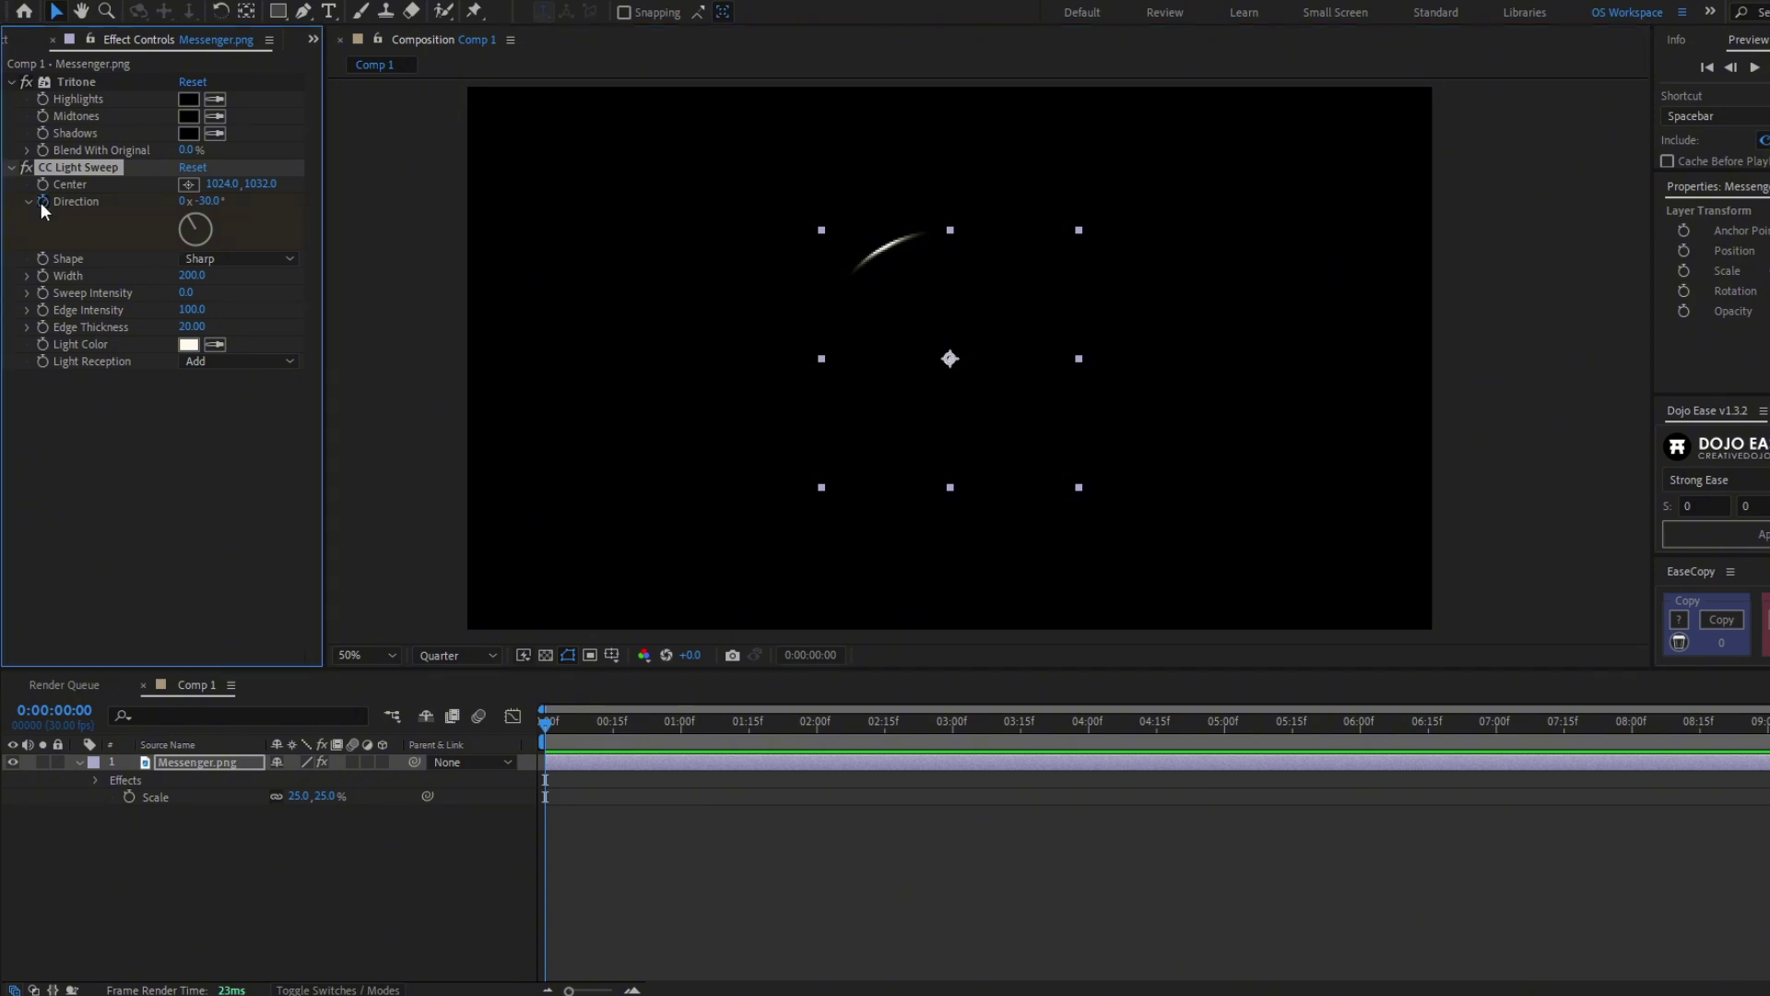
key("u")
left_click(562, 809)
left_click(566, 789)
left_click(583, 812)
Step: Set the light sweep's Direction to 5 revolutions at 0:00:04:00 and preview the rotation from near the start
left_click(777, 728)
left_click_drag(782, 733, 1088, 729)
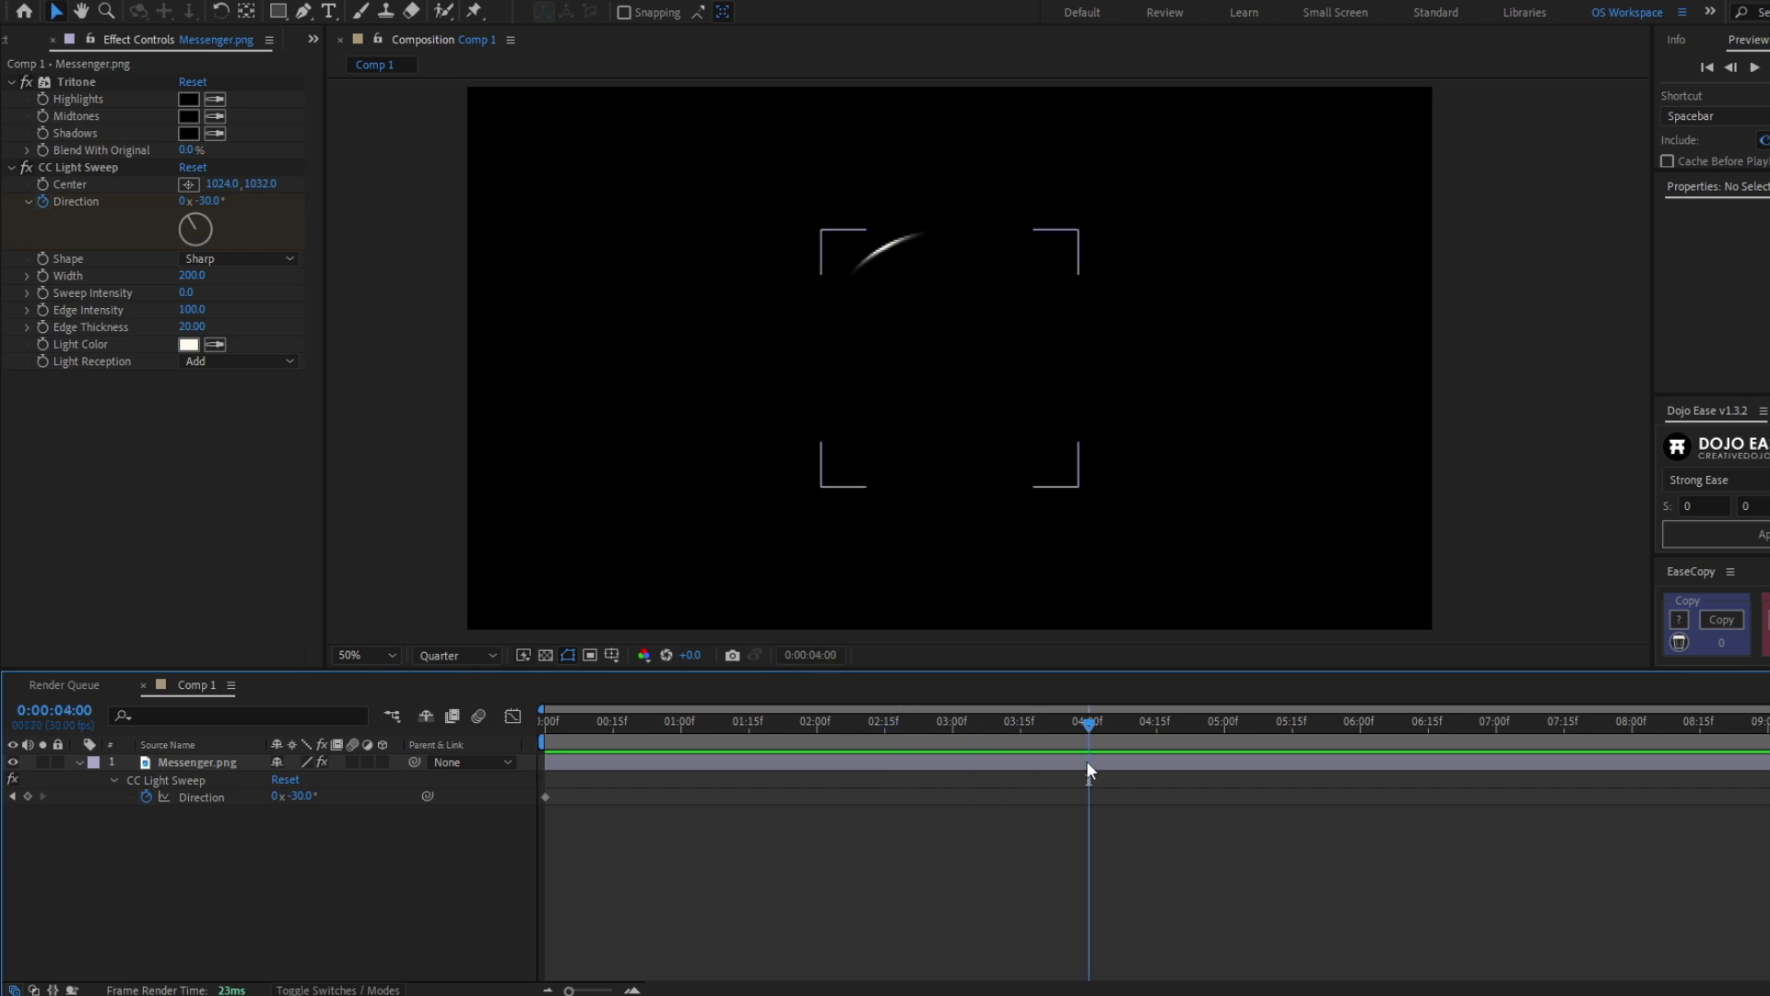
left_click(1087, 762)
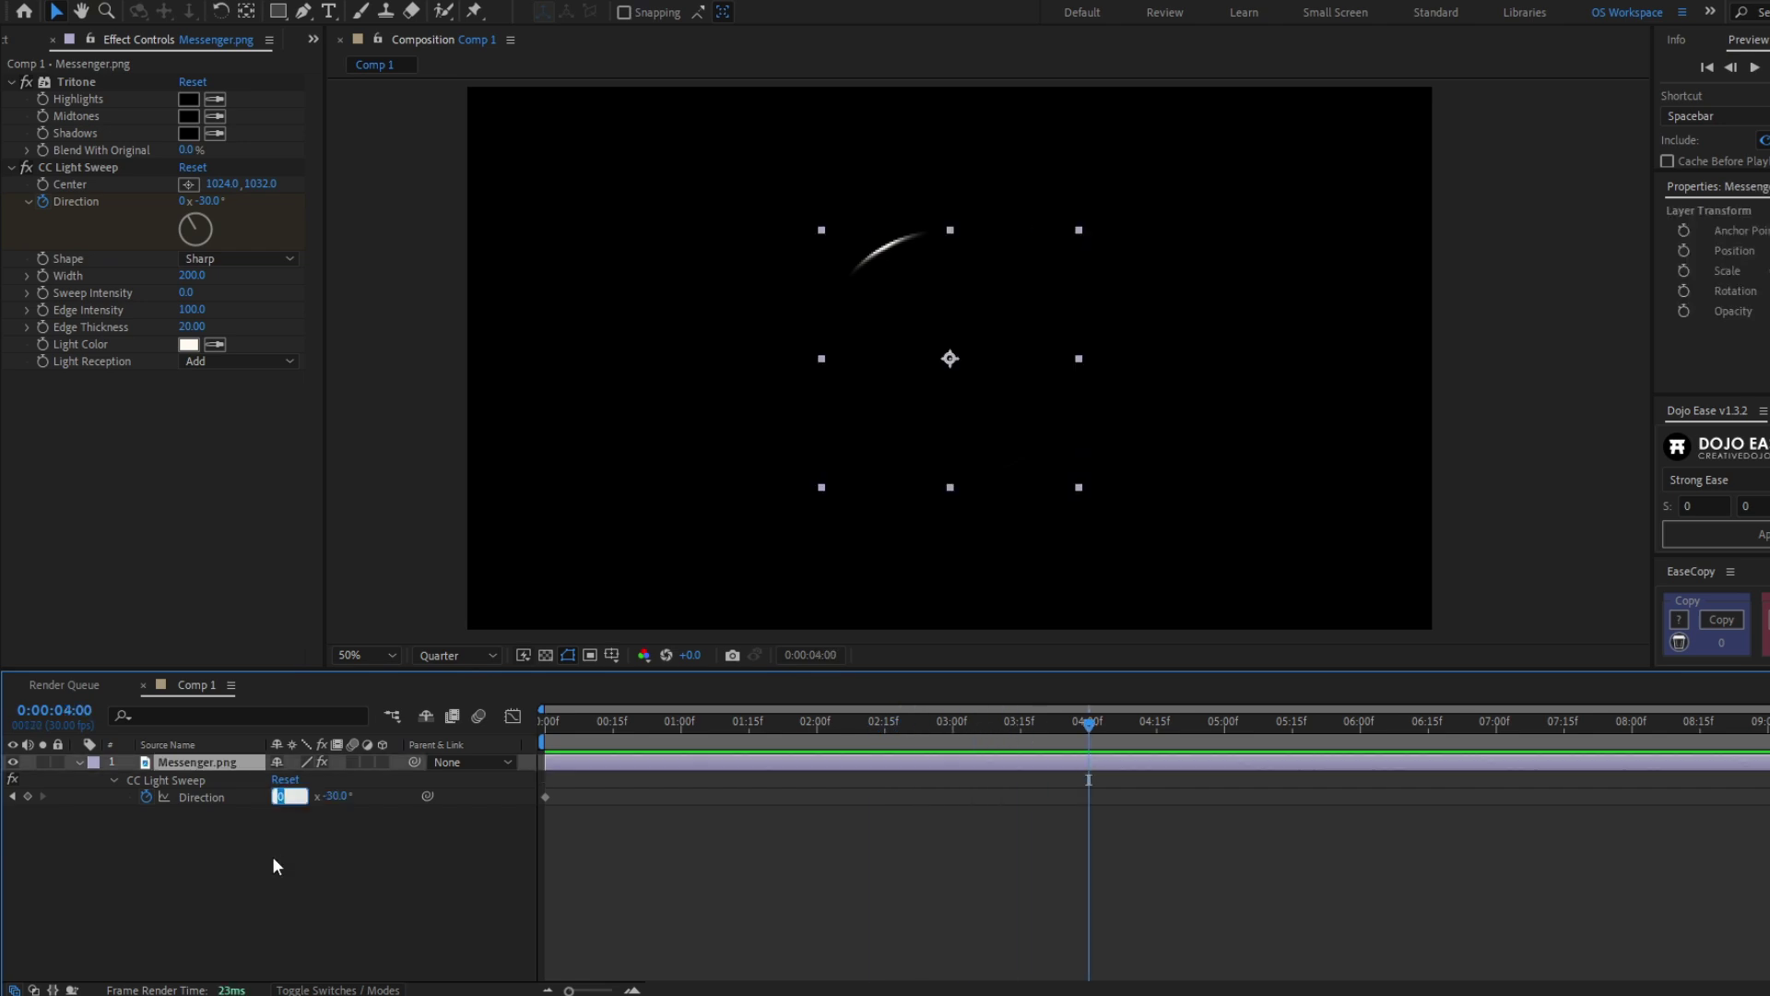
type("5")
key("Return")
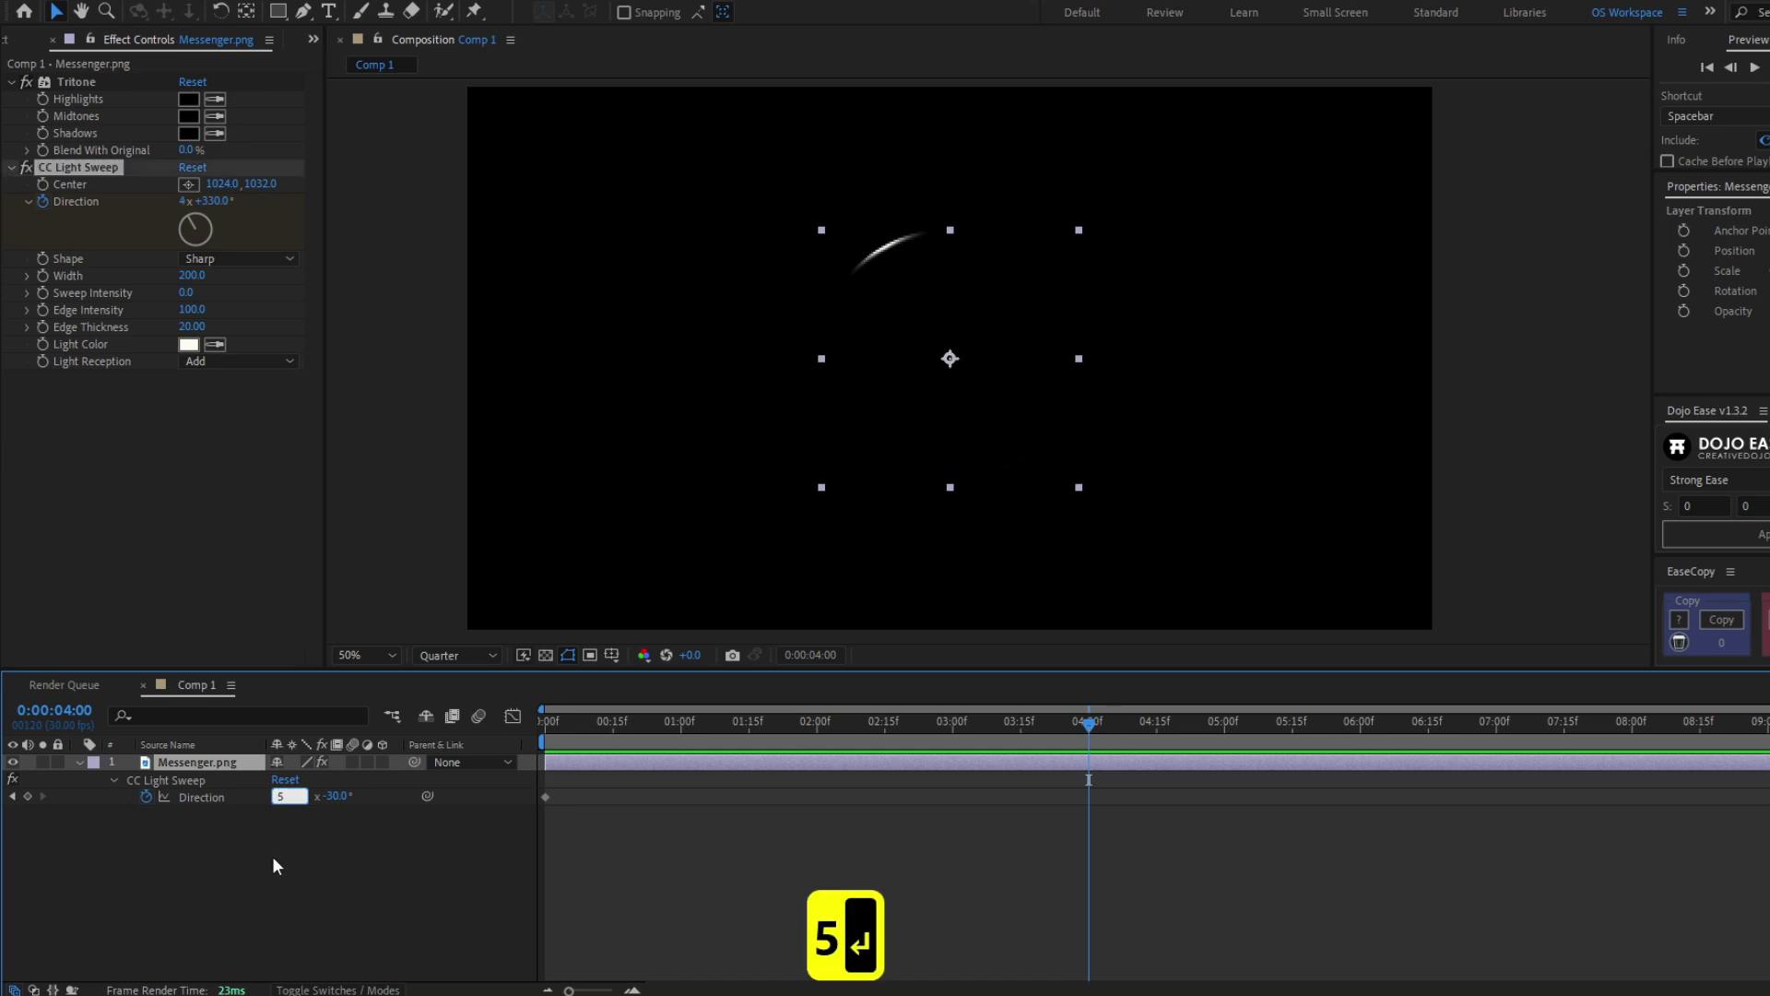
mouse_move(557, 729)
left_mouse_down()
mouse_move(544, 738)
mouse_move(1081, 738)
mouse_move(554, 731)
left_mouse_up()
key("space")
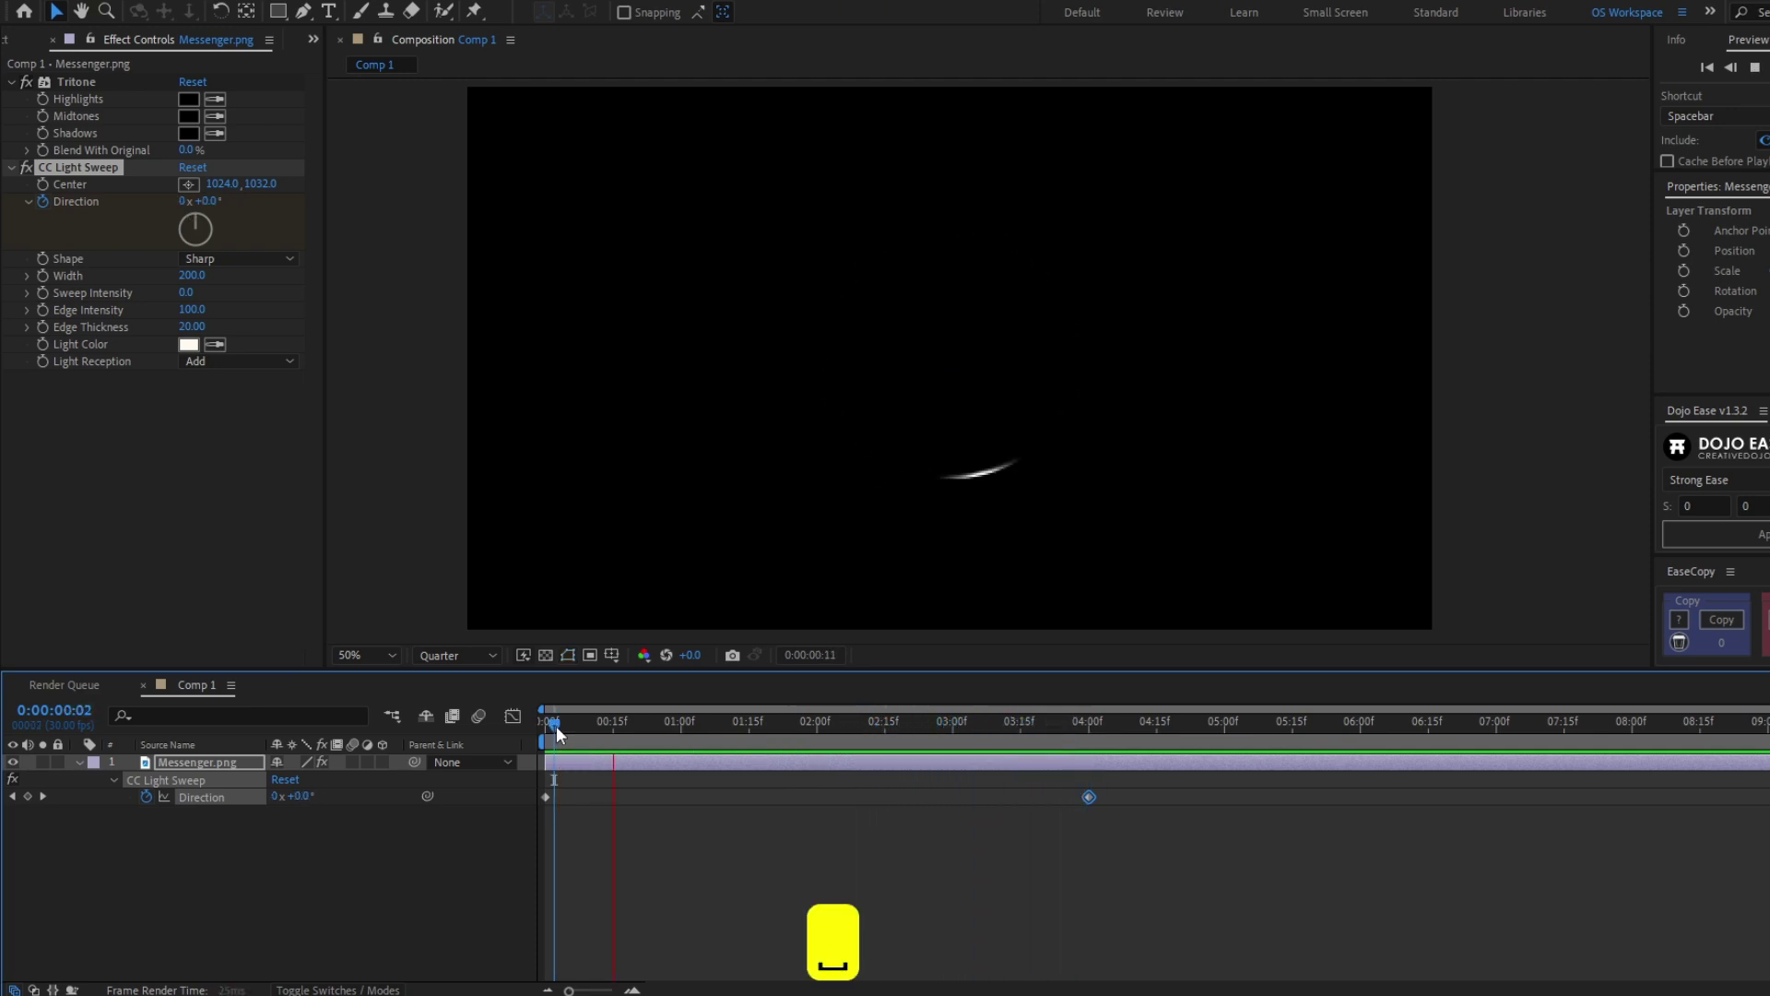
Step: Apply Easy Ease to the first Direction keyframe and reshape the rotation's curve at both keyframes in the Graph Editor
left_click_drag(557, 729, 551, 812)
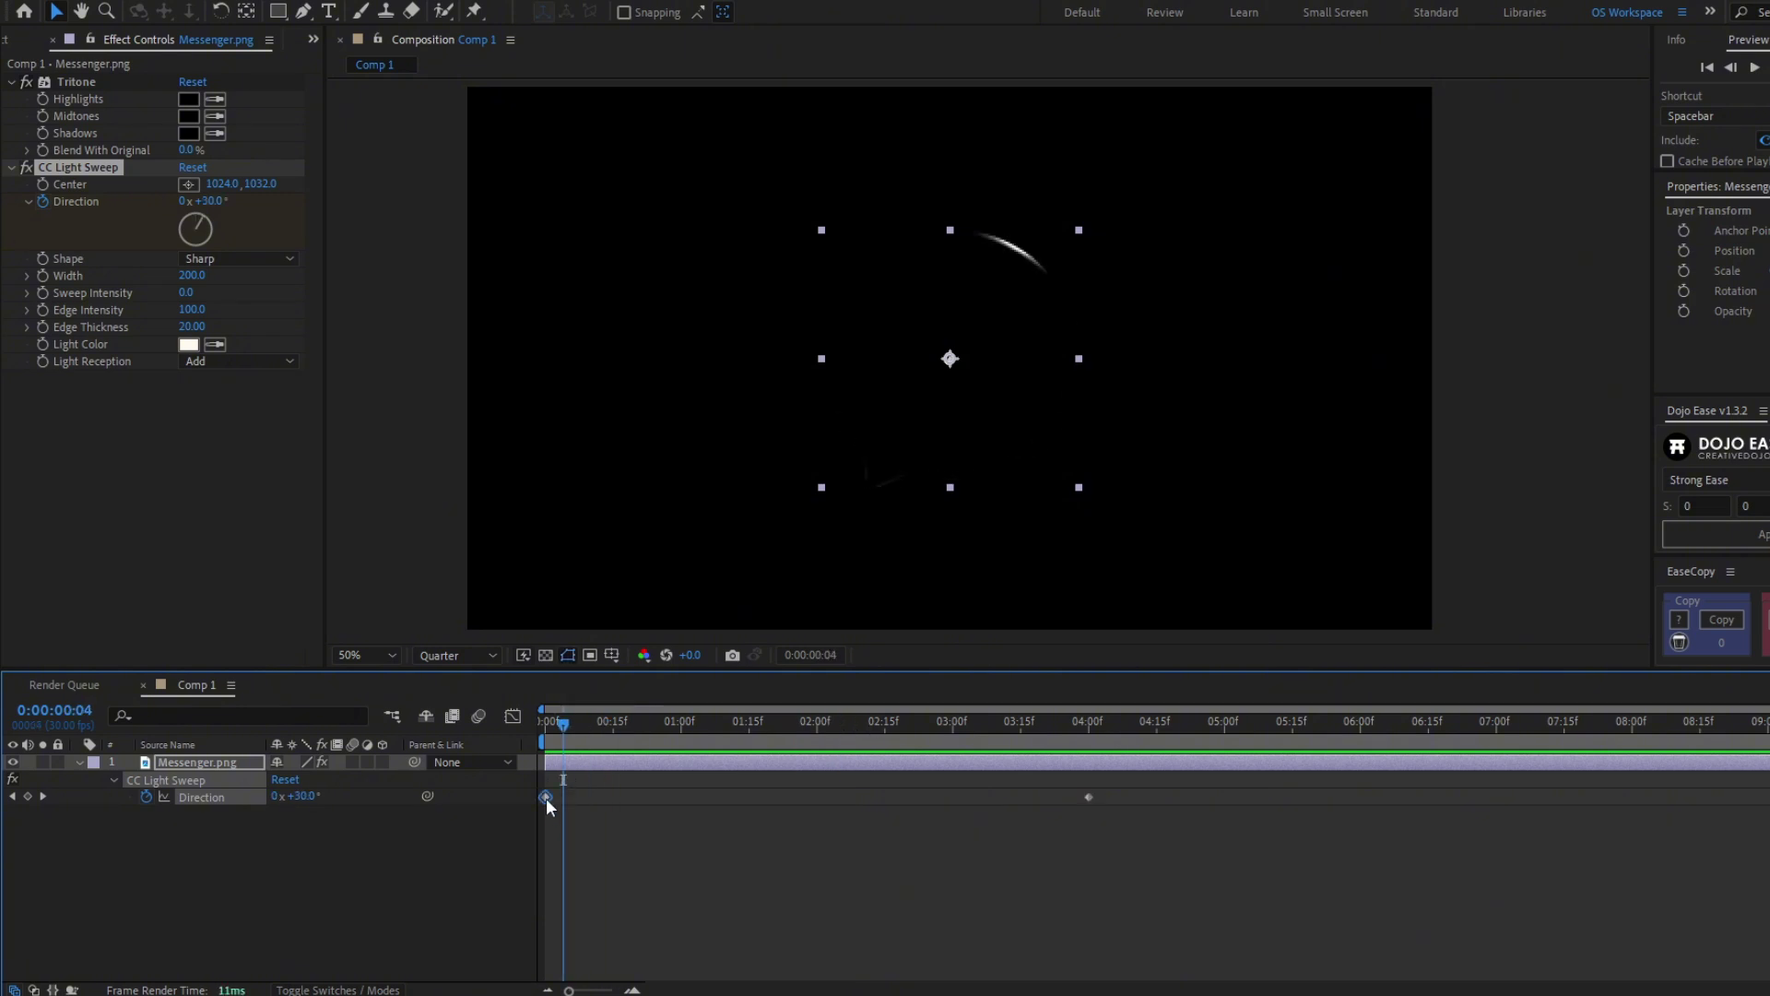
key("F9")
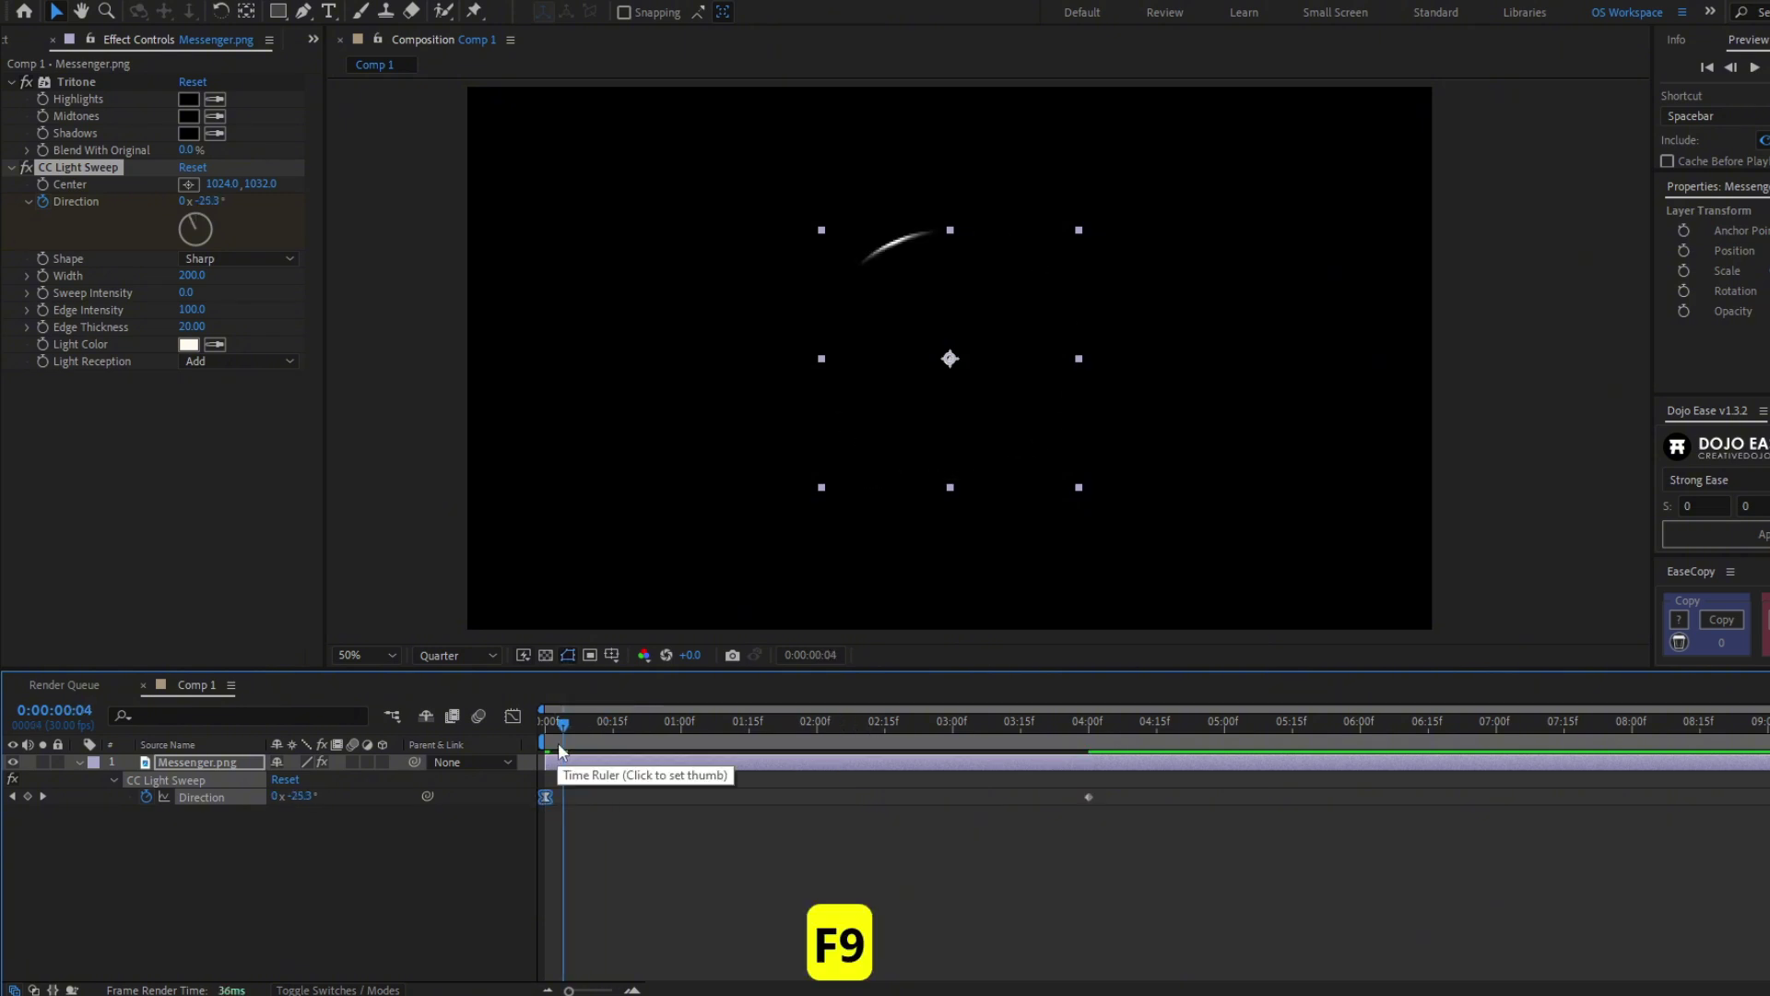
left_click(513, 716)
left_click_drag(642, 941, 764, 942)
left_click(1090, 872)
left_click_drag(1045, 876, 1094, 887)
key("shift+F3")
Step: Preview the eased light rotation from the beginning of the composition
left_click_drag(564, 728, 541, 727)
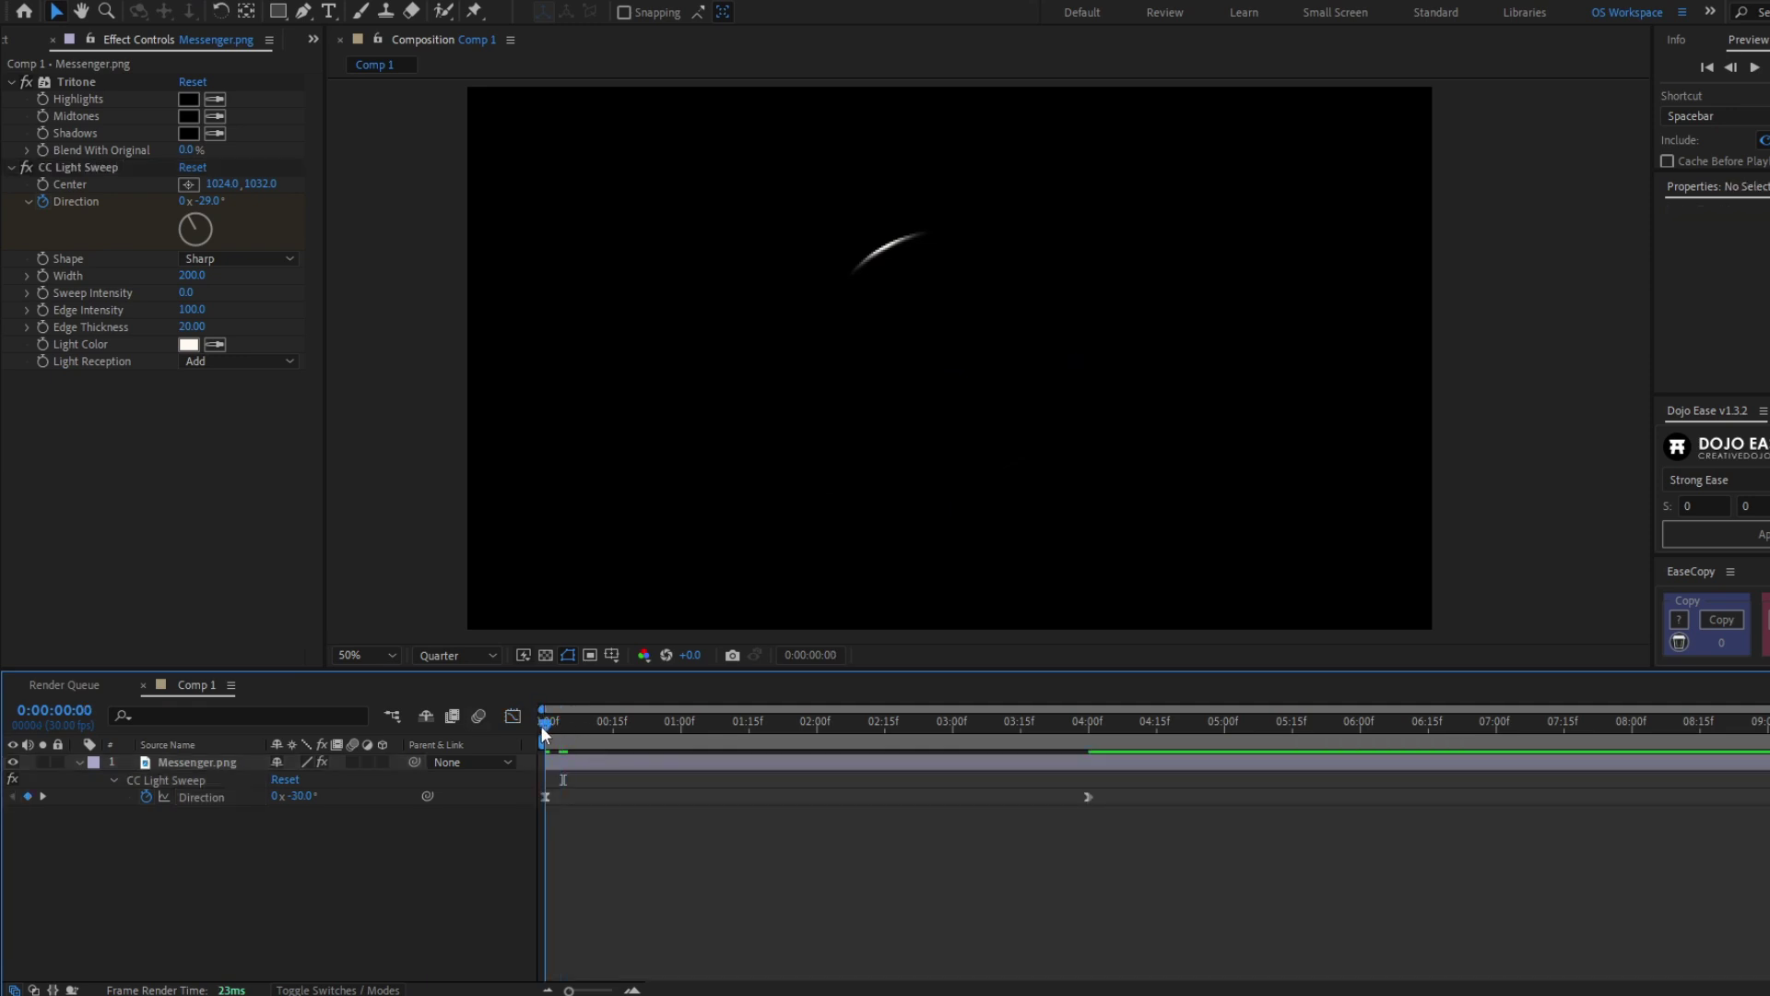
key("space")
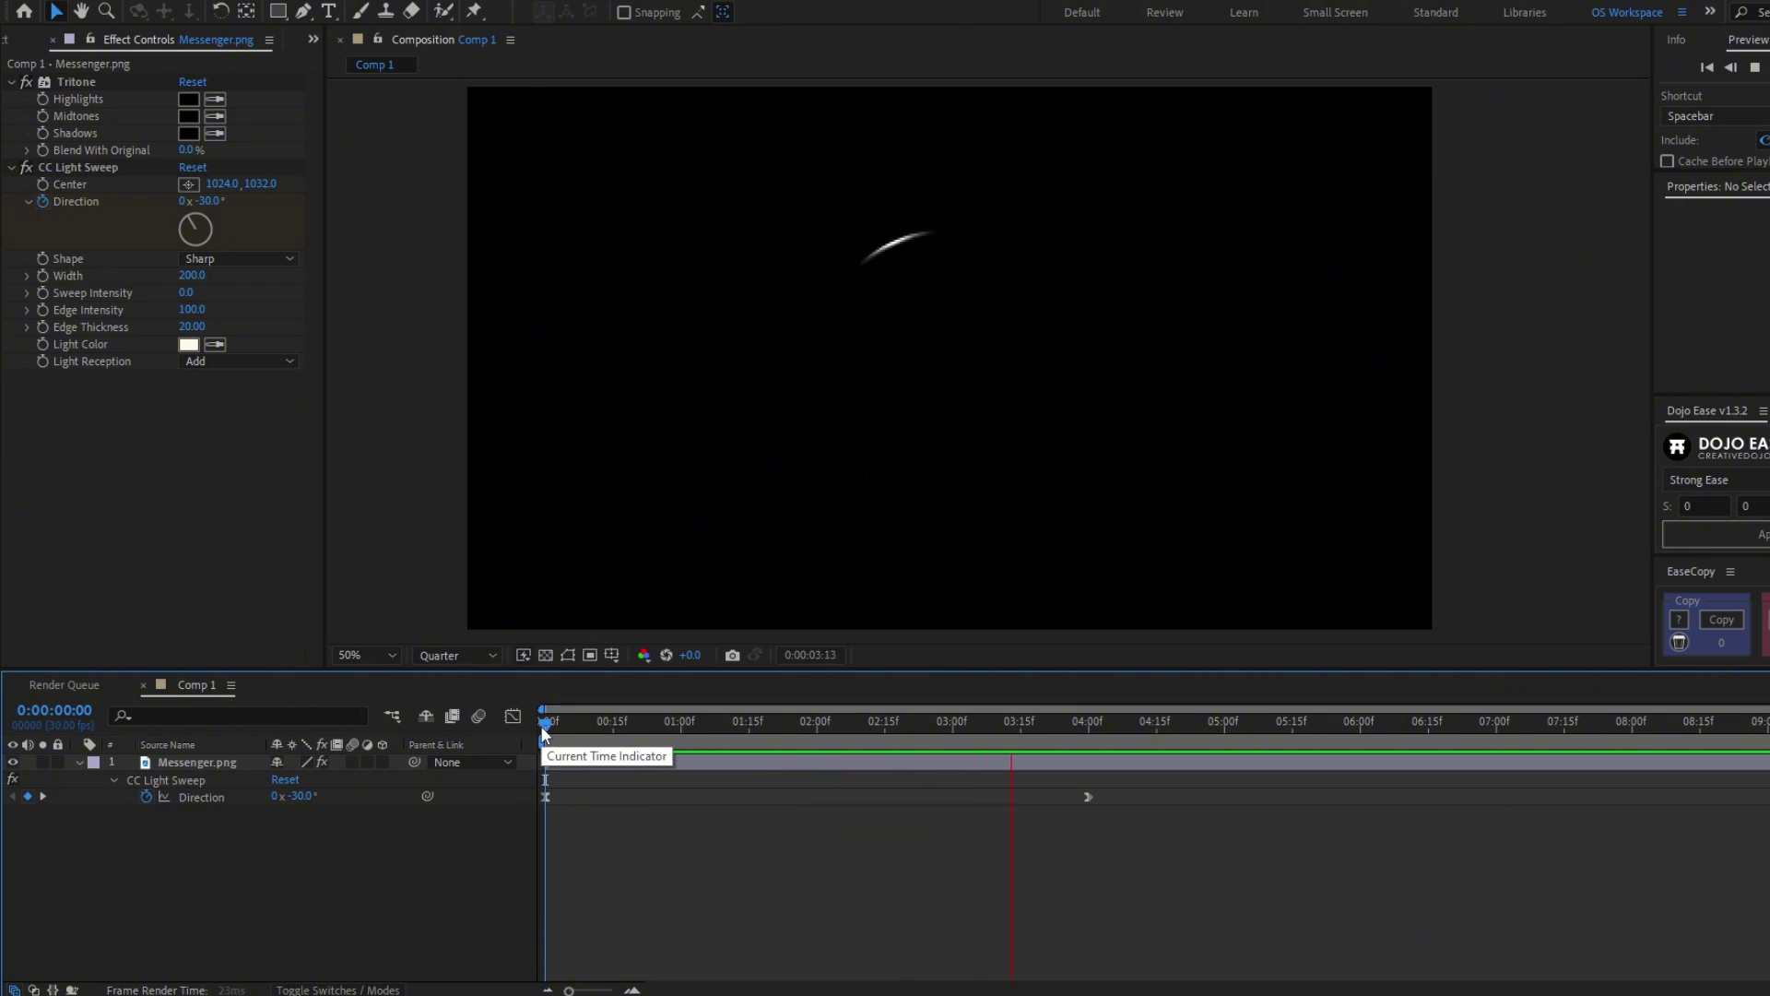
key("space")
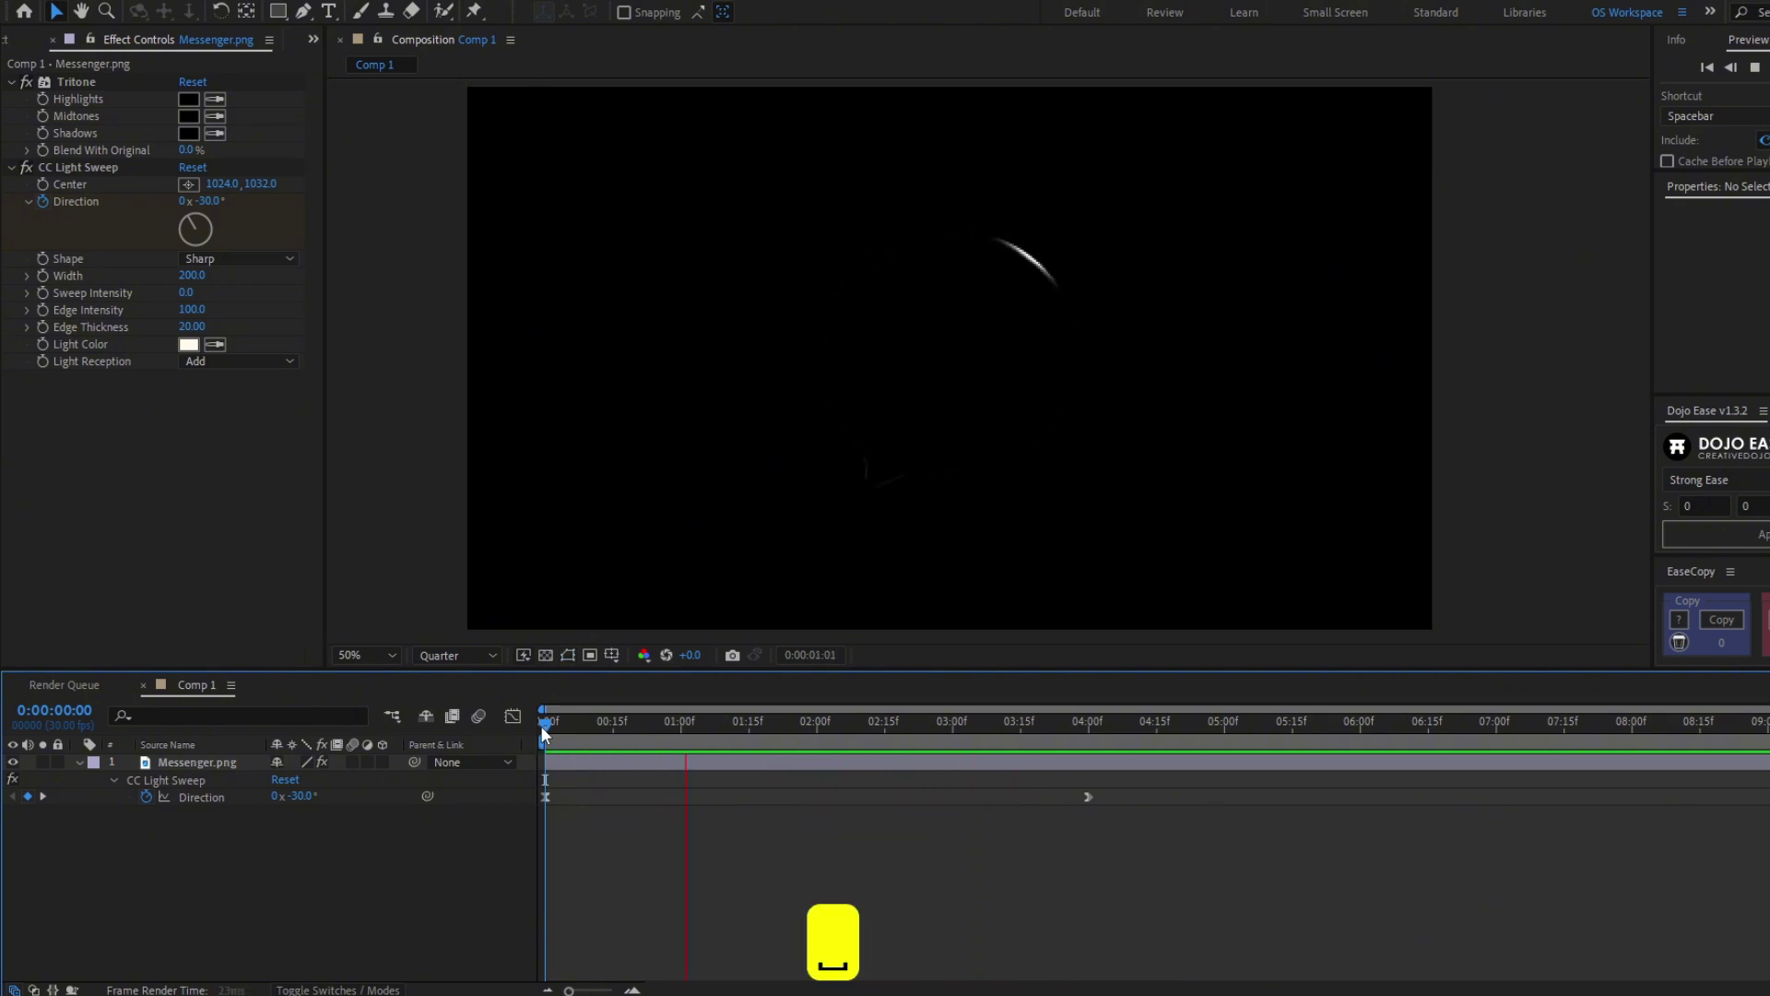
Step: Try widening the light sweep to about 244 at 0:00:01:08, undo it, and return to the composition's start
left_click_drag(541, 726, 717, 788)
left_click(172, 308)
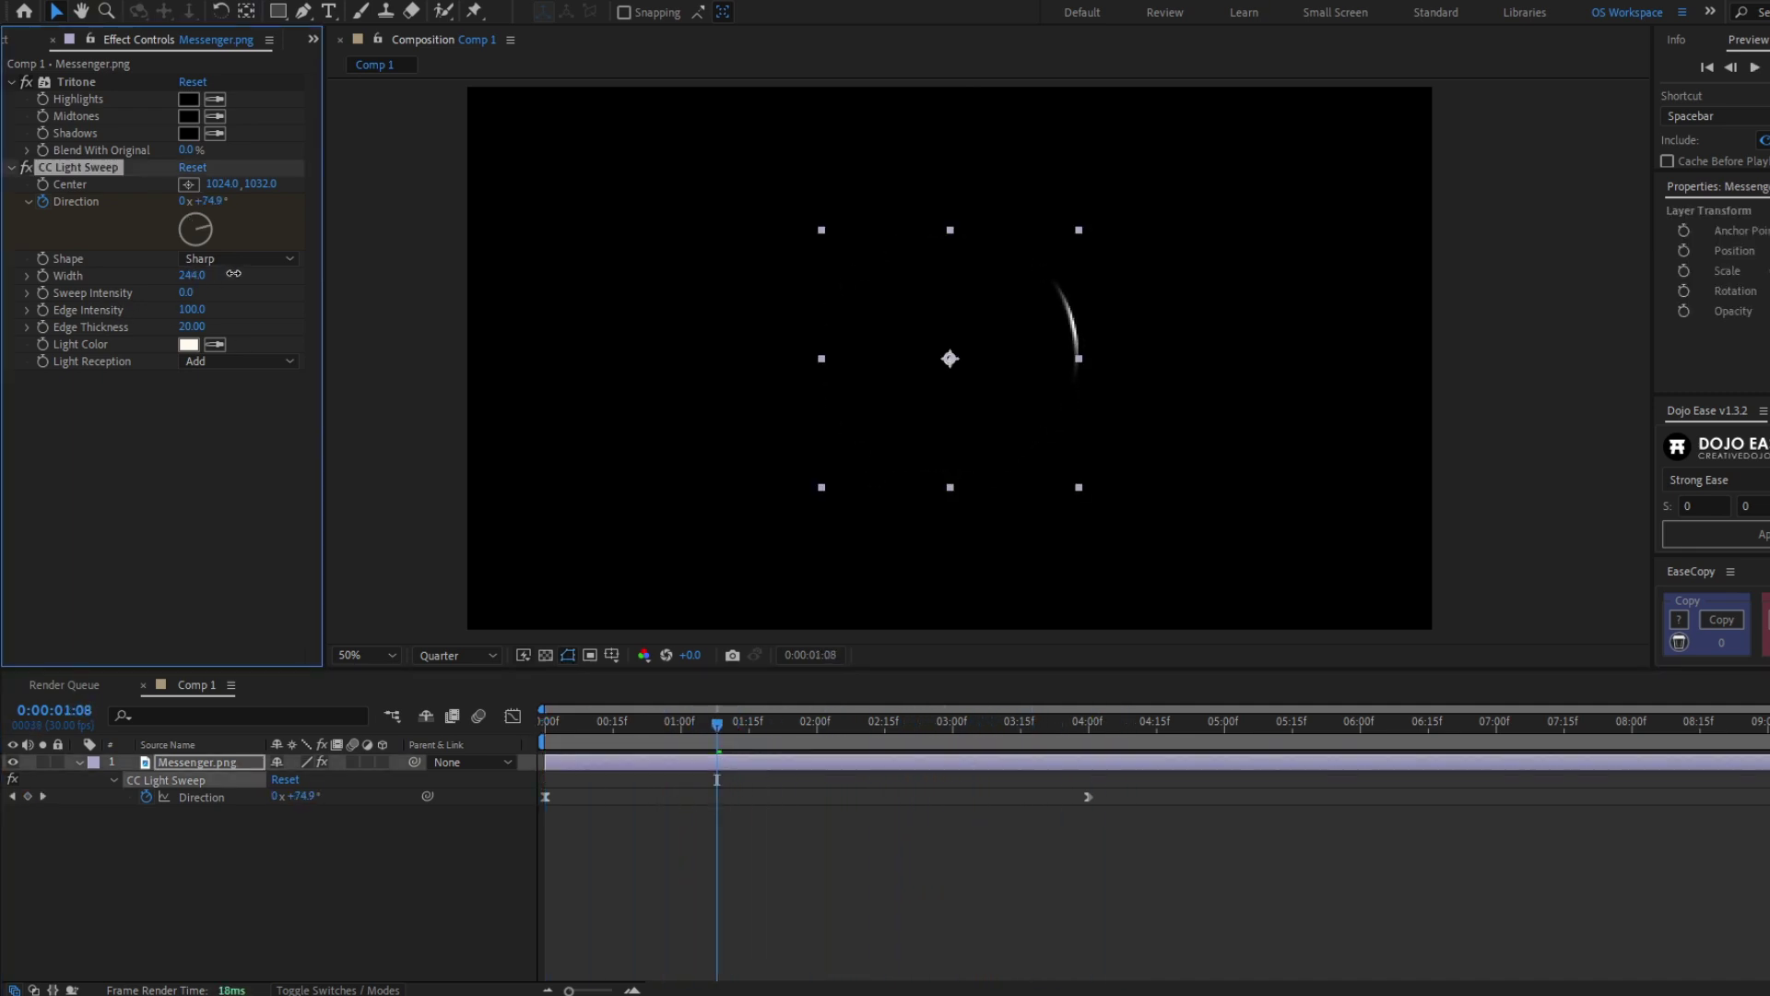
key("ctrl+z")
left_click_drag(562, 721, 544, 723)
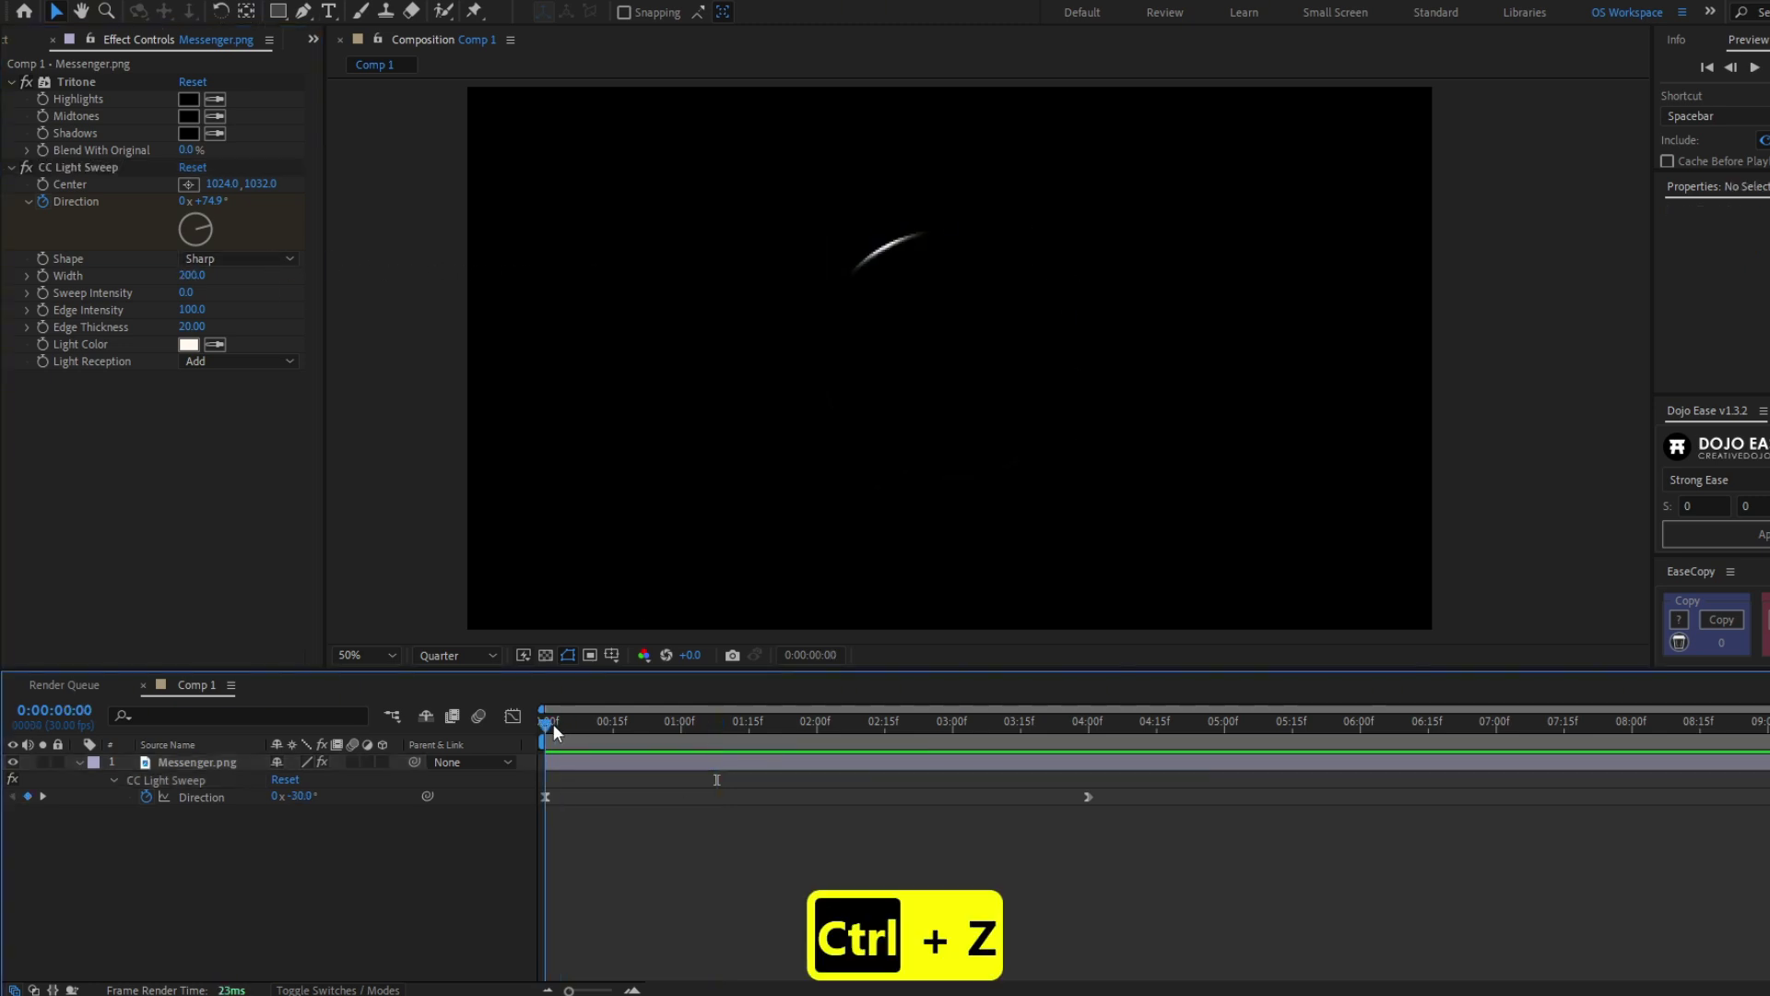
Step: Keyframe the light sweep's Width from 200 at the composition's start to 4000 at 0:00:04:00
left_click(41, 275)
key("u")
key("u")
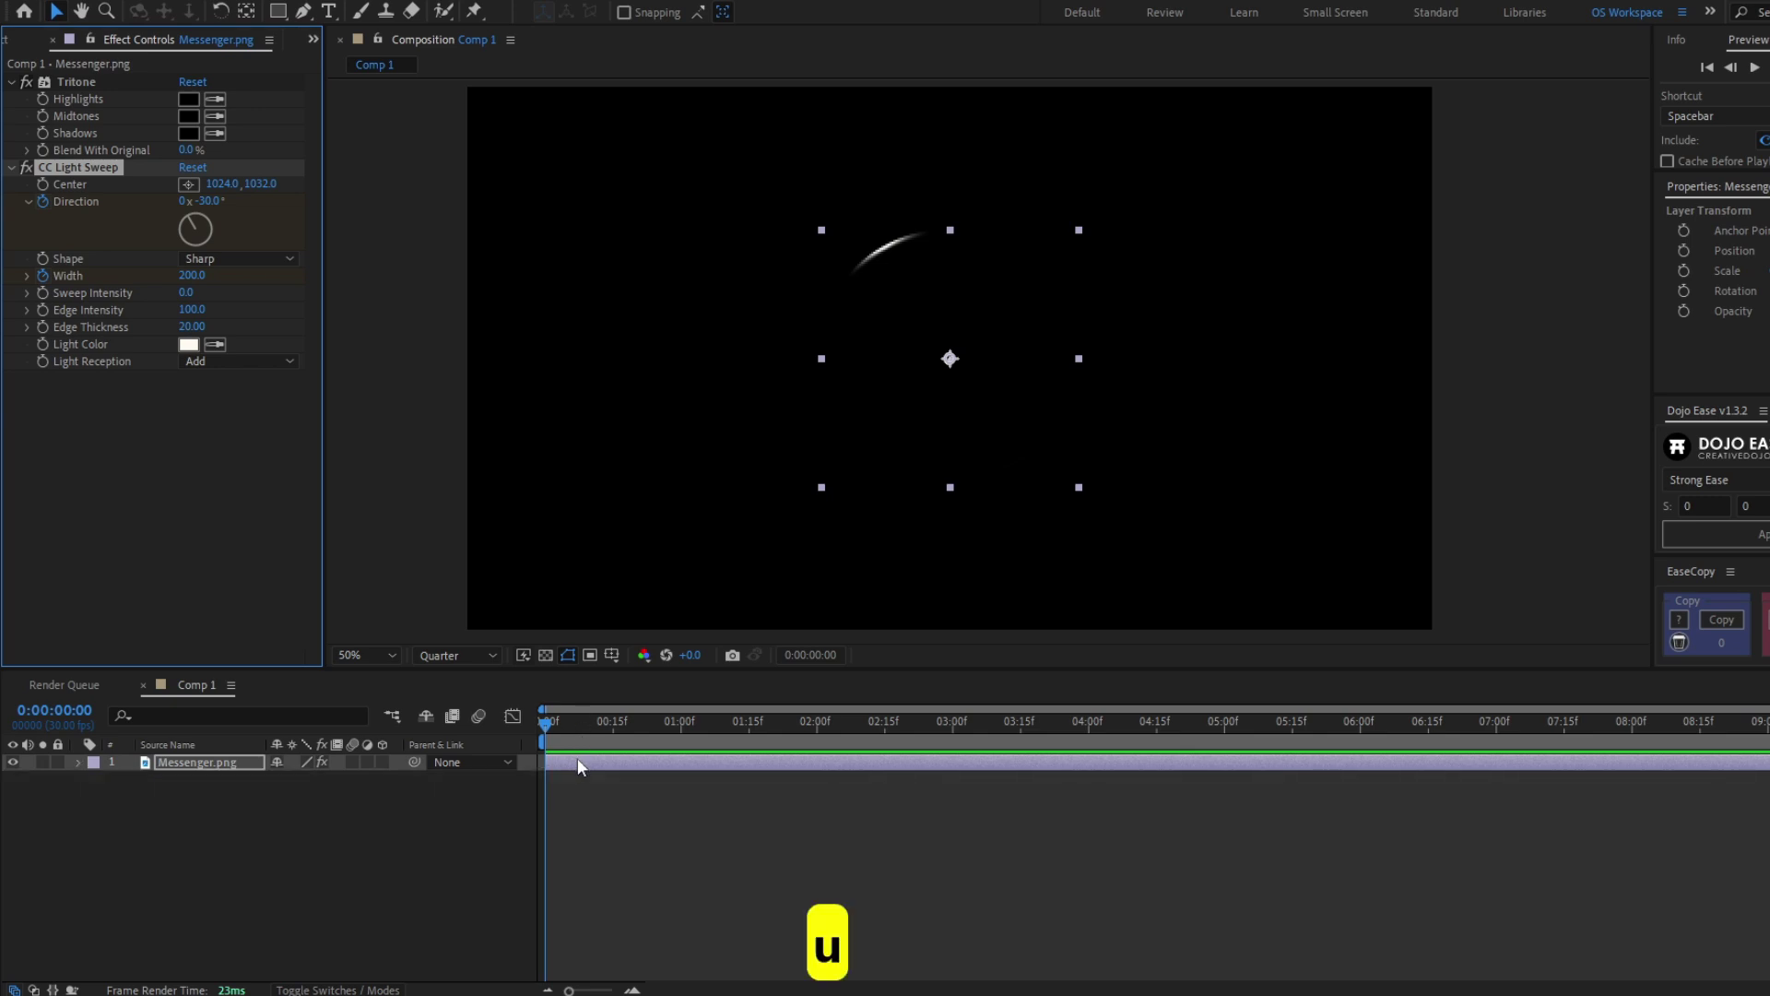
key("u")
key("u")
left_click(1043, 721)
key("k")
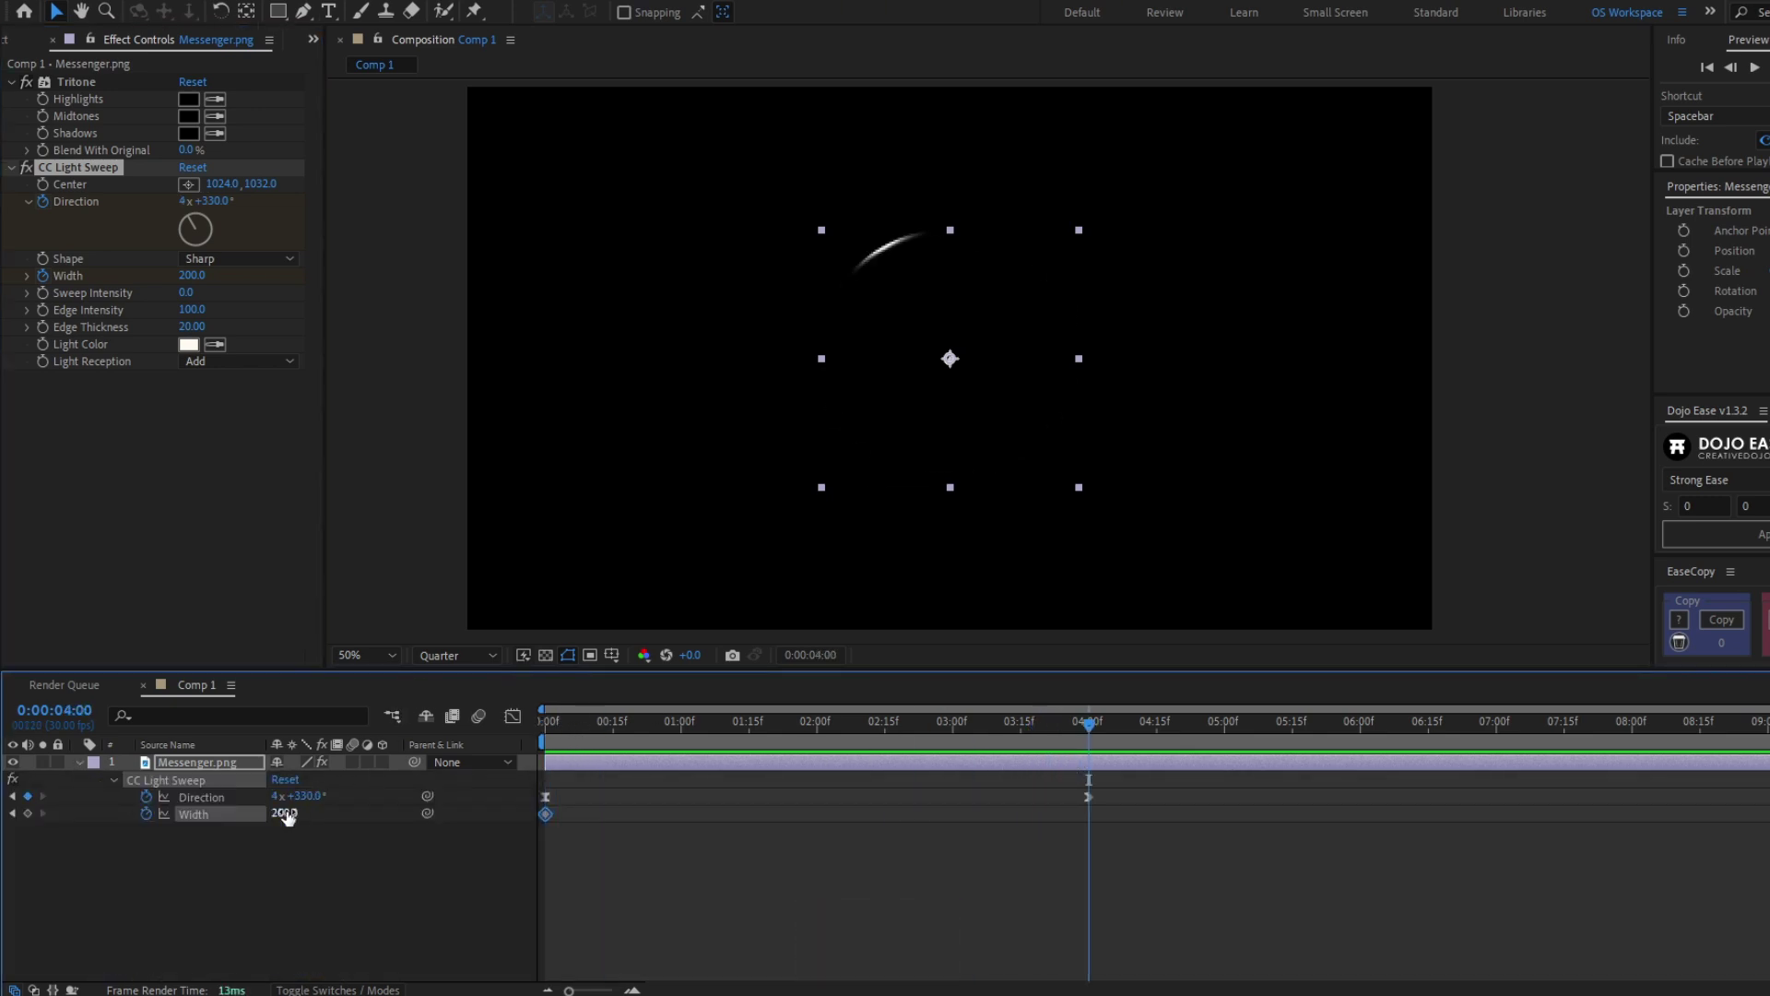
left_click_drag(192, 278, 1367, 253)
left_click(938, 827)
Step: Apply Easy Ease to the first Width keyframe and extend its outgoing influence to 100% in the Graph Editor
left_click(546, 815)
key("F9")
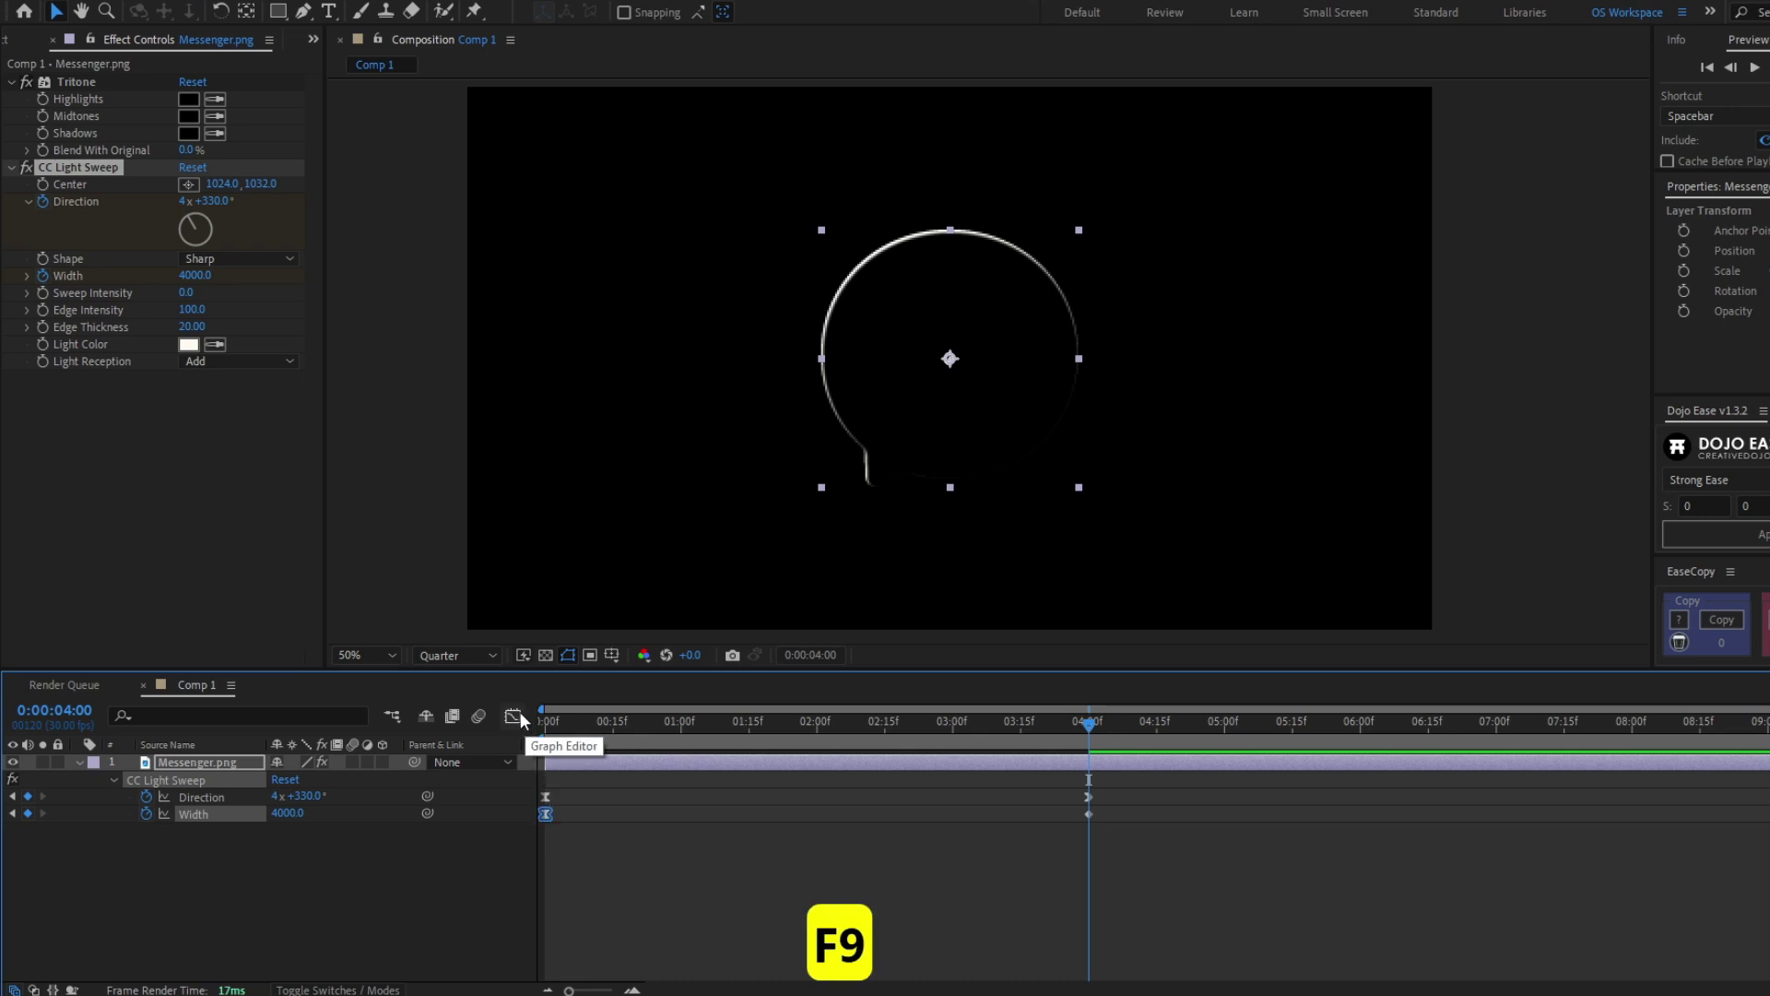
left_click(517, 714)
left_click_drag(641, 935, 826, 943)
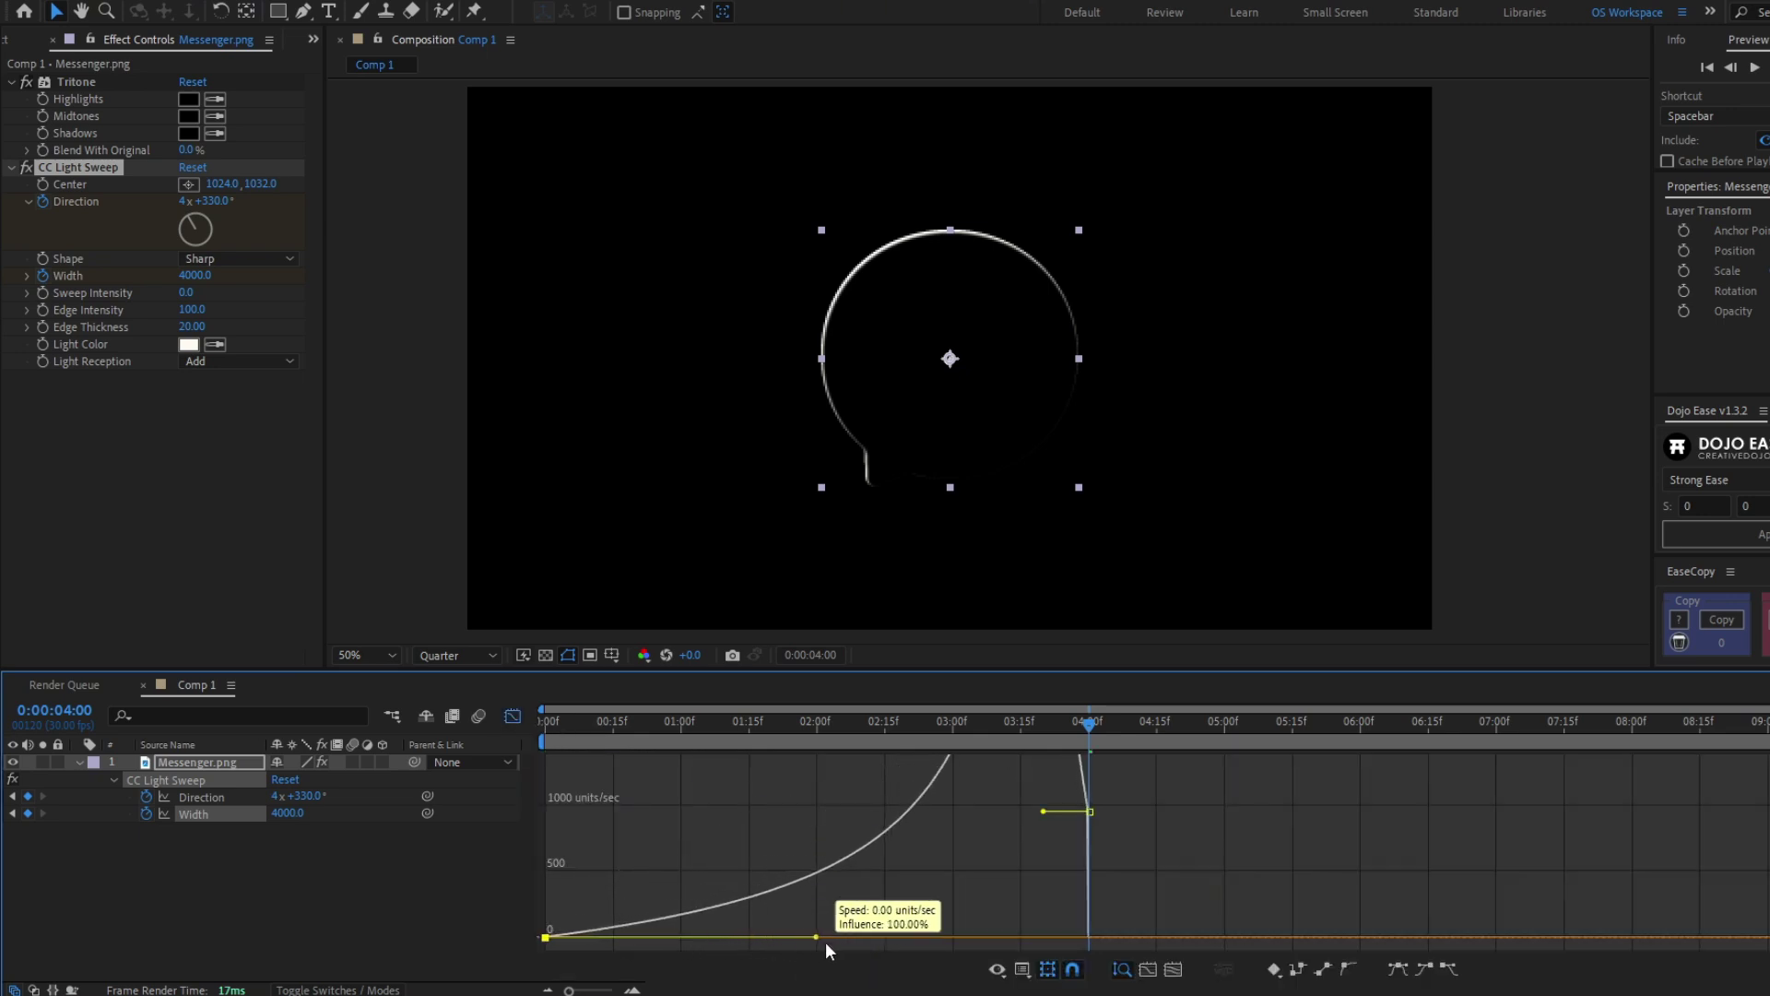
left_click(512, 716)
Step: Preview the rotating and widening light sweep from the composition's start
left_click(546, 724)
key("space")
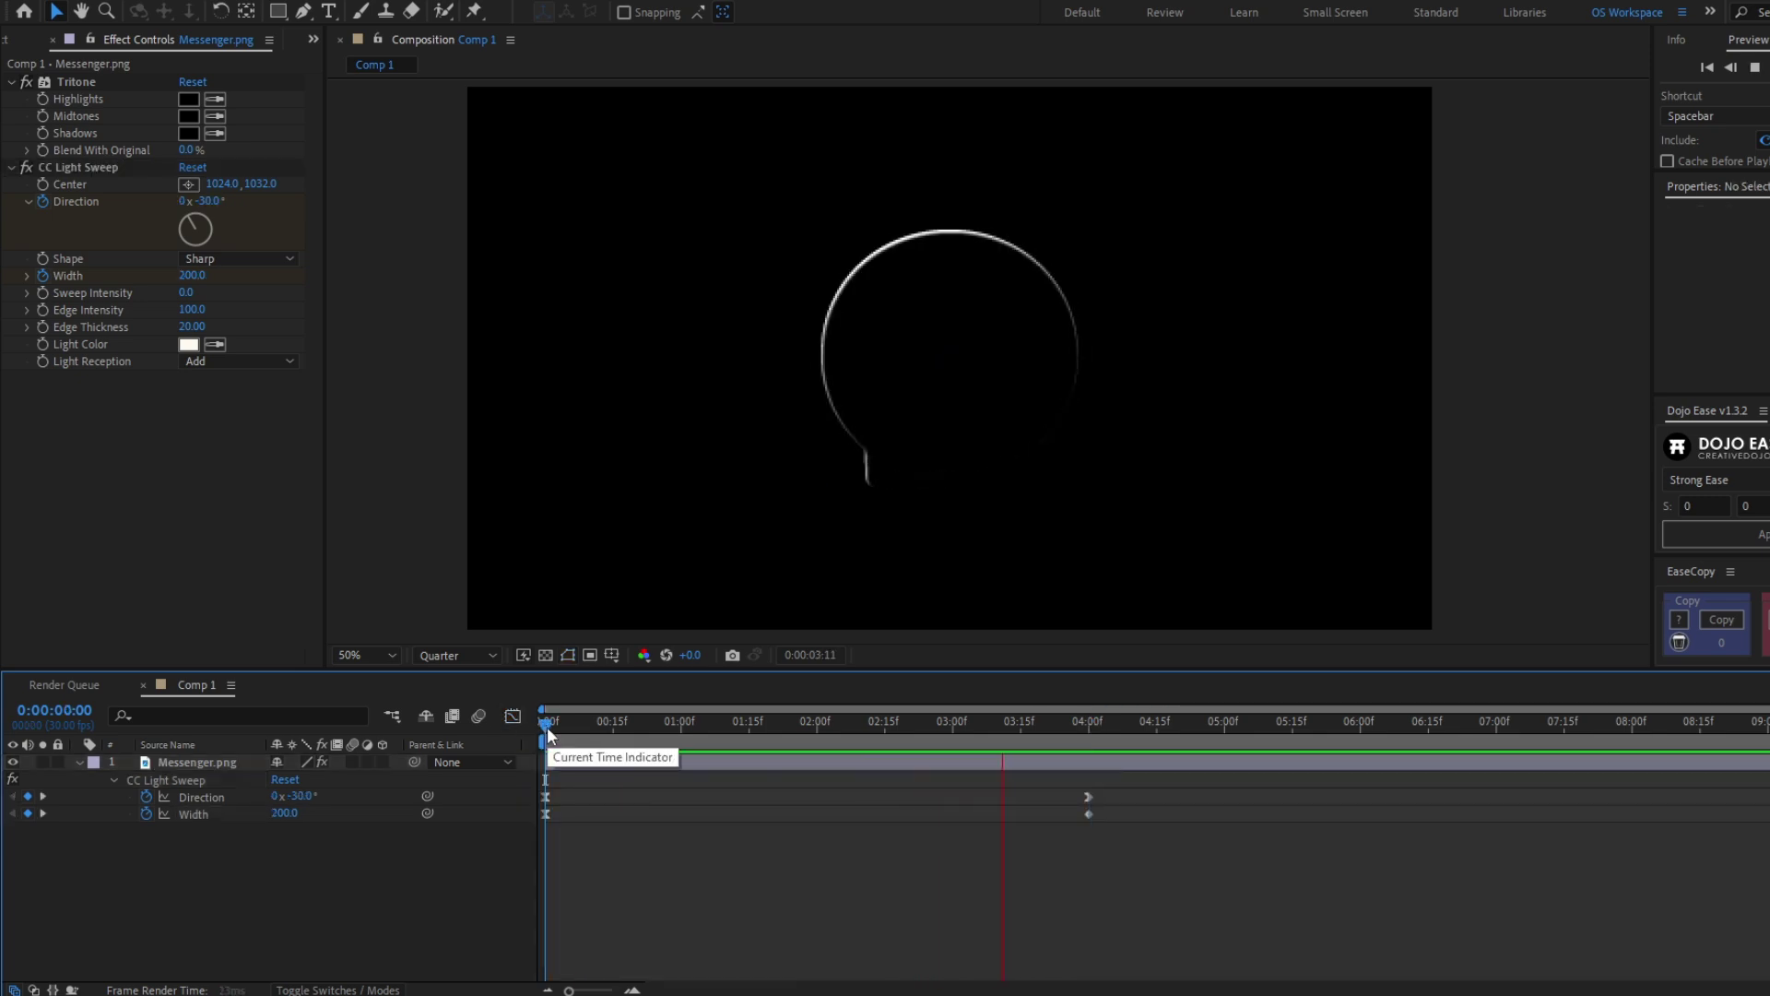
left_click(610, 793)
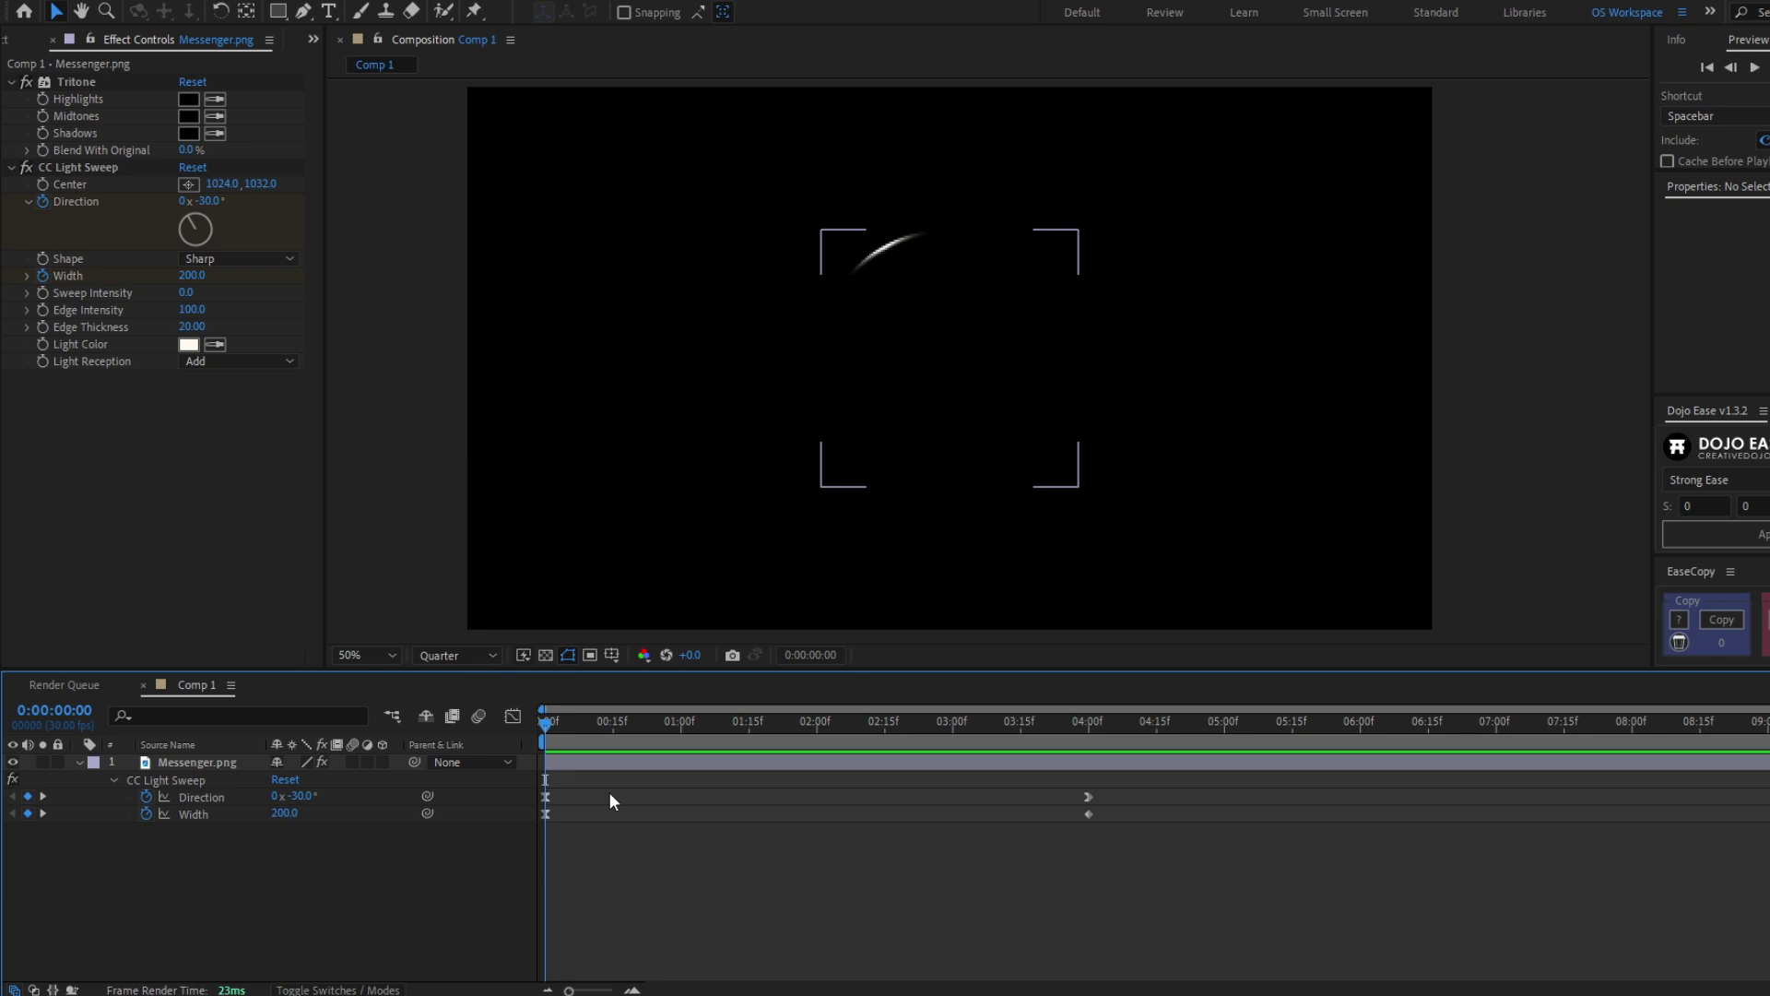
Step: Try raising the light sweep's Sweep Intensity at the composition's start, and undo it
left_click_drag(186, 293, 212, 293)
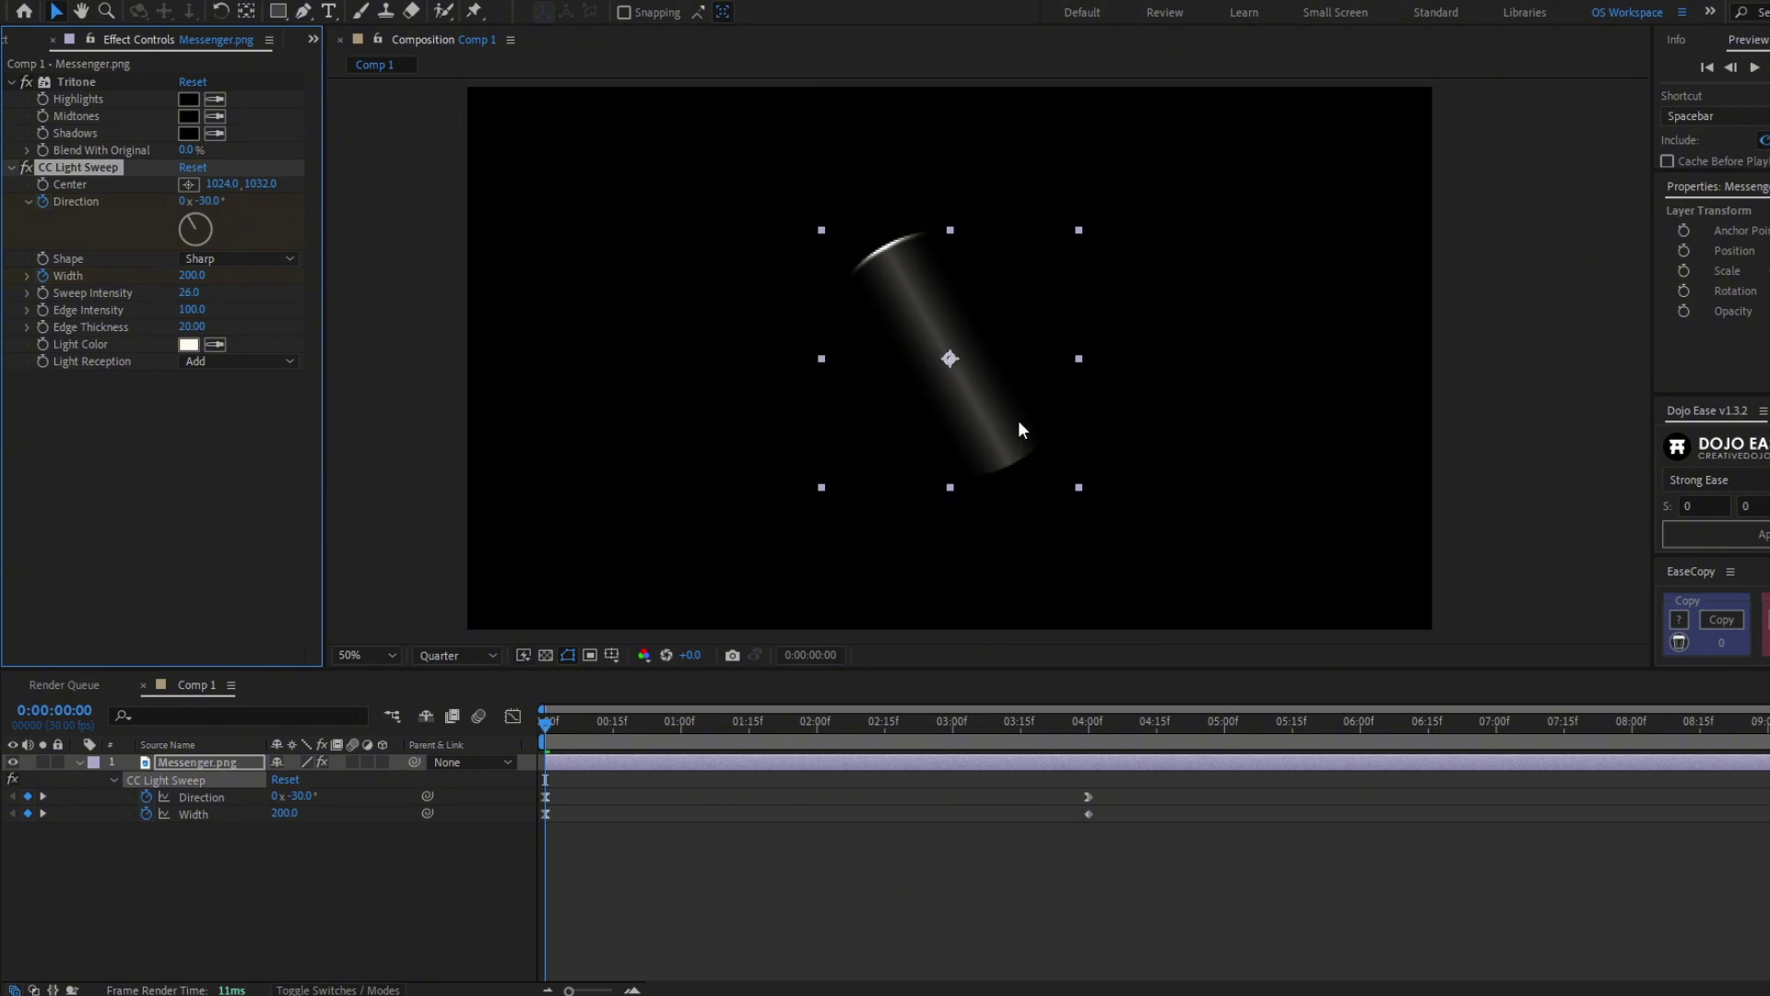
key("ctrl+z")
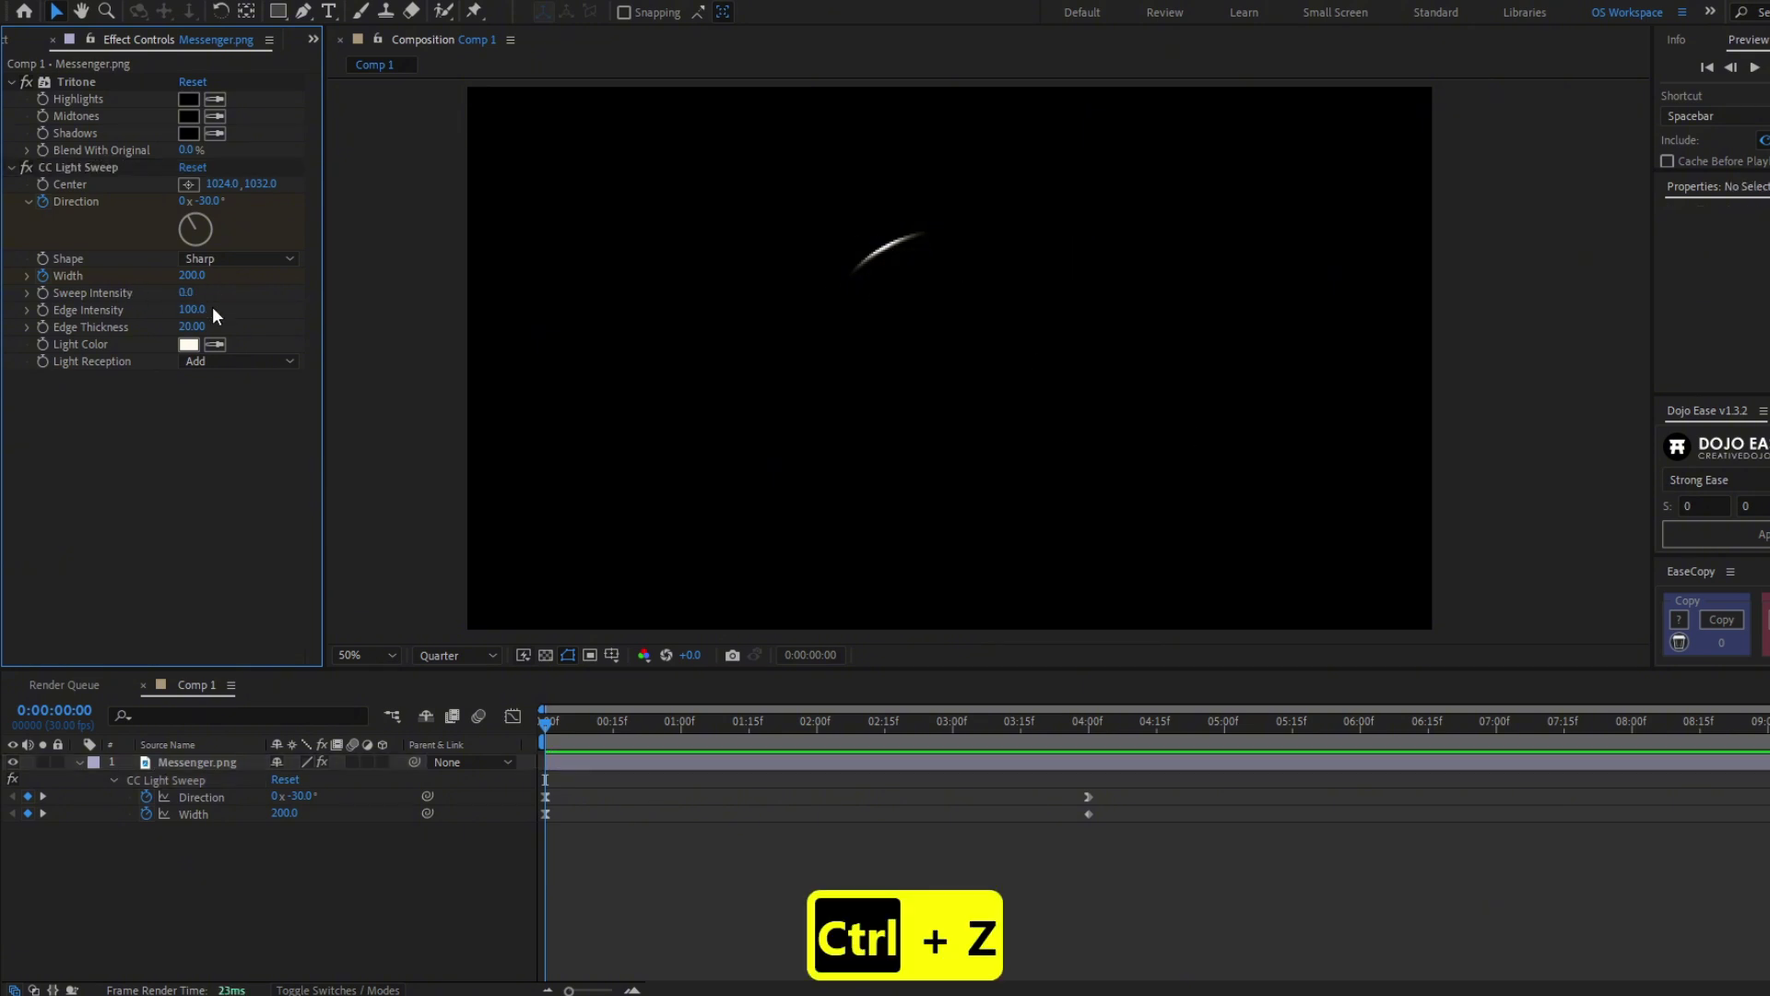
left_click(628, 781)
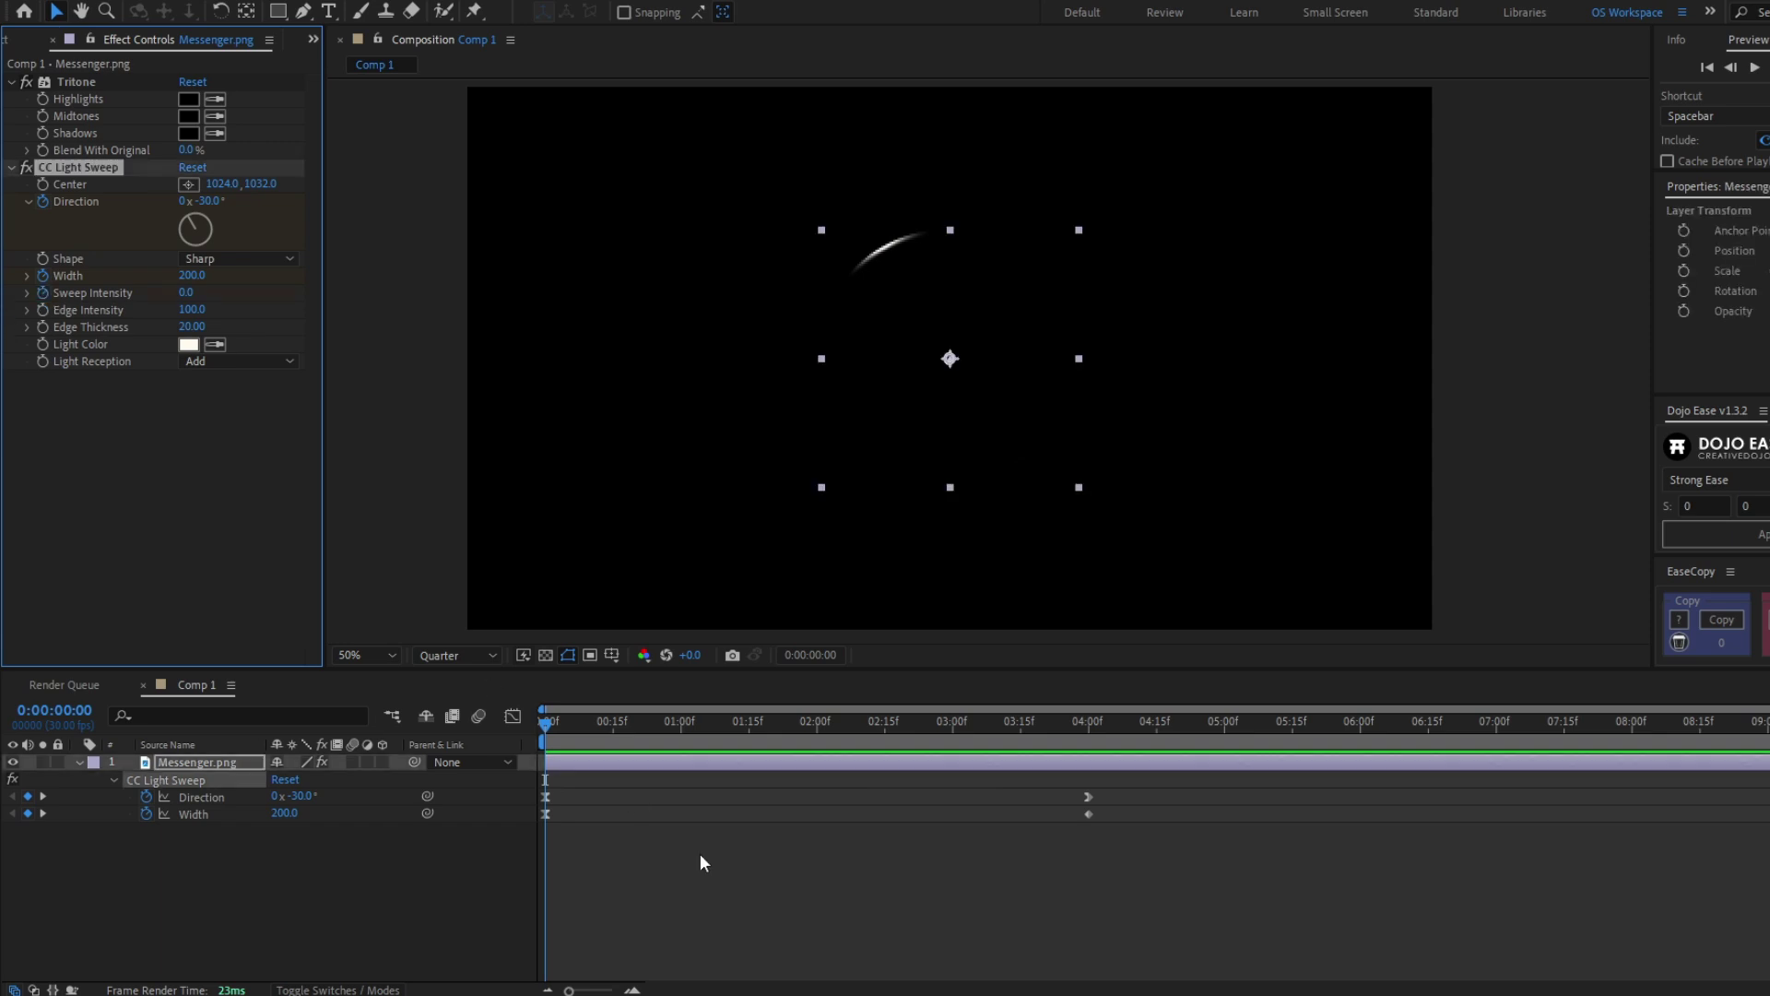
Step: Keyframe the light sweep's Sweep Intensity from 0 at the composition's start to 50 at 0:00:04:00
key("u")
key("u")
key("u")
key("u")
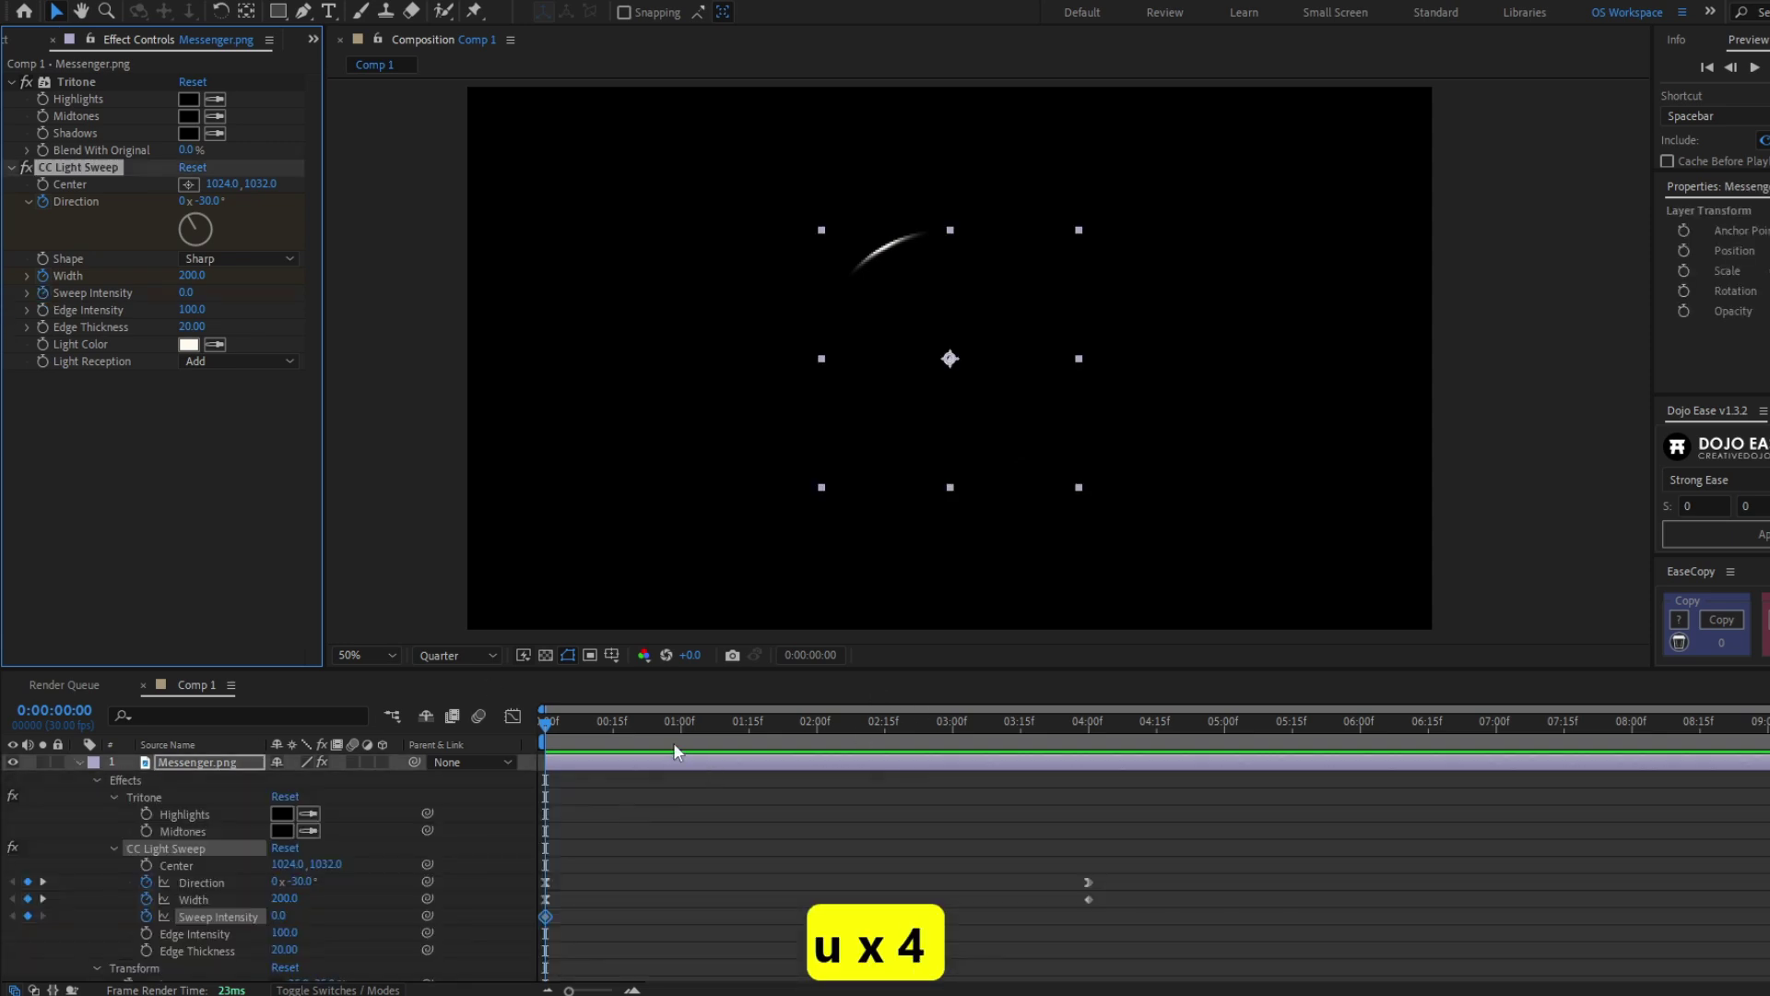
key("u")
key("u")
key("k")
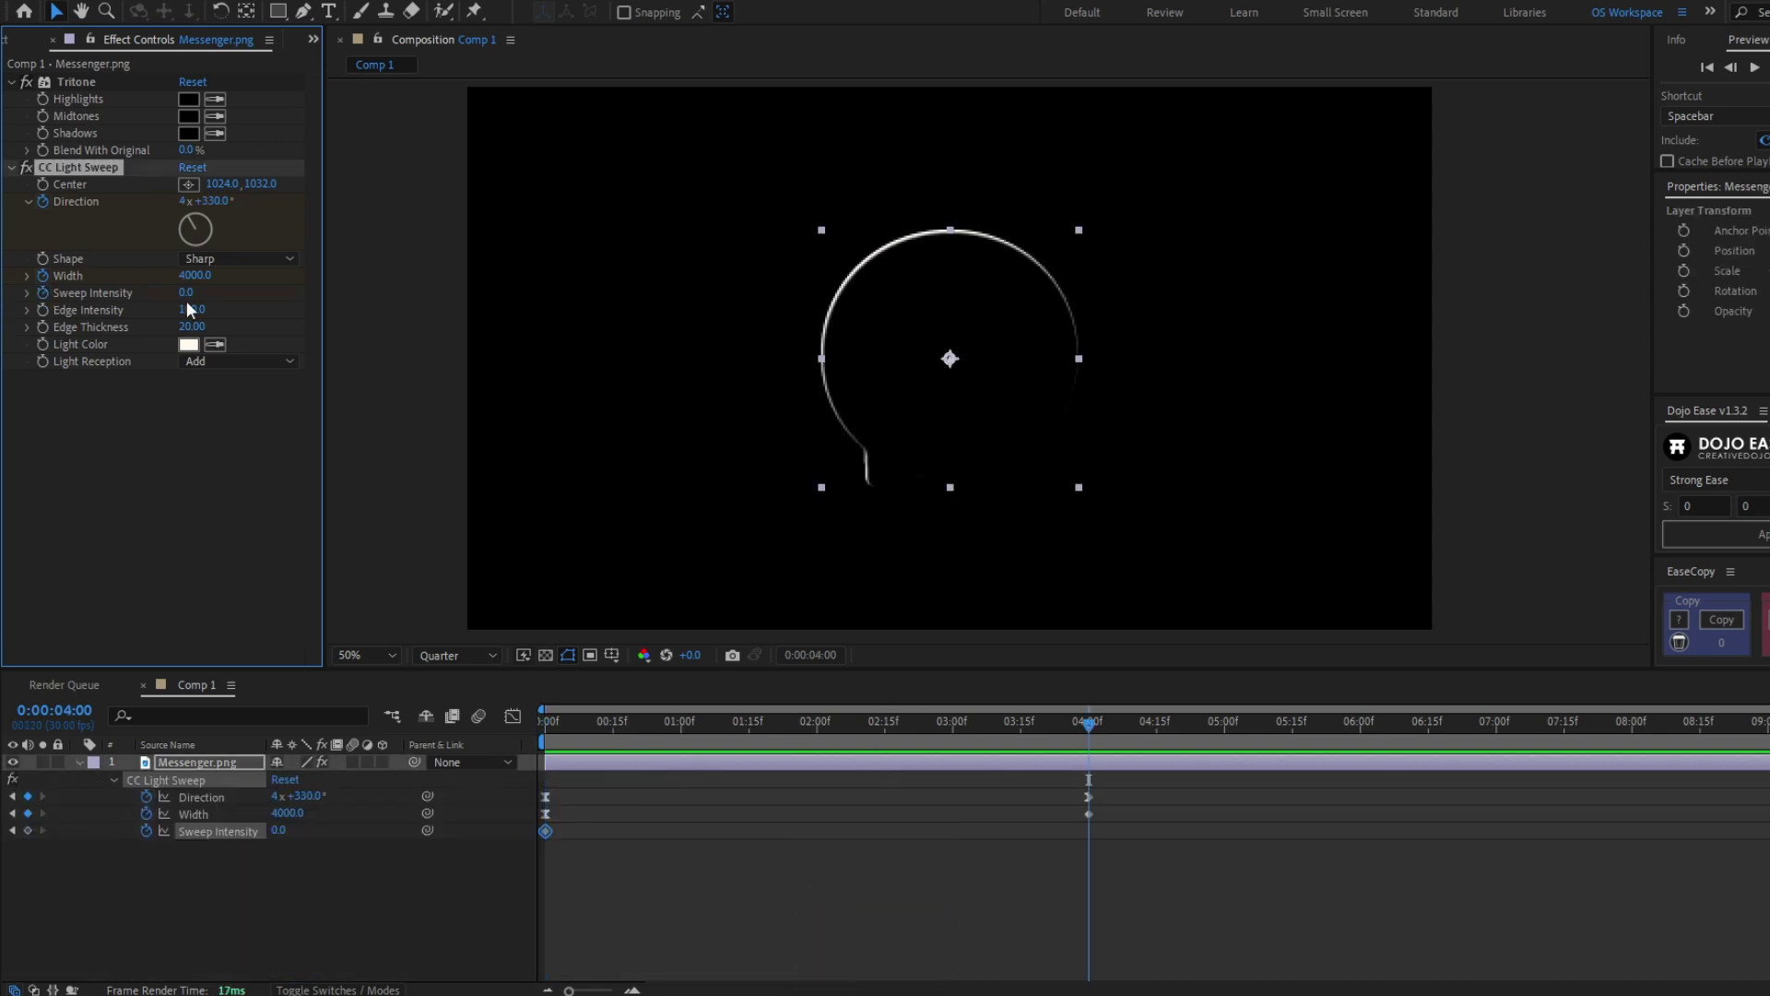
left_click_drag(189, 292, 222, 294)
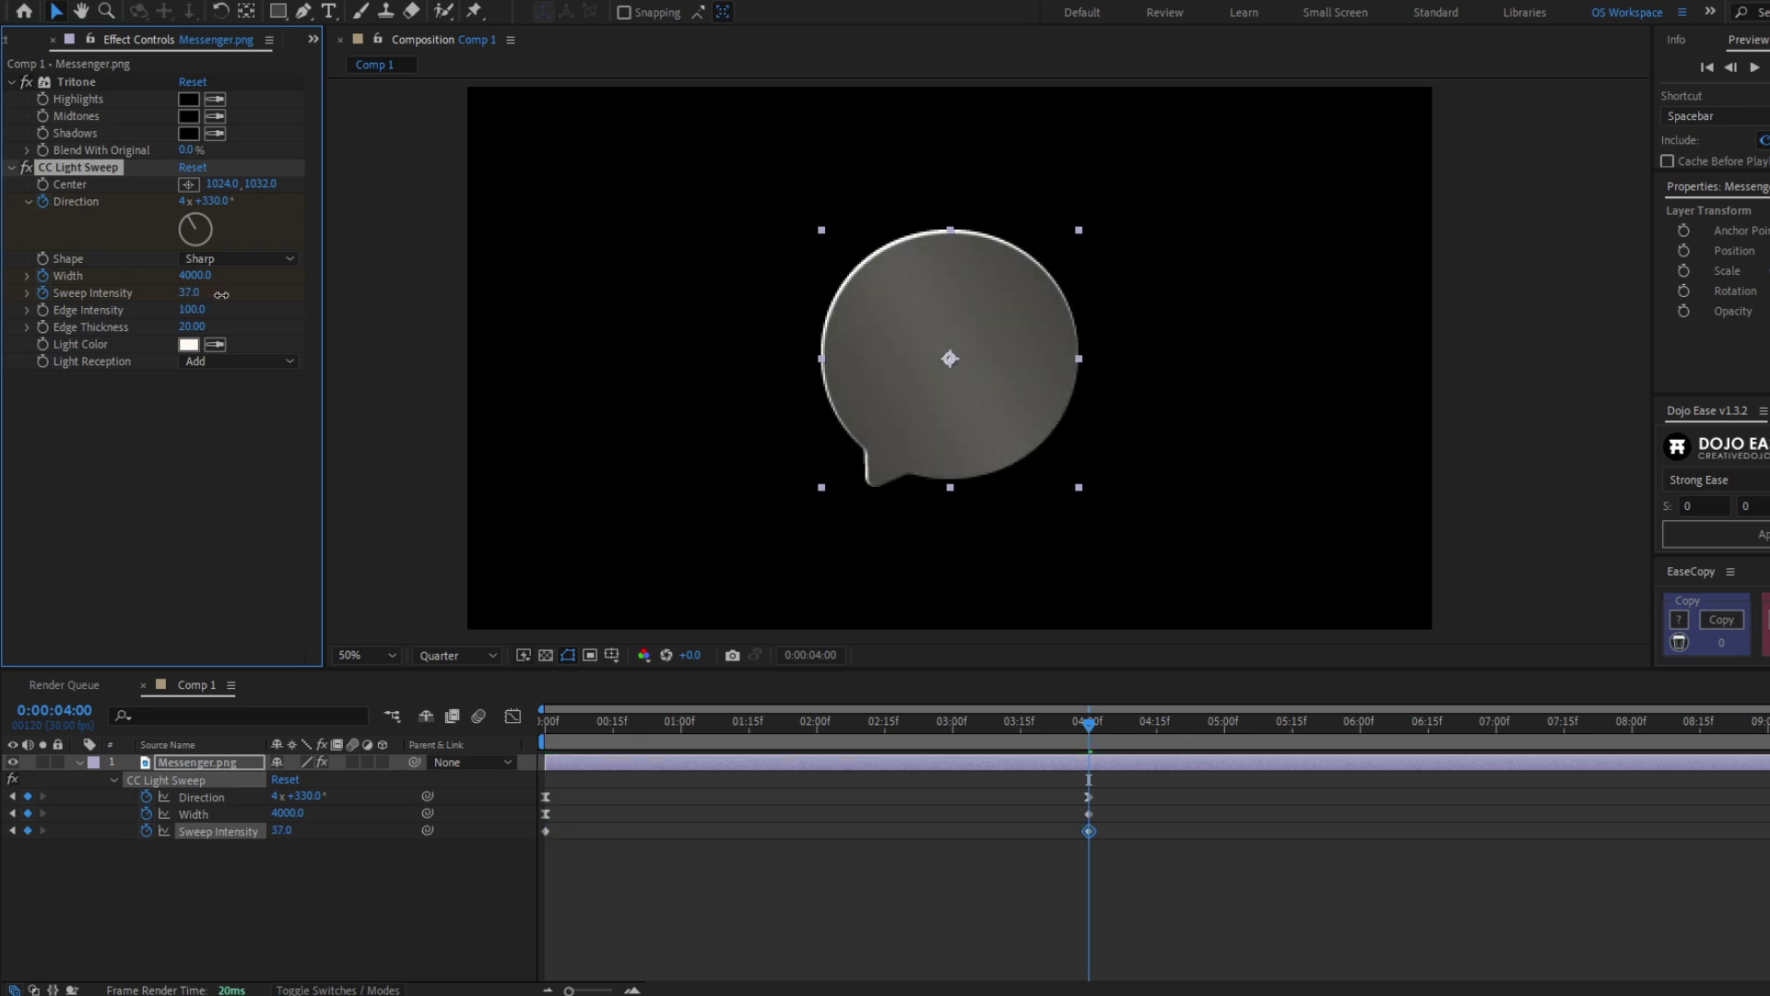
left_click(189, 292)
type("50")
key("Return")
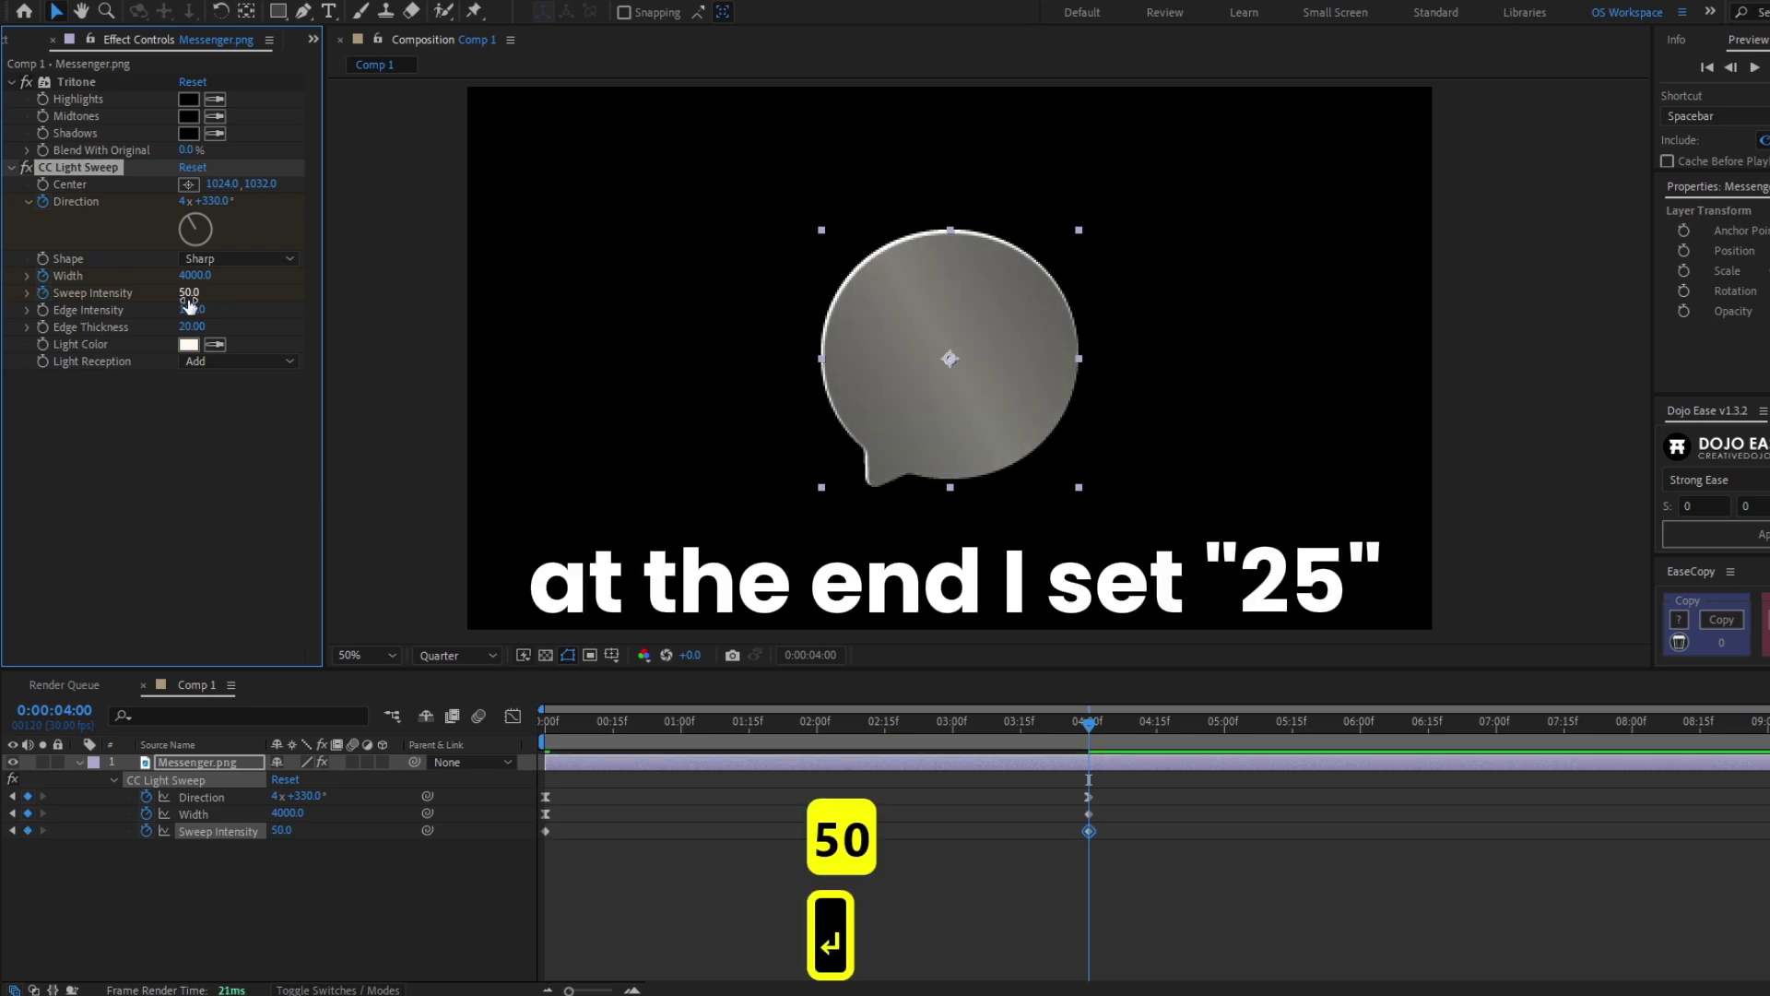
Step: Try duplicating the CC Light Sweep effect several times to intensify the light, and undo the copies
key("period")
key("period")
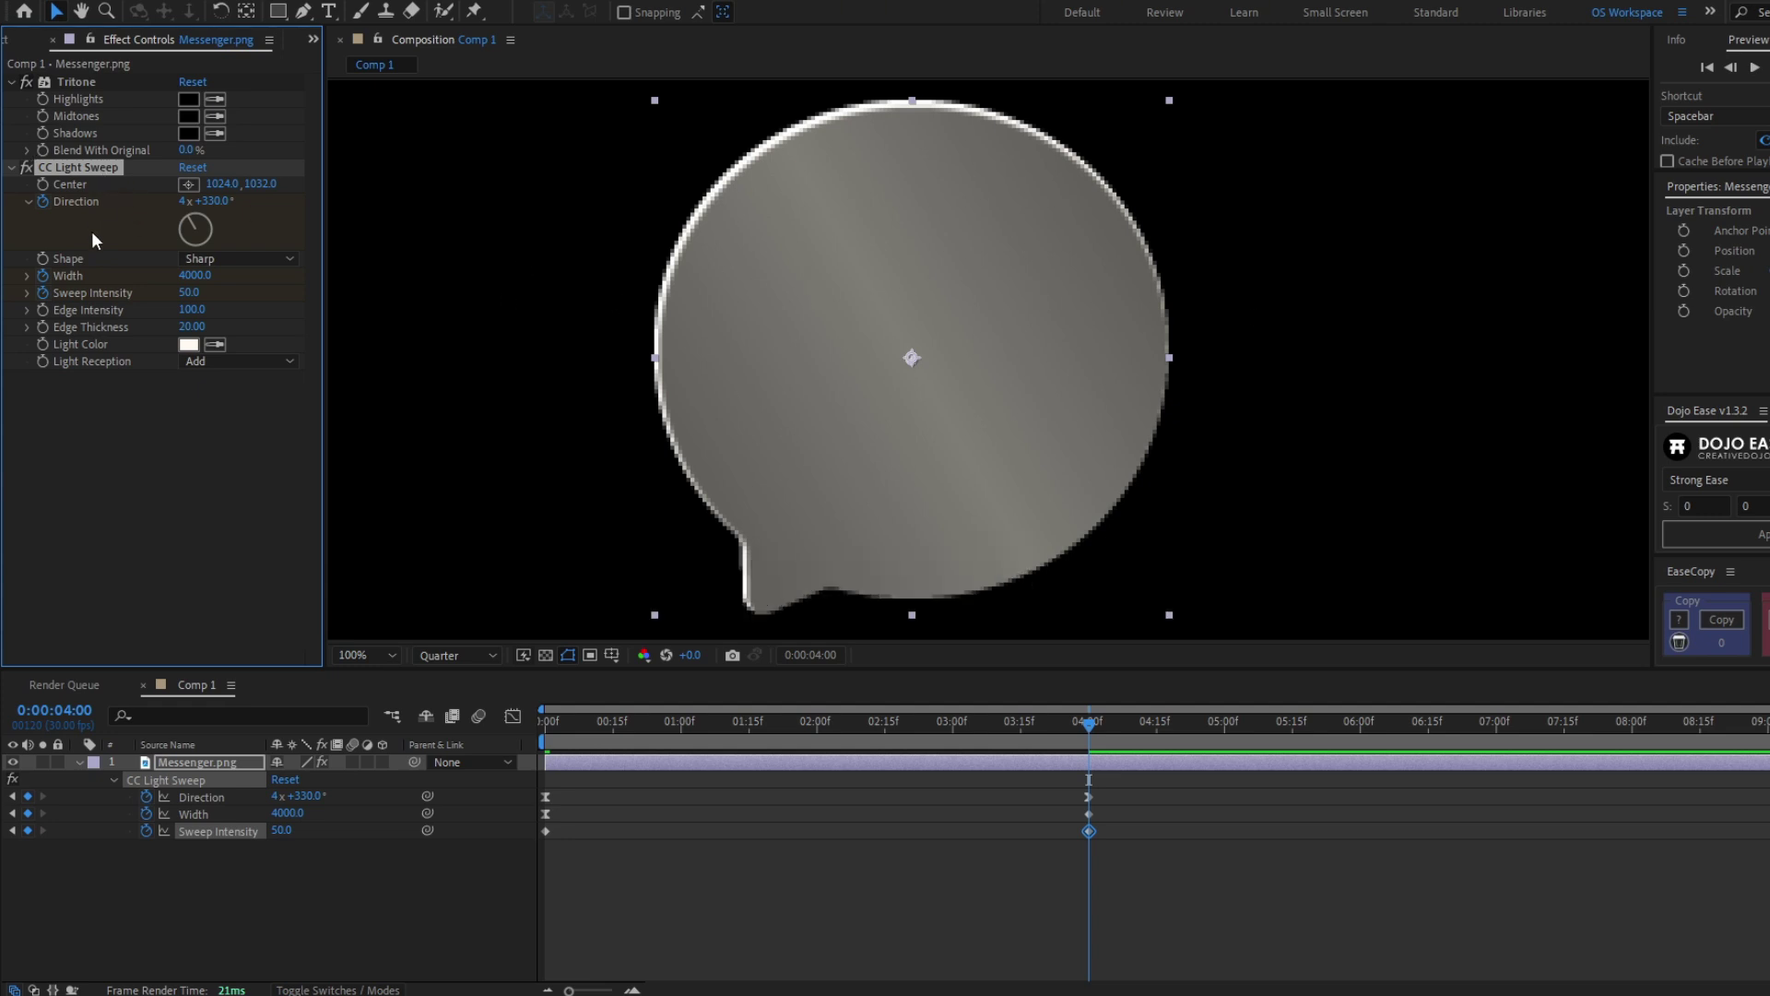
key("ctrl+d")
key("ctrl+d")
key("ctrl+d")
key("ctrl+z")
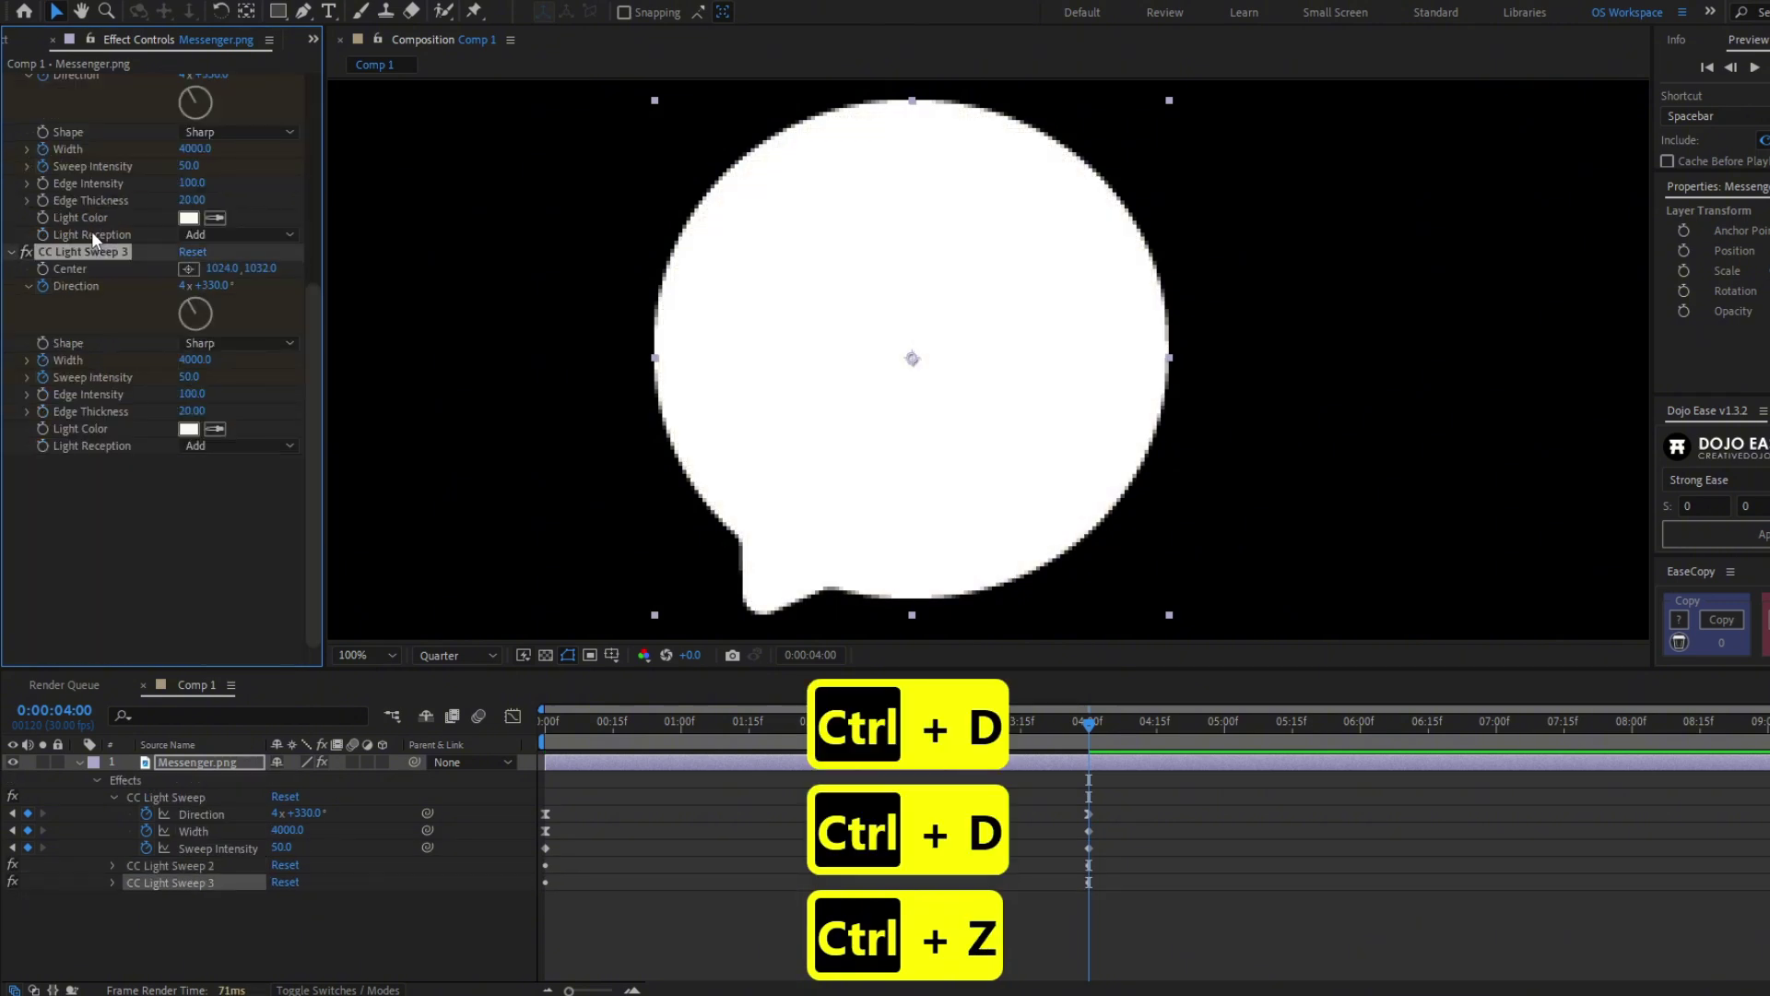
key("ctrl+z")
key("ctrl+z")
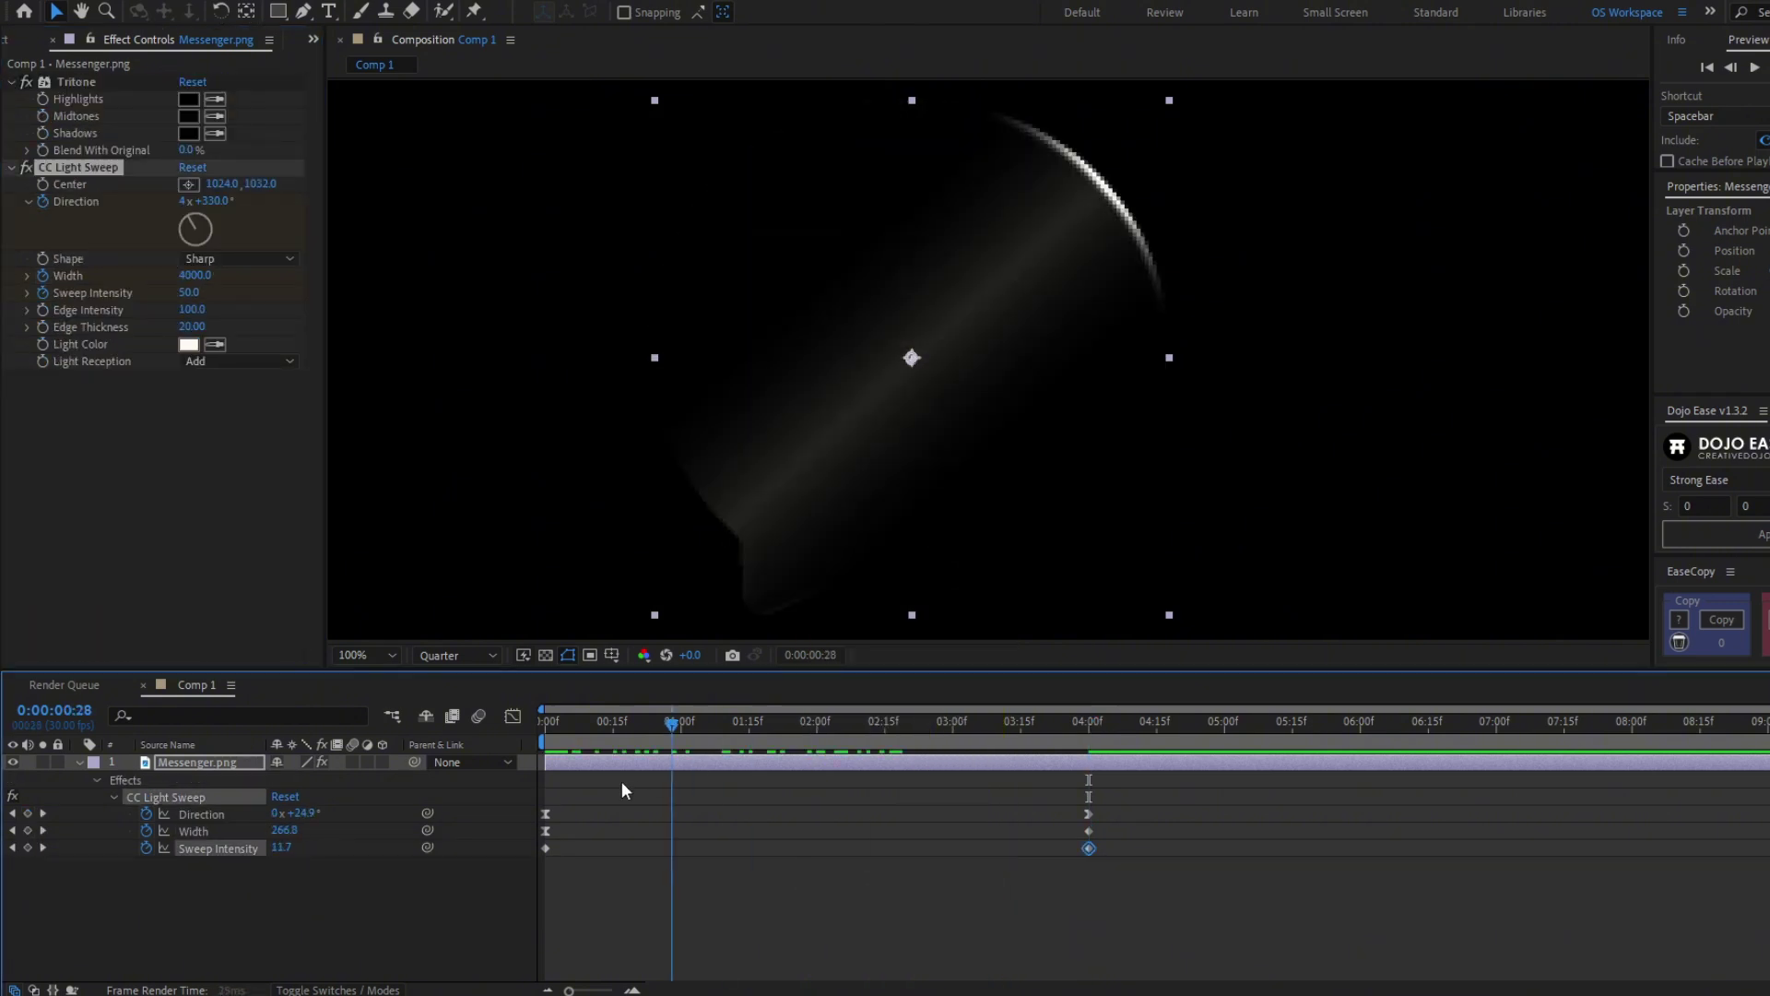
Step: Apply Easy Ease to the first Sweep Intensity keyframe and lengthen its outgoing influence in the Graph Editor
left_click_drag(672, 789, 577, 799)
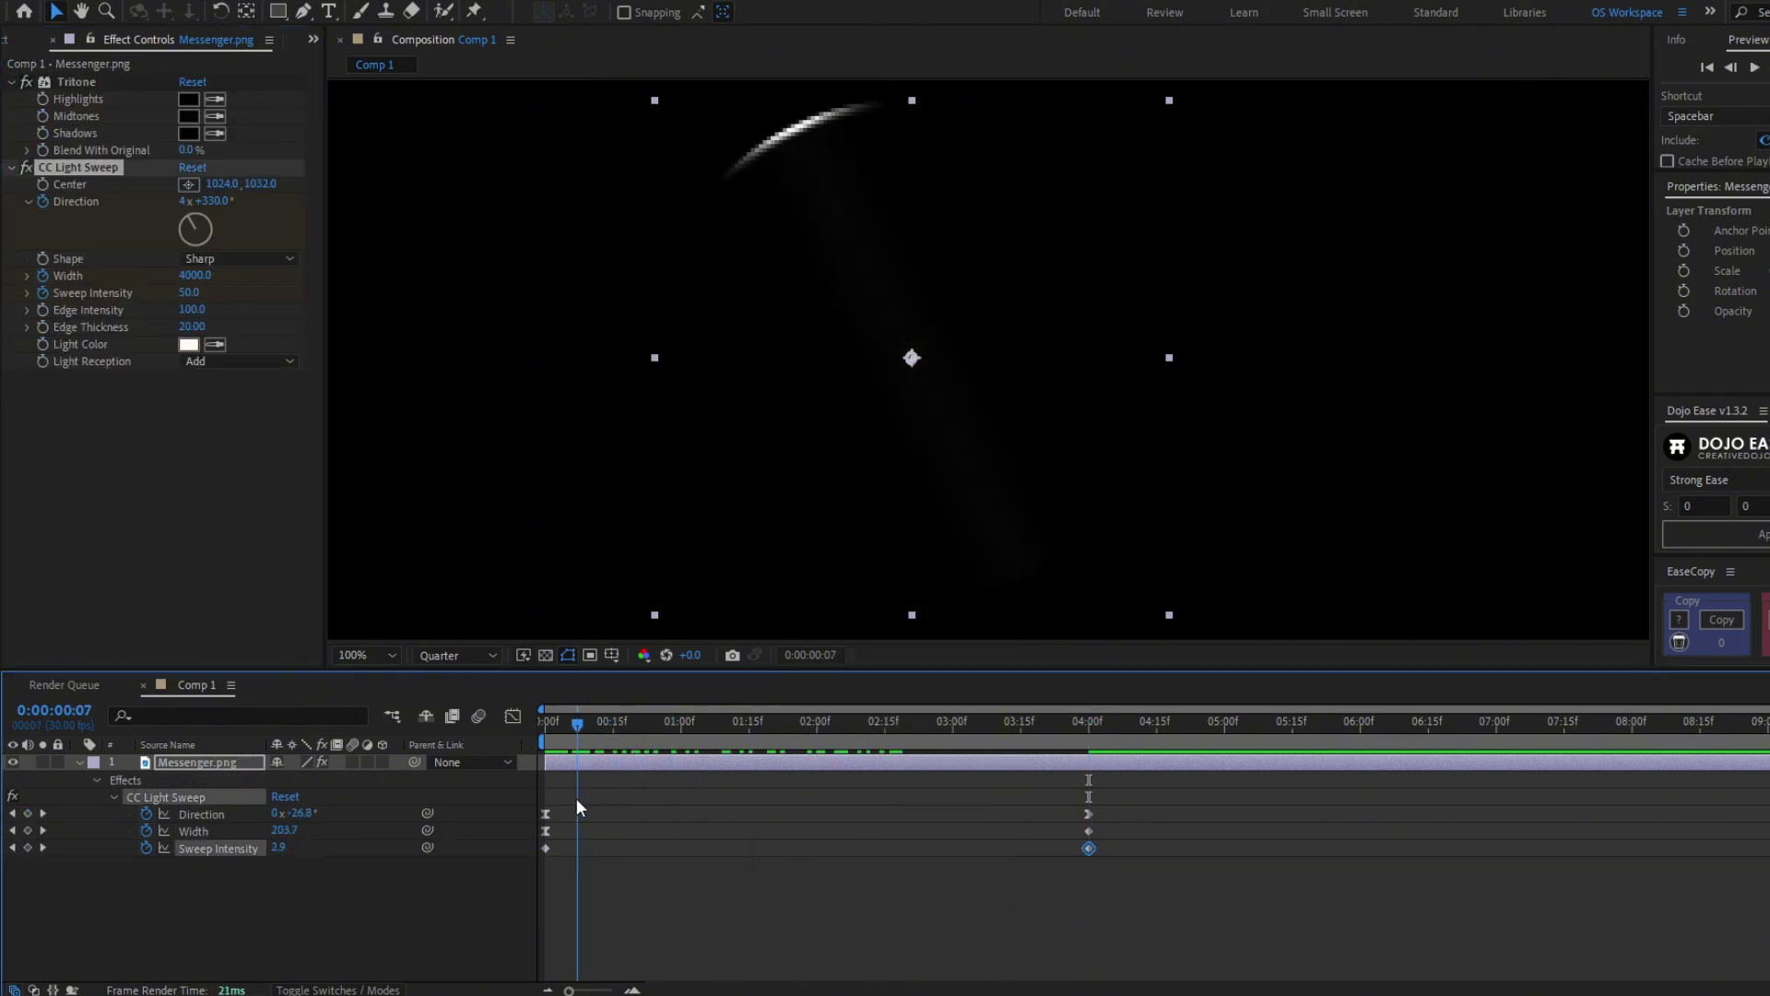
left_click(545, 846)
key("F9")
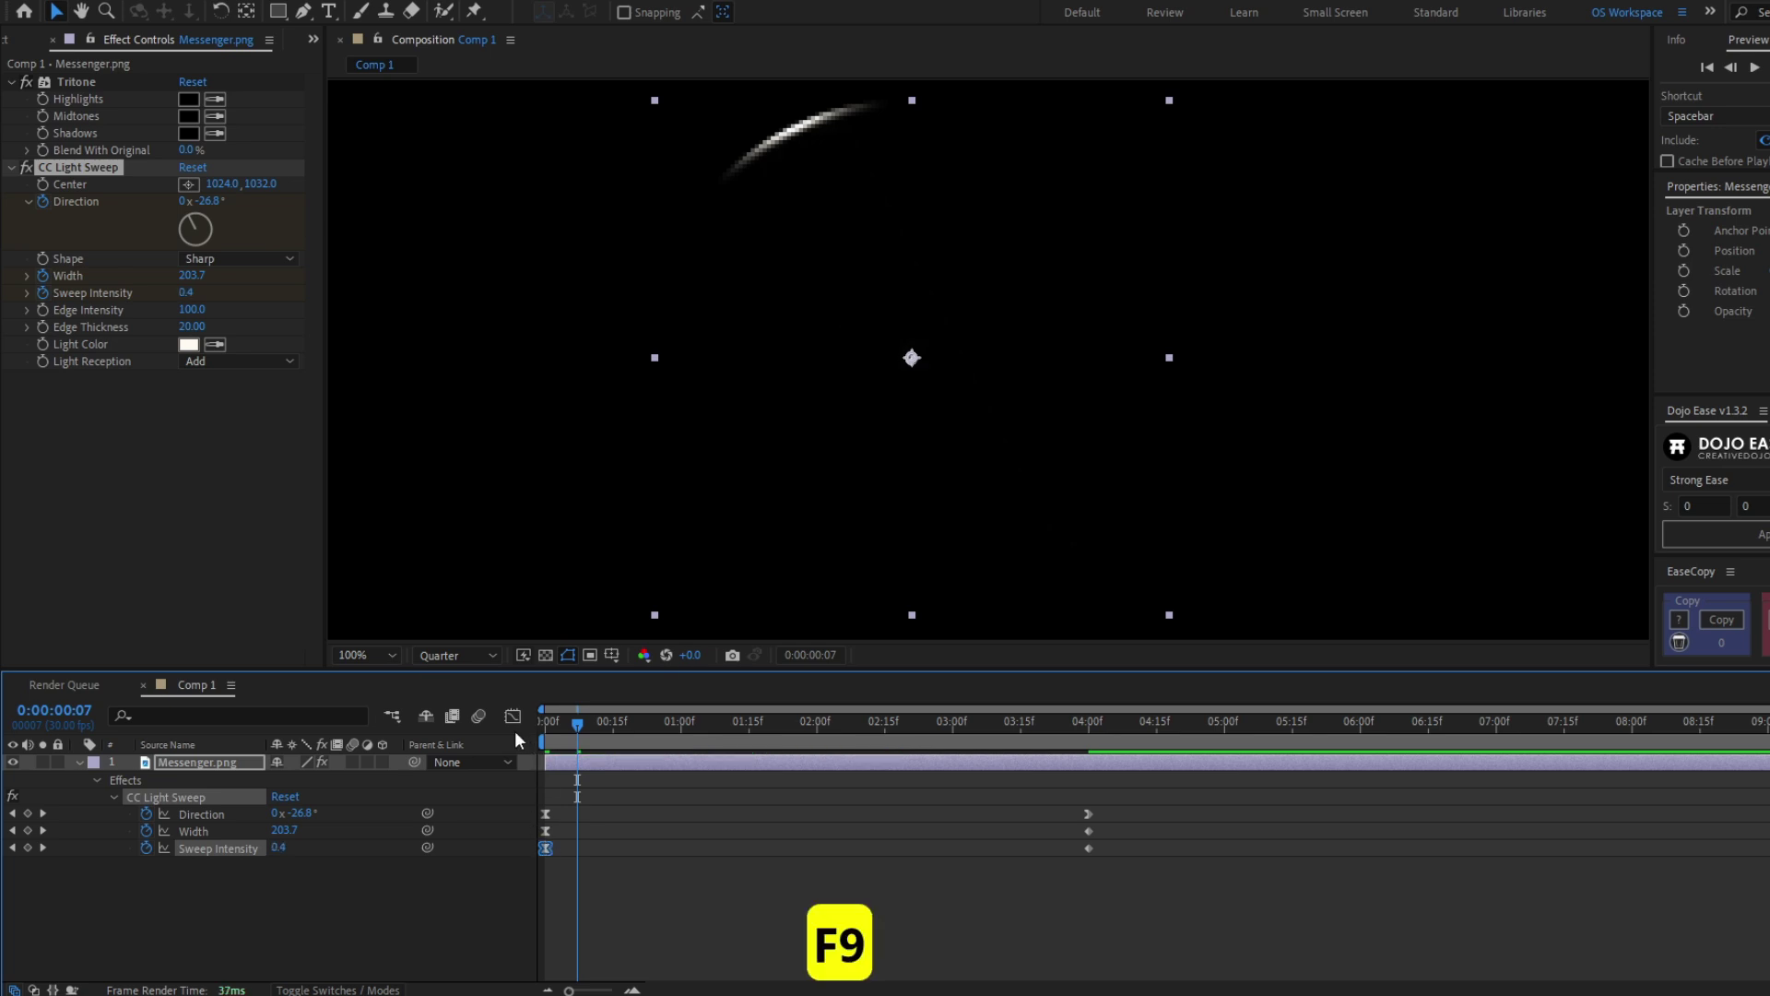
left_click(511, 716)
left_click_drag(635, 940, 978, 939)
key("shift+F3")
Step: Preview the light animation with the eased Sweep Intensity from the composition's start
left_click_drag(568, 726, 545, 725)
left_click(927, 822)
key("comma")
key("space")
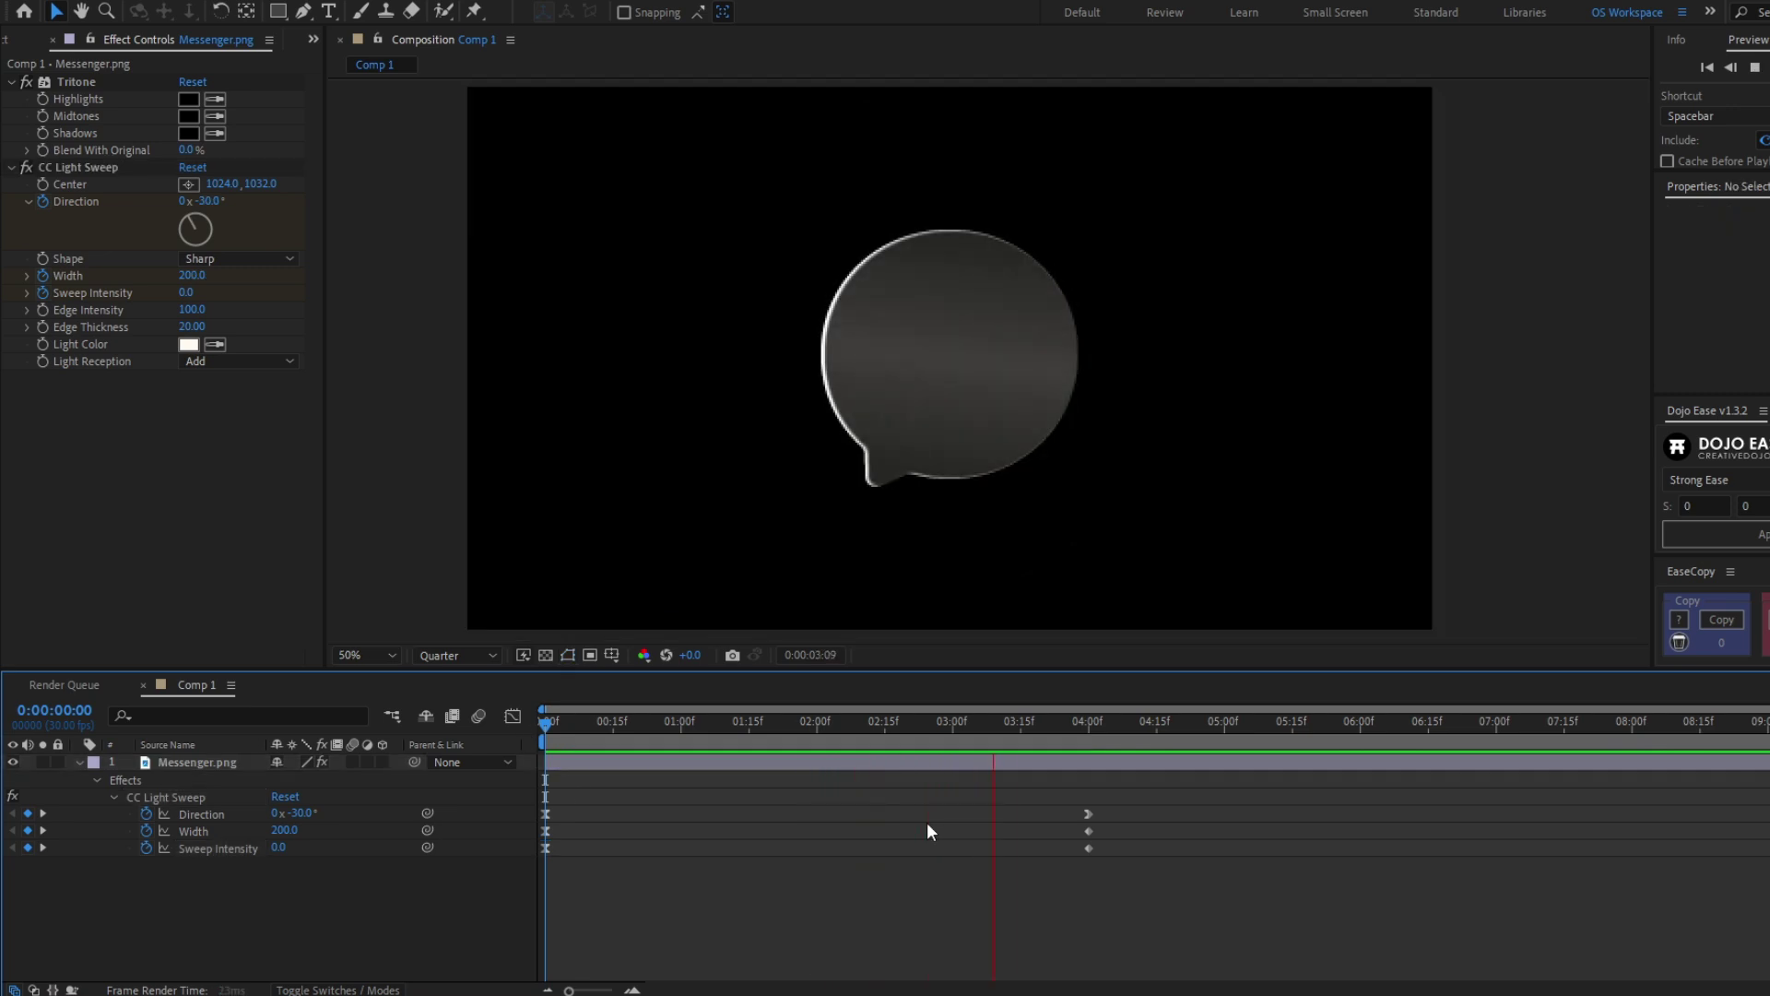
Step: Keyframe Tritone's Blend With Original from 0% at 0:00:04:00 to 100% at 0:00:05:00 and check the transition
left_click_drag(605, 733, 1090, 756)
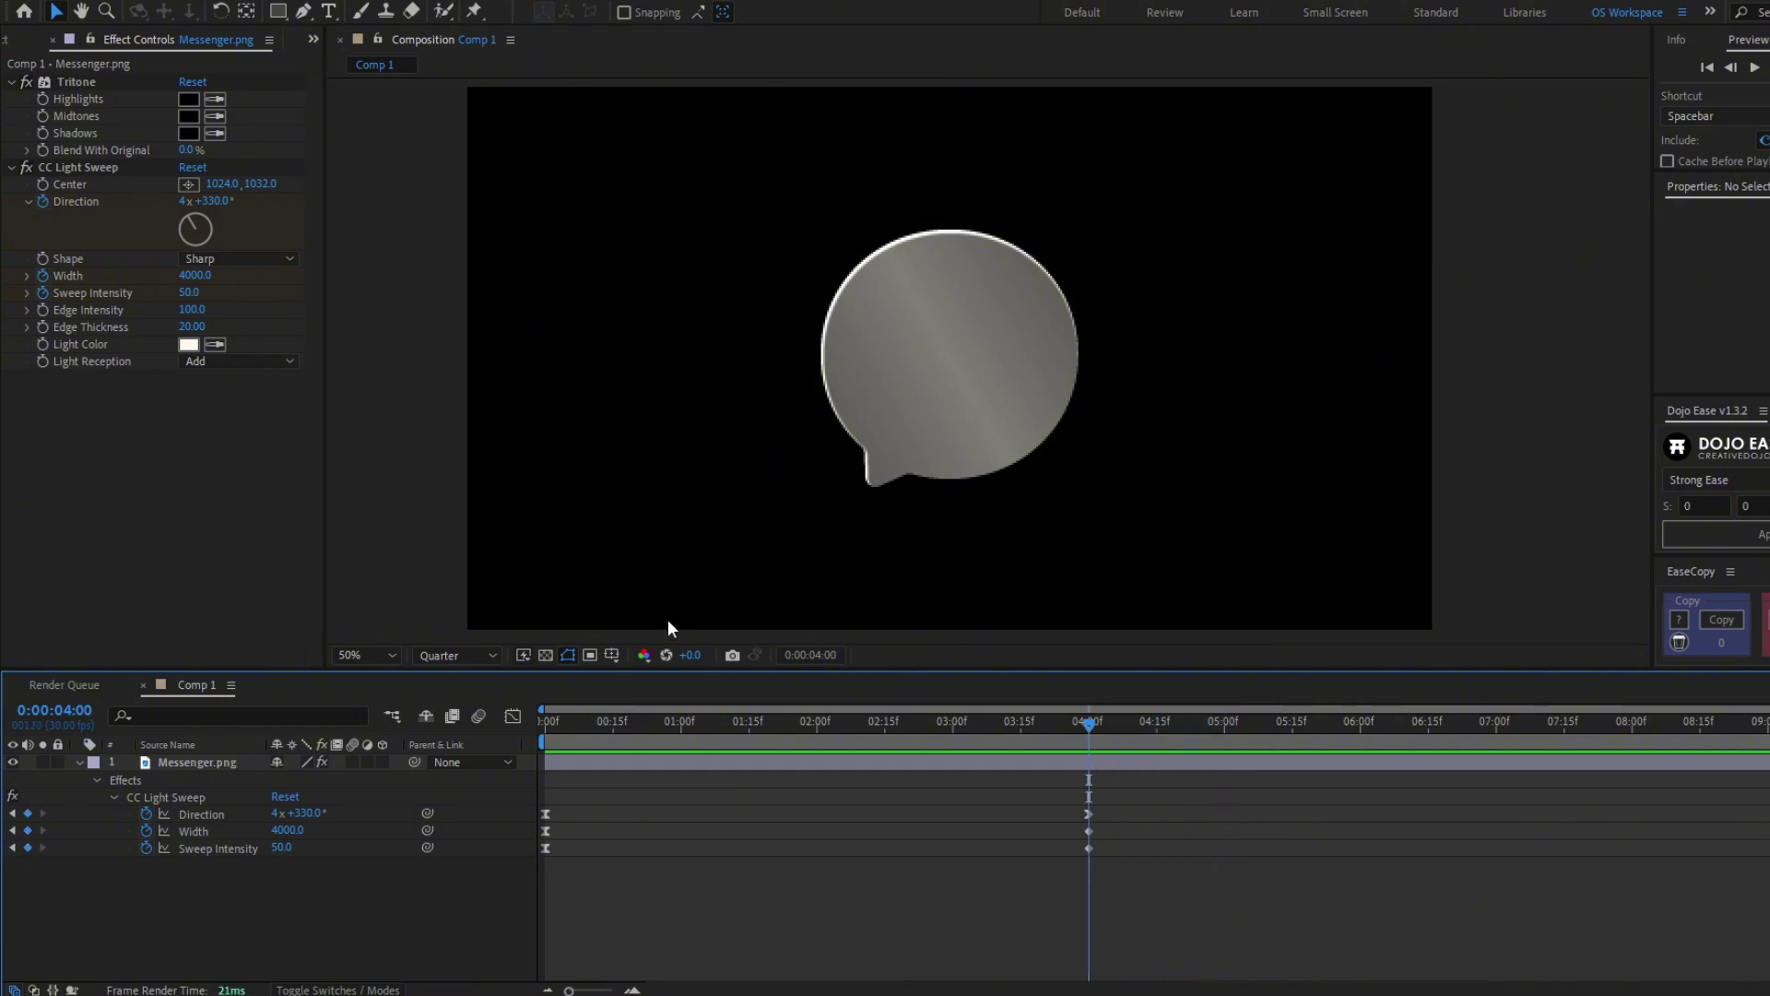
left_click(1124, 807)
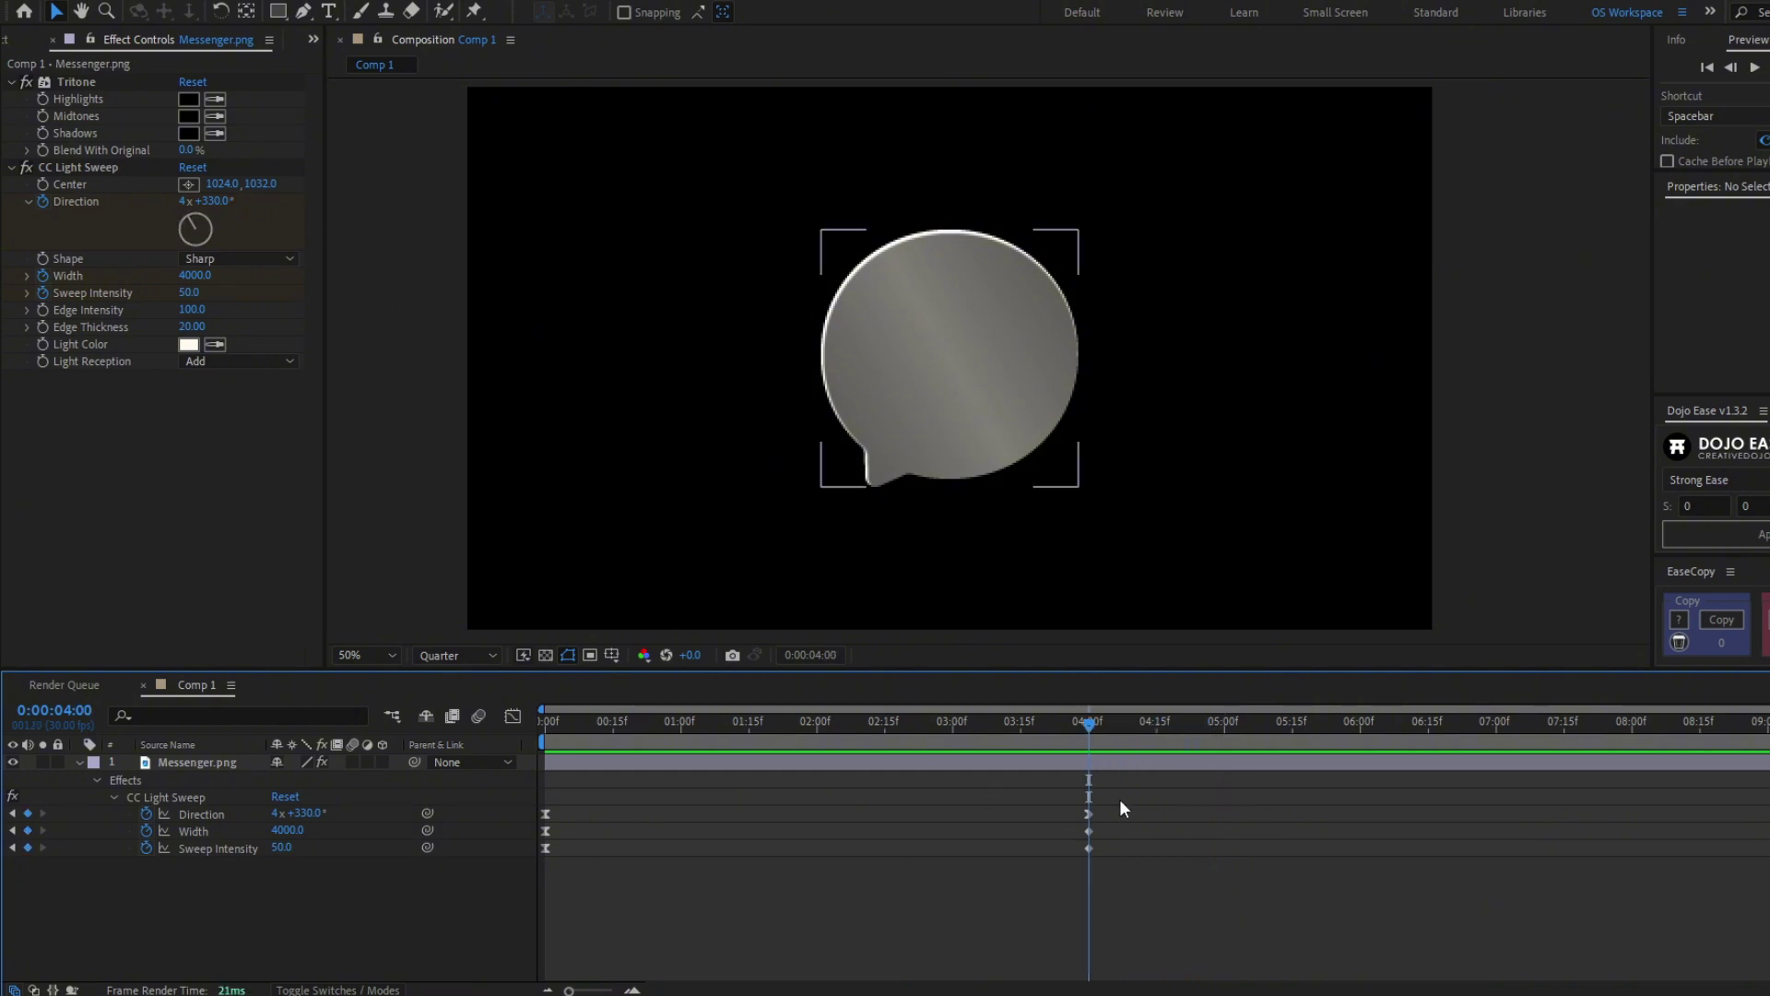
left_click(20, 208)
left_click(1036, 850)
left_click(380, 428)
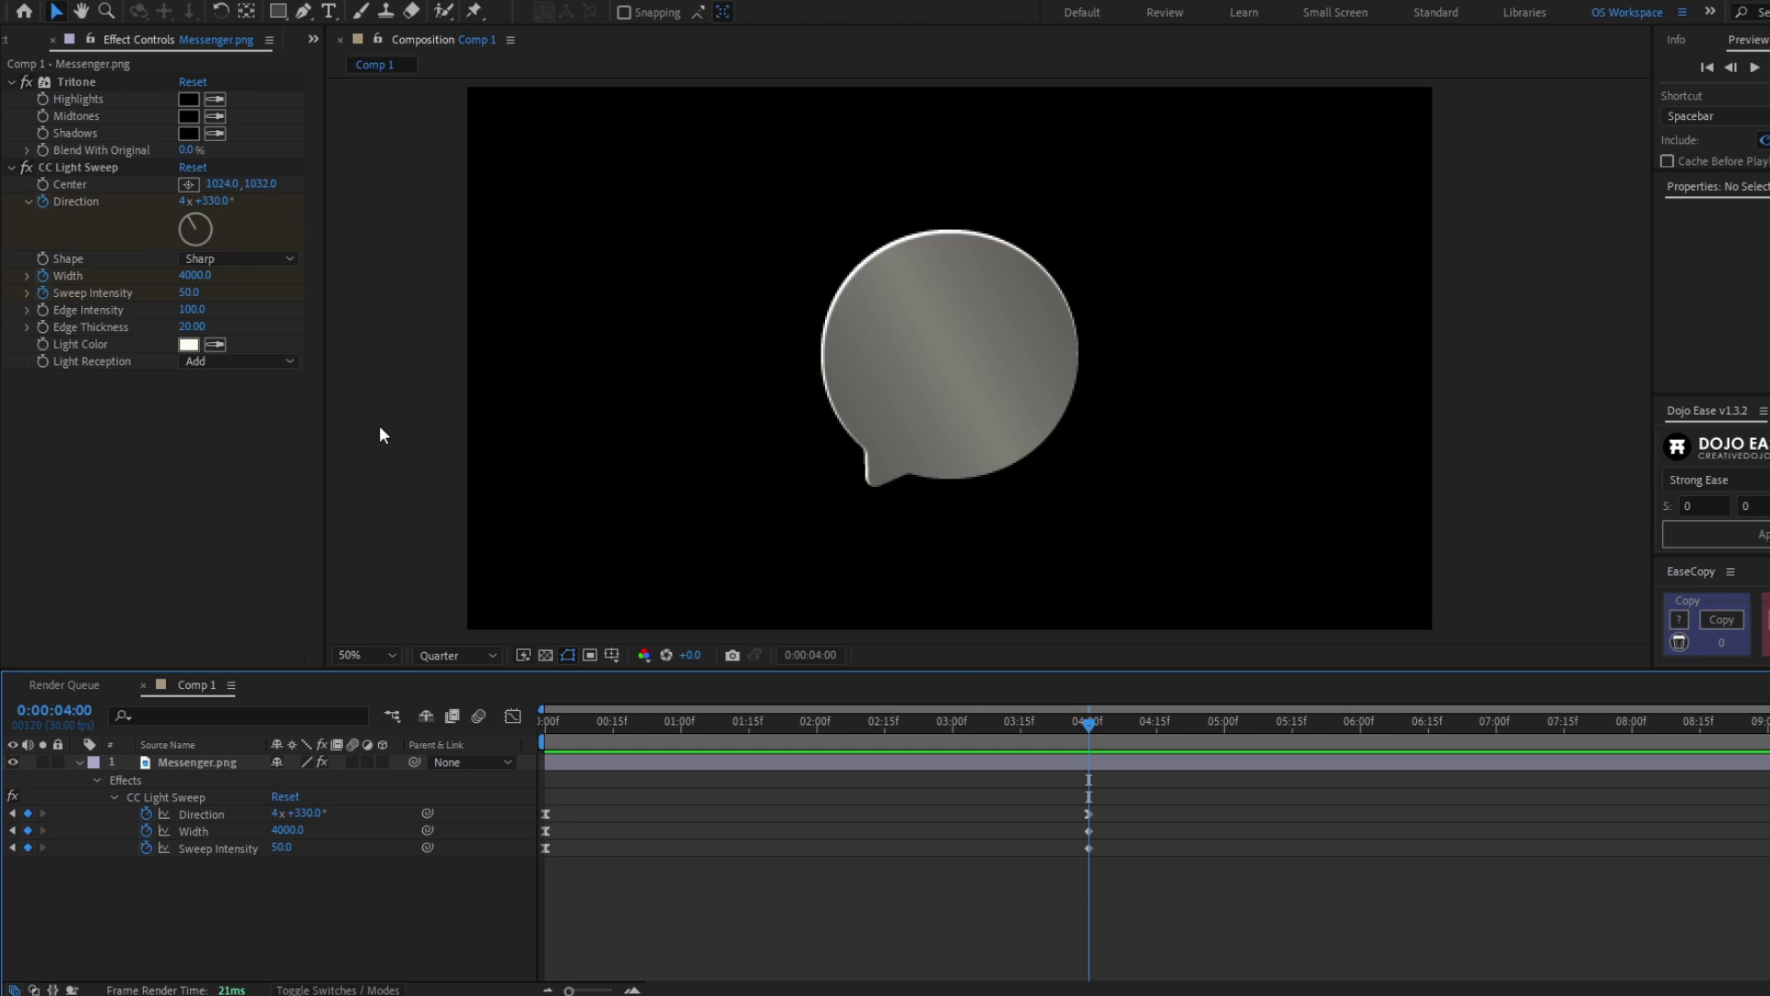
left_click(42, 146)
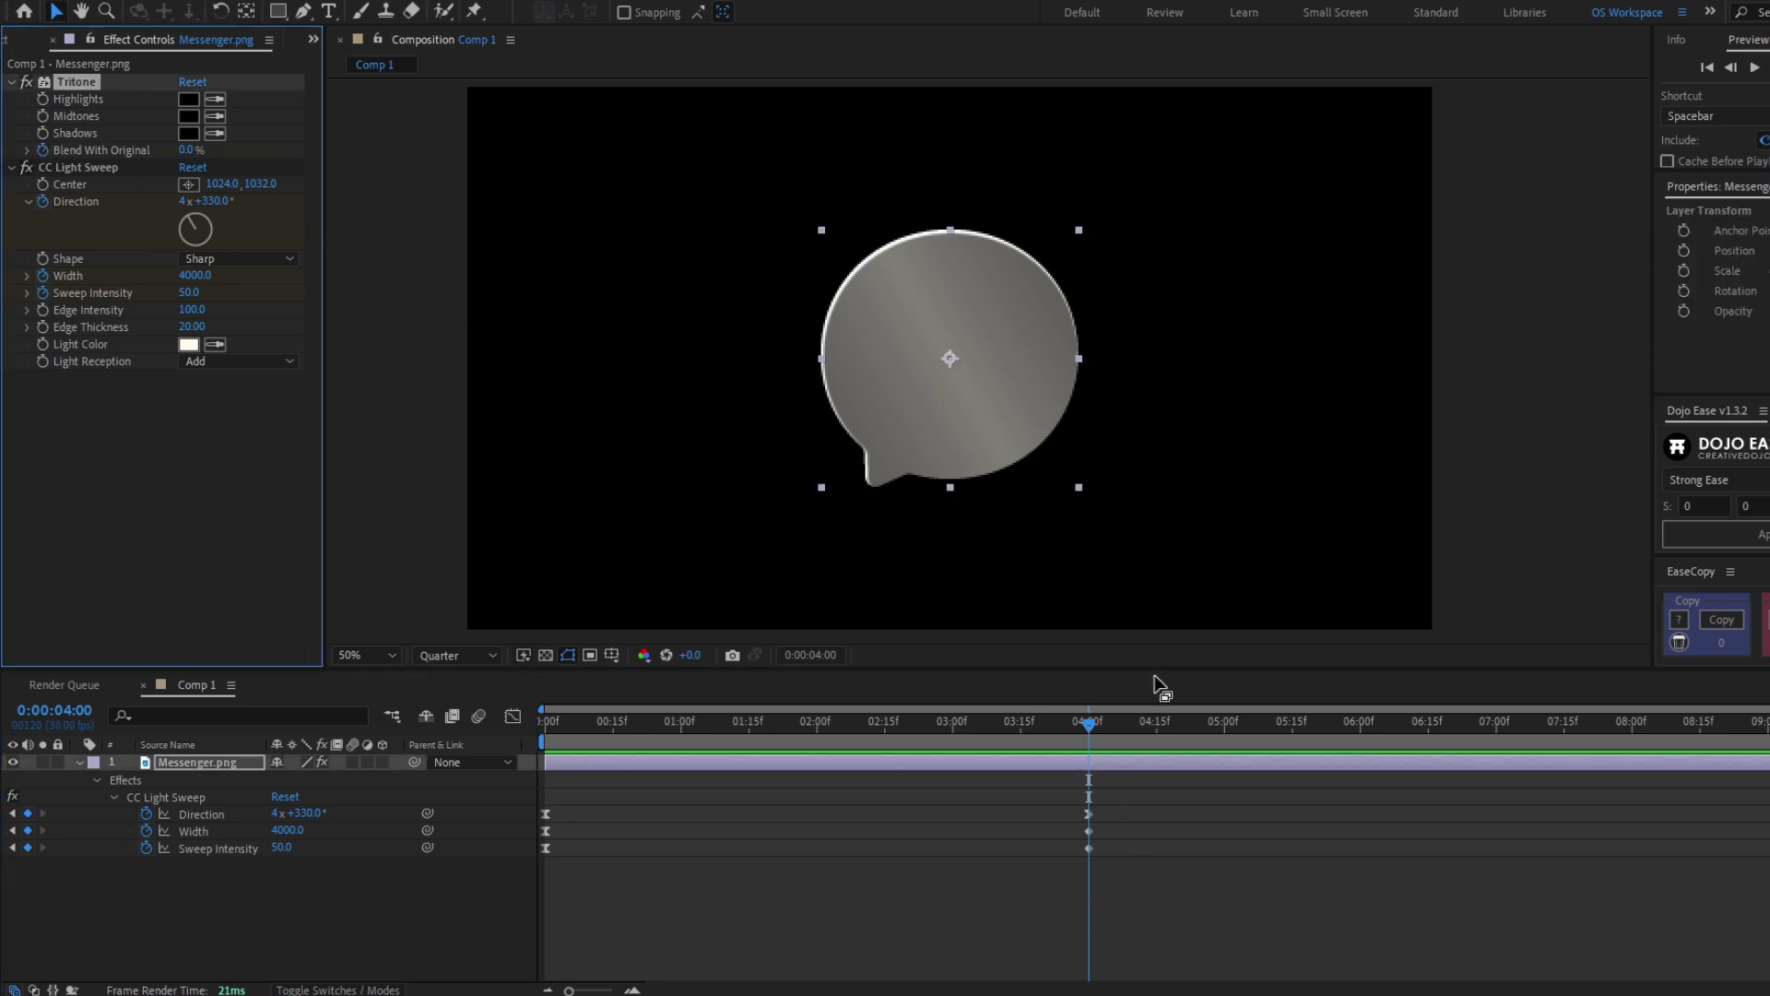
left_click_drag(1089, 728, 1227, 727)
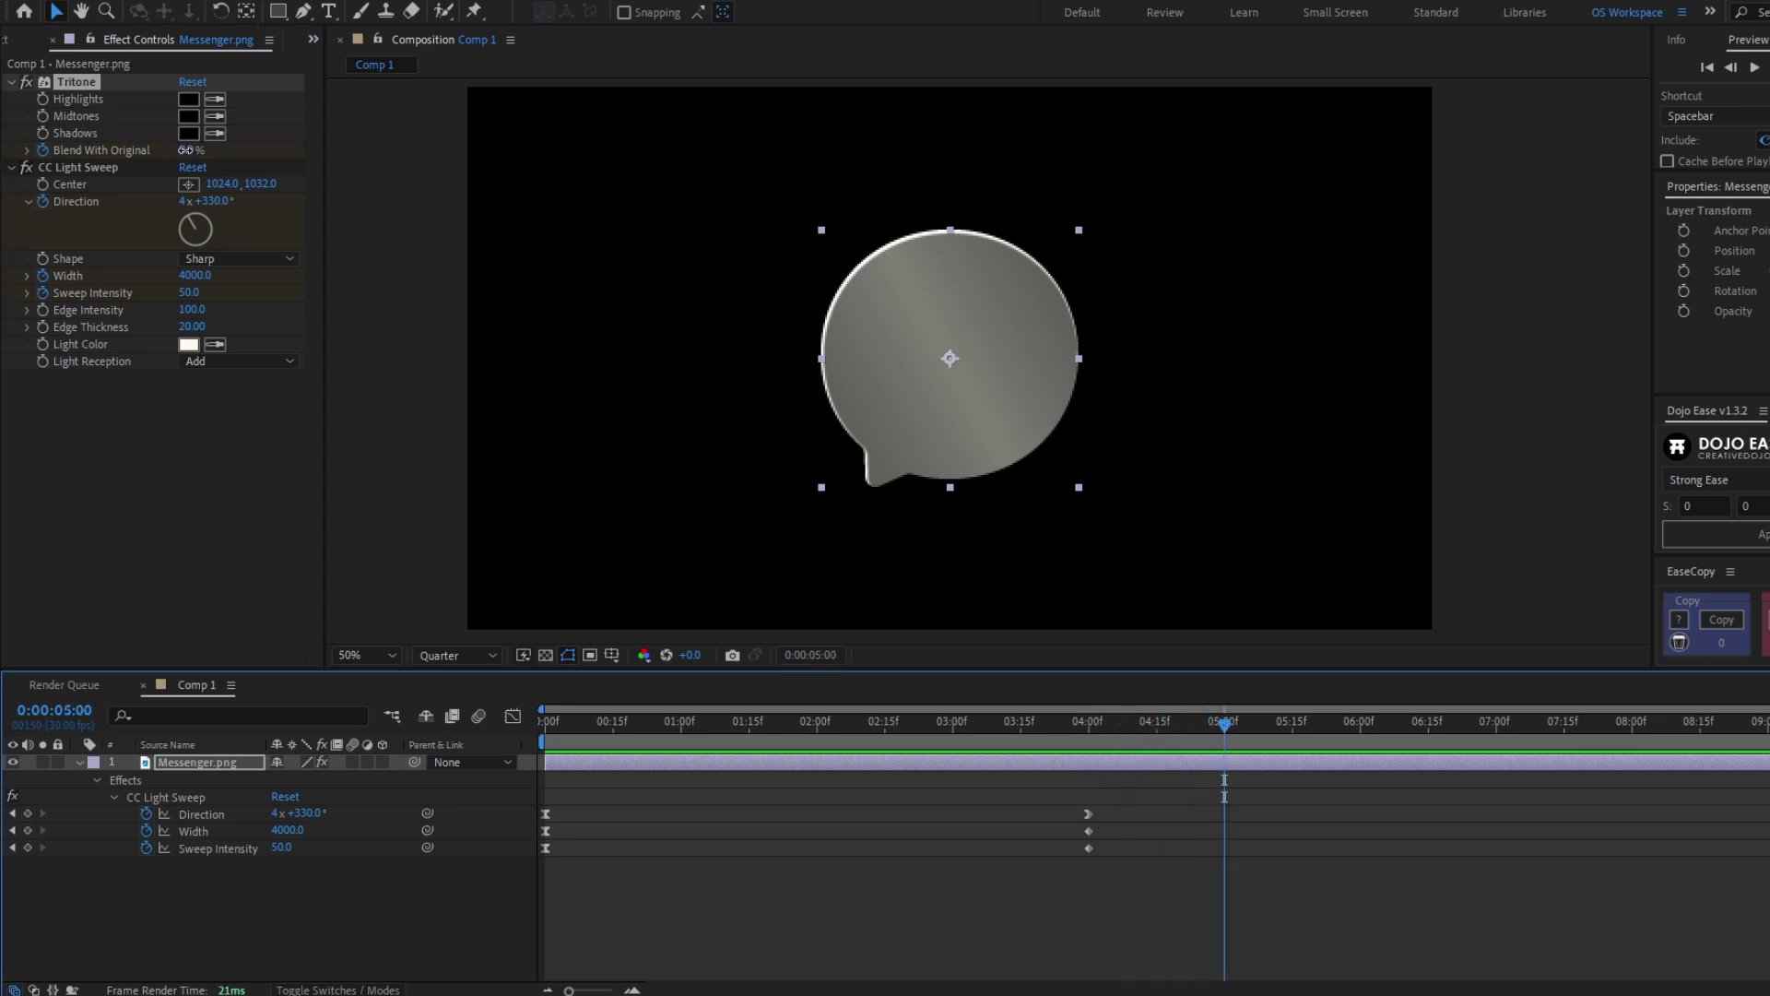
left_click_drag(185, 150, 228, 149)
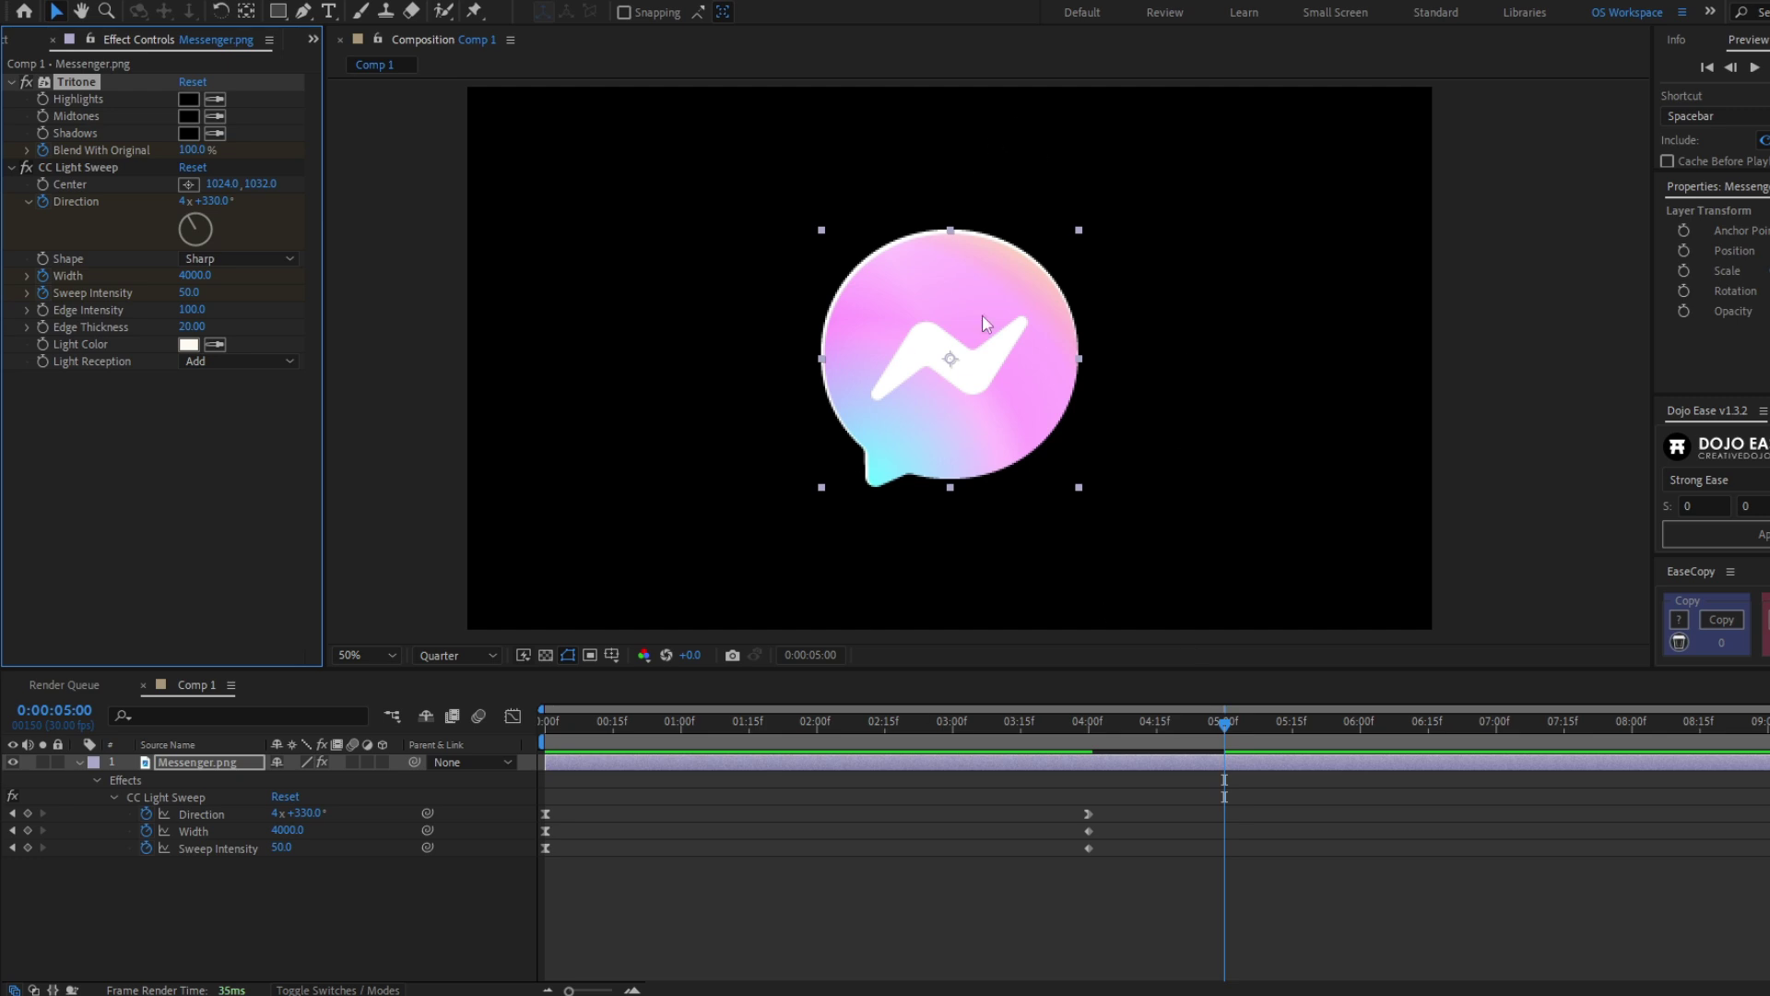
key("u")
left_click_drag(1099, 722, 1224, 745)
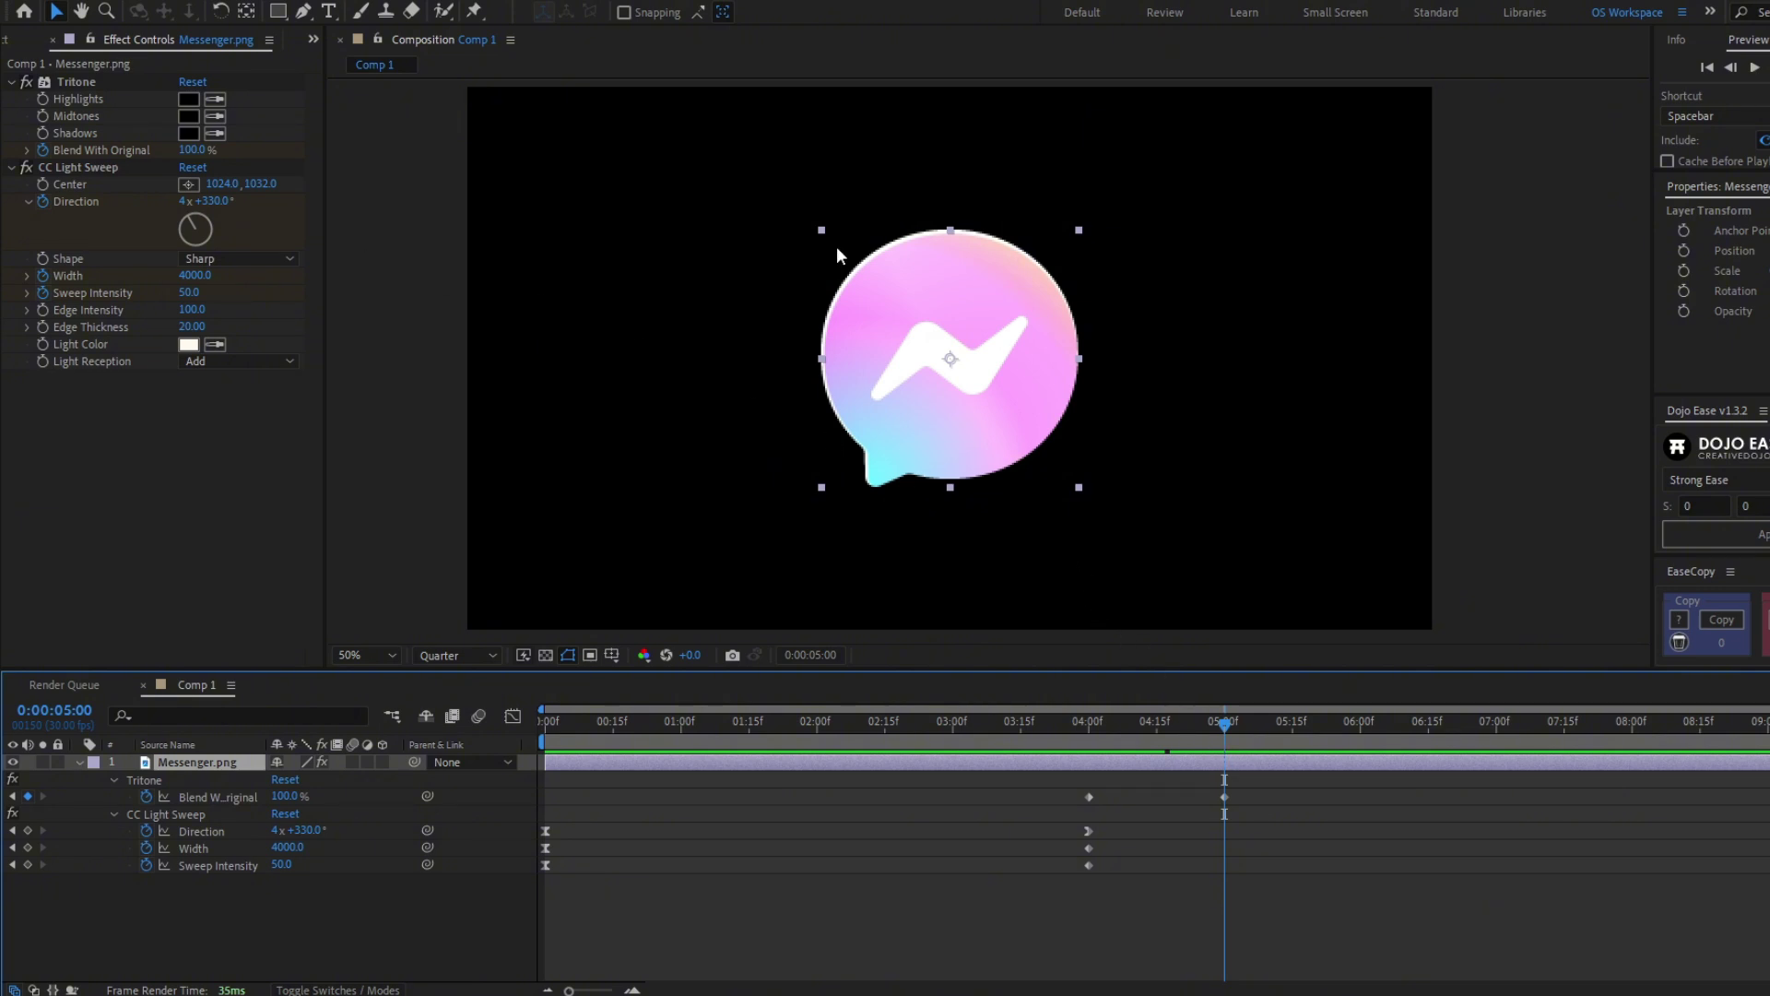
Step: Set the light sweep's Width to 0 at 0:00:05:00
key("period")
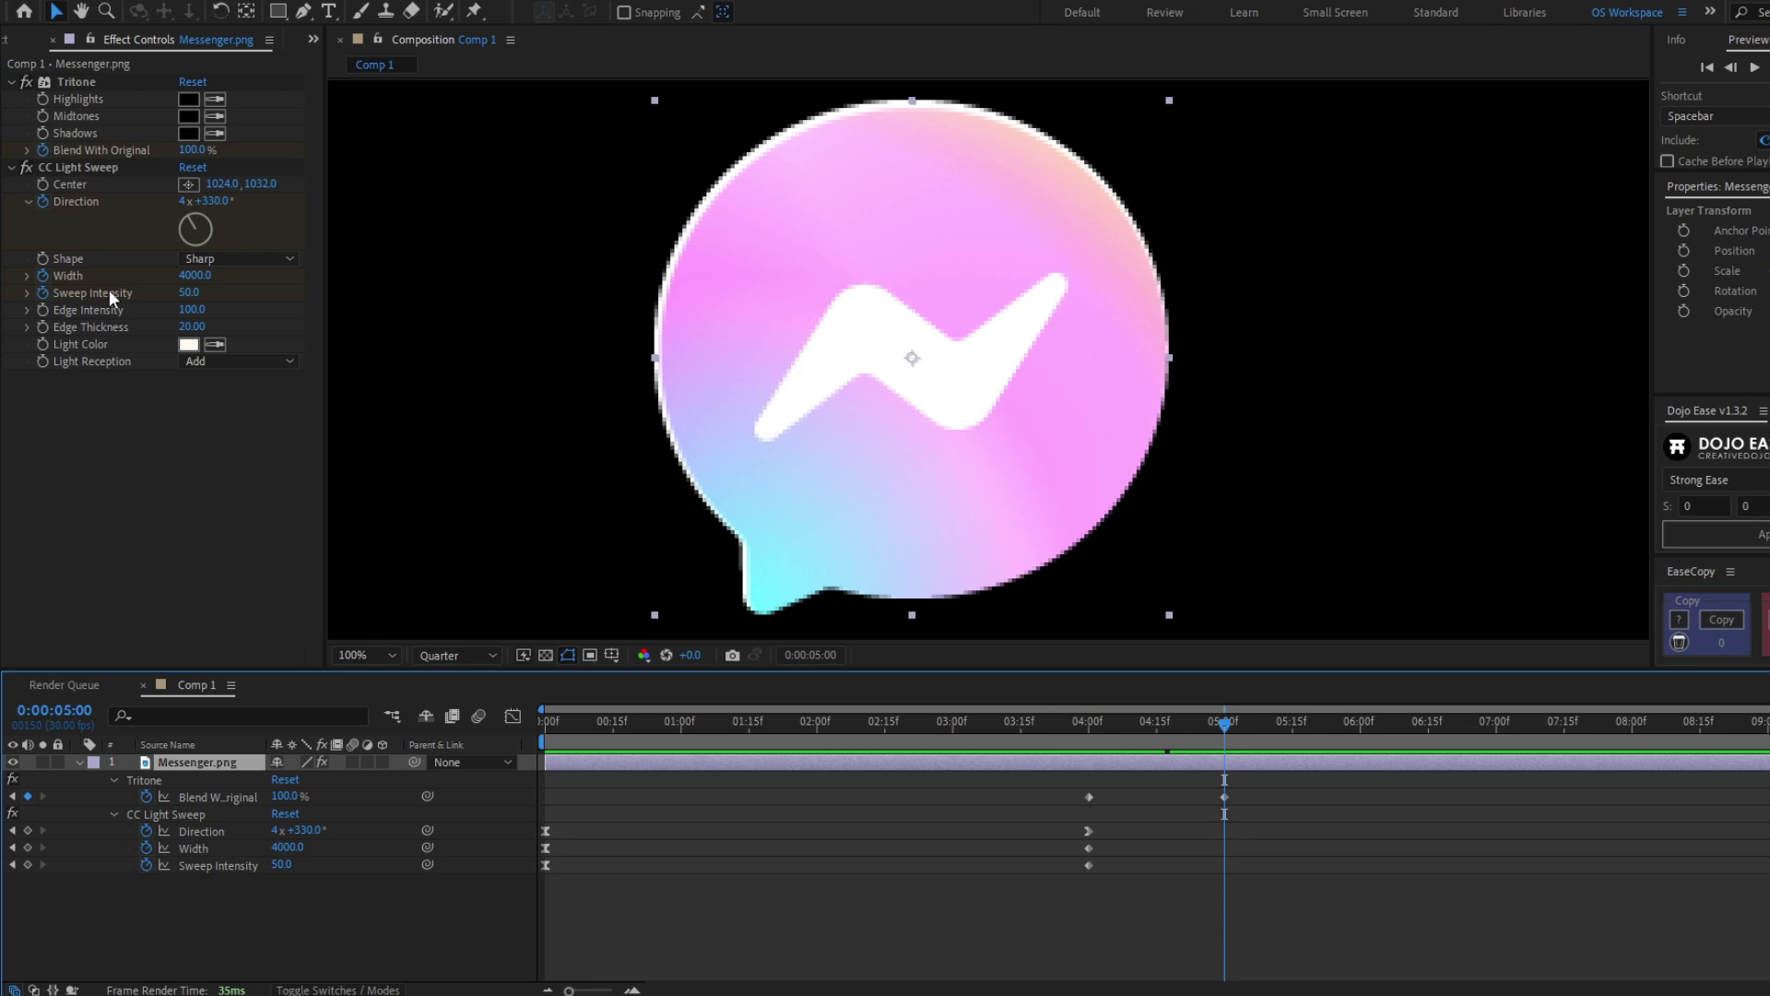
left_click(189, 276)
type("0")
key("Return")
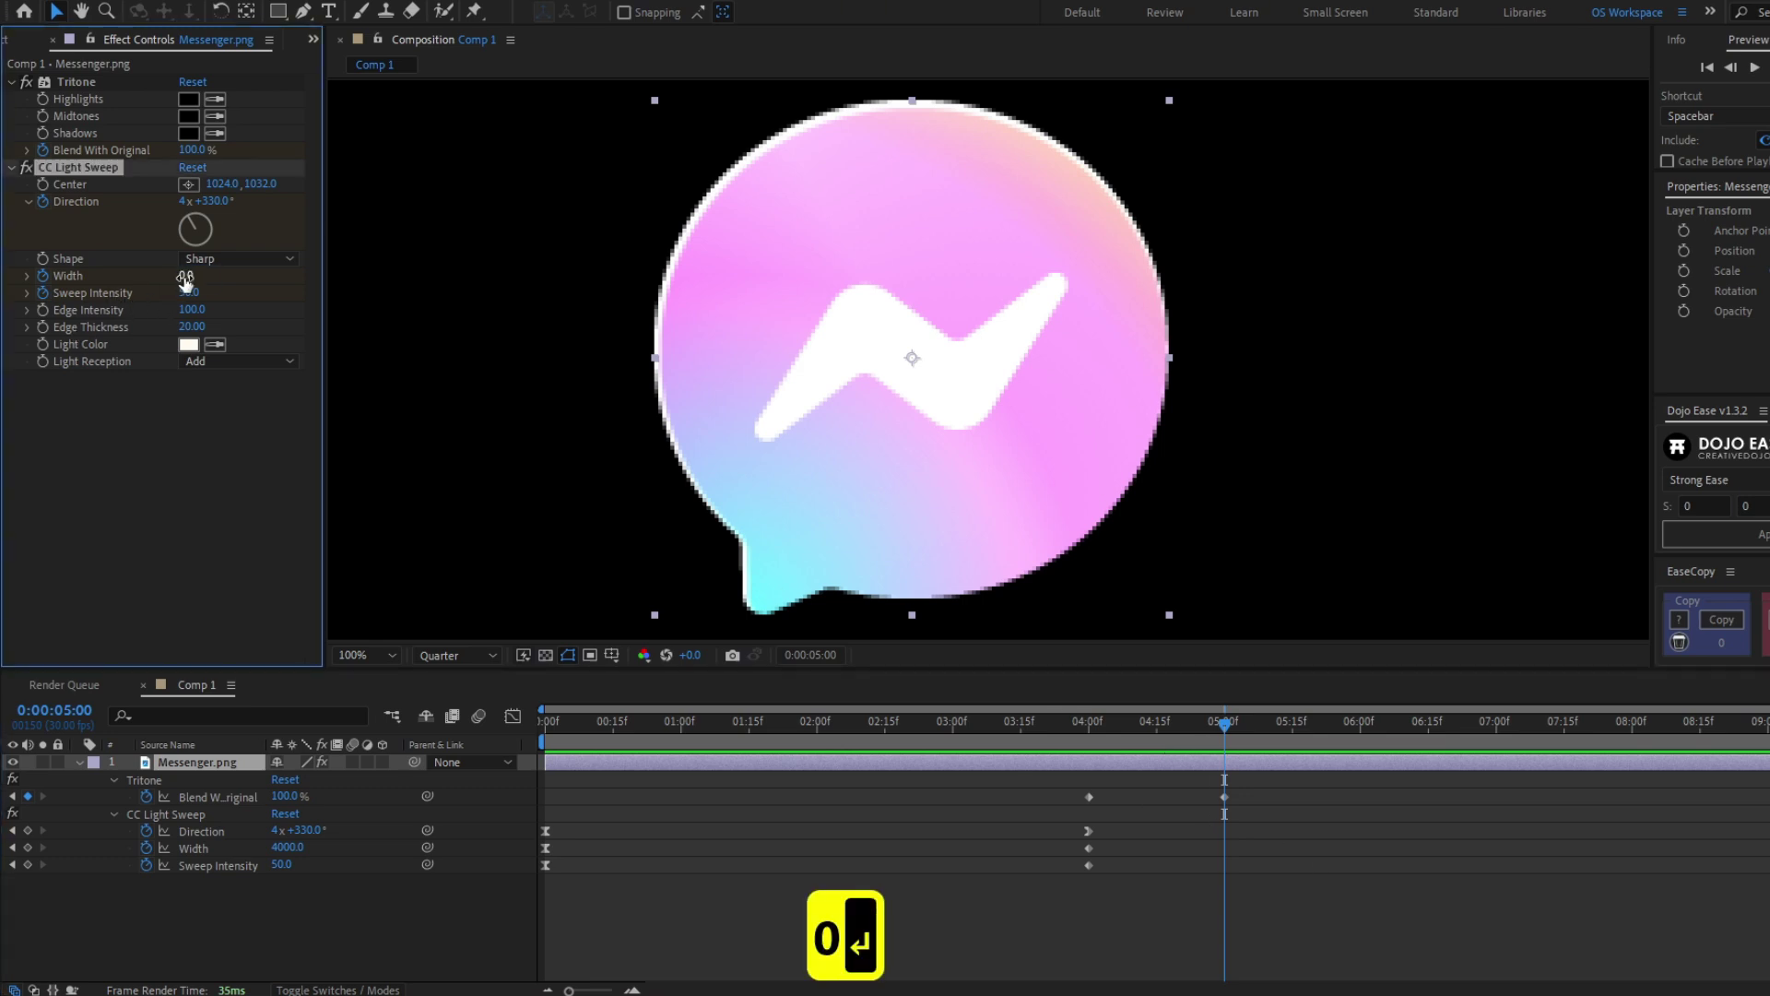
Step: Preview the logo's colour reveal and the shrinking light sweep up to about 0:00:05:00
left_click_drag(1149, 739, 1219, 754)
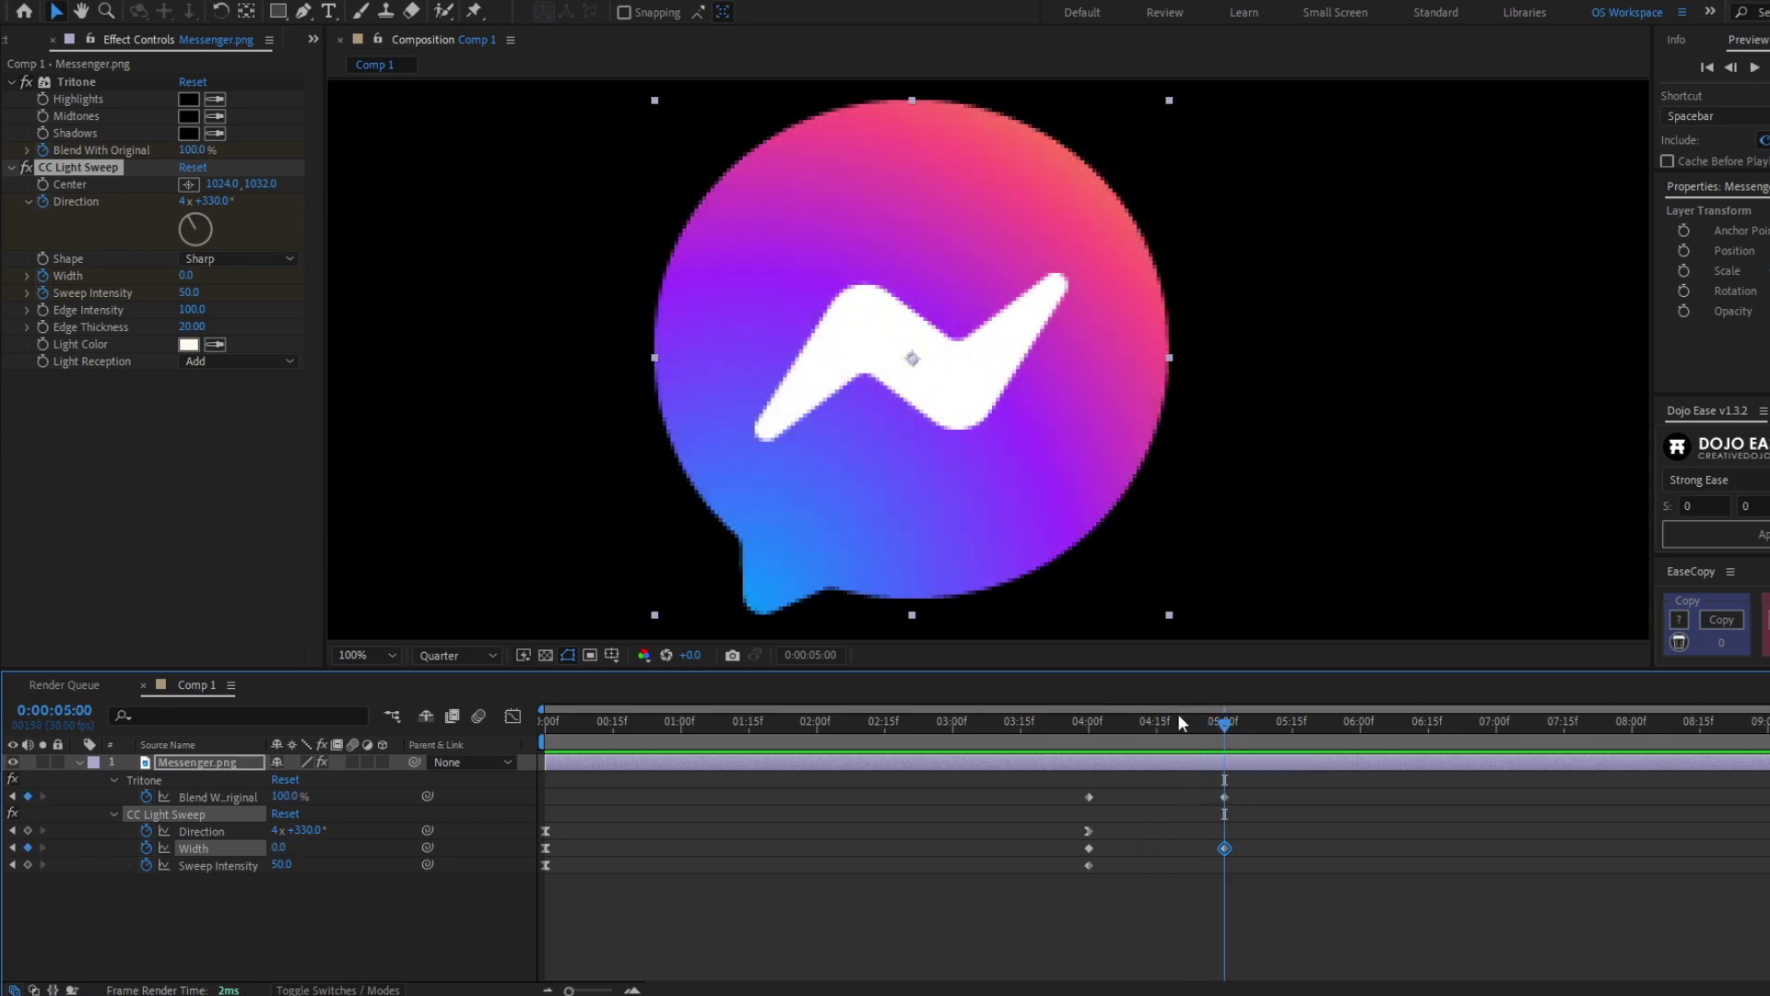
key("space")
left_click_drag(742, 838, 1214, 771)
Step: Set the light sweep's Direction to 5 revolutions at 0:00:04:00 and 4 revolutions at 0:00:05:00, and check the reverse rotation
key("j")
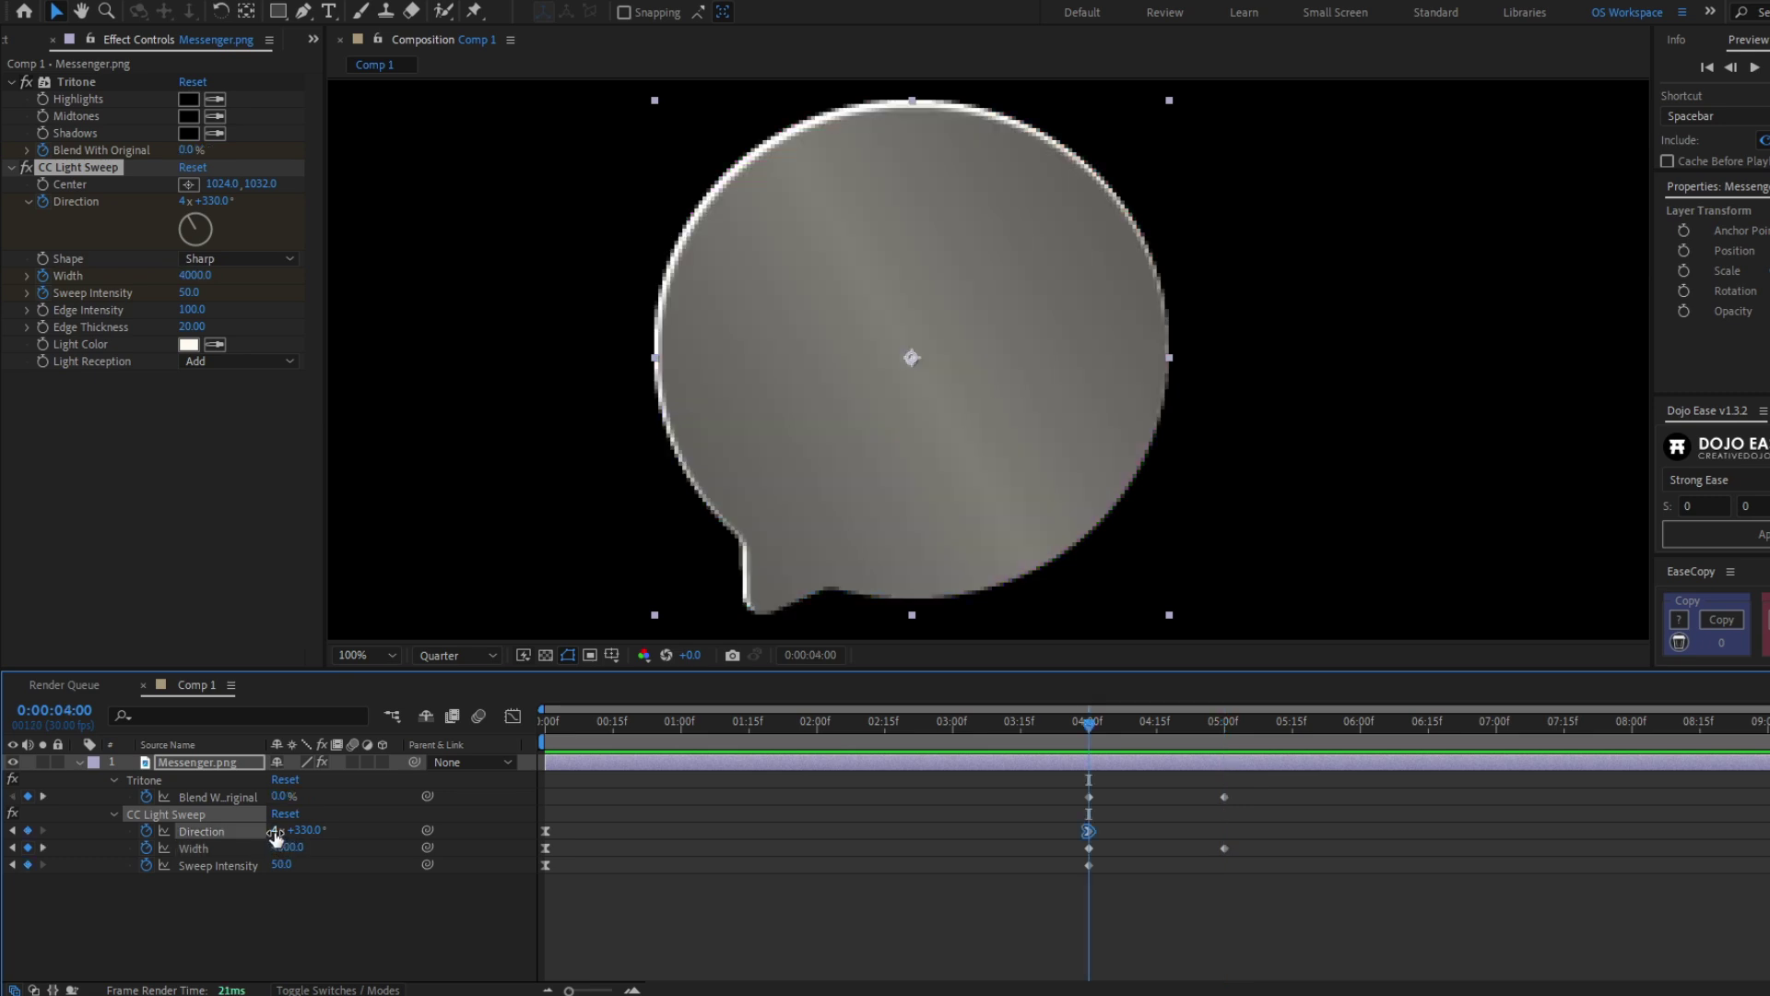
left_click(284, 954)
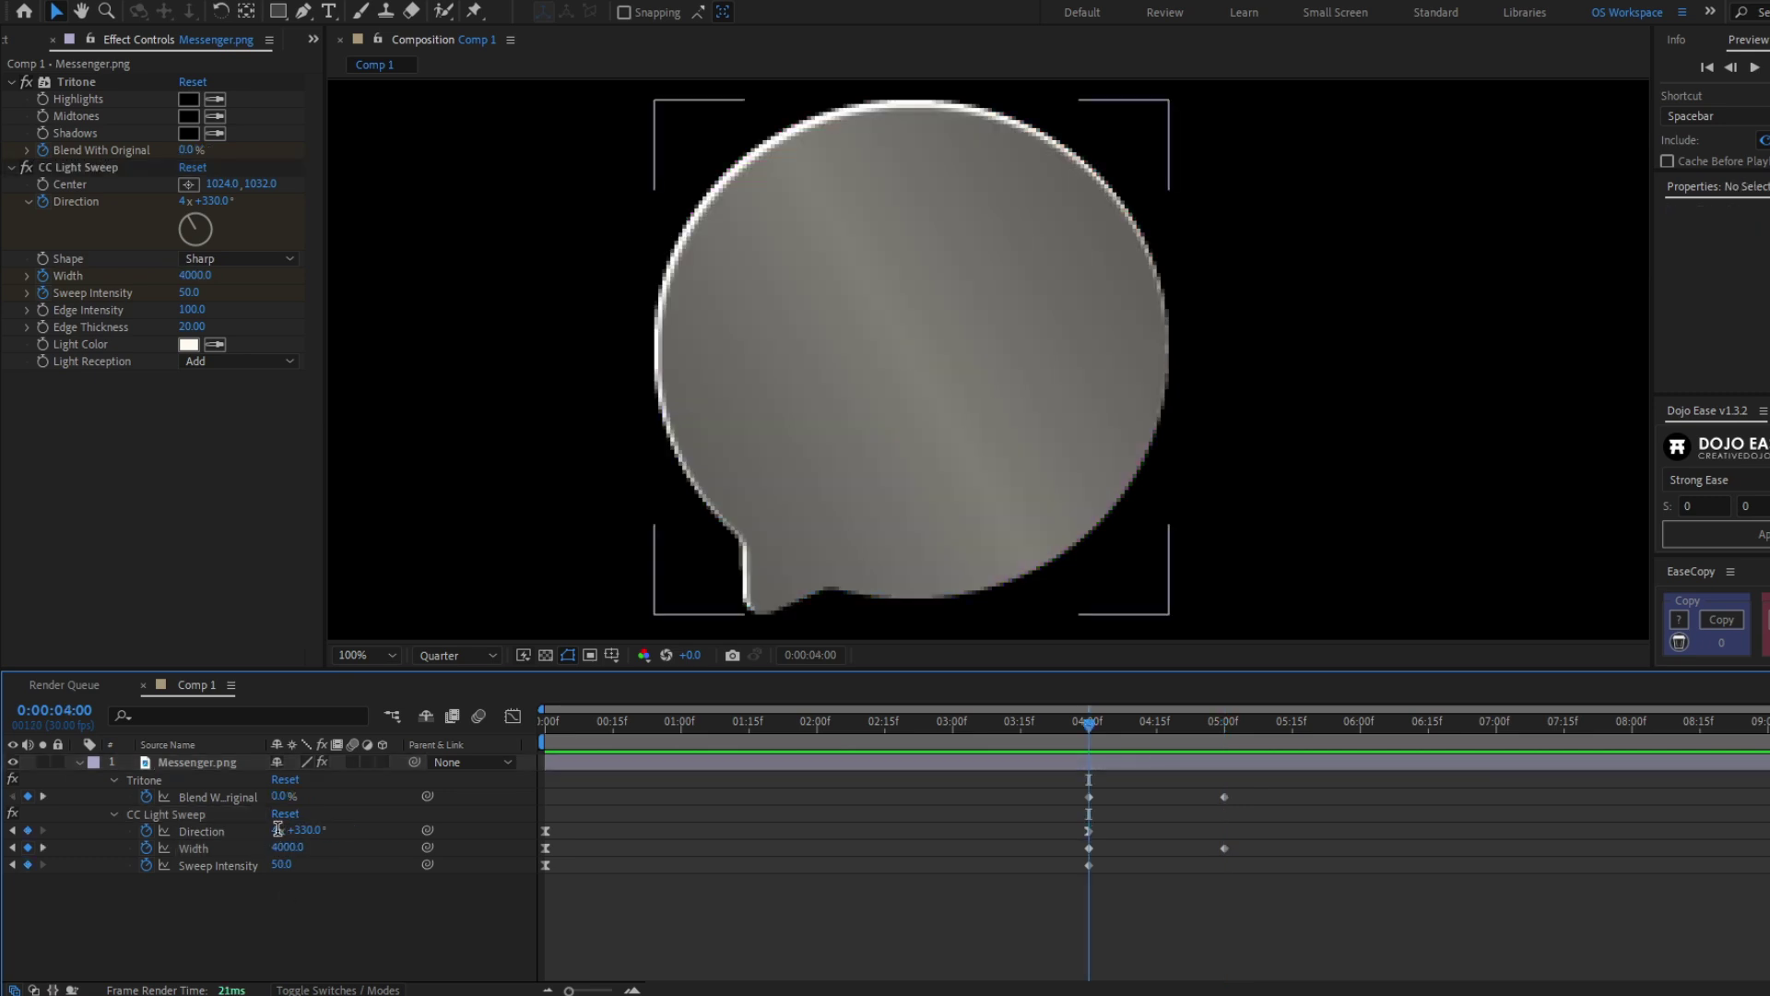
left_click(276, 831)
type("5")
key("Return")
left_click_drag(1089, 724, 1225, 727)
left_click(276, 830)
type("4")
key("Return")
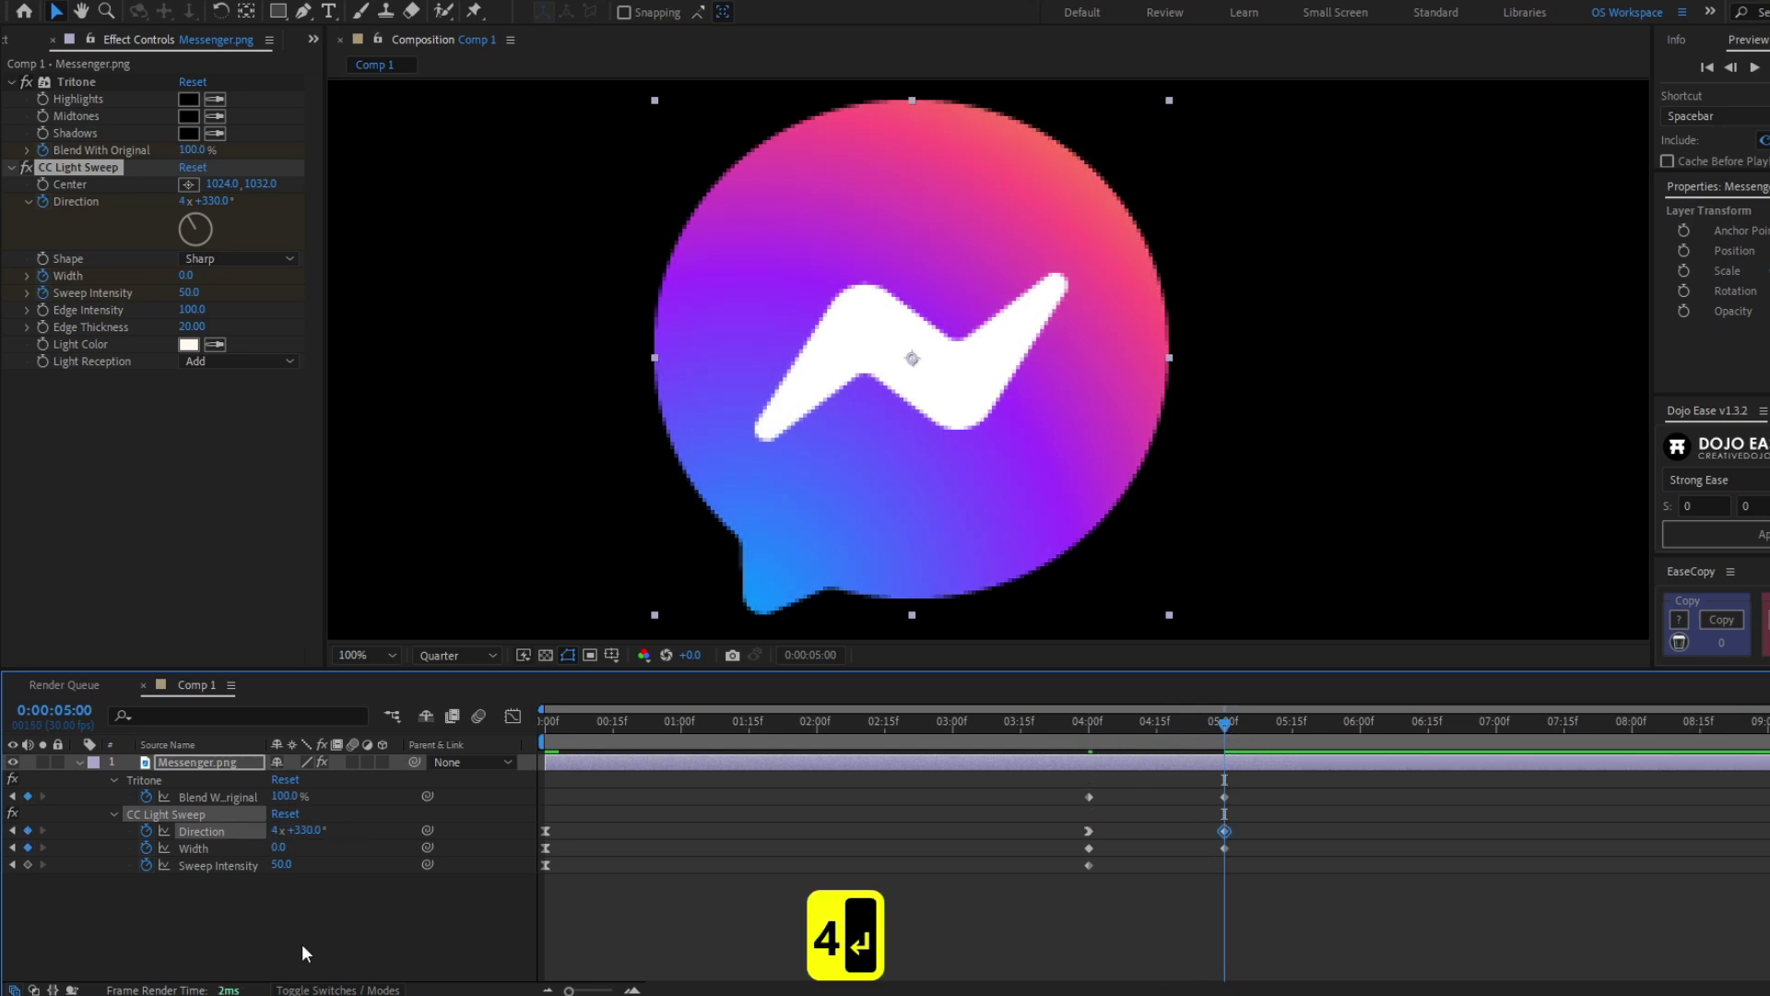
left_click_drag(1192, 727, 1232, 729)
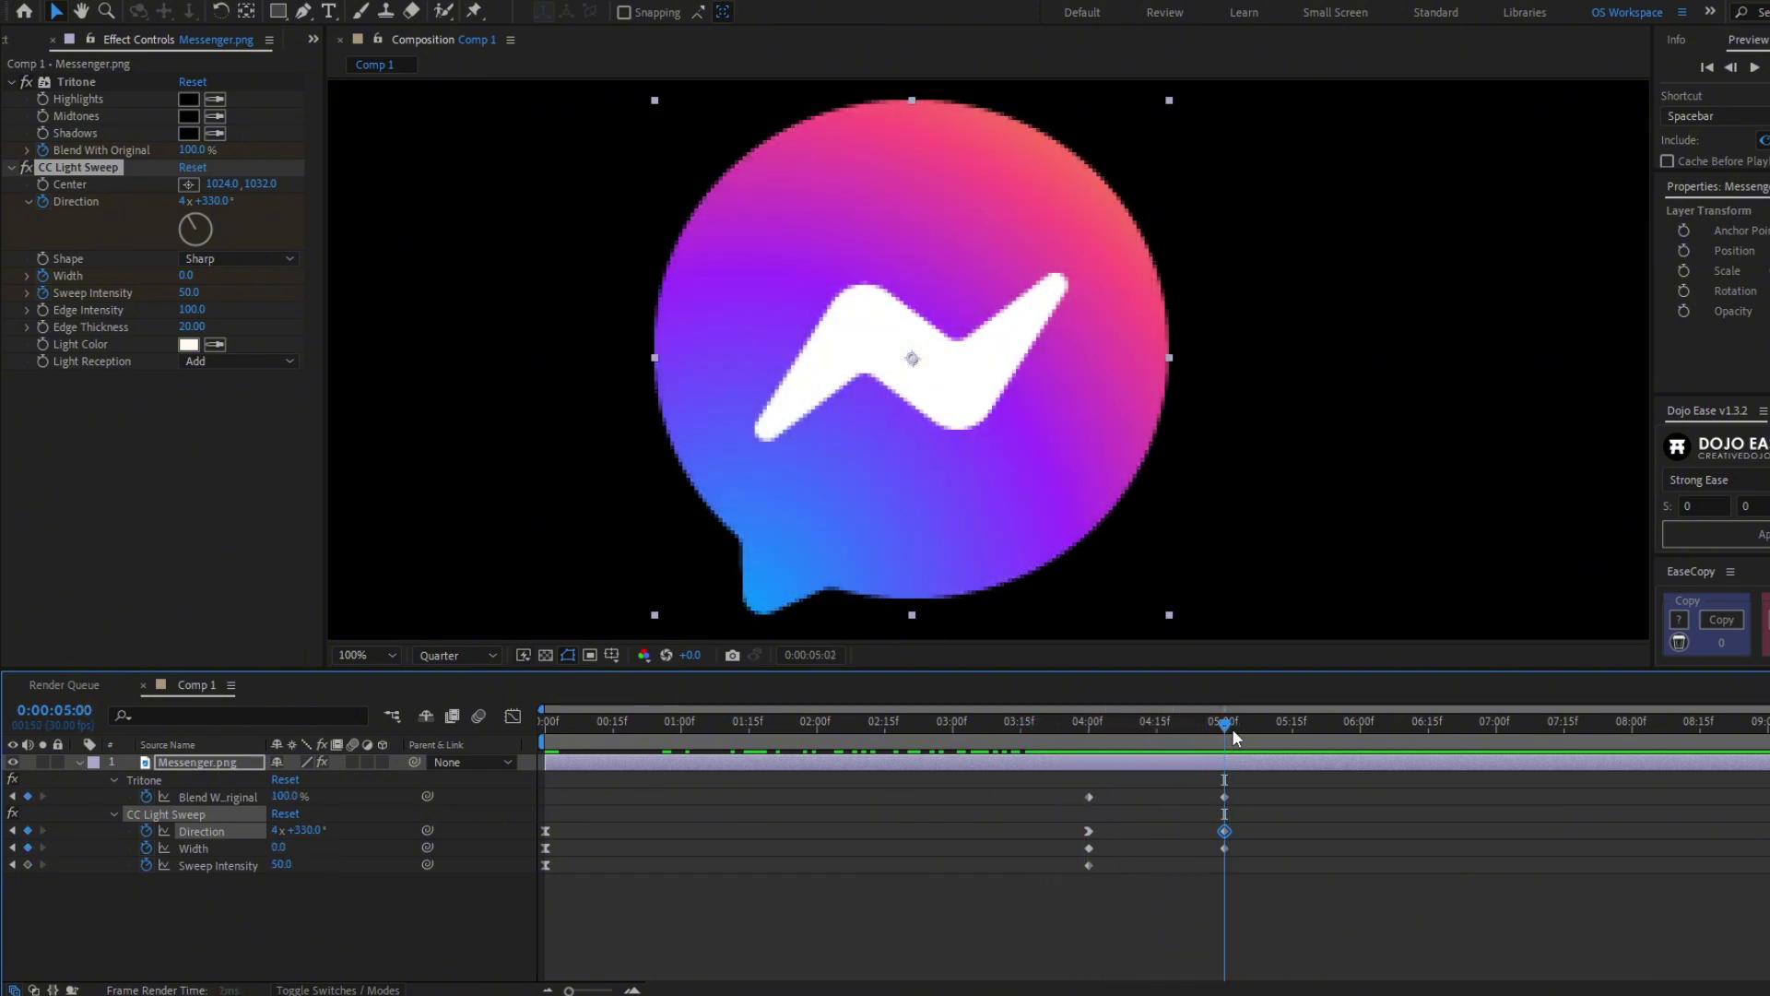
Step: Set the light sweep's Sweep Intensity to 0 at 0:00:05:00 and check the transition at 0:00:04:21
left_click(282, 864)
type("0")
key("Return")
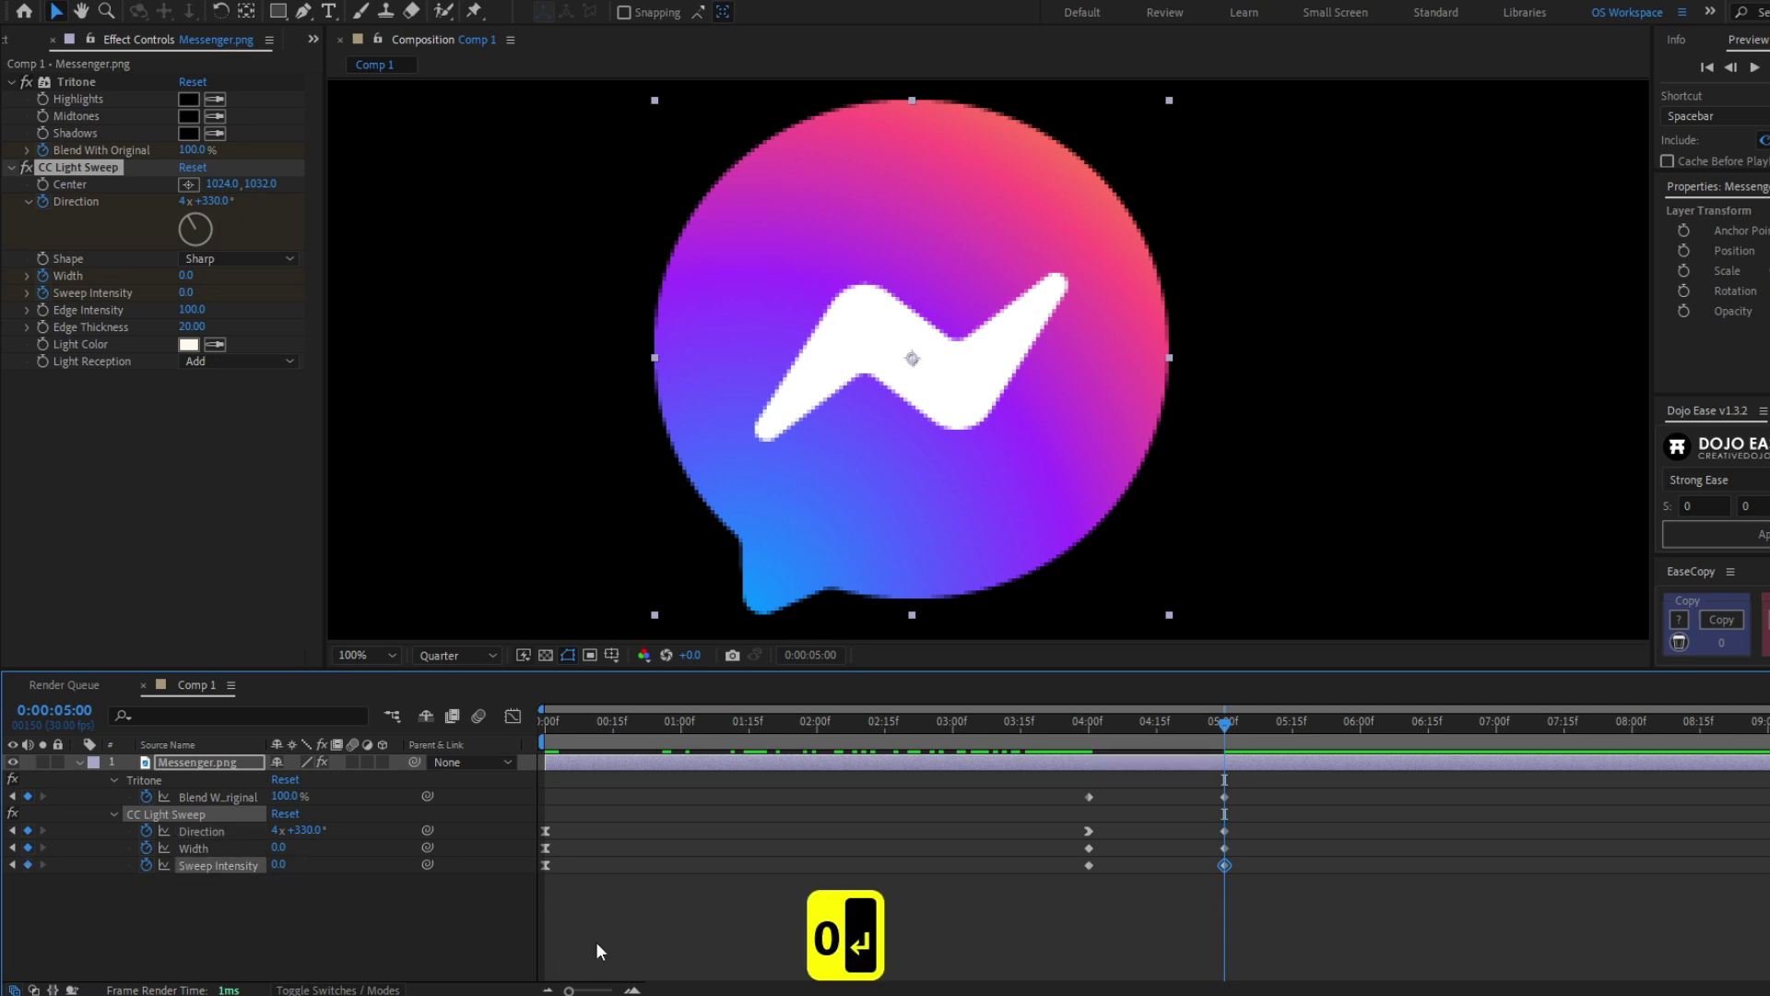
left_click(1181, 750)
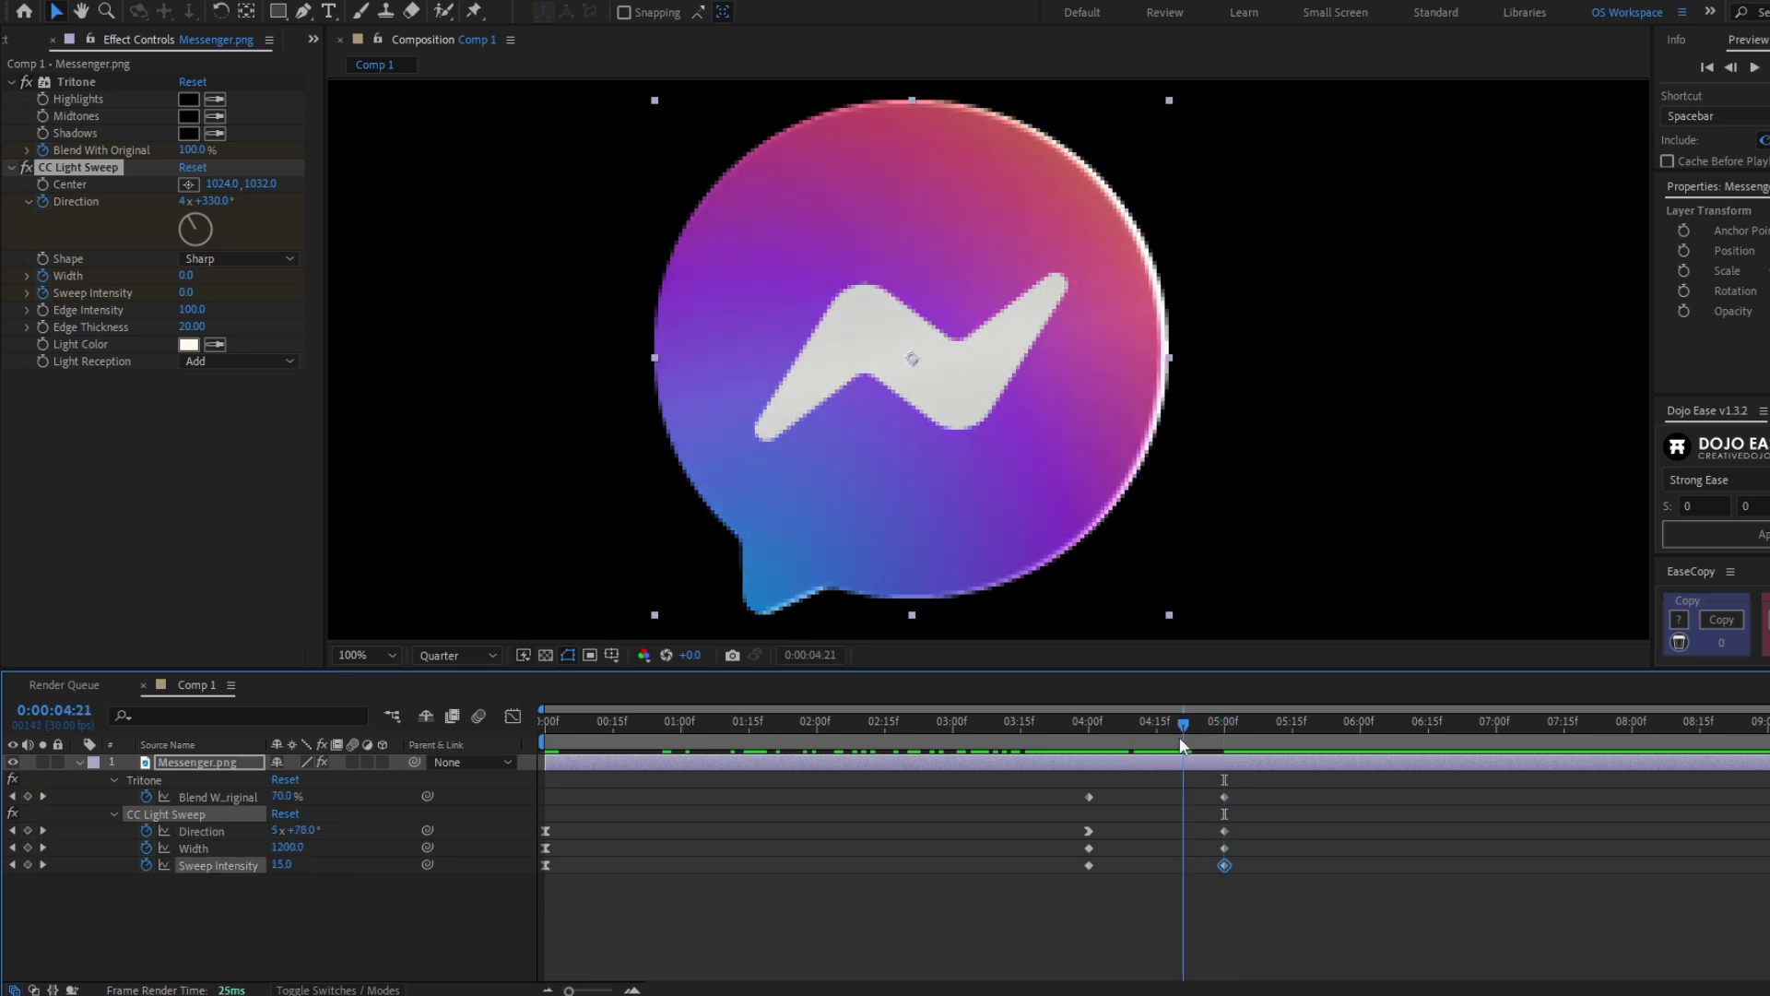
Step: Move the final Sweep Intensity keyframe to about 0:00:05:15, easy ease the last keyframes of all four properties, and preview from 0:00:04:00
left_click_drag(1182, 737, 1175, 740)
left_click_drag(1224, 865, 1294, 867)
left_click_drag(1174, 723, 1227, 737)
left_click_drag(1339, 883, 1174, 783)
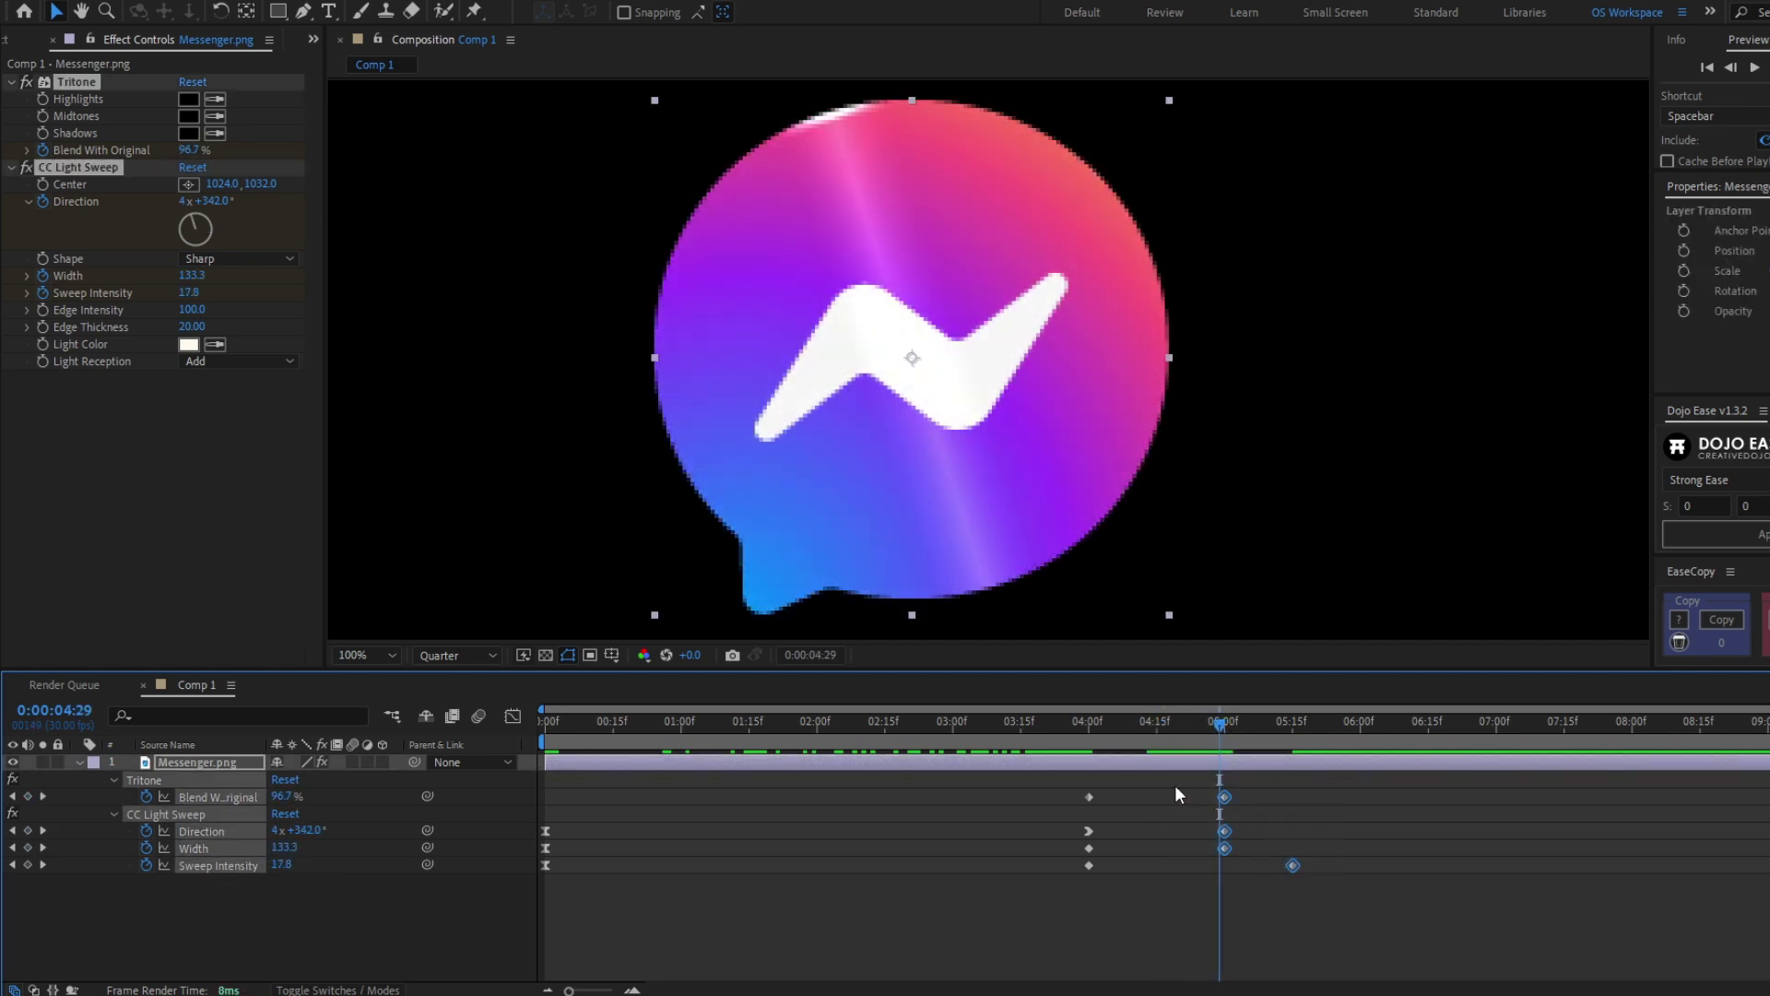
key("F9")
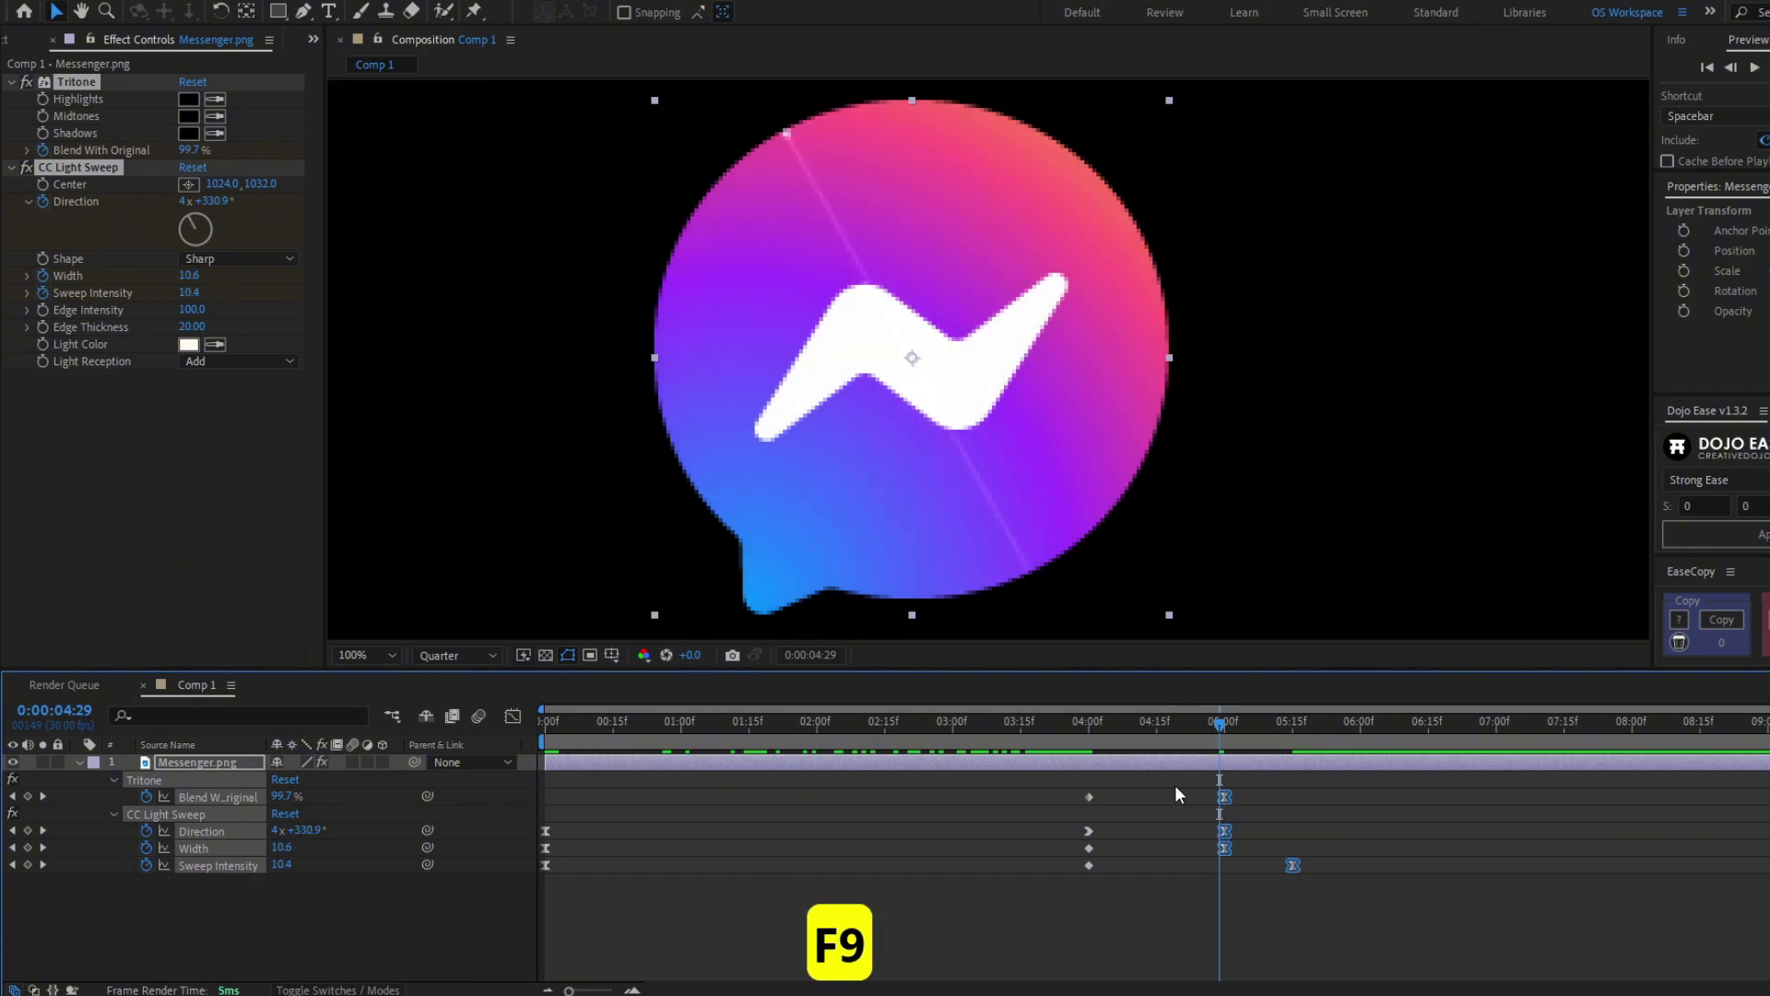
left_click(1086, 729)
key("space")
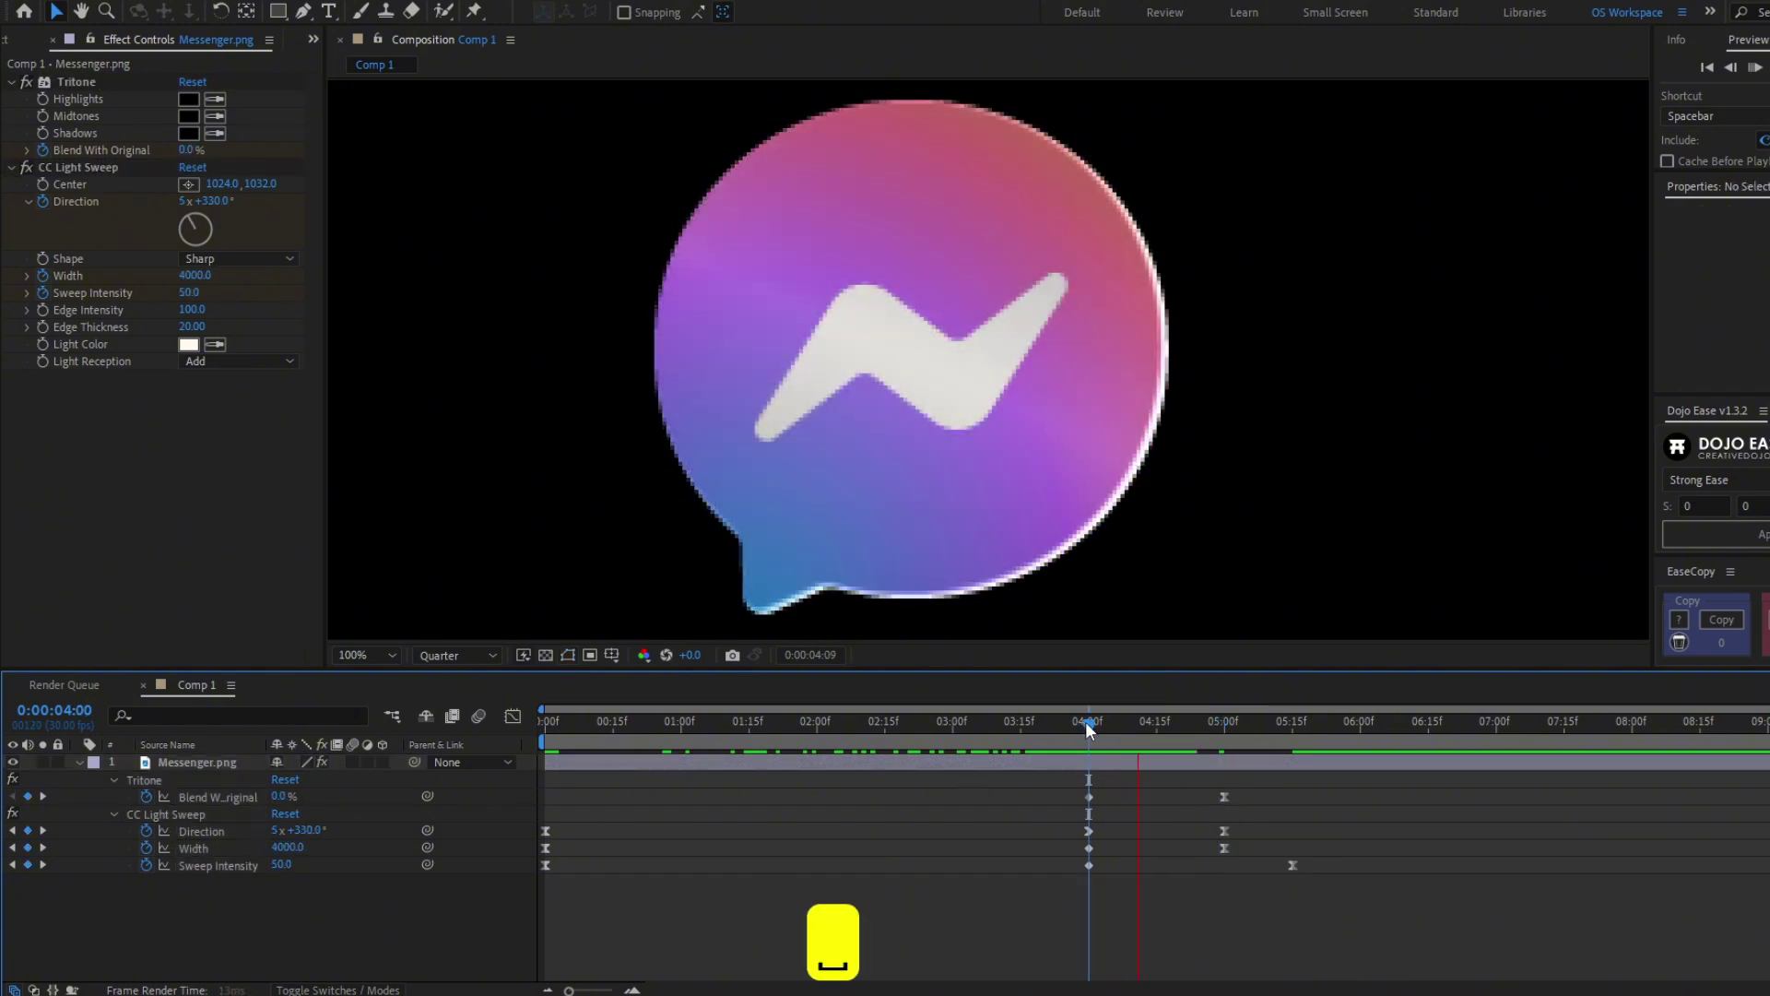
Step: Move the final Sweep Intensity keyframe to about 0:00:06:00 and preview the animation from the start
left_click_drag(1292, 864, 1365, 866)
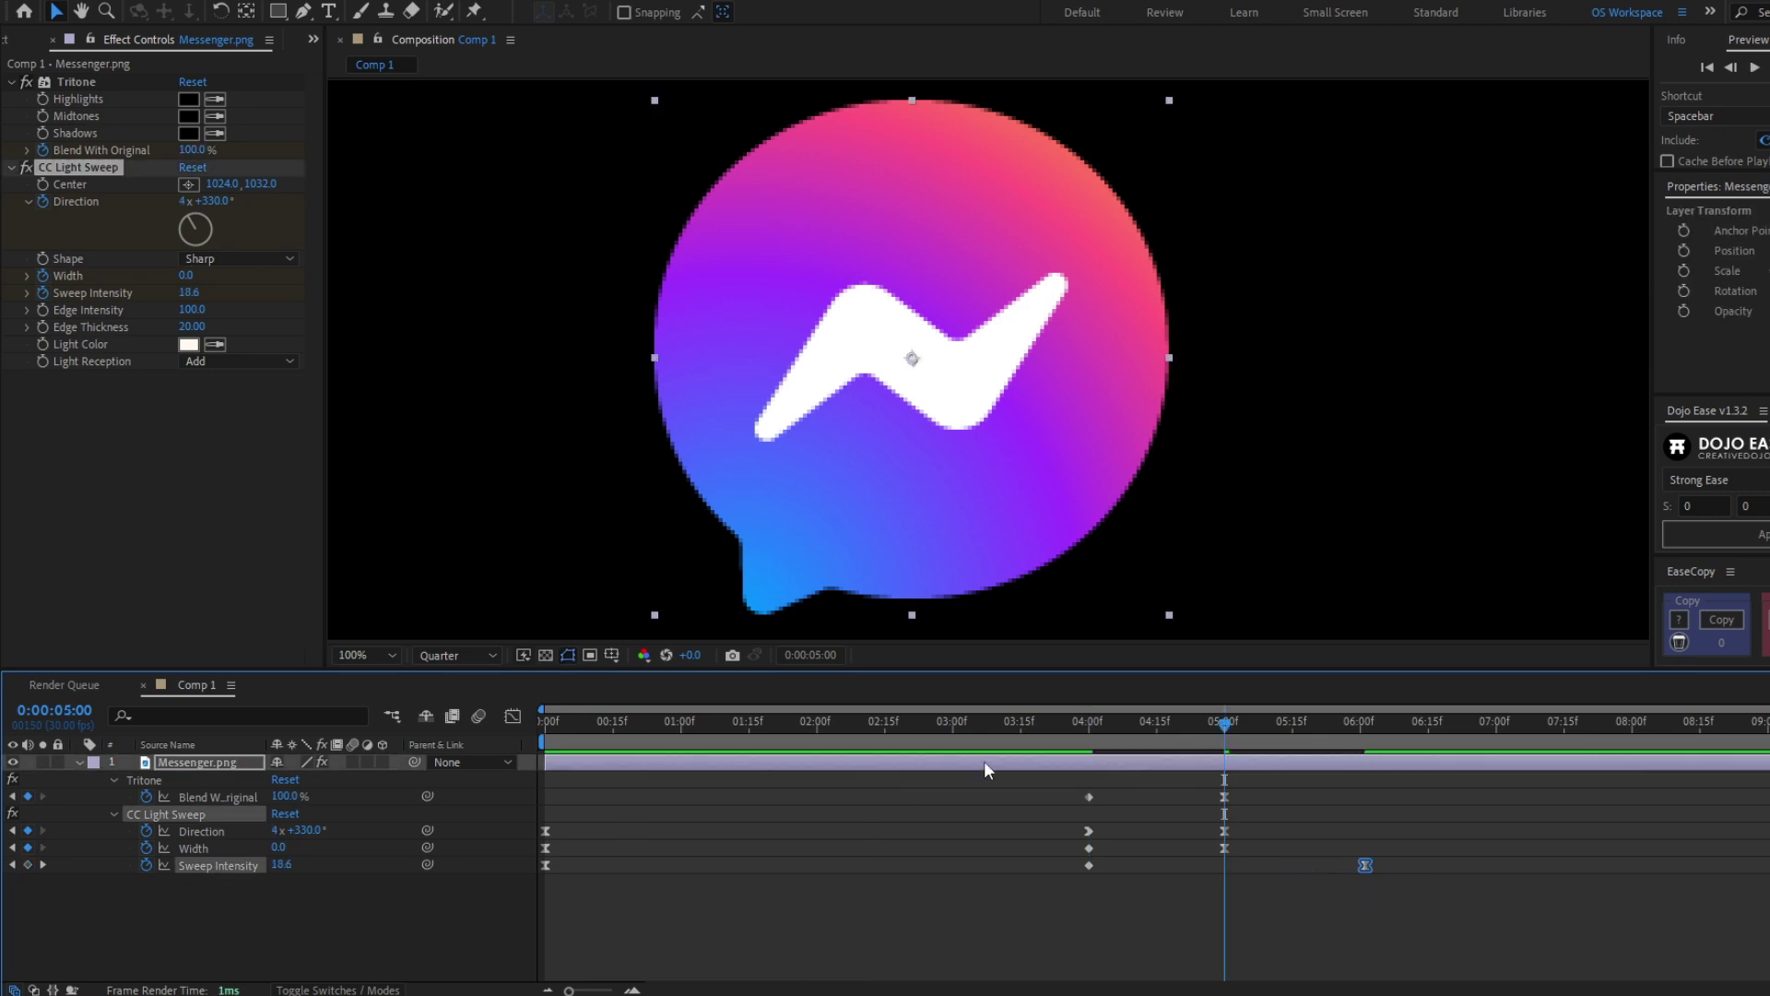
left_click_drag(1230, 729, 617, 722)
key("space")
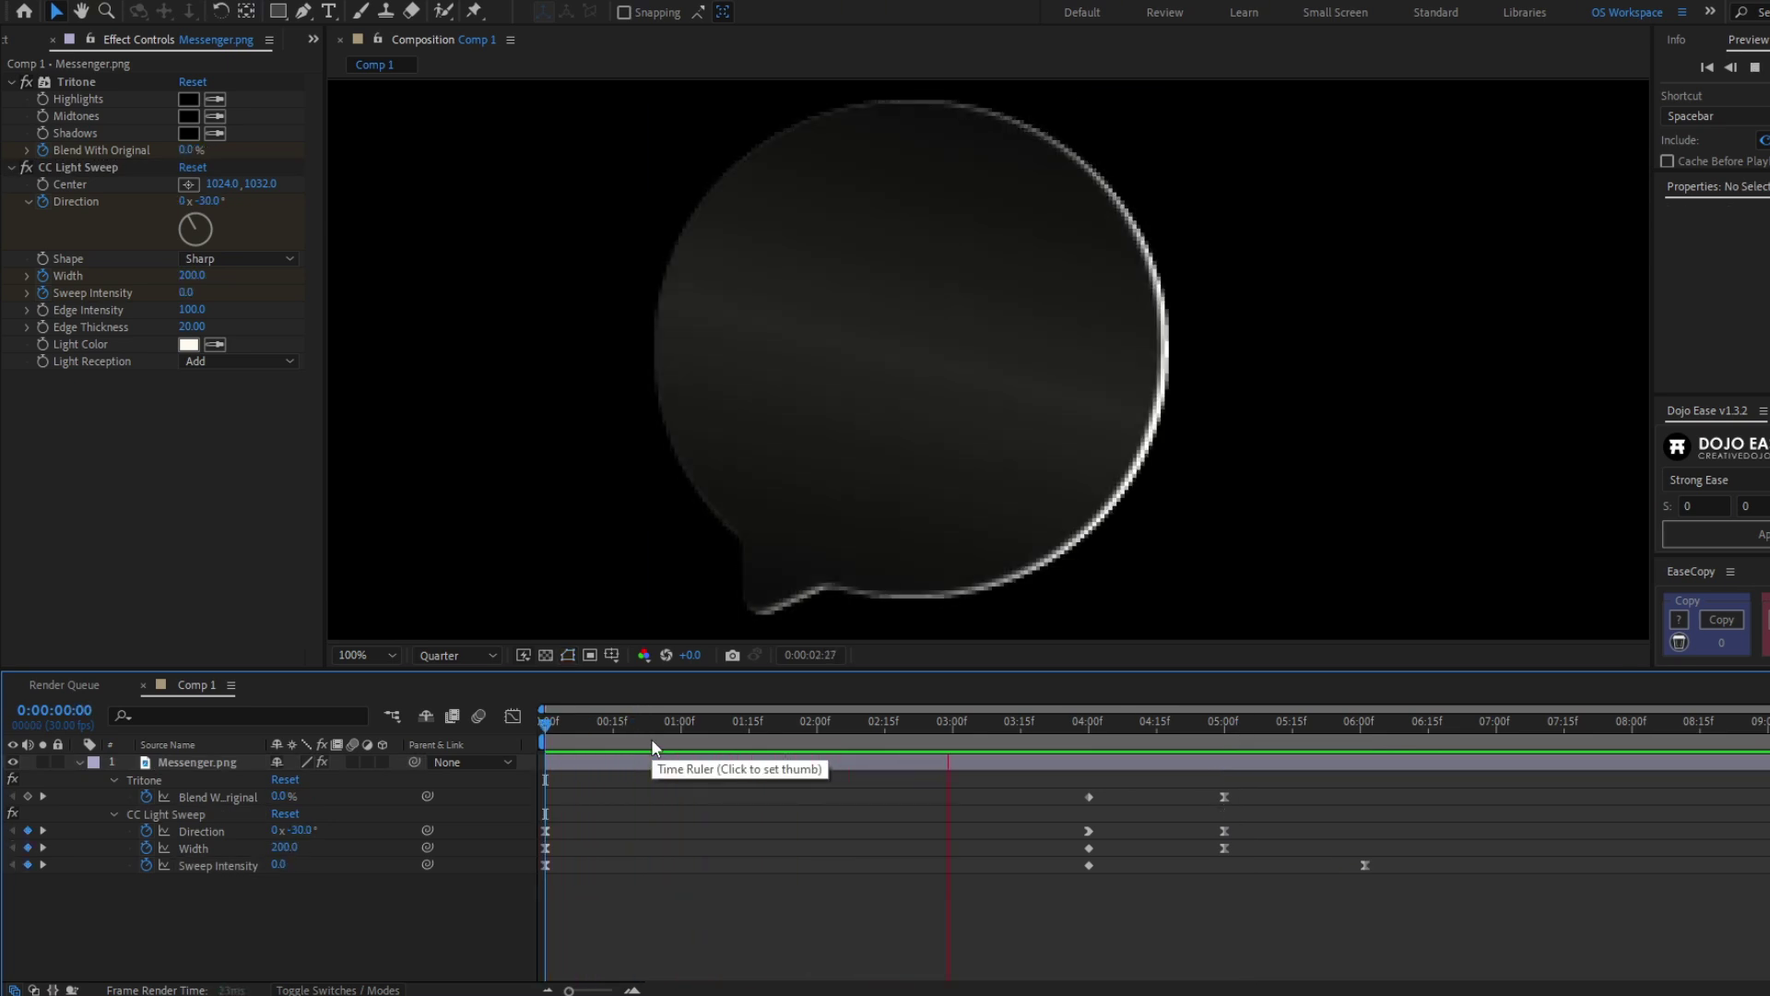
left_click(1047, 727)
left_click_drag(1031, 727, 529, 760)
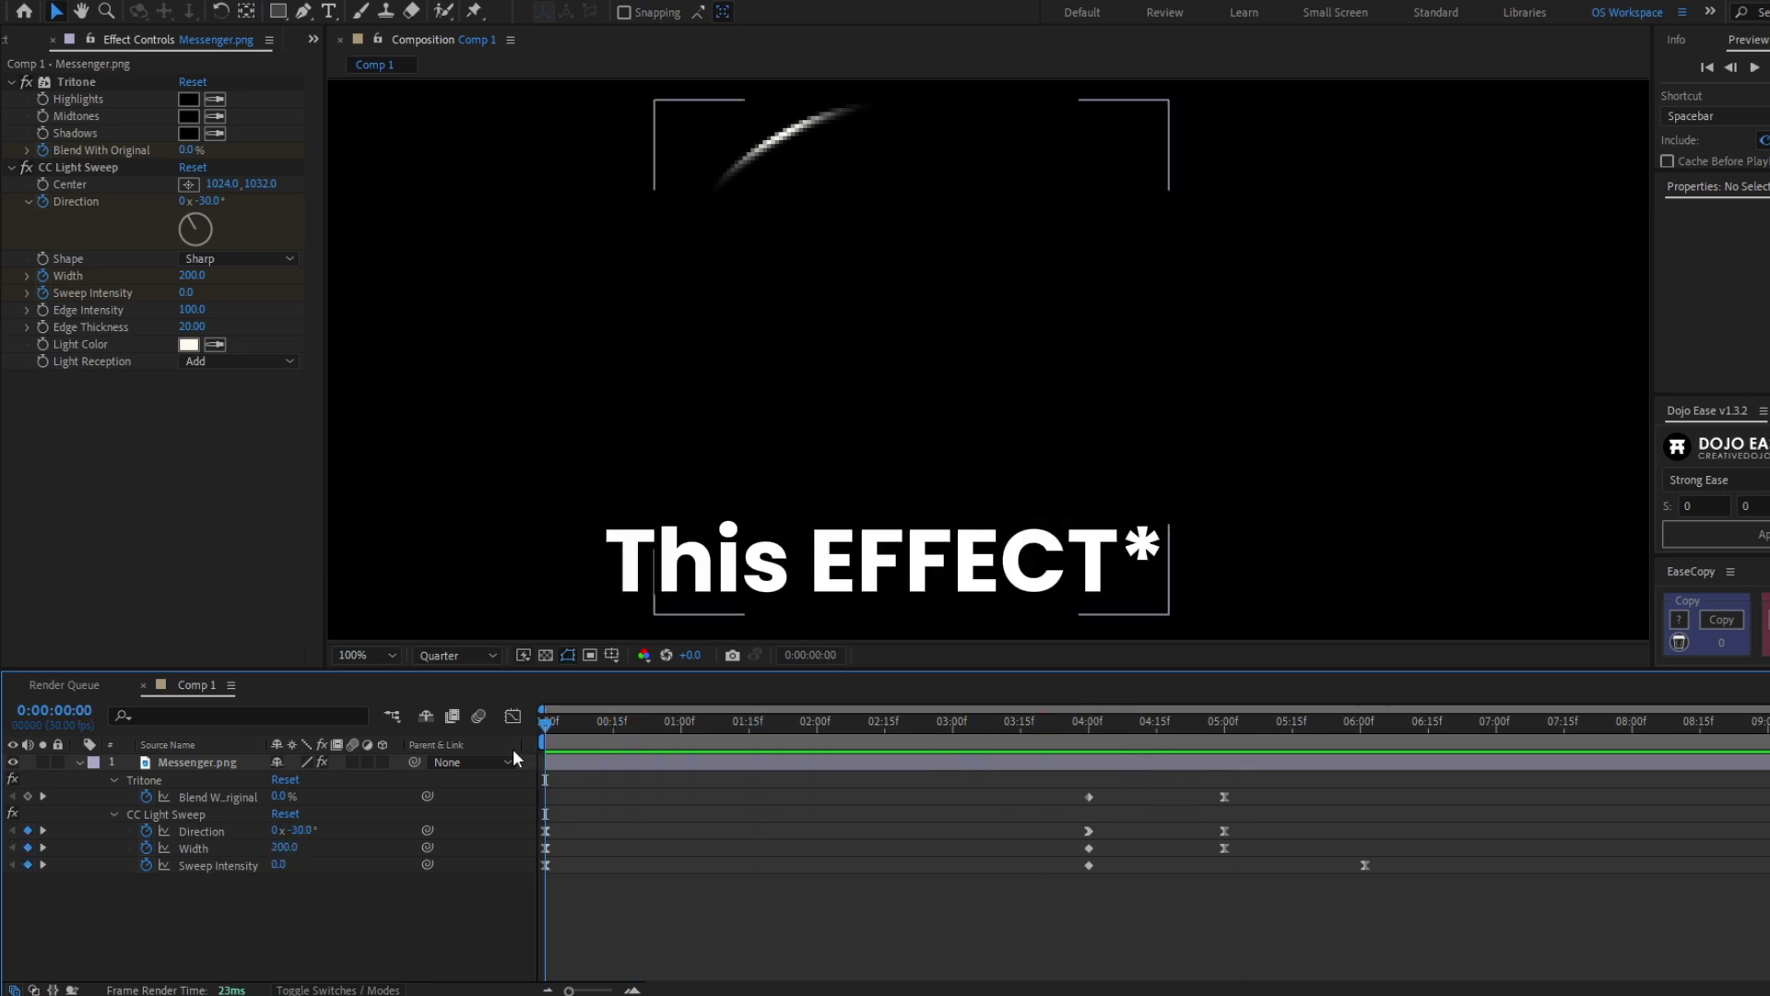
Step: Duplicate the CC Light Sweep effect and reveal the copy's Direction keyframes in the timeline
left_click(104, 169)
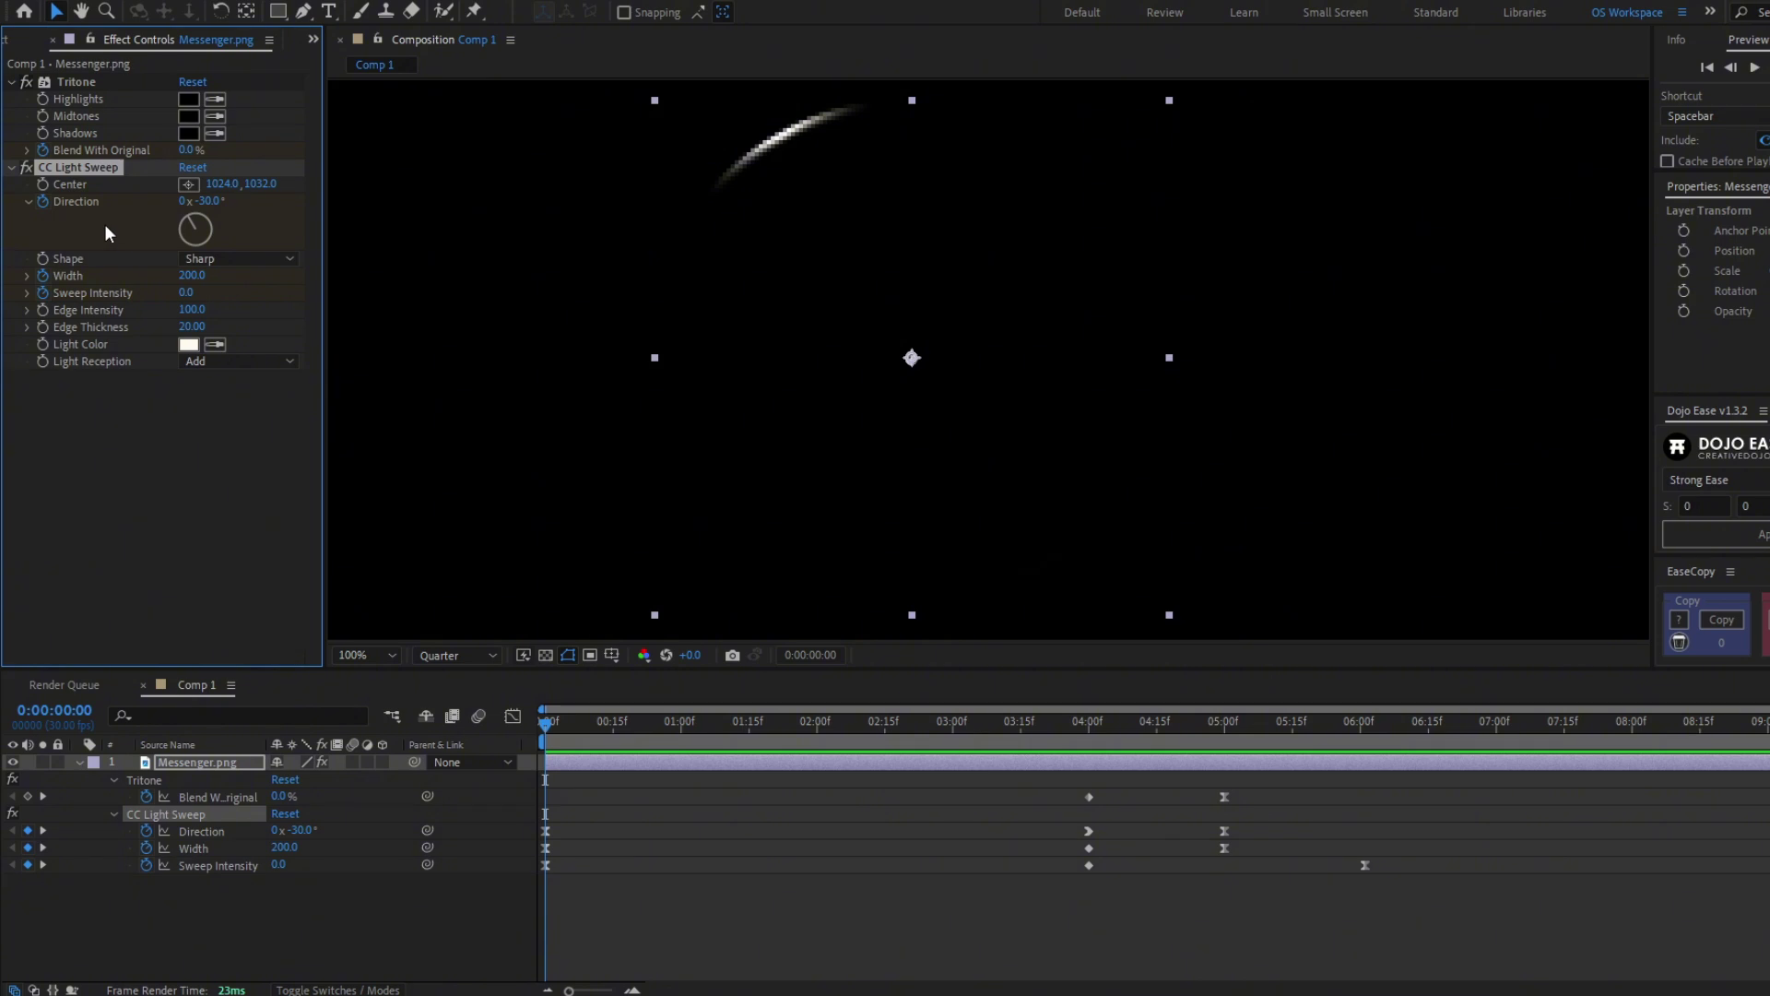
key("ctrl+d")
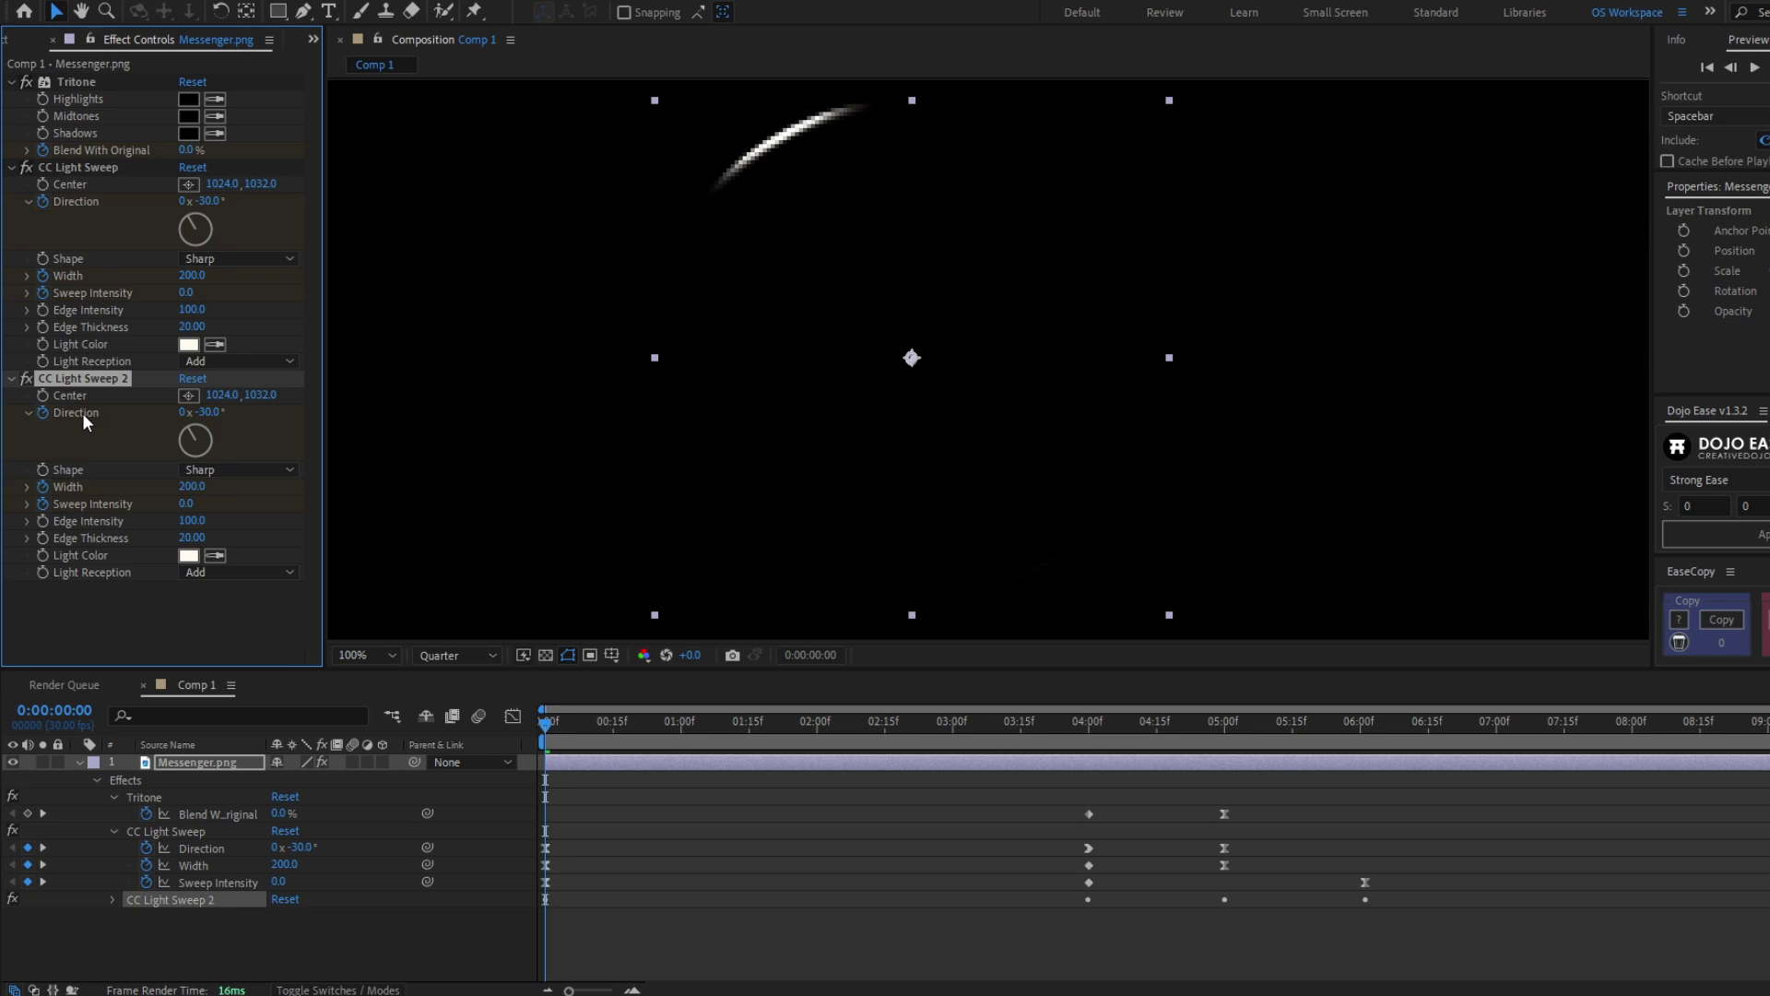
left_click(111, 899)
scroll(736, 840, "down", 2)
left_click(197, 837)
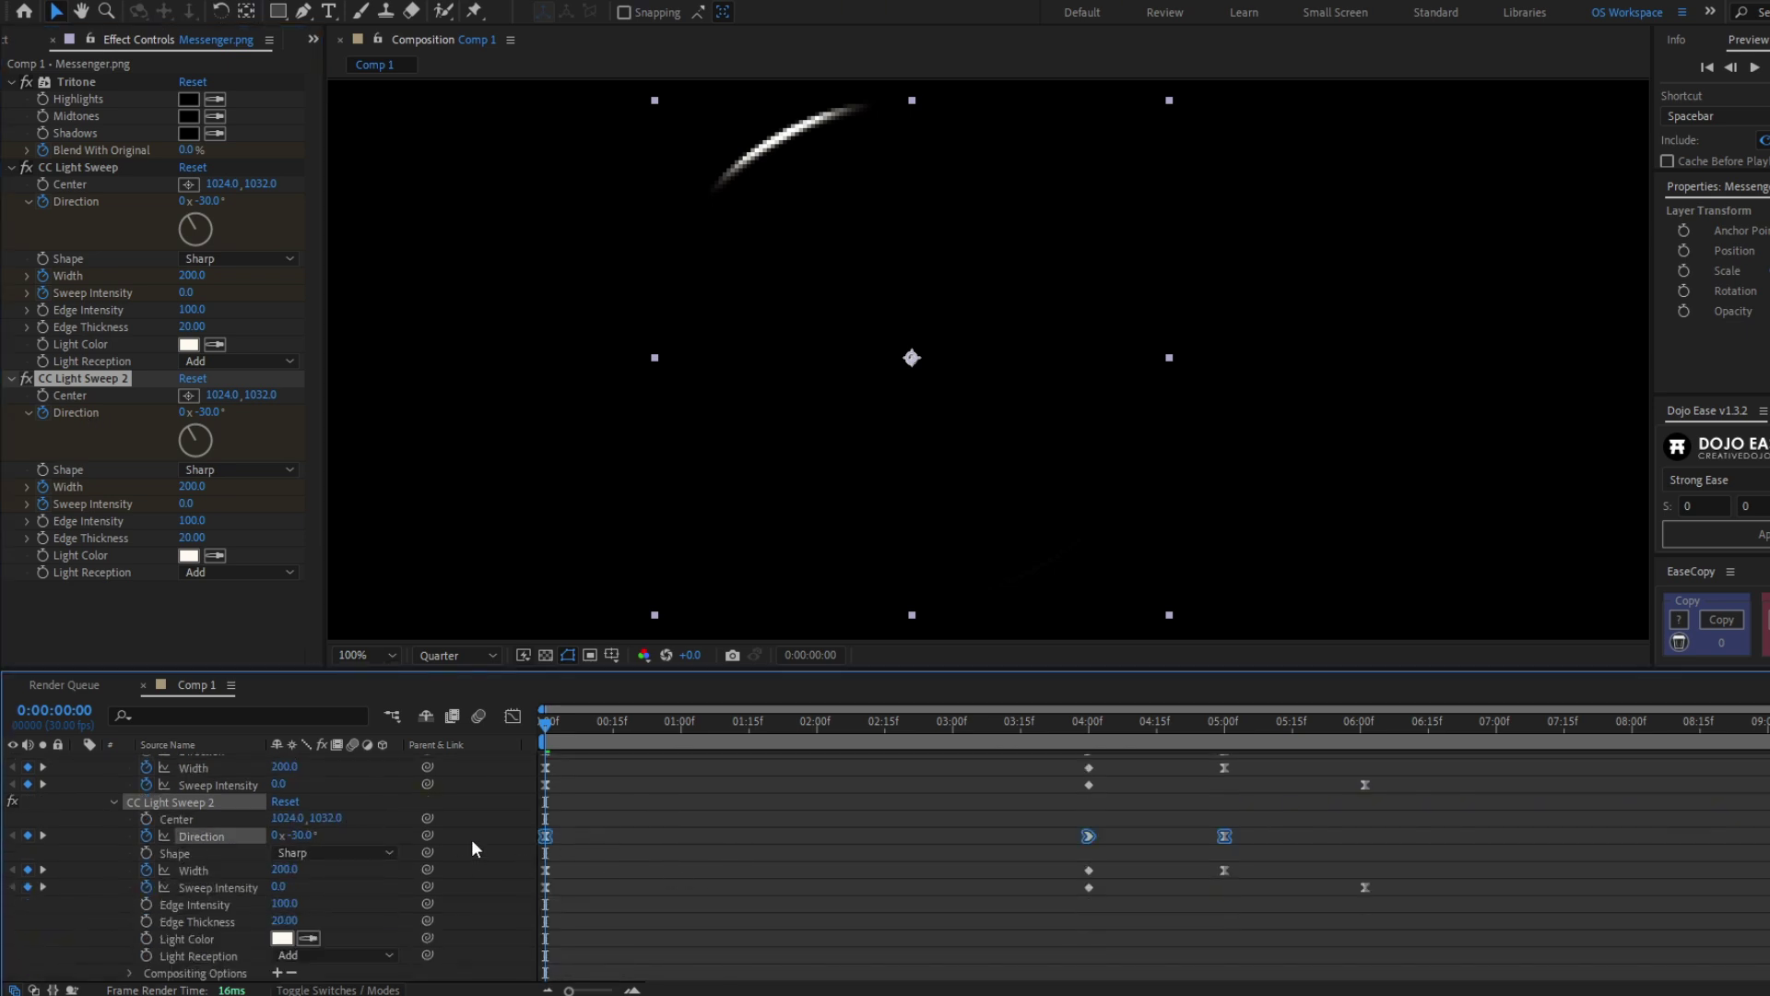
left_click(579, 804)
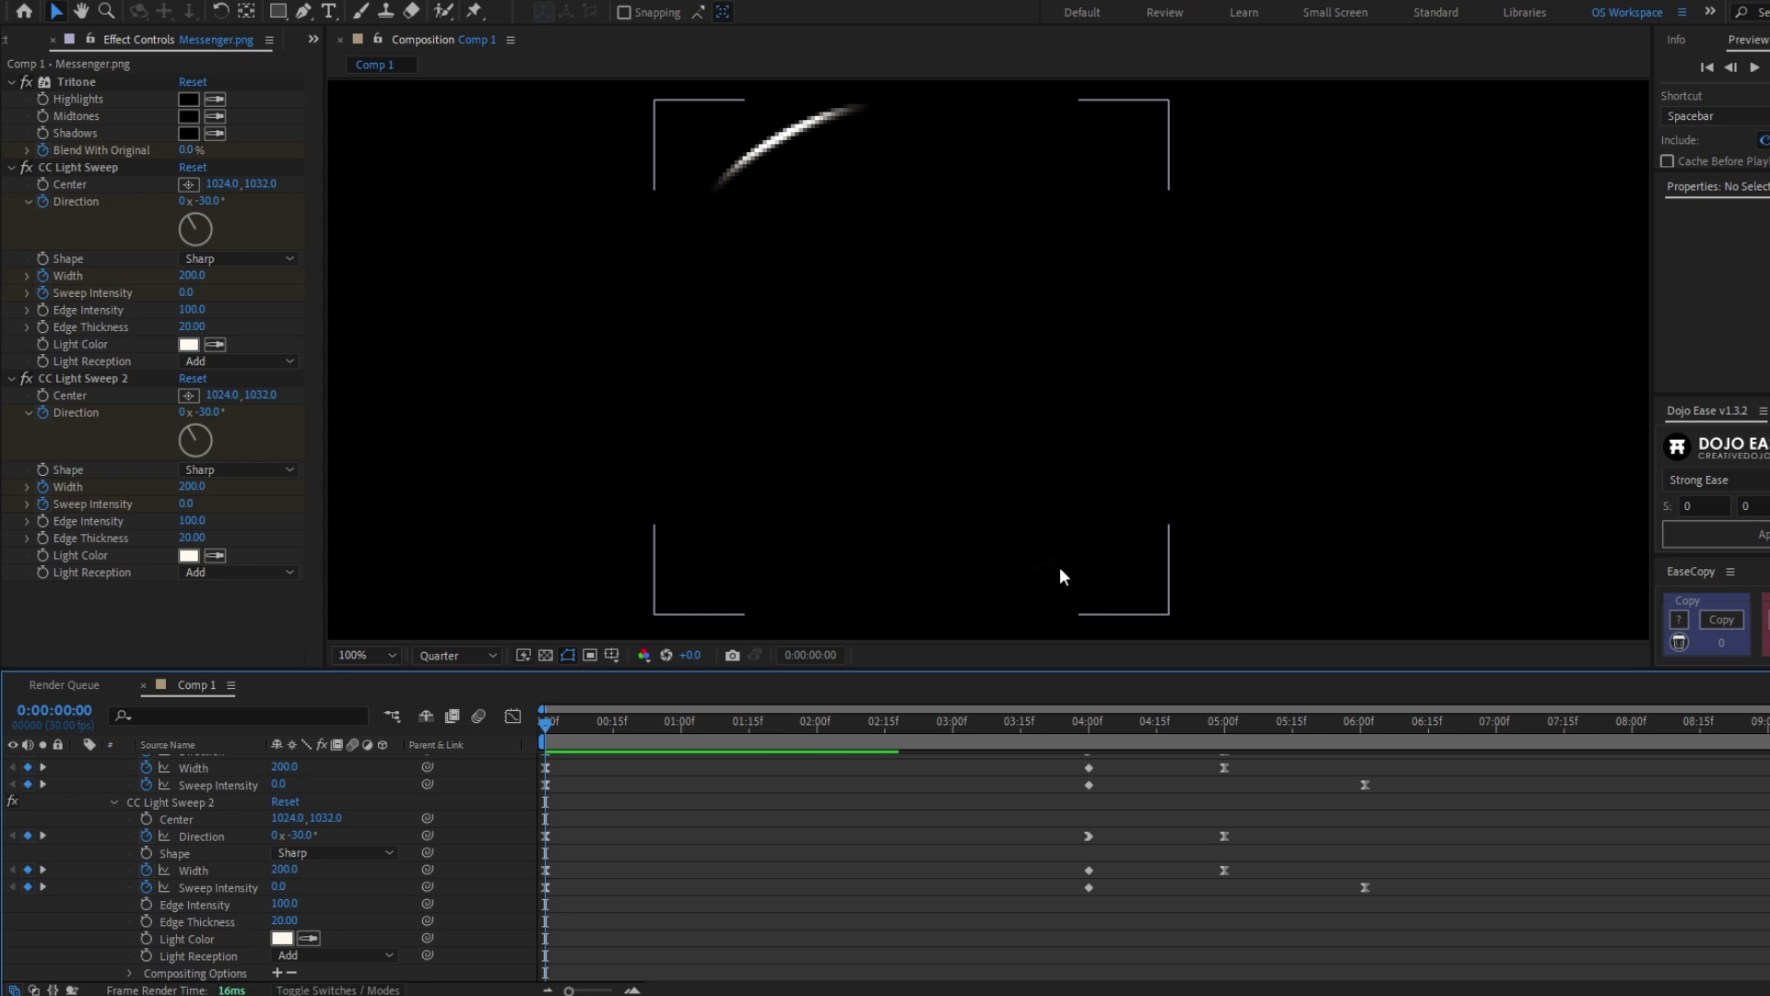
Step: Add 180° to the second light sweep's Direction at 0:00:00:00
left_click(546, 835)
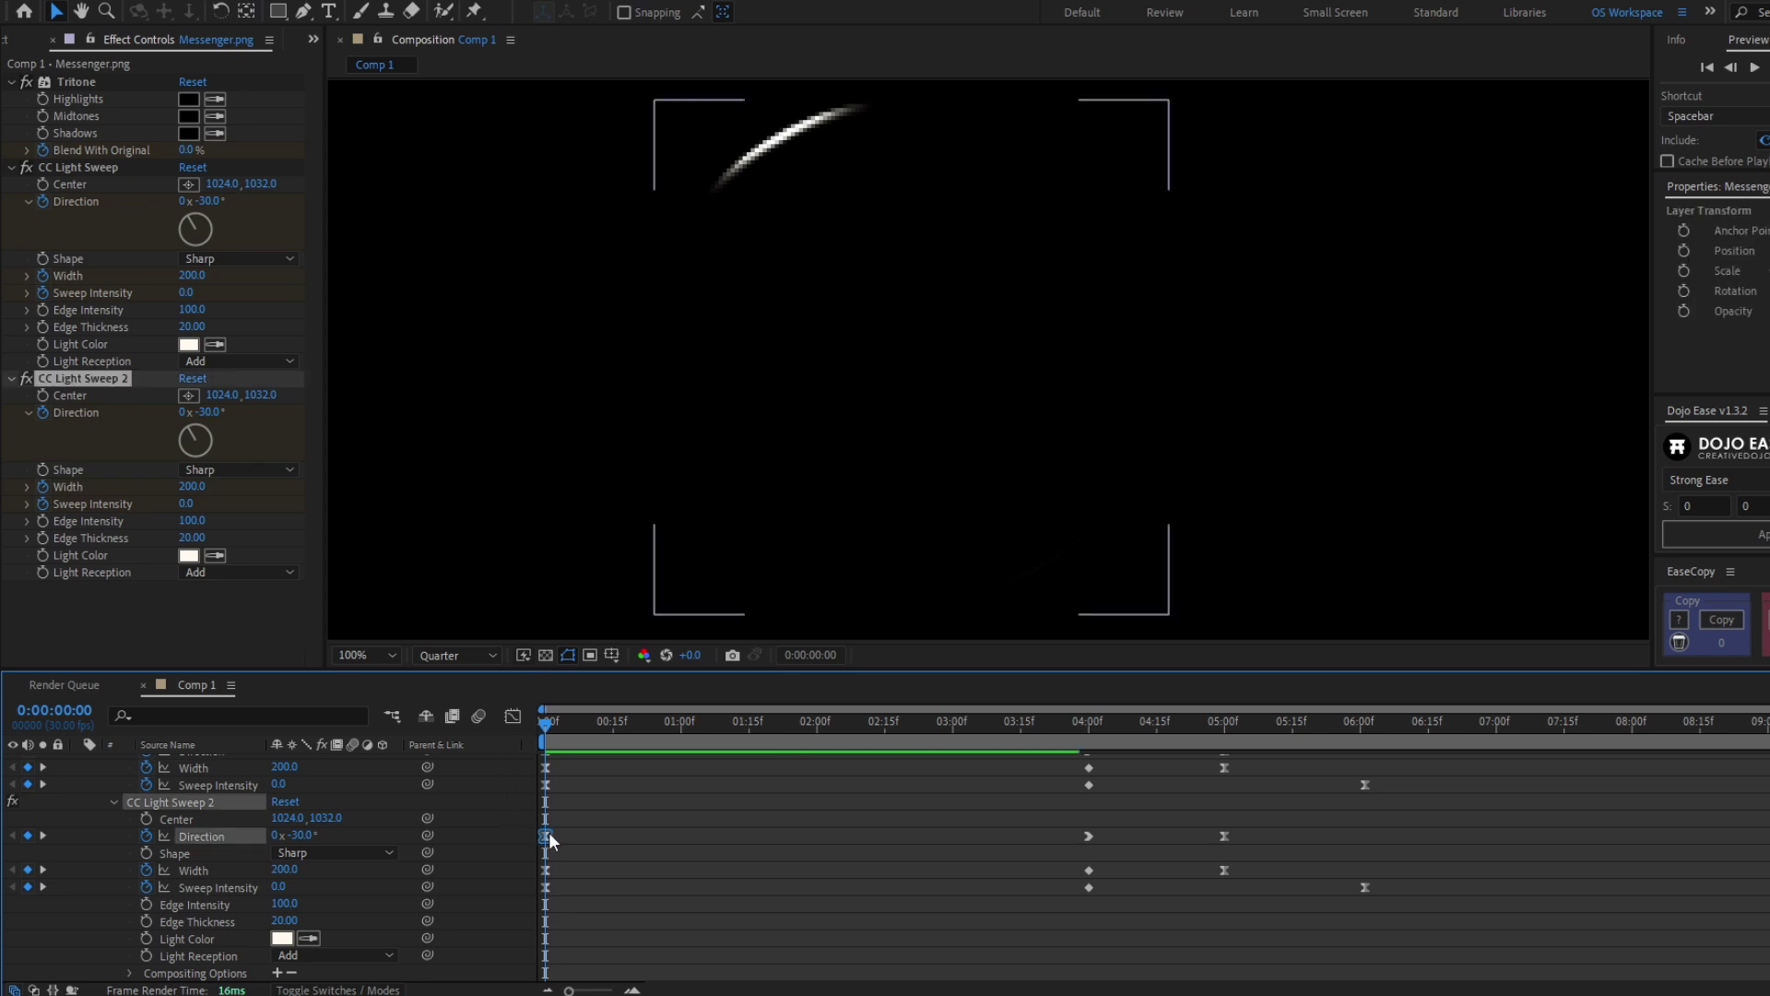
left_click(303, 836)
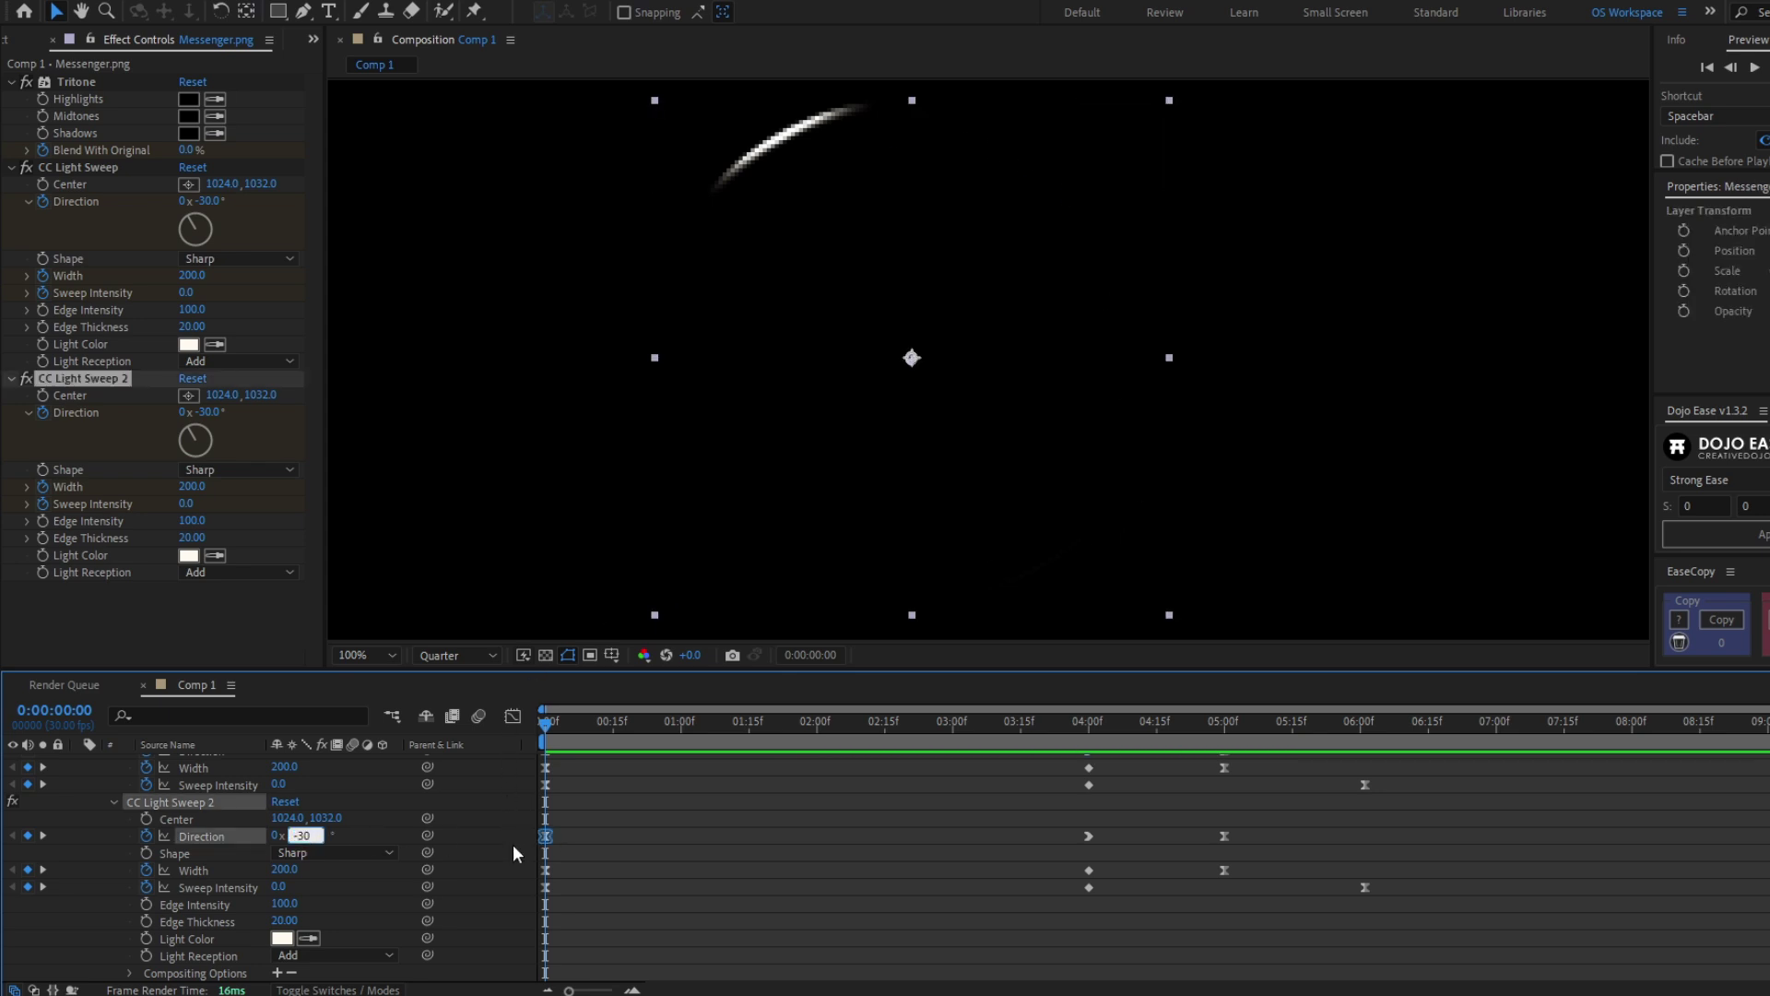
type("+")
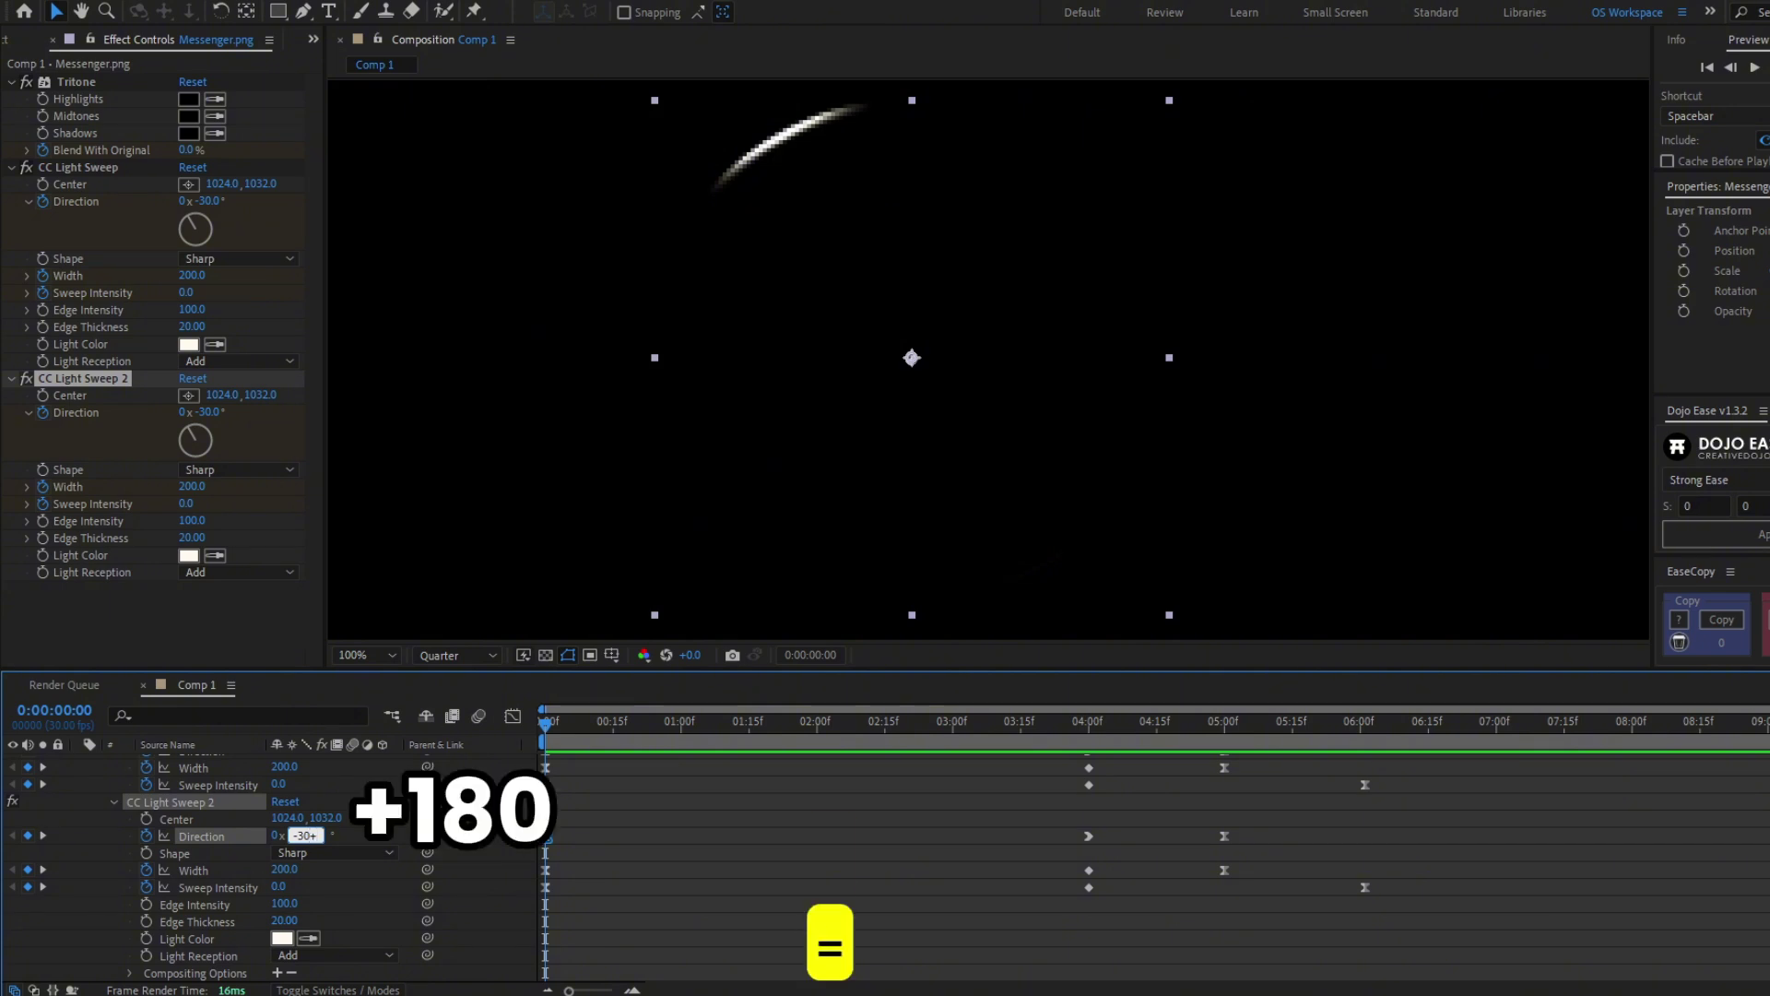
type("180")
key("Return")
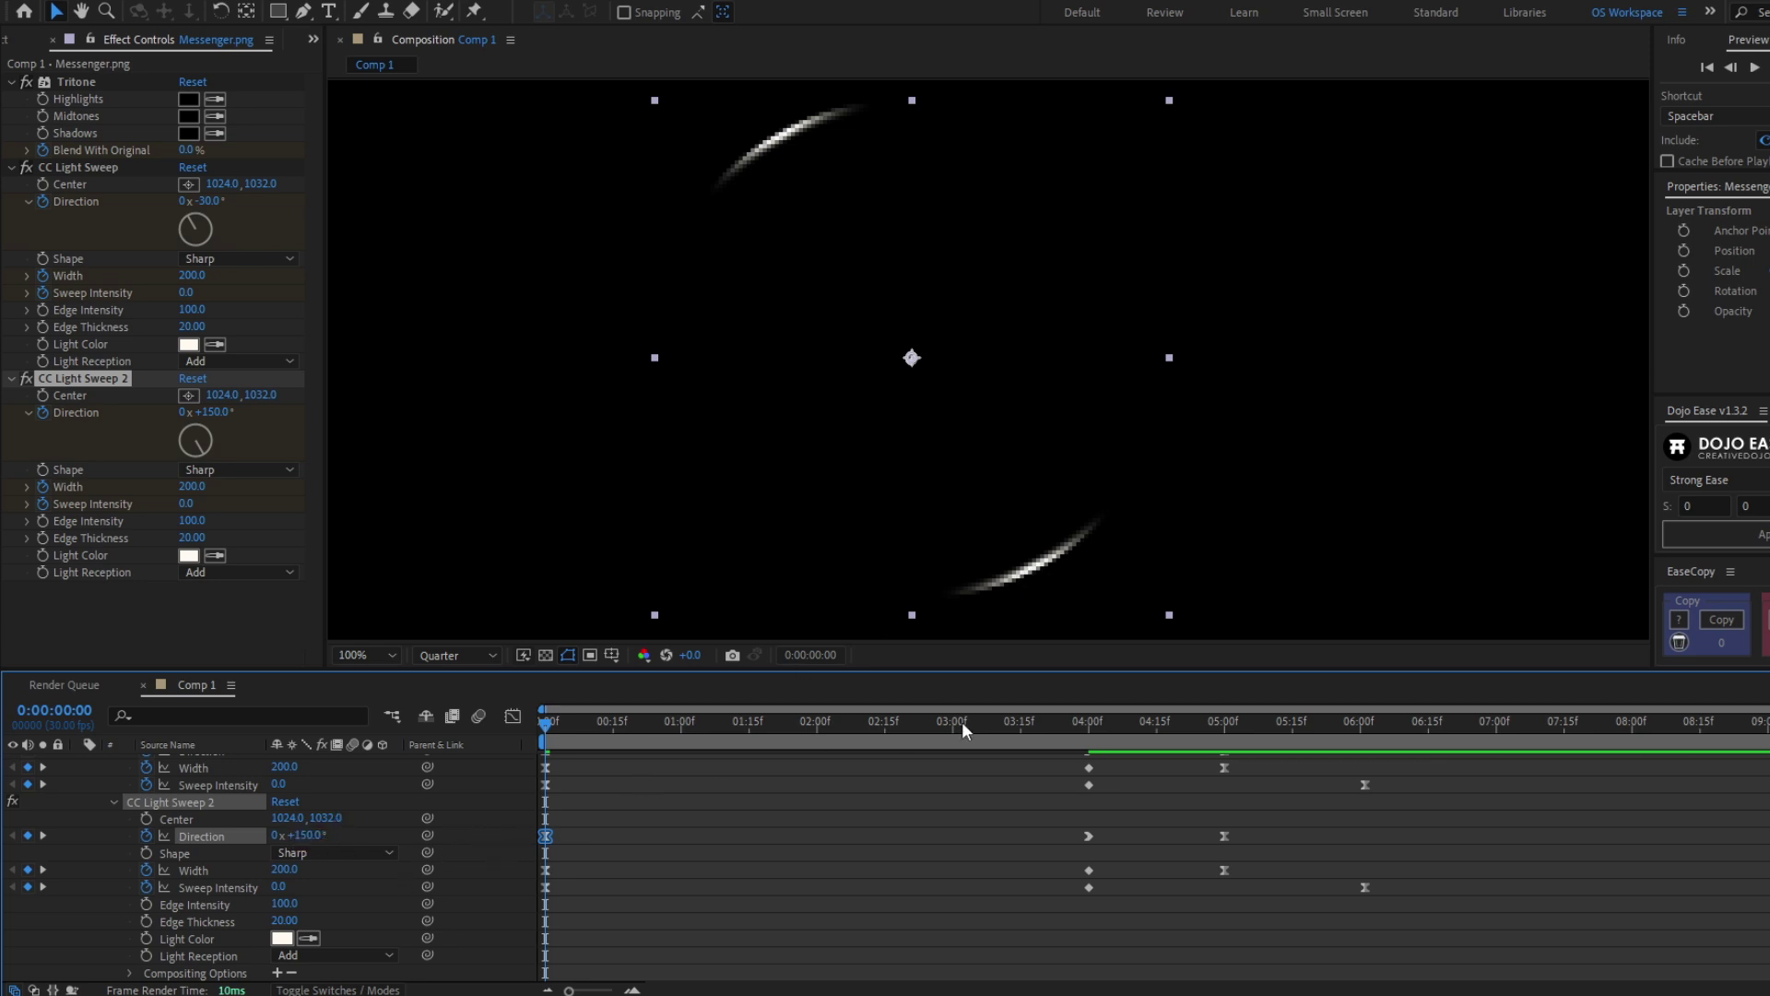
Step: Add 180° to the second light sweep's Direction at 0:00:04:00
left_click(1089, 725)
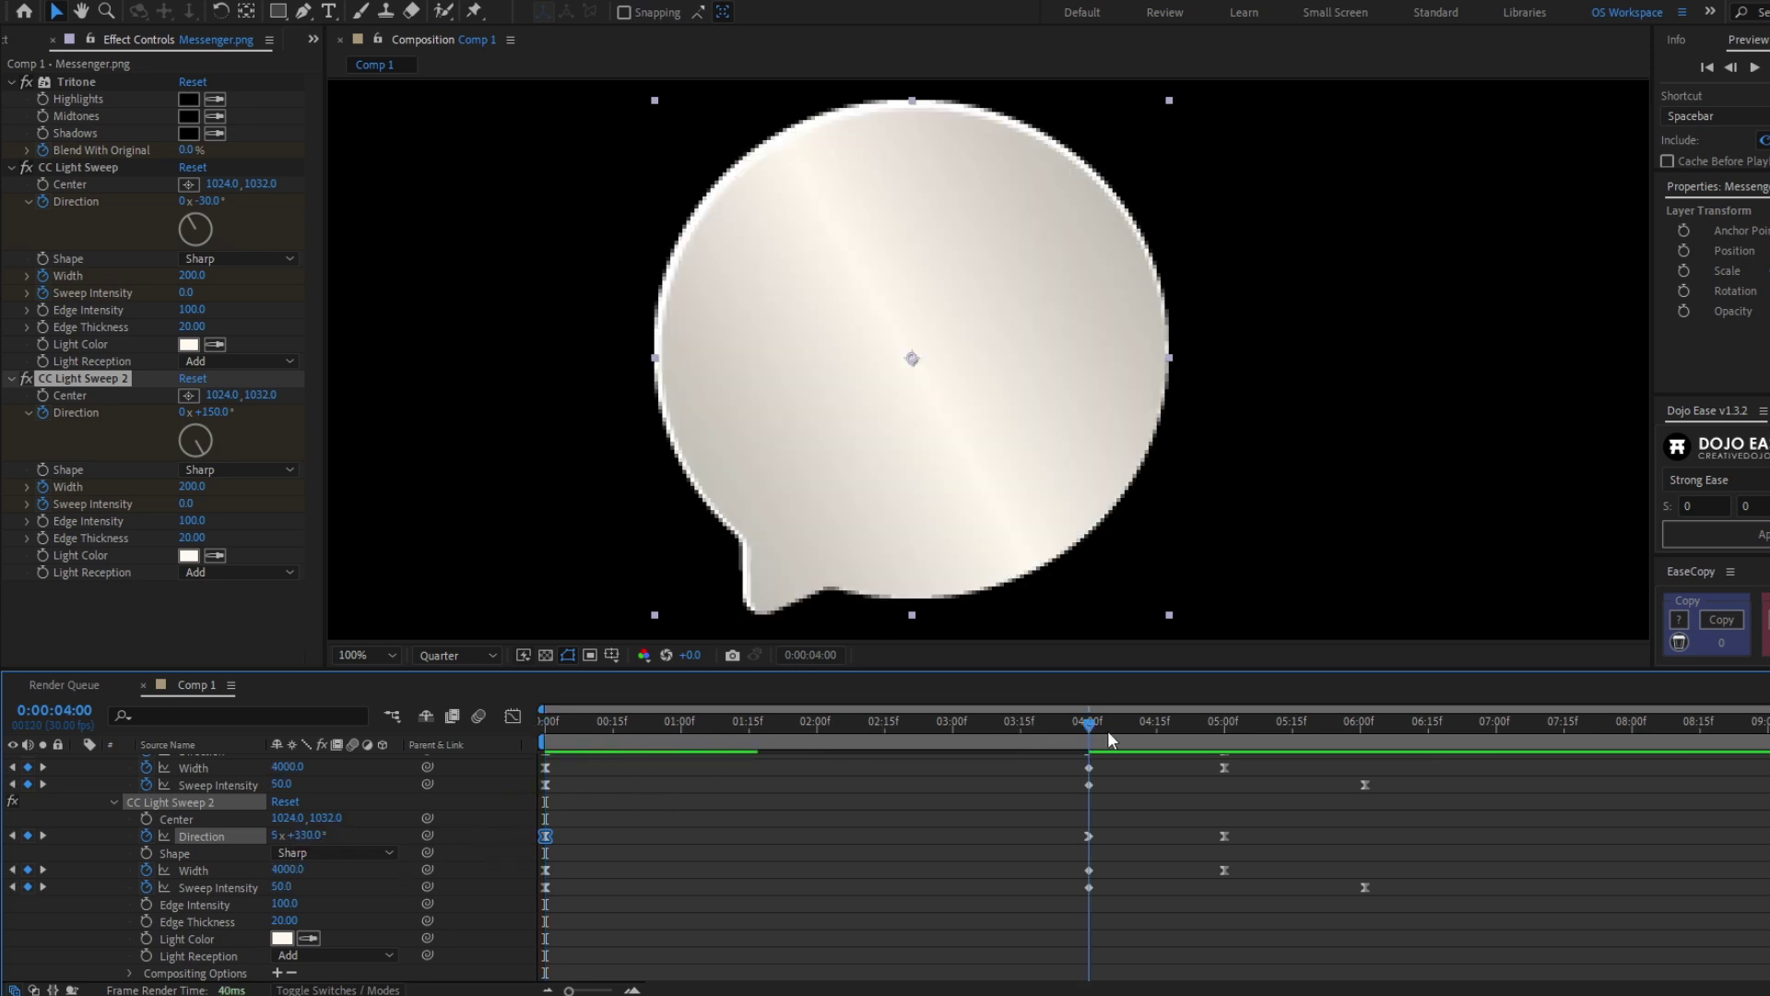
left_click(298, 835)
key("Right")
type("+180")
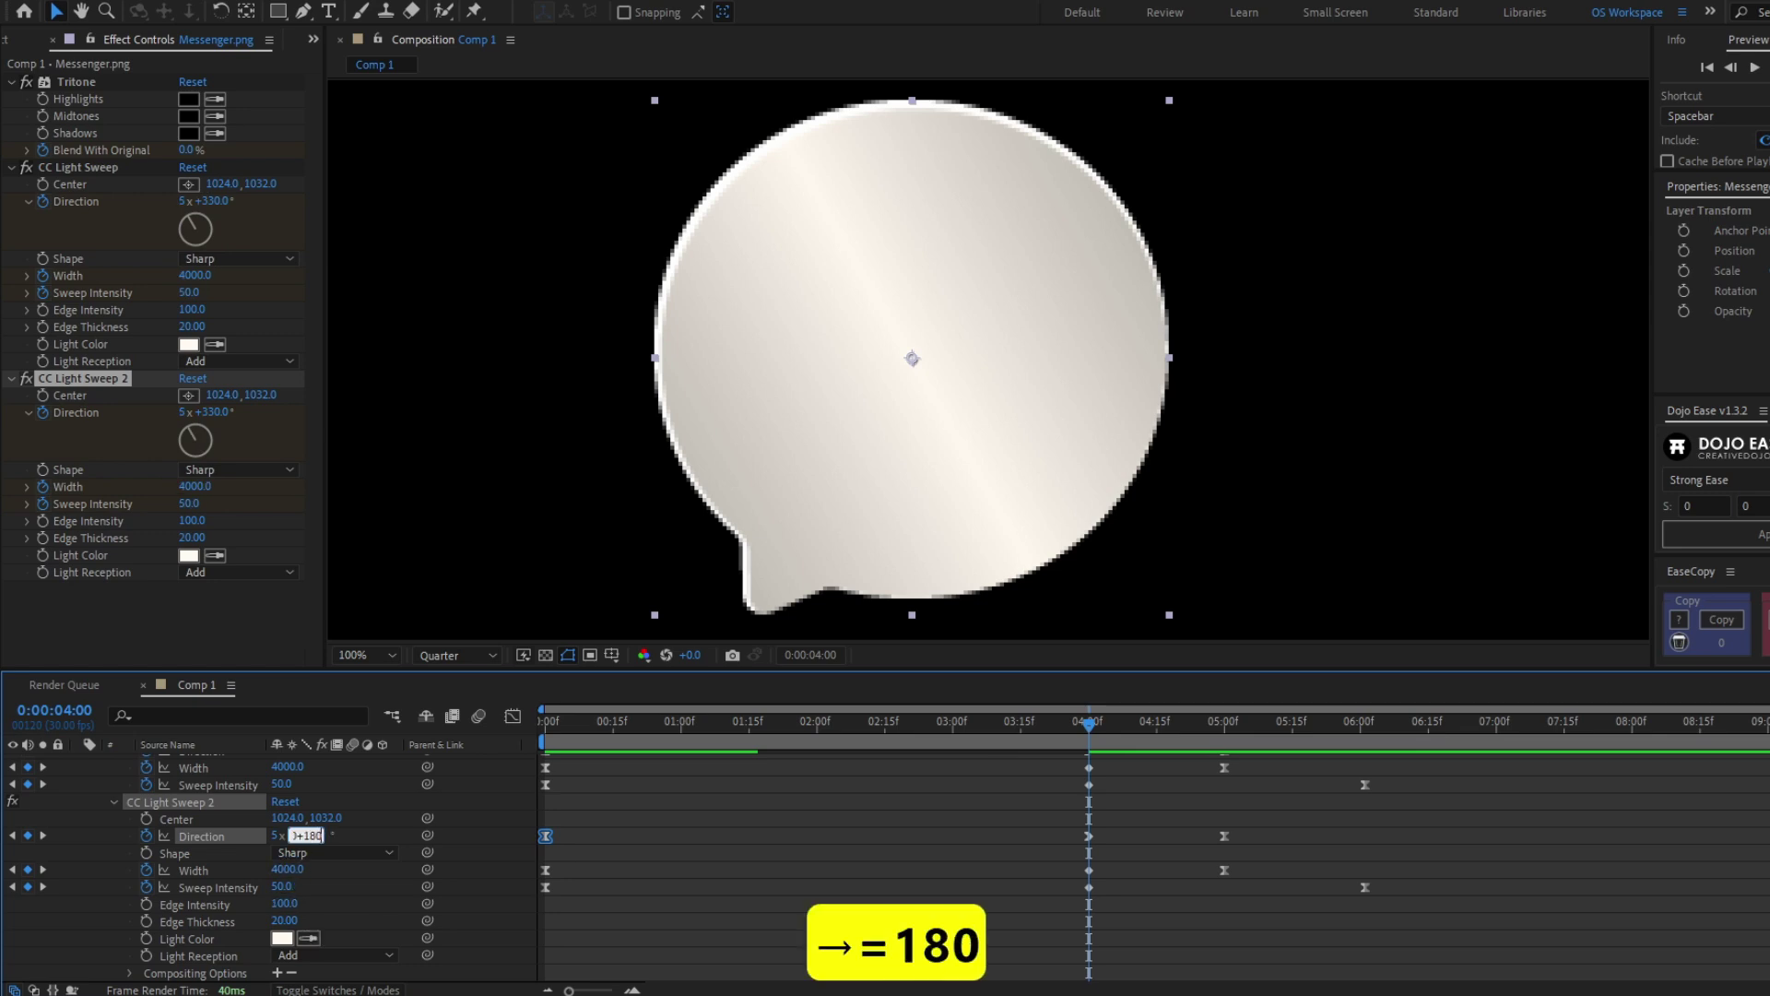
key("Return")
Step: Add 180° to the second light sweep's Direction at 0:00:05:00 and return to the start of the composition
key("k")
left_click(305, 835)
key("Right")
type("+180")
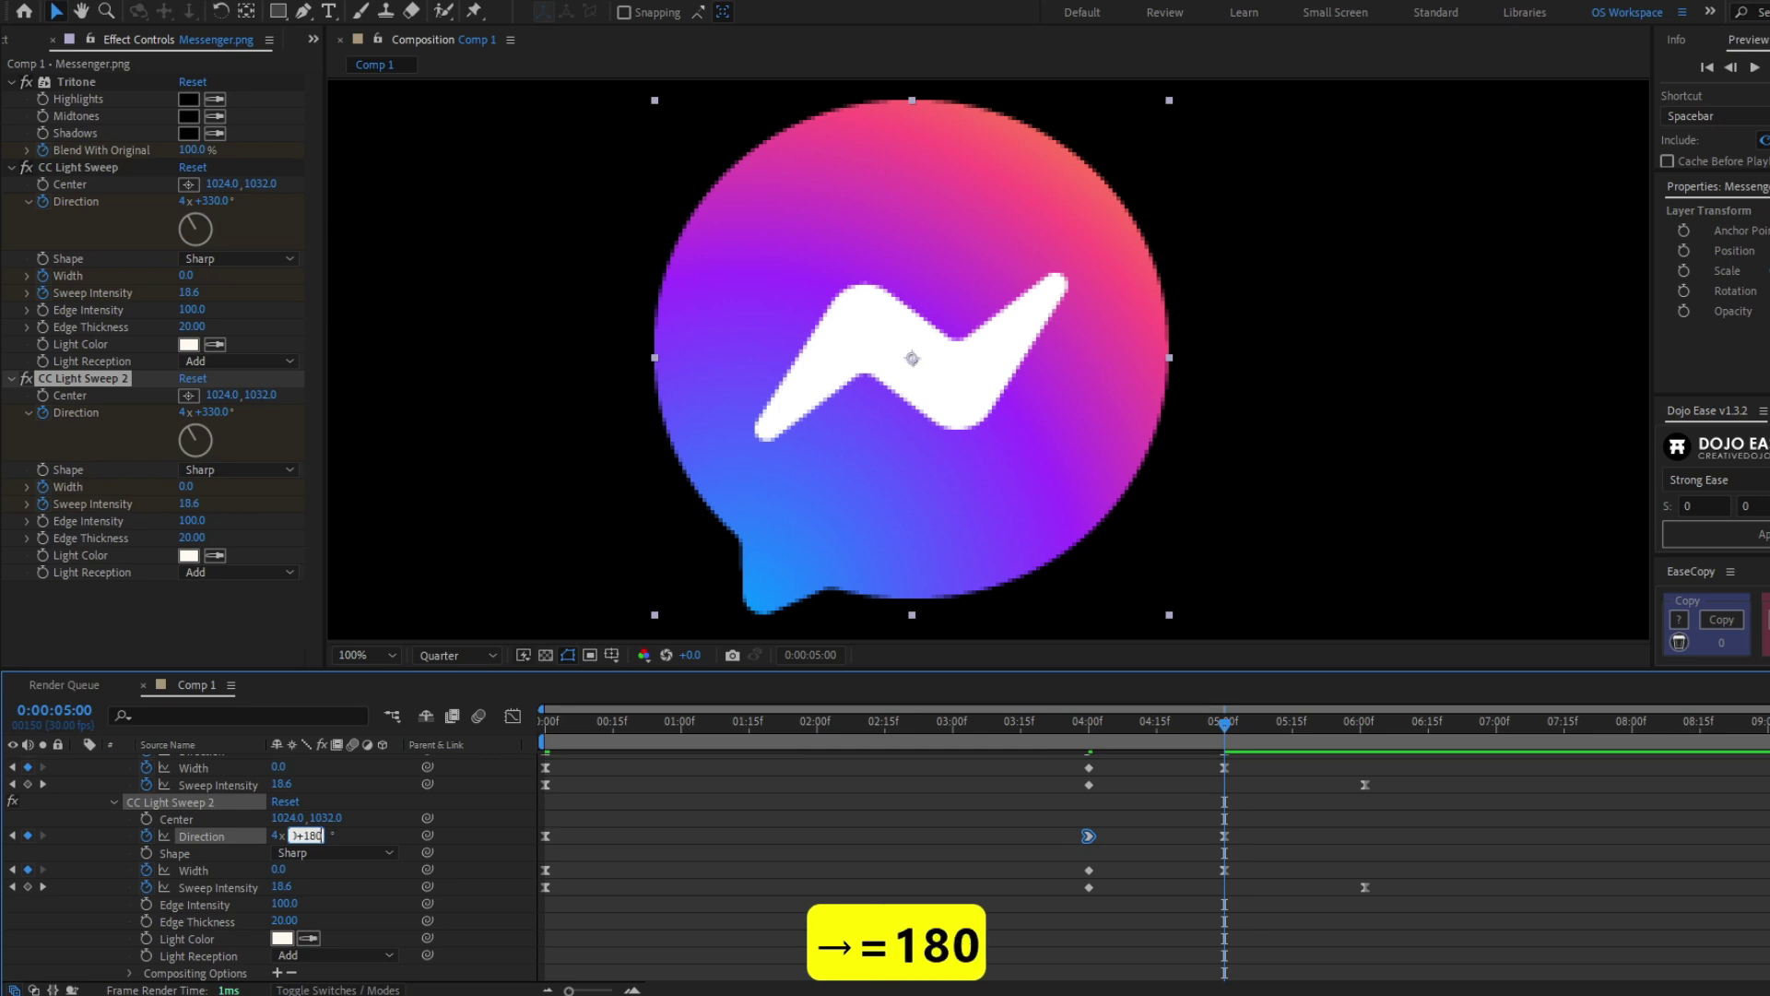
key("Return")
key("Home")
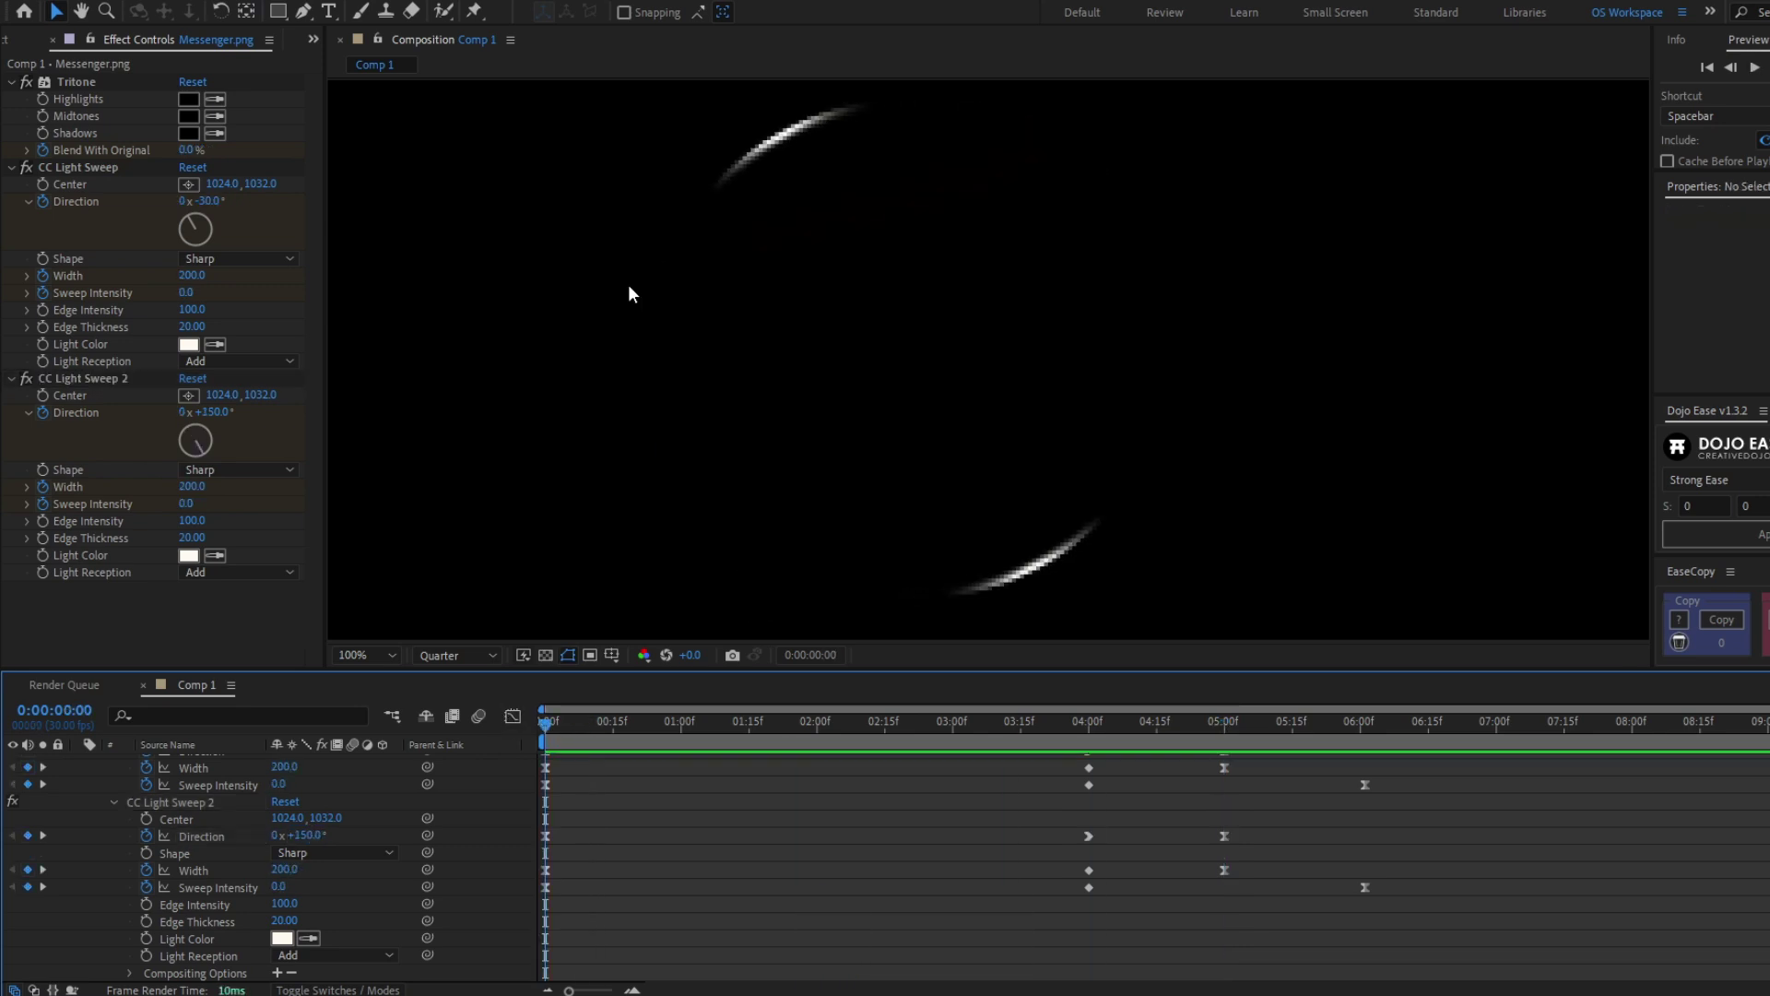
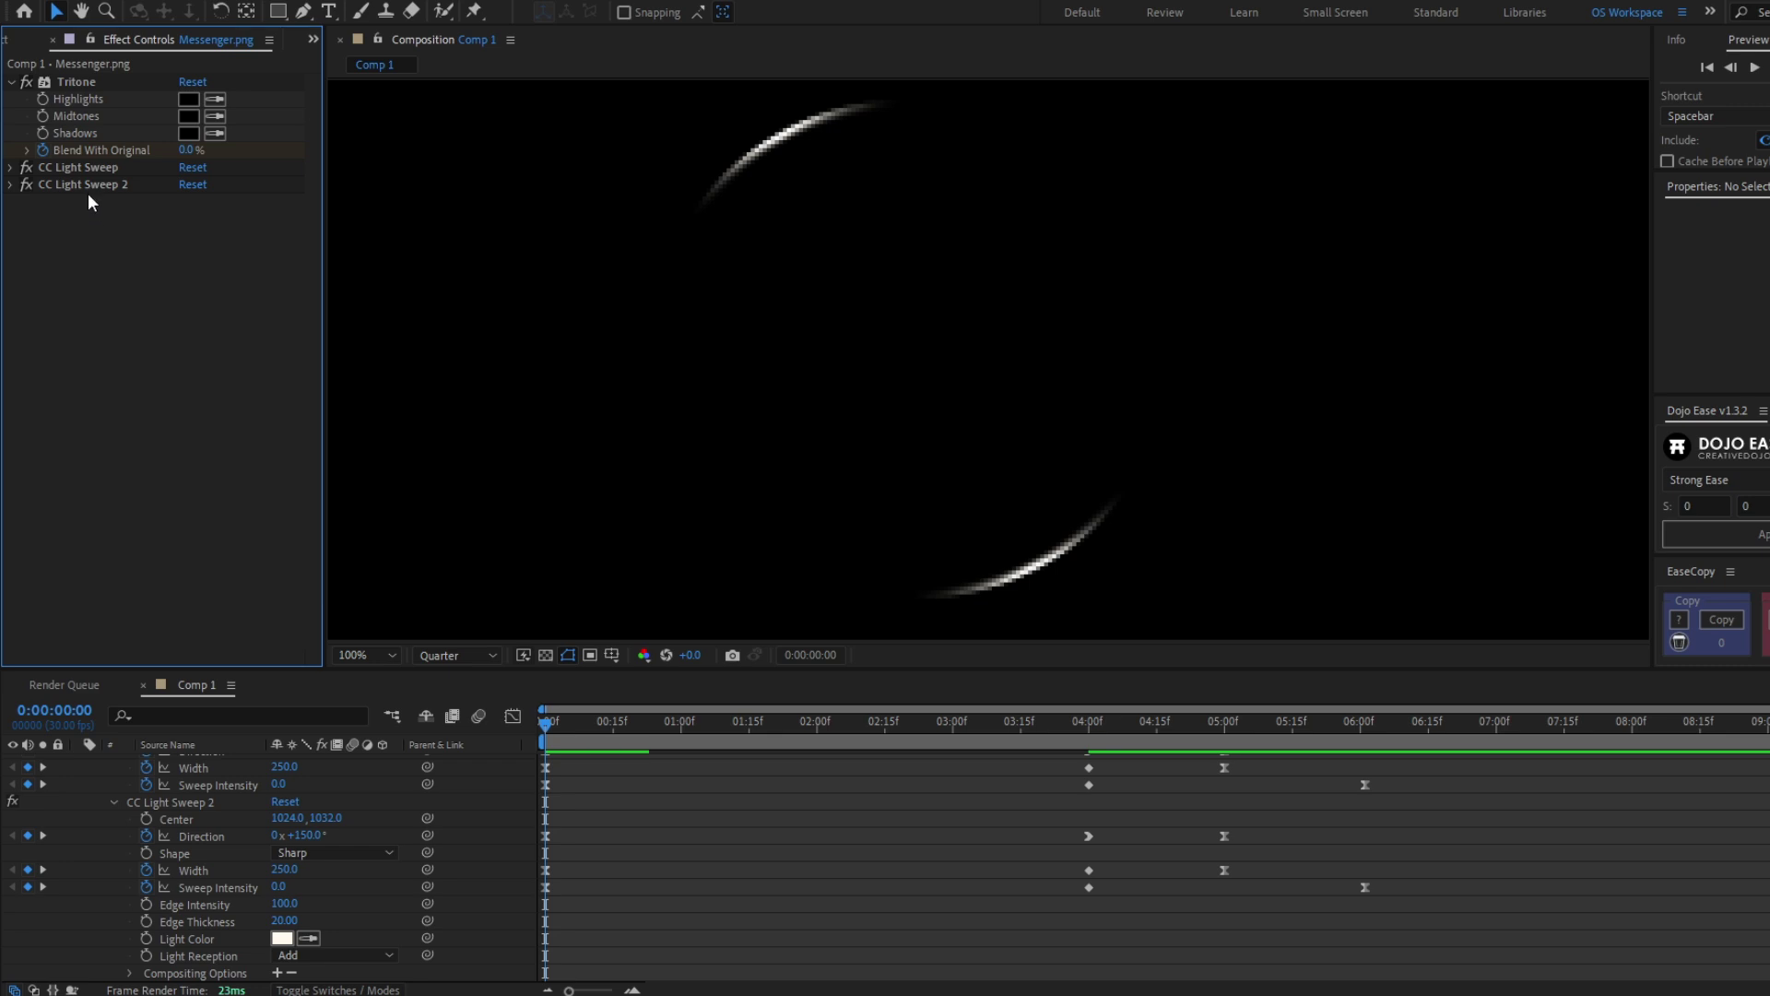
Step: Duplicate the second light sweep and sample pink from the upper right of the revealed logo as the copy's Light Color
left_click(87, 186)
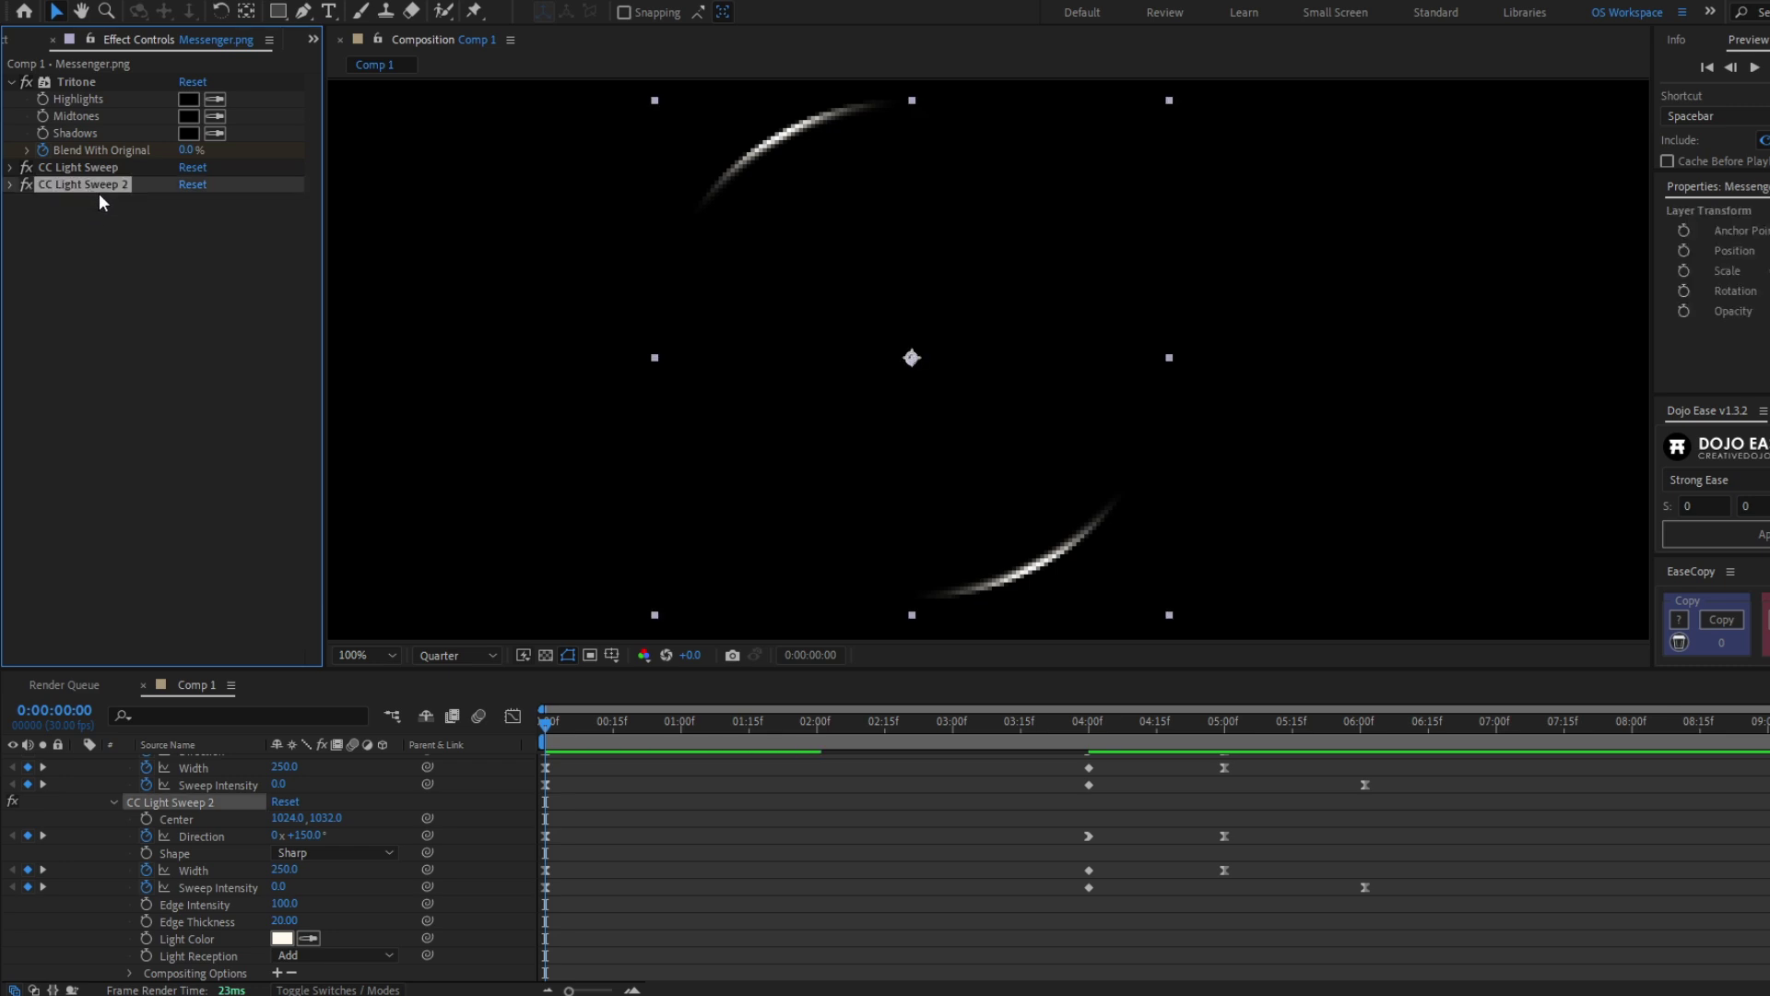
key("ctrl+d")
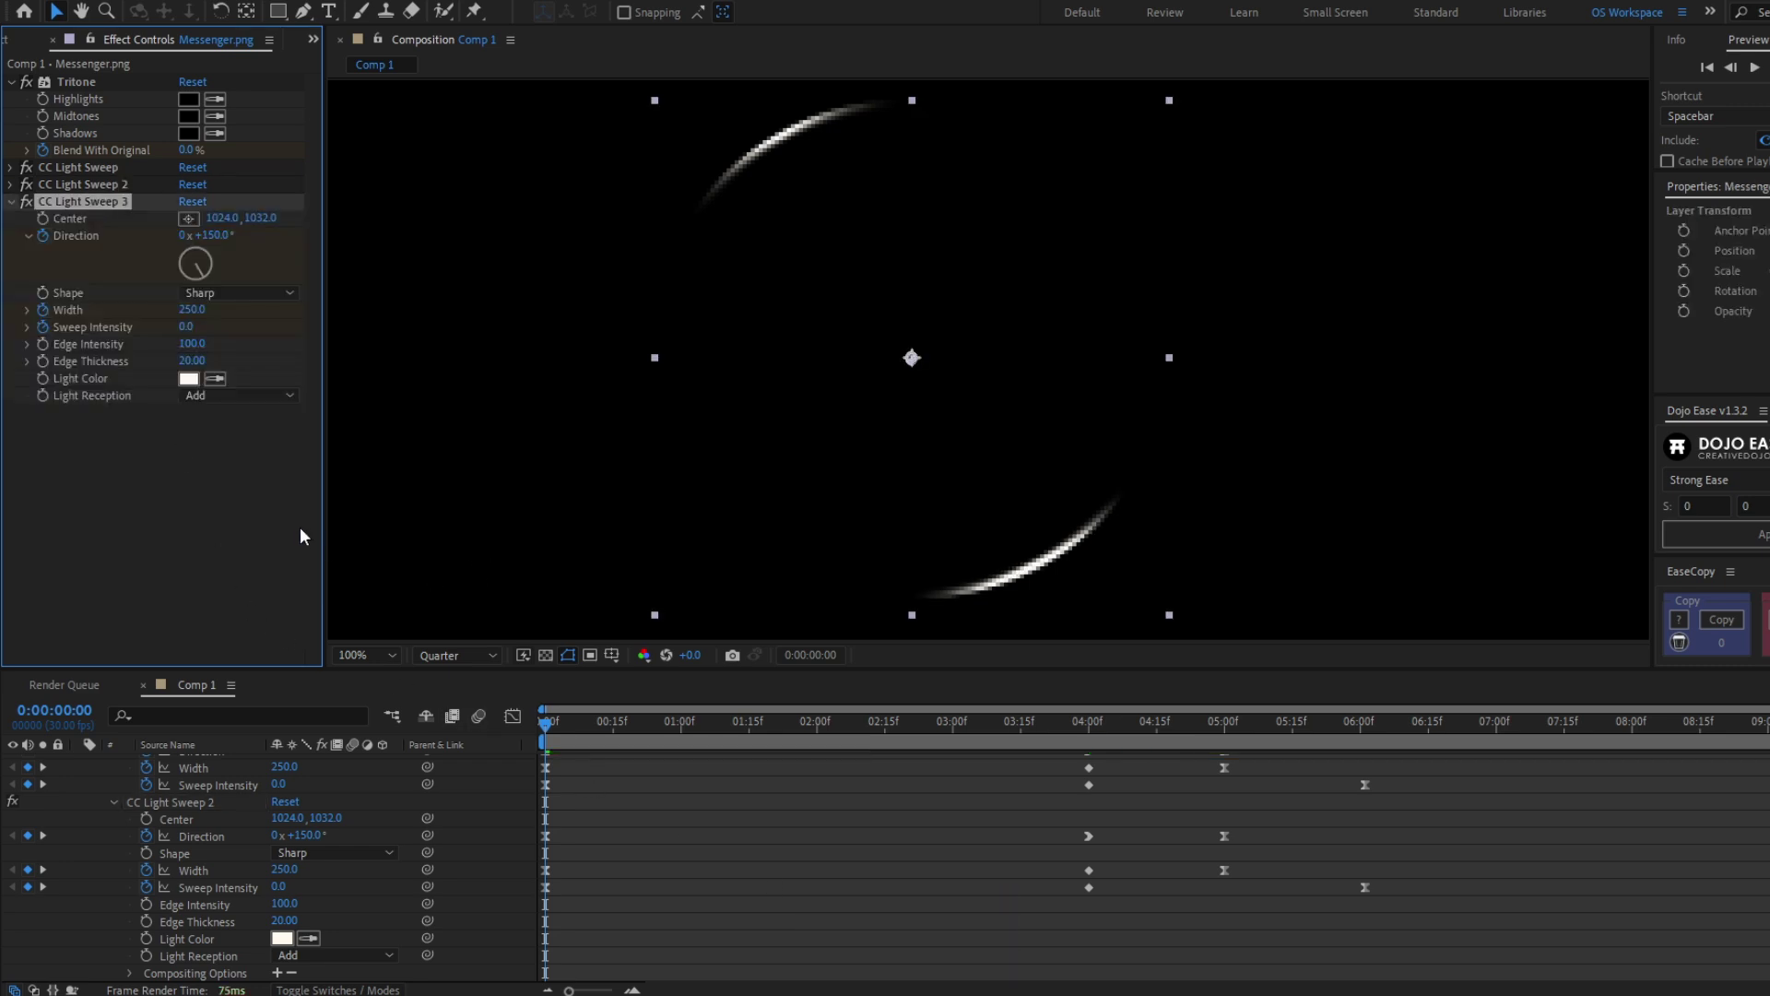
left_click_drag(590, 726, 1299, 740)
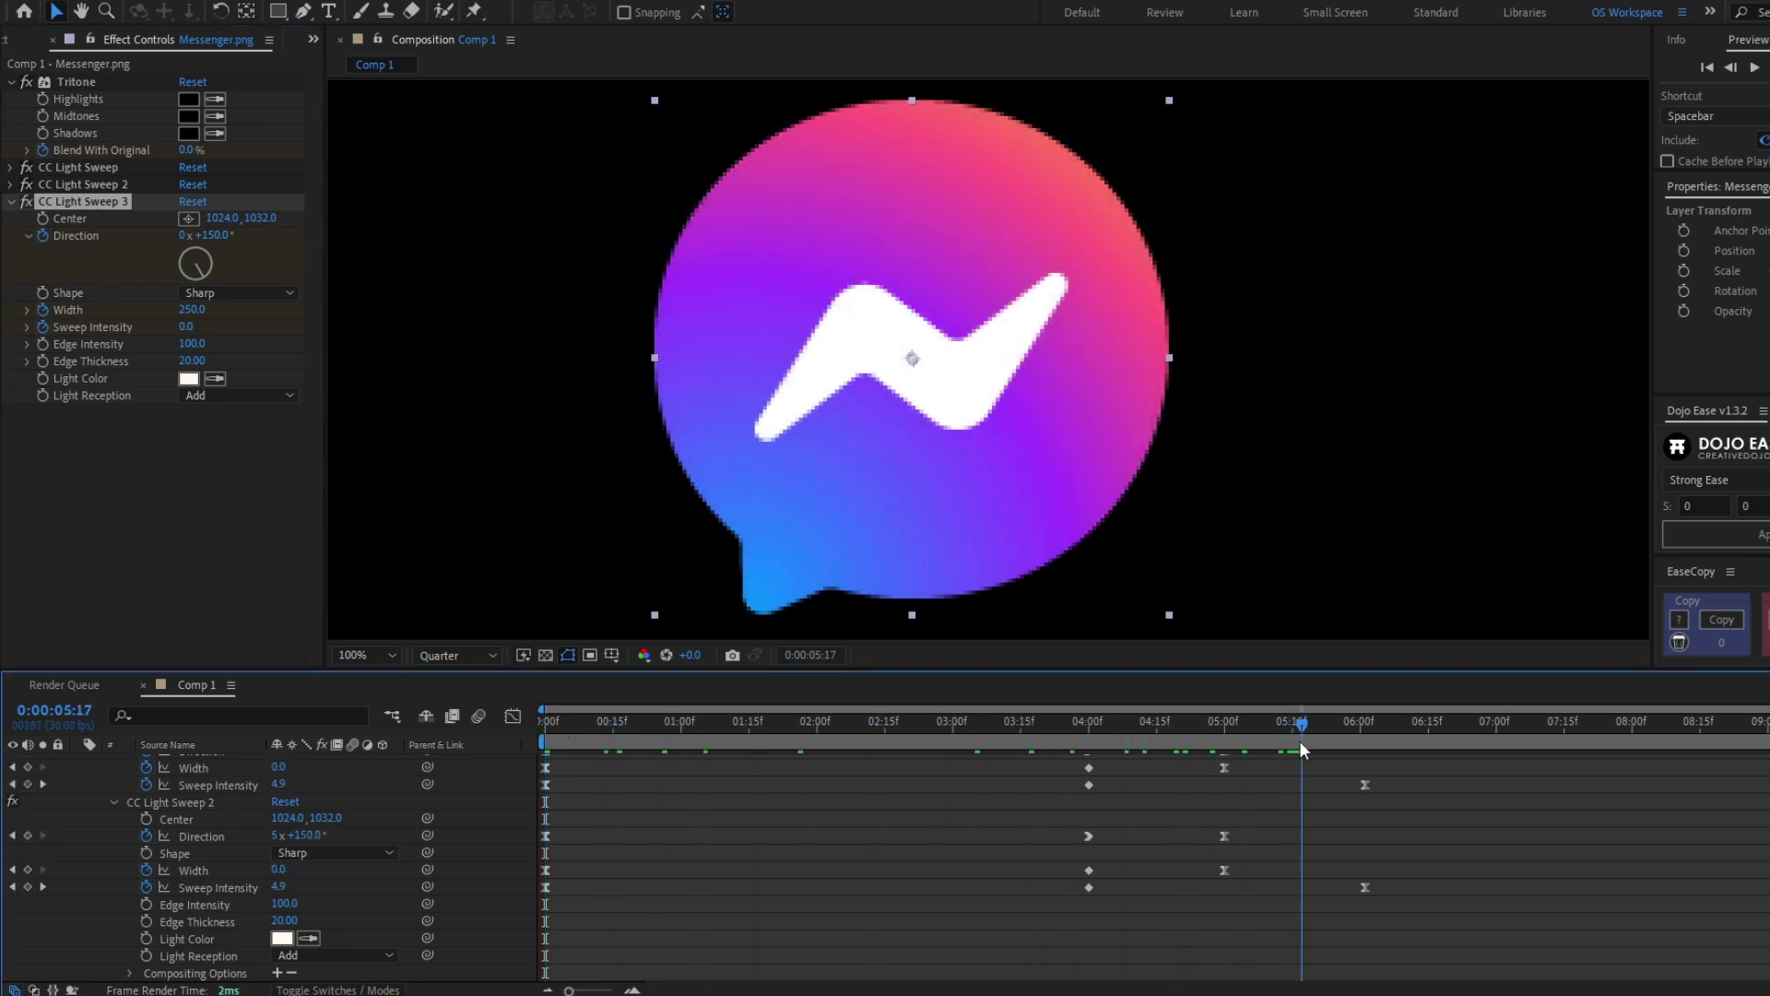
left_click(216, 380)
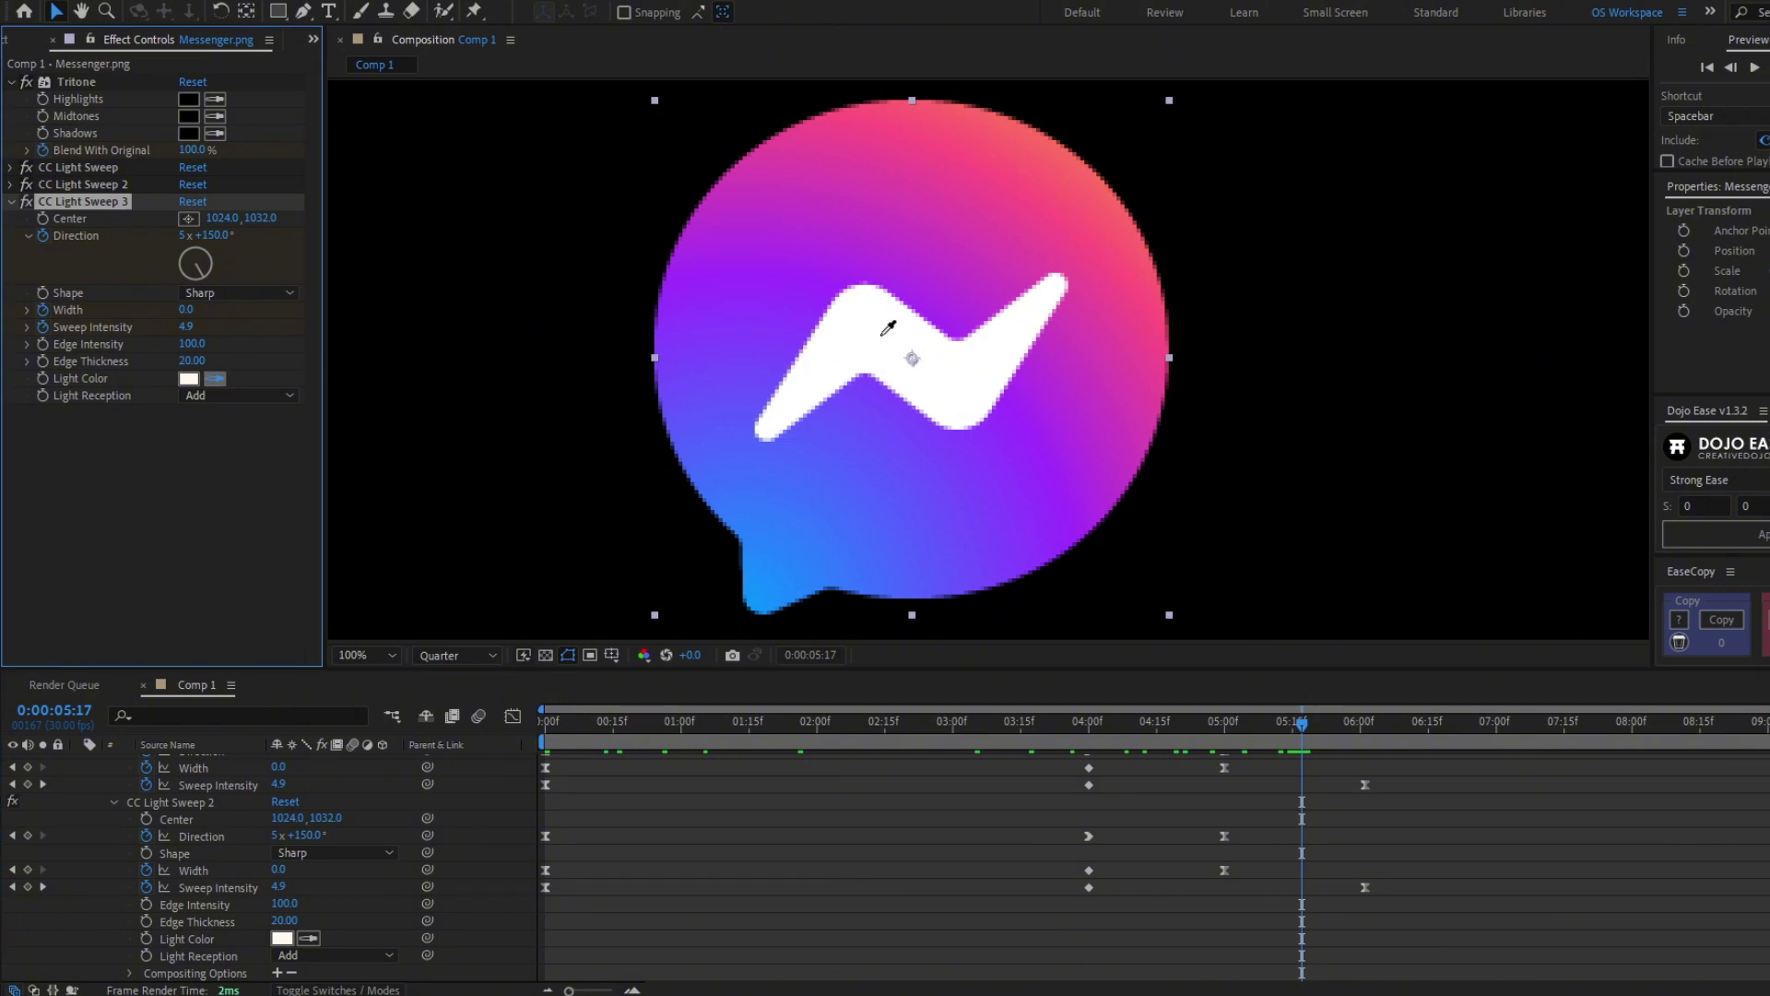
left_click(1117, 303)
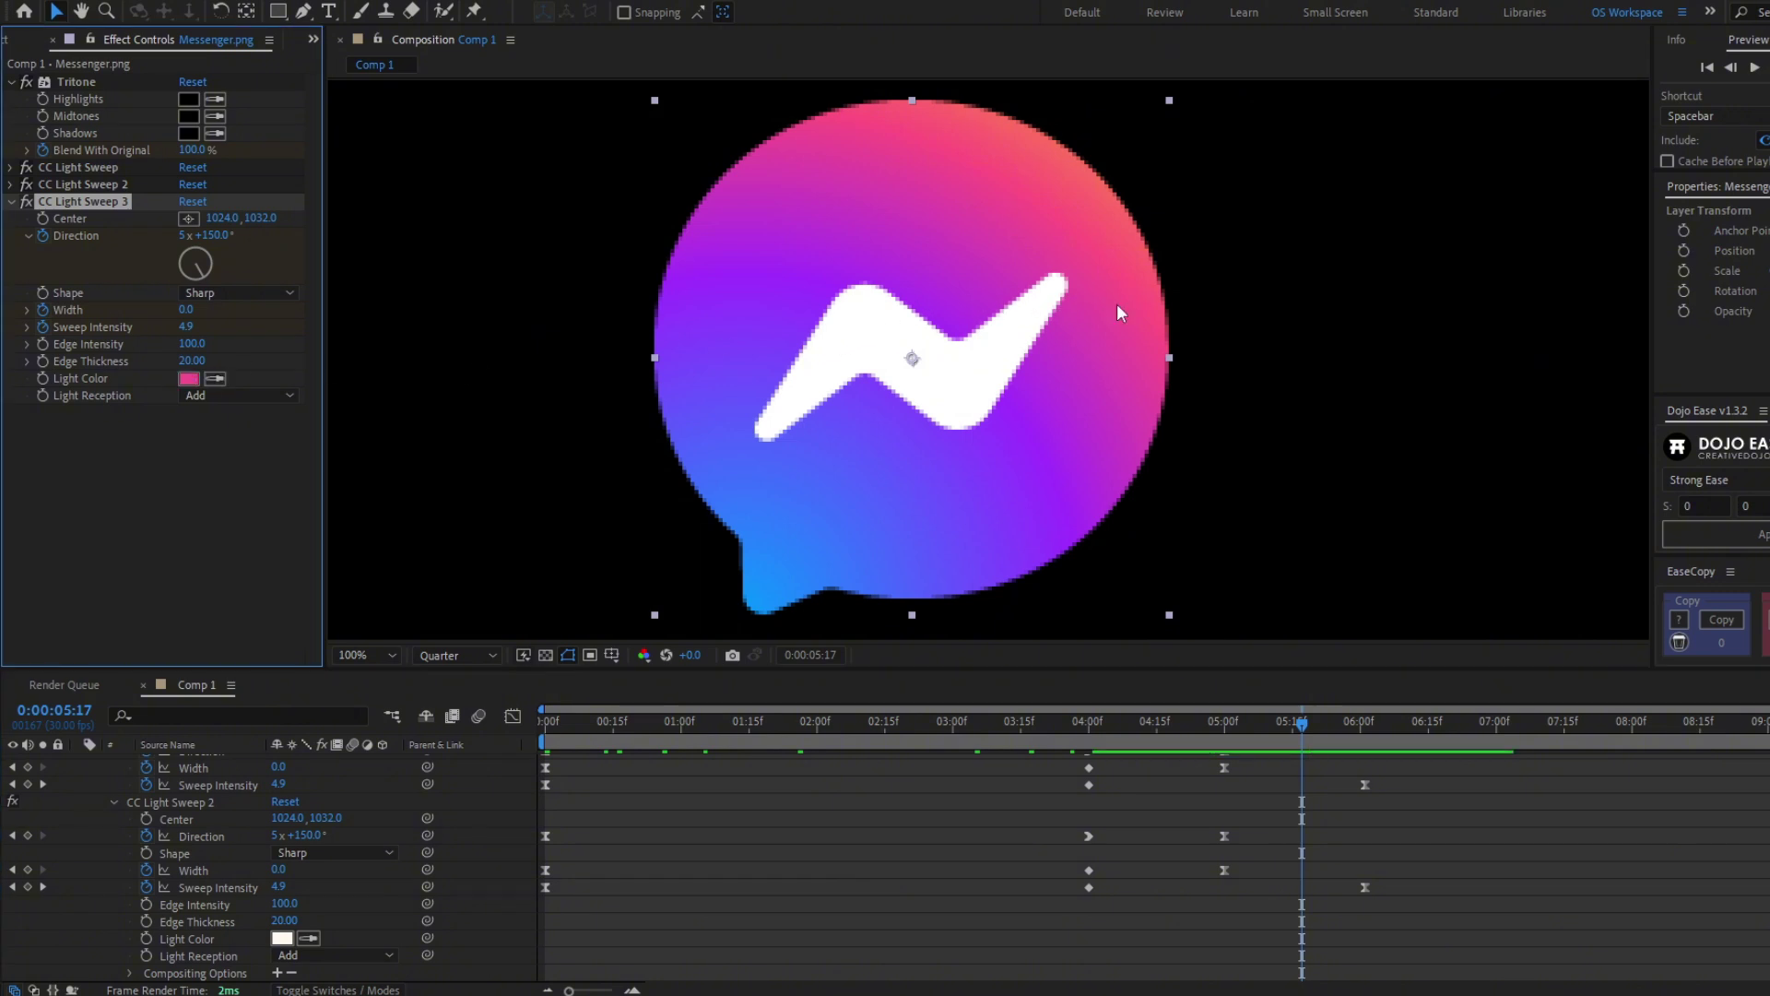
key("Home")
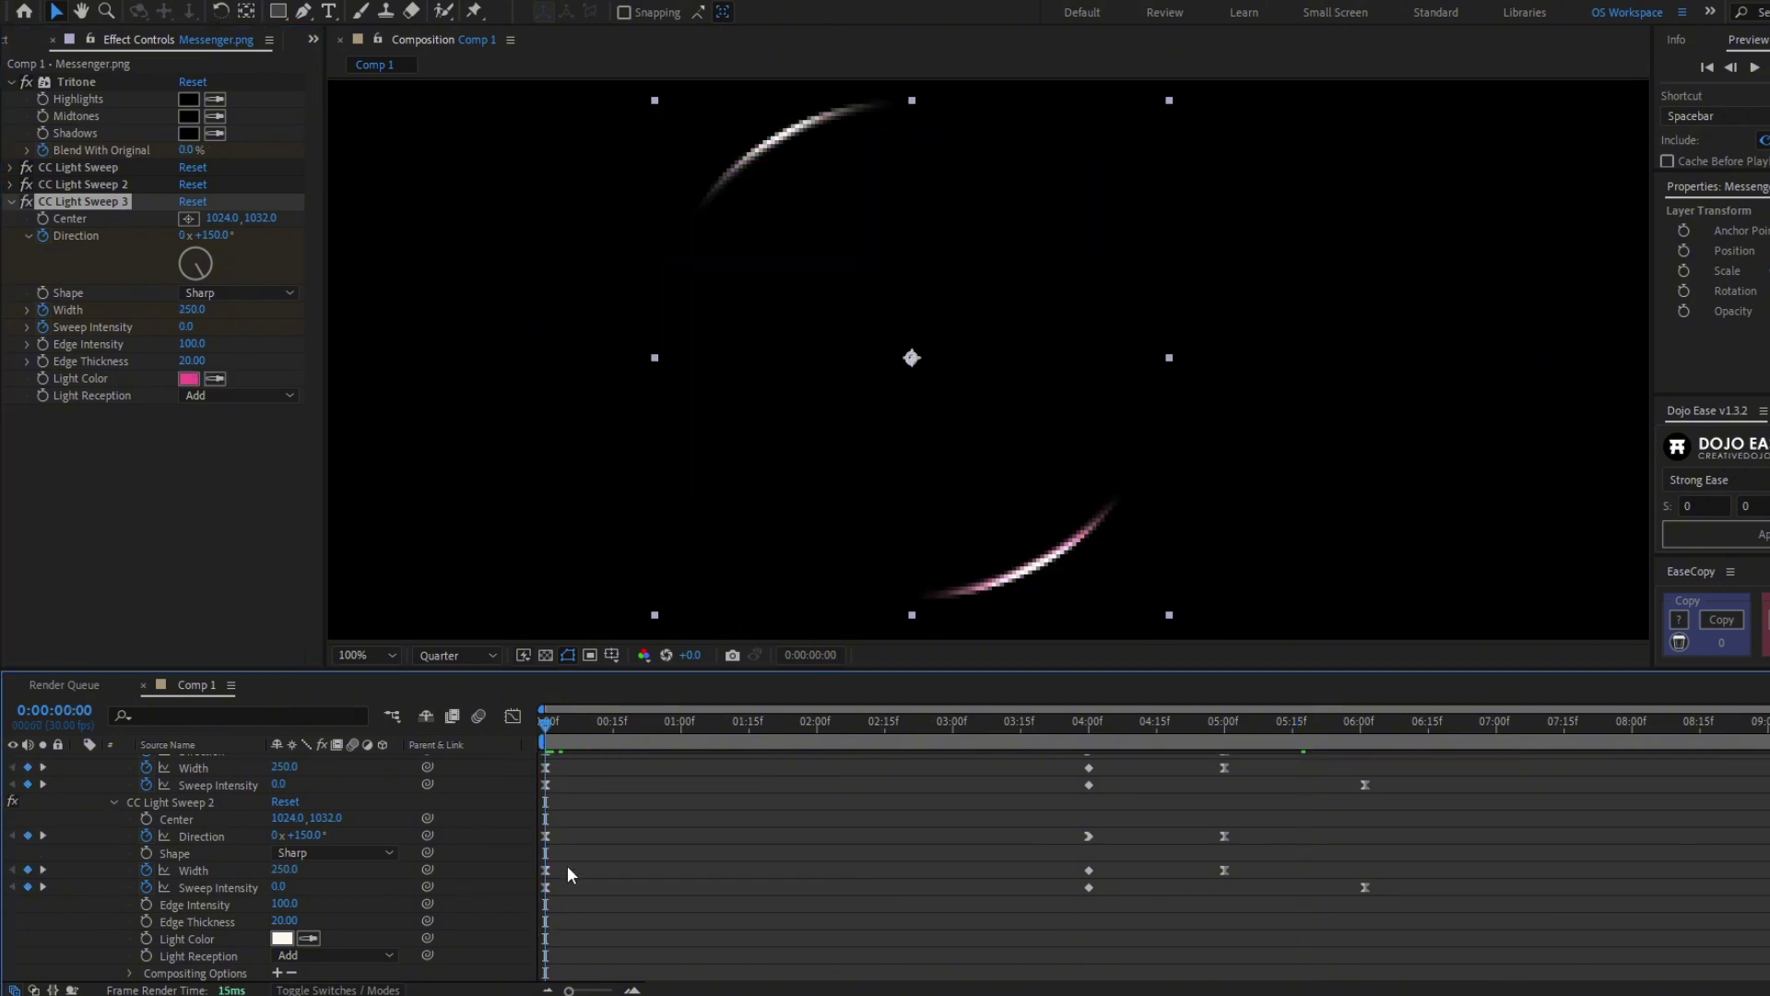
Step: Subtract 90° from the pink light sweep's Direction at 0:00:00:00
left_click(115, 234)
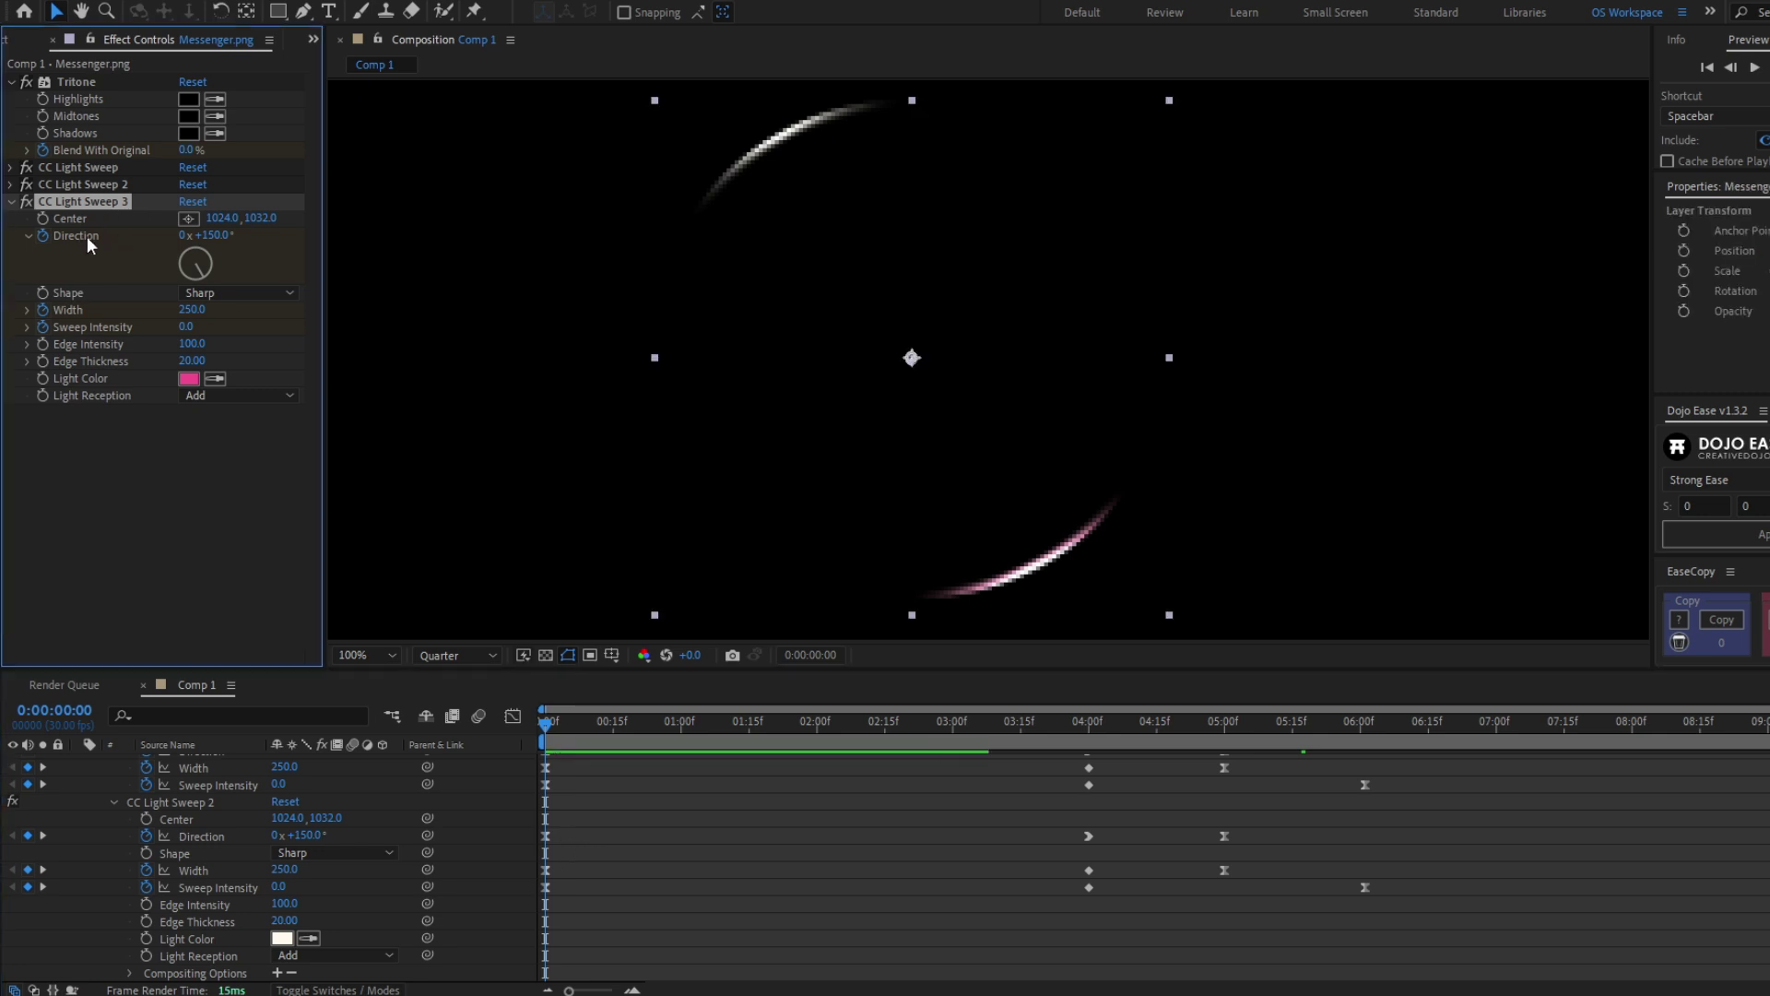
scroll(305, 833, "down", 3)
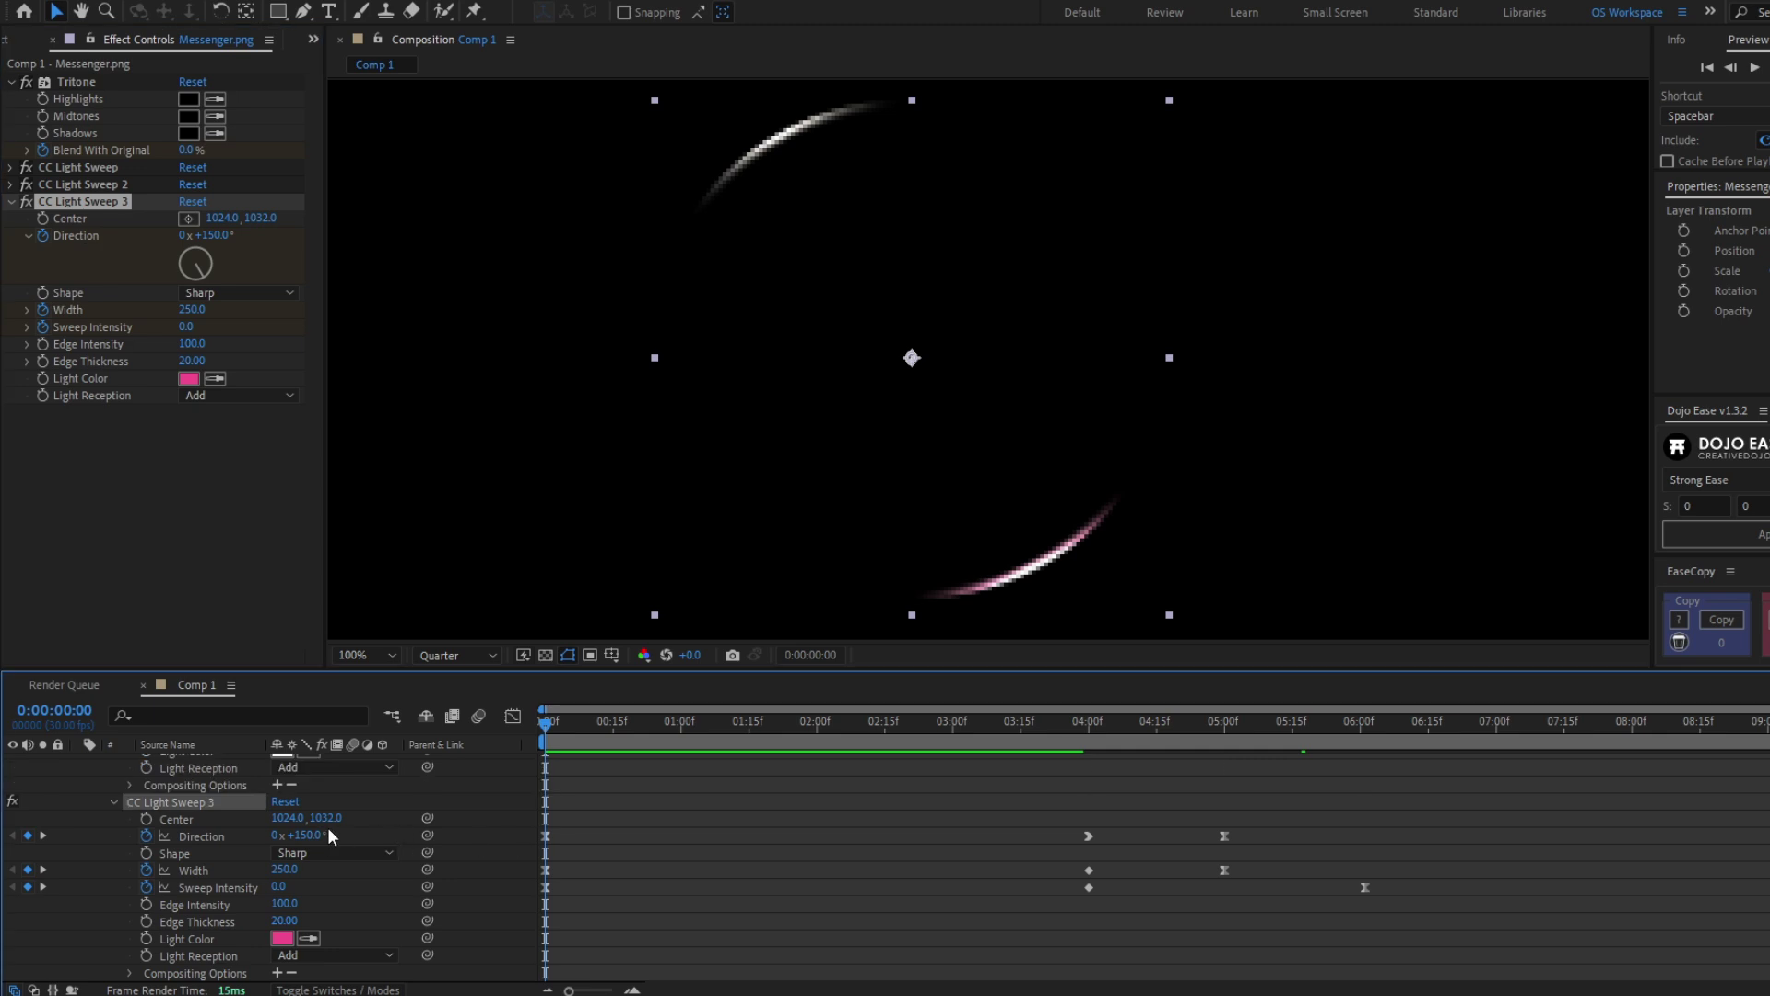
left_click(304, 834)
key("Right")
type("-")
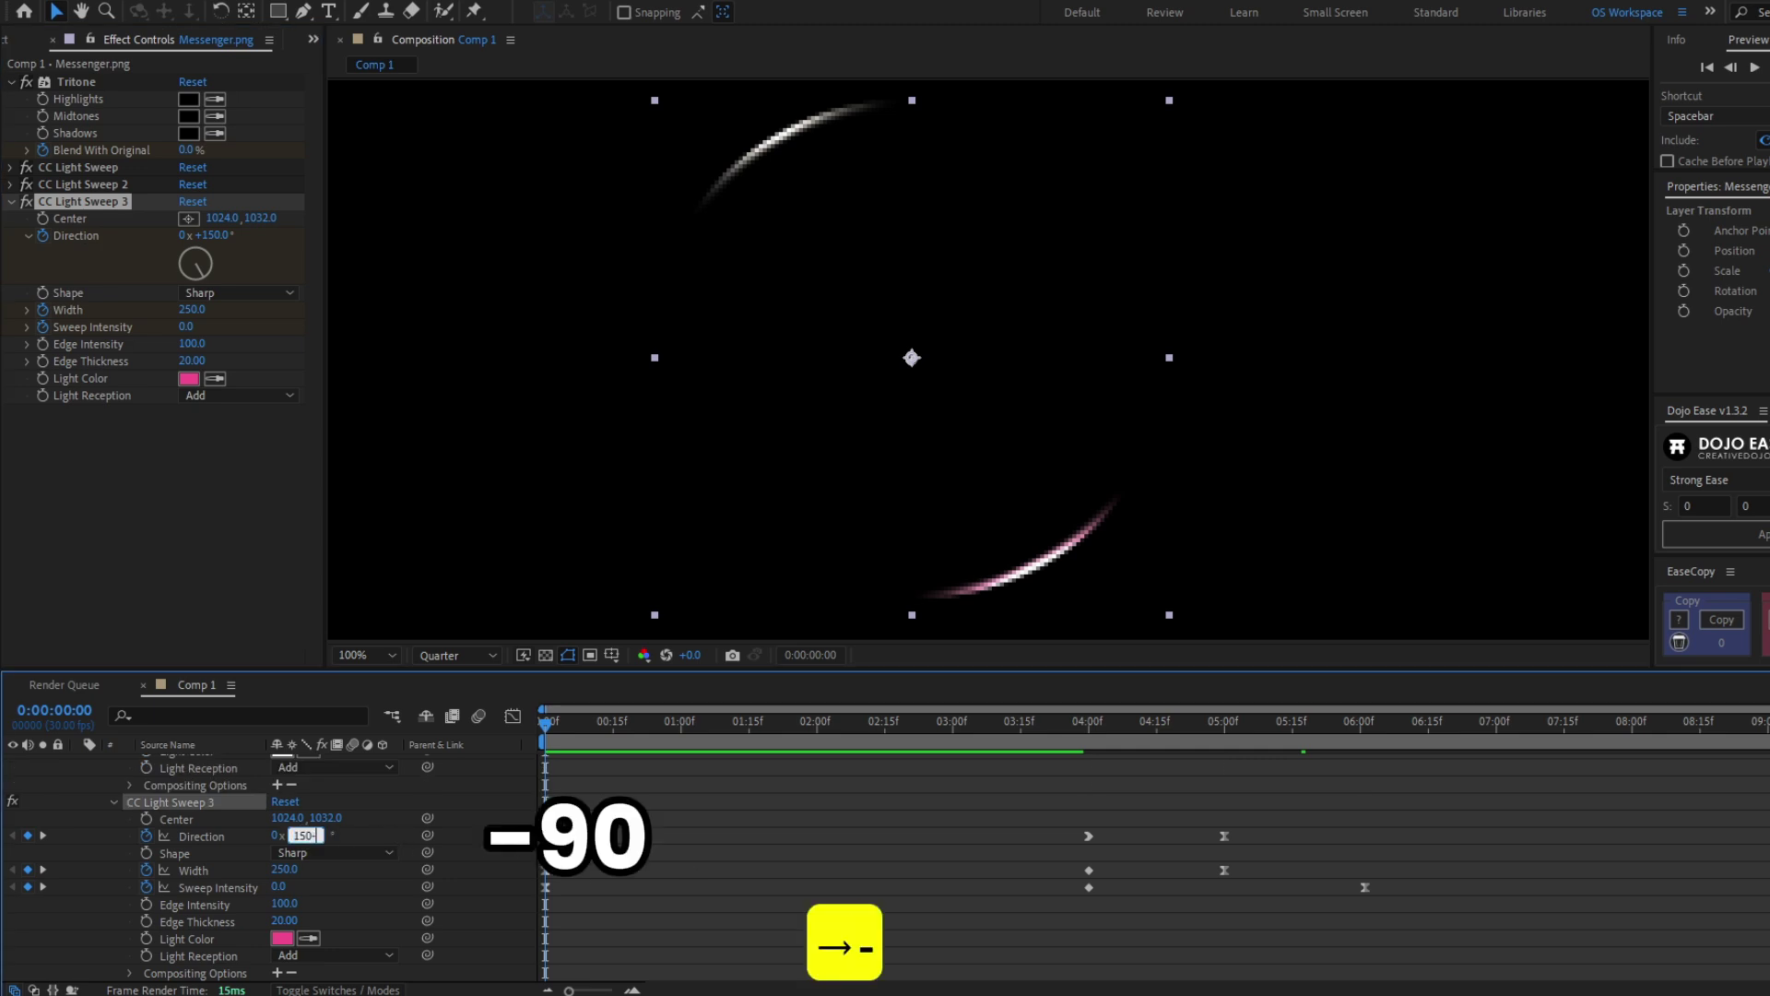
type("90")
key("Return")
Step: Subtract 90° from the pink light sweep's Direction at 0:00:04:00
key("k")
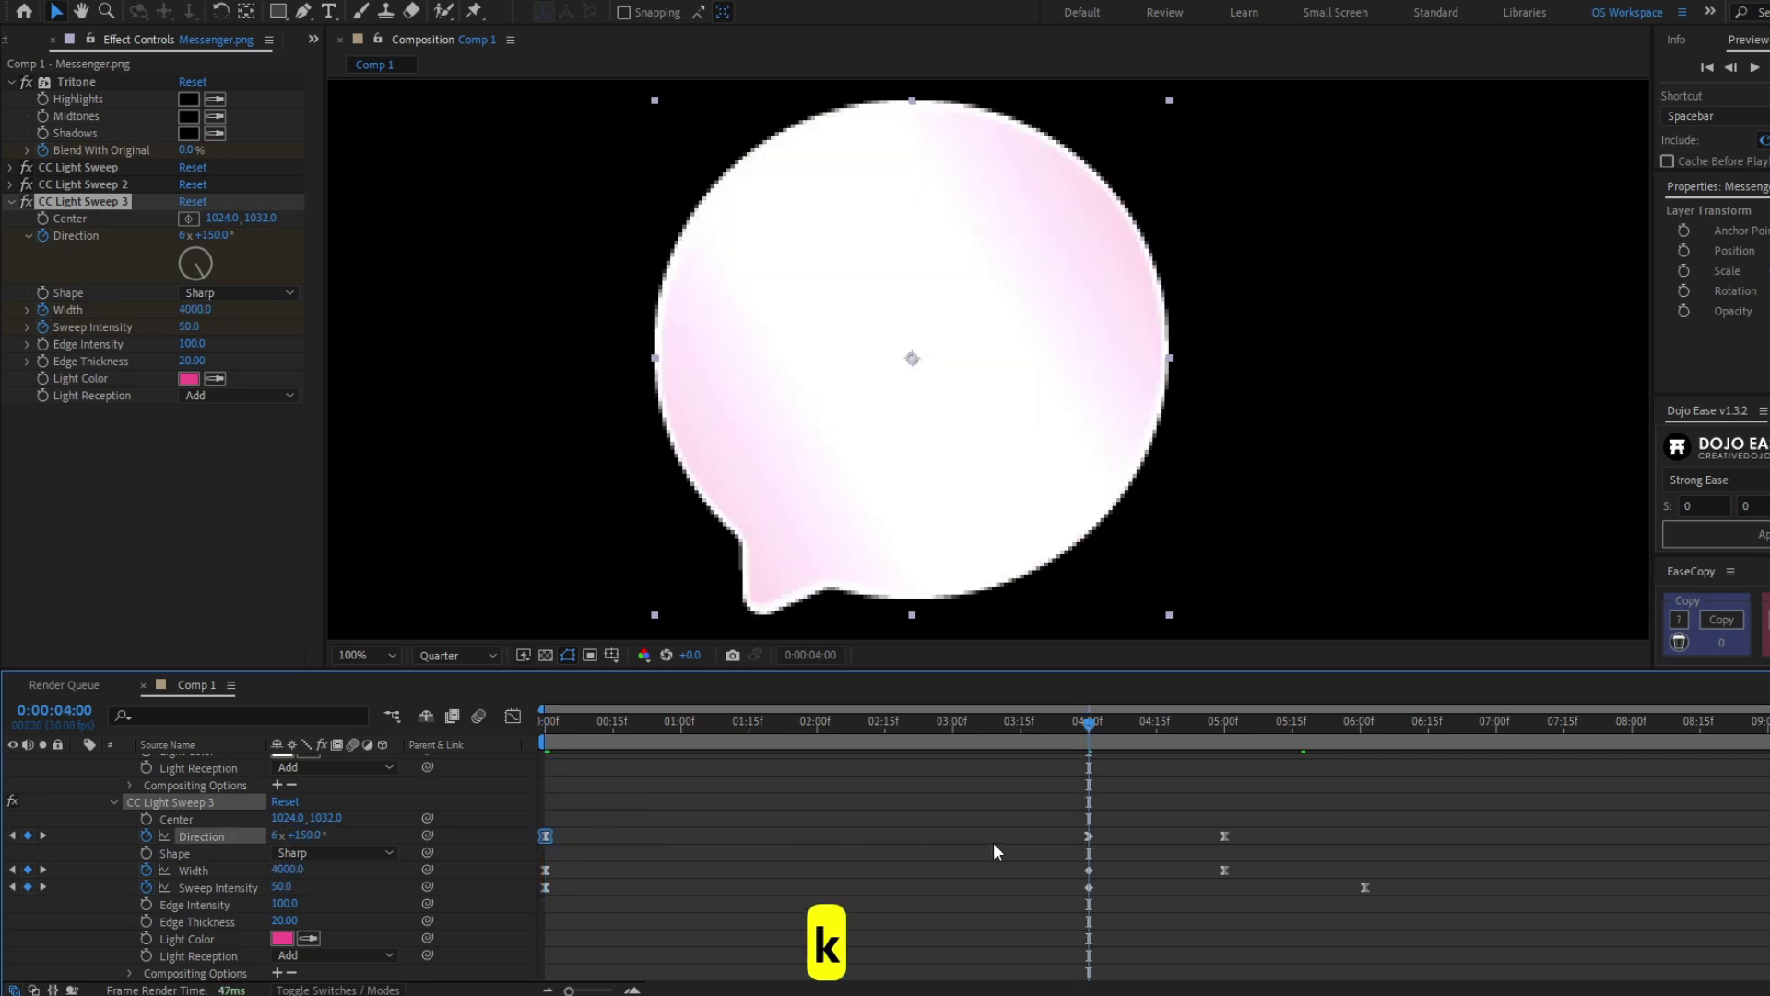
left_click(304, 835)
key("Right")
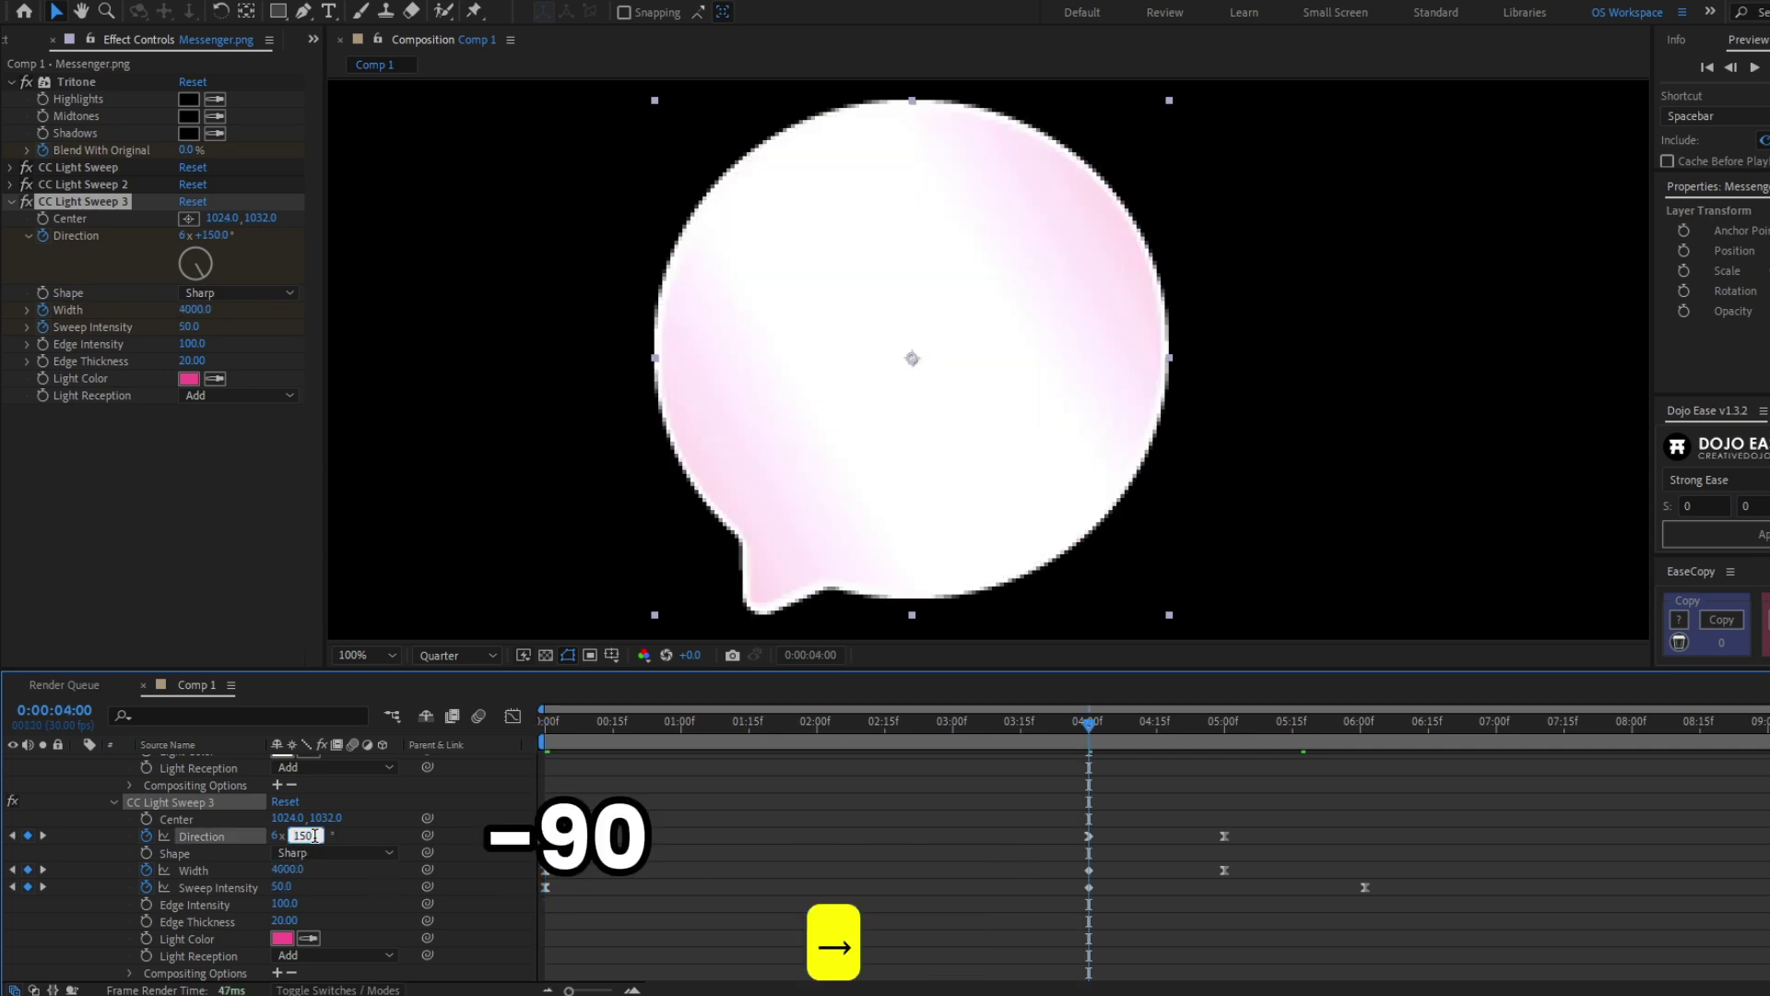
type("-90")
key("Return")
Step: Subtract 90° from the pink light sweep's Direction at 0:00:05:00 and return to the start of the composition
key("k")
left_click(318, 835)
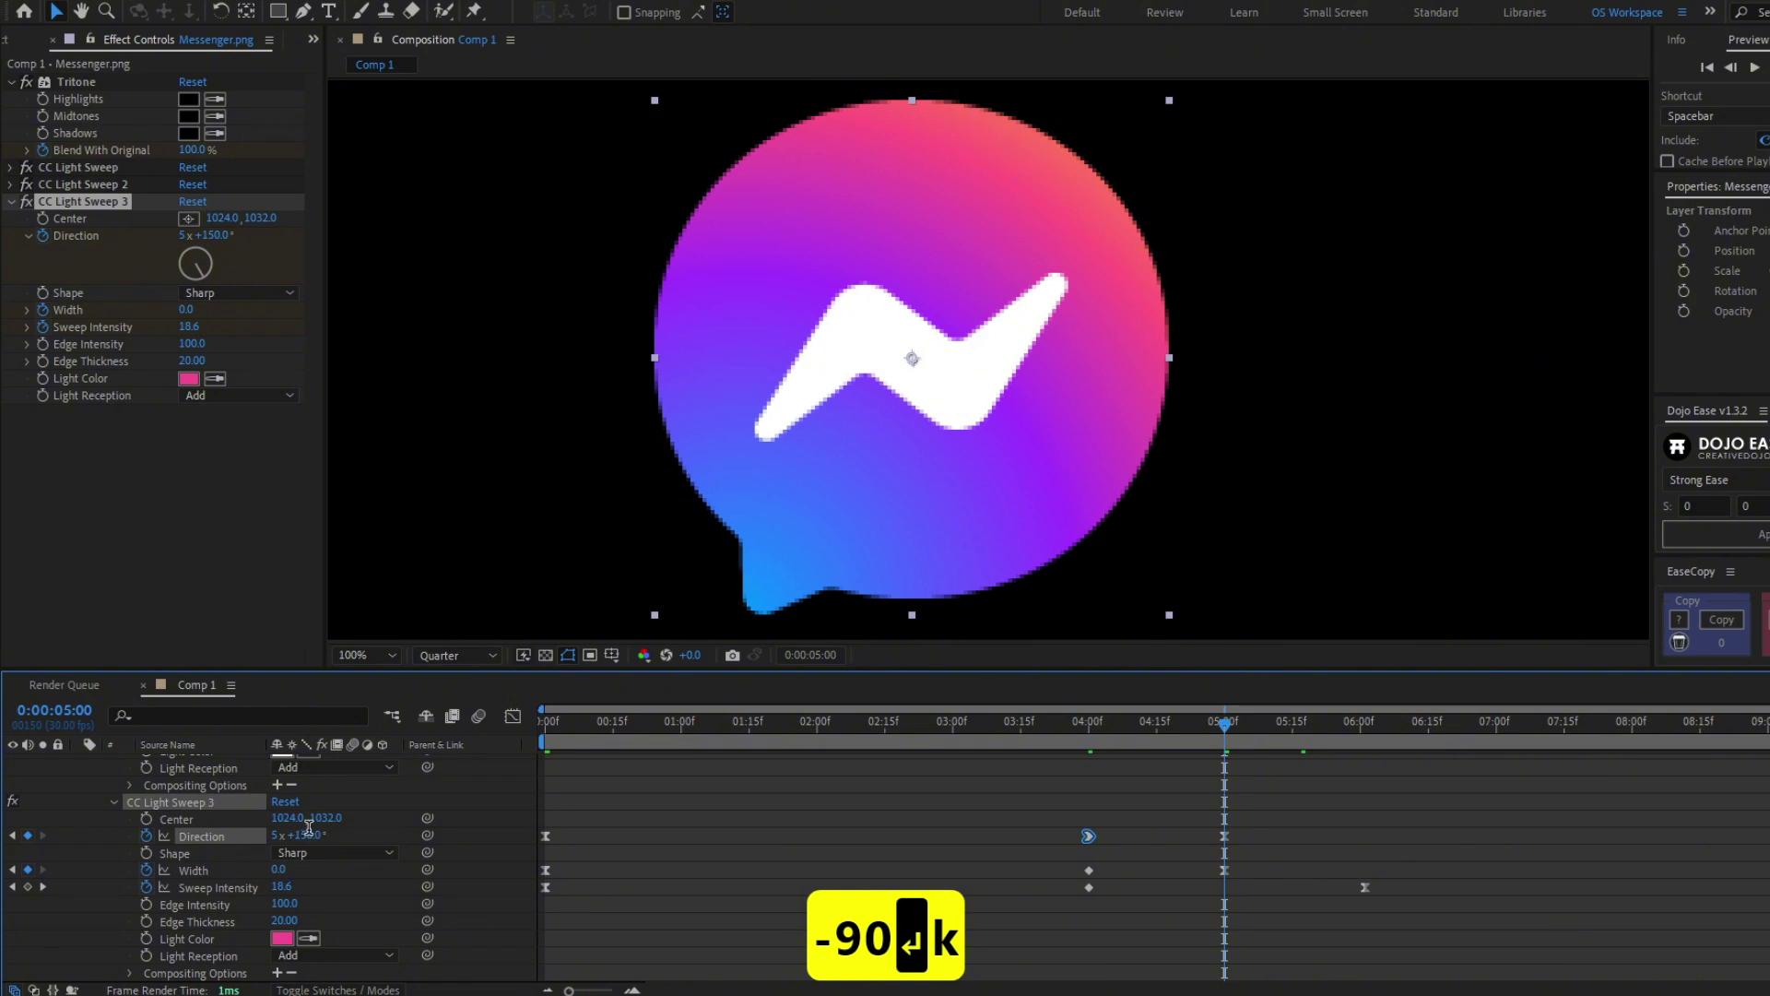
key("Right")
type("-90")
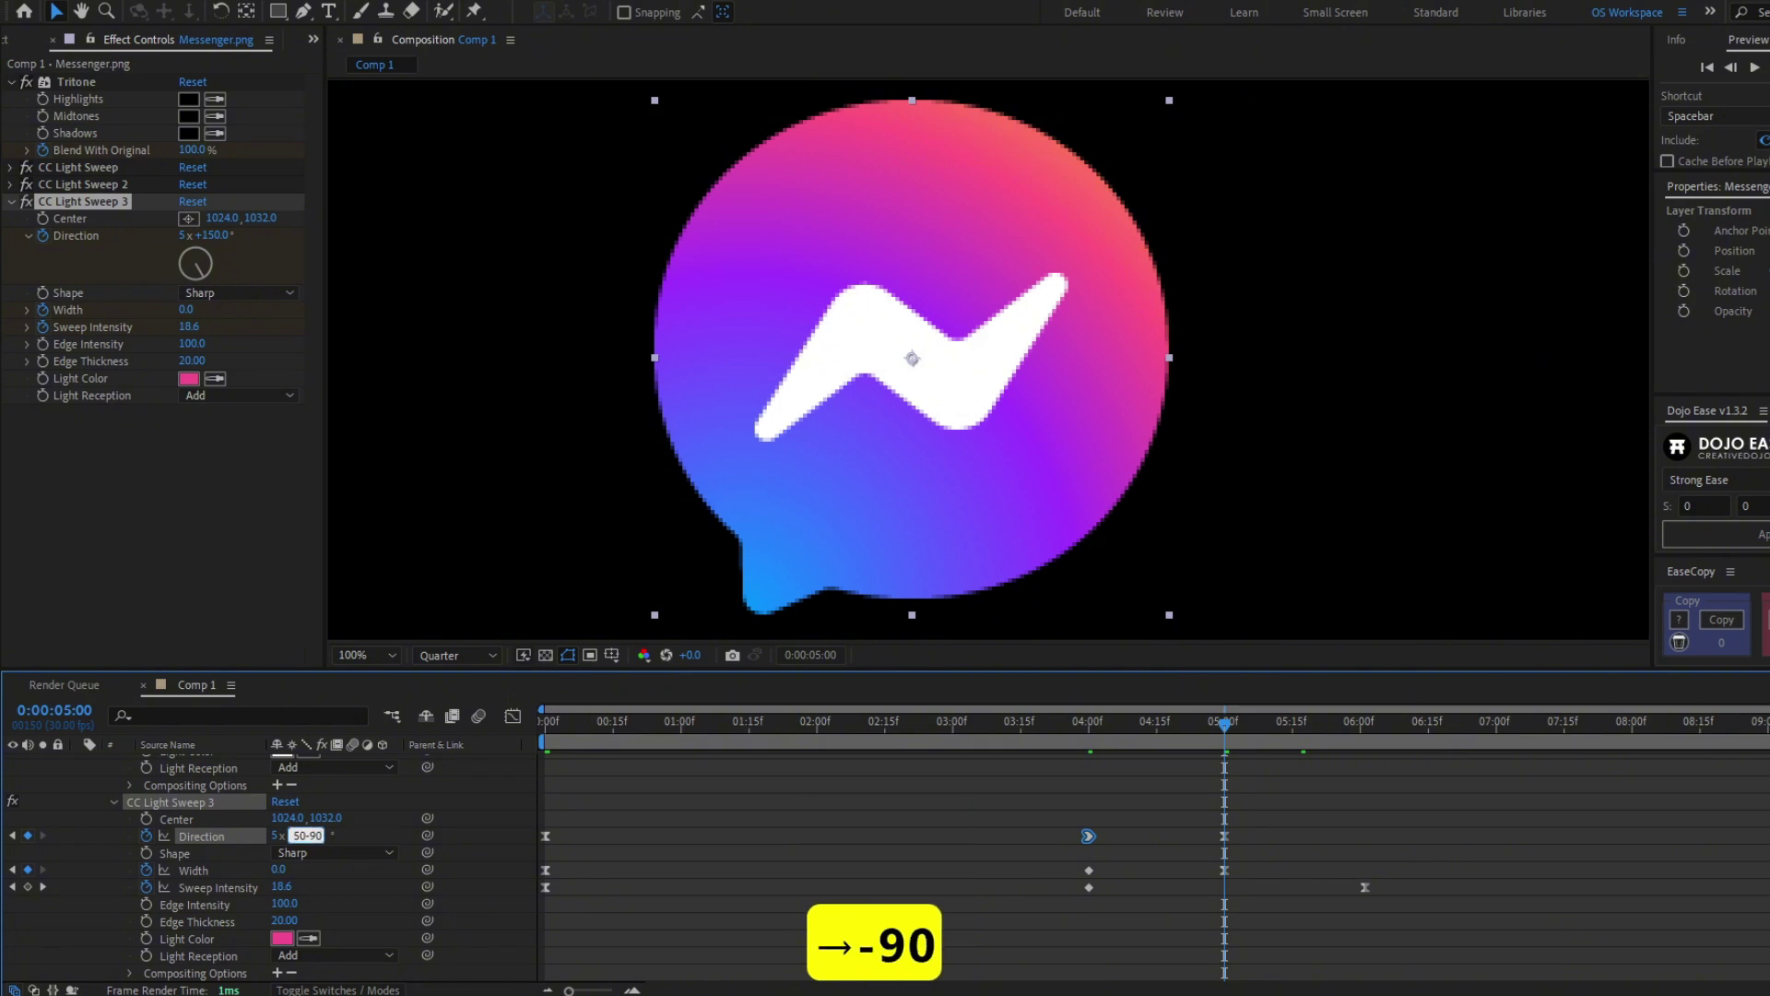
key("Return")
key("Home")
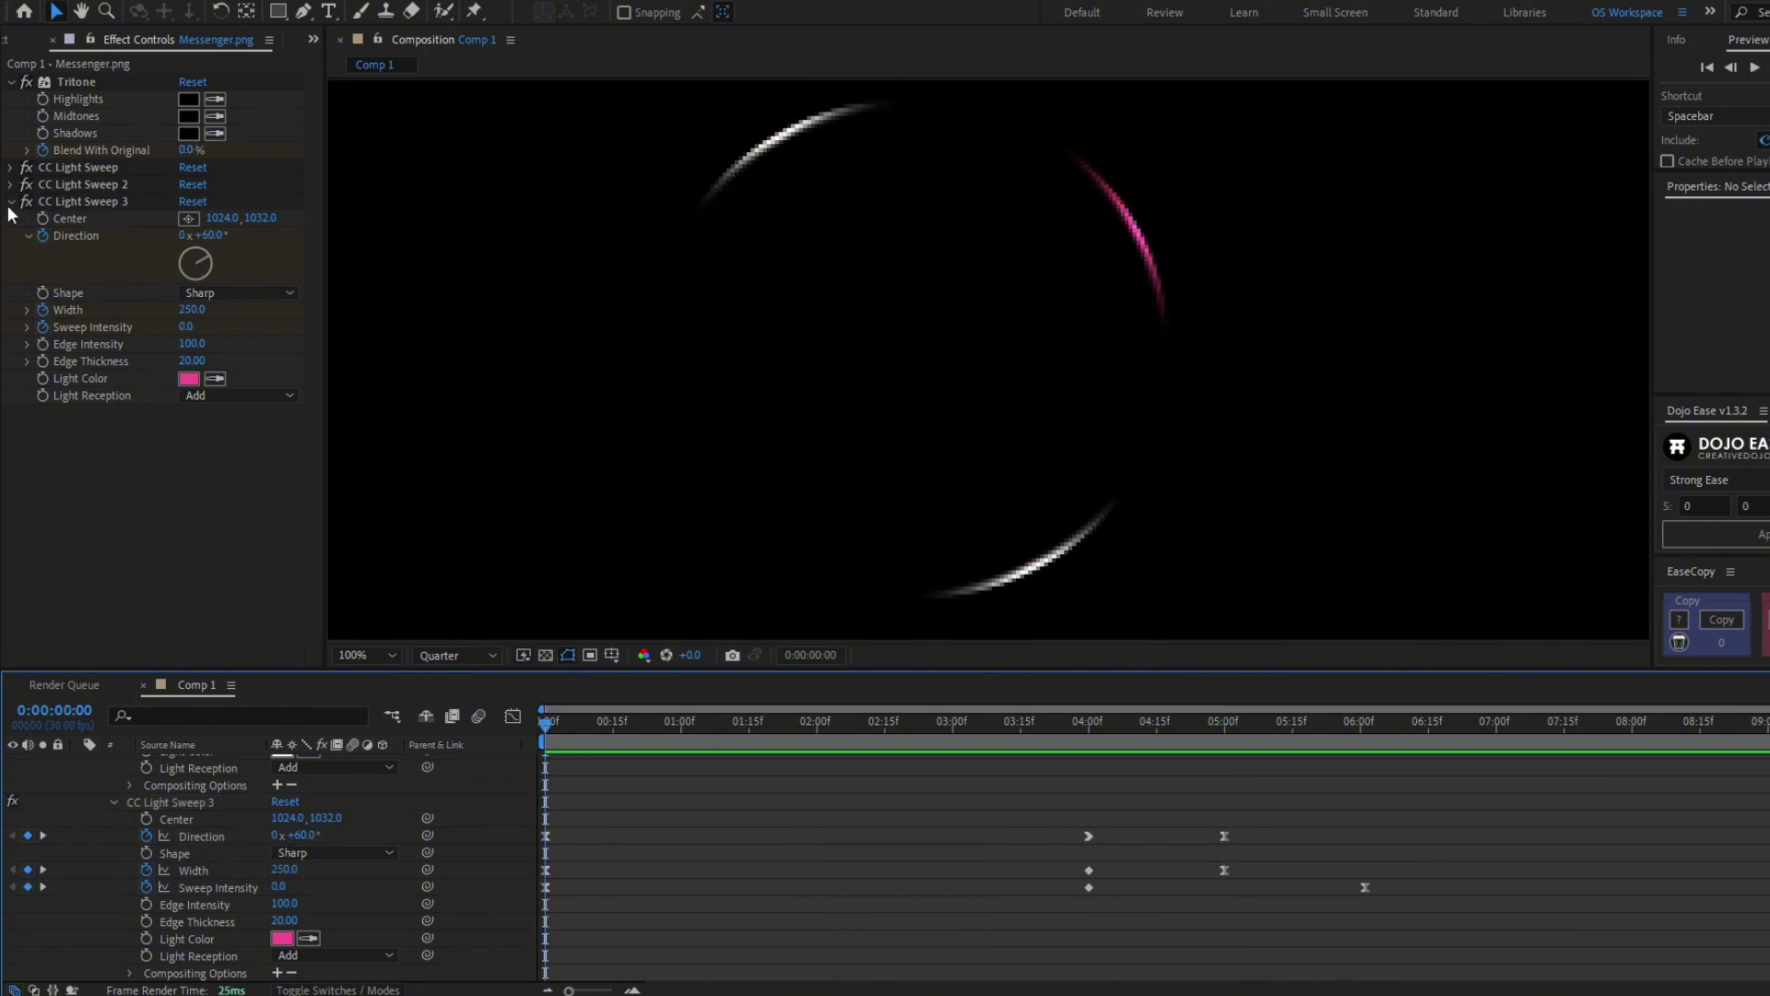
Step: Collapse the pink light sweep's settings and duplicate the effect
left_click(11, 202)
left_click(66, 203)
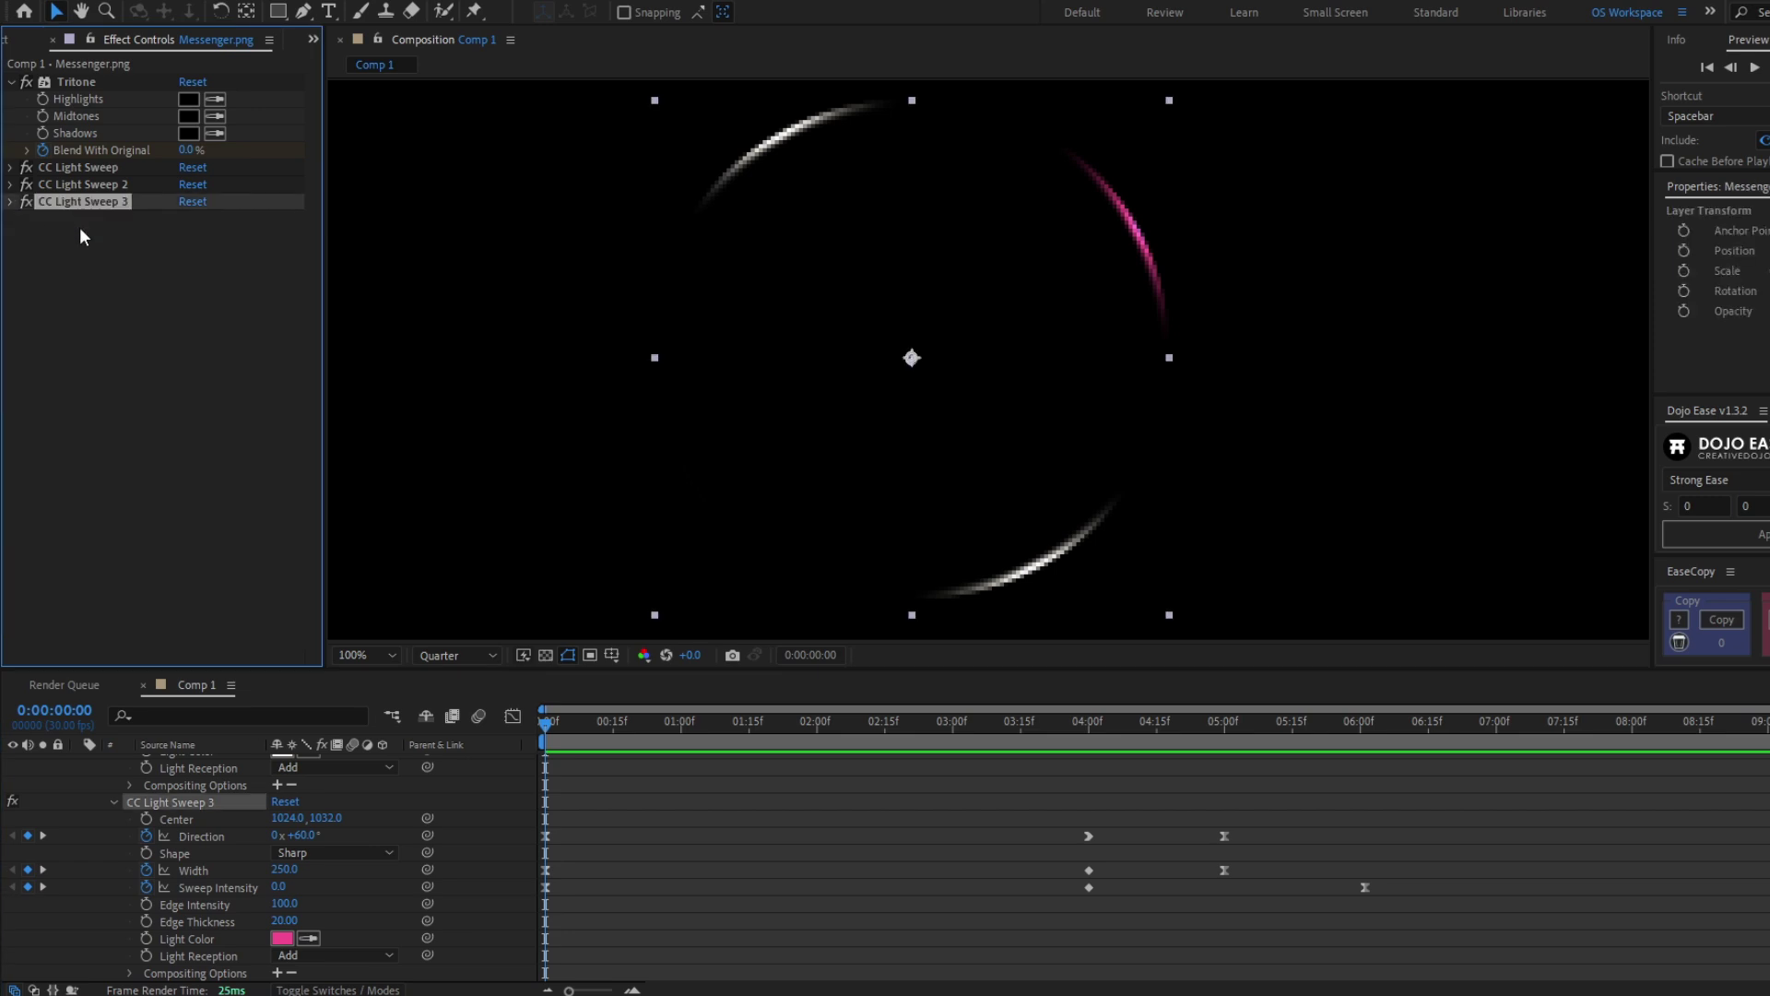
key("ctrl+d")
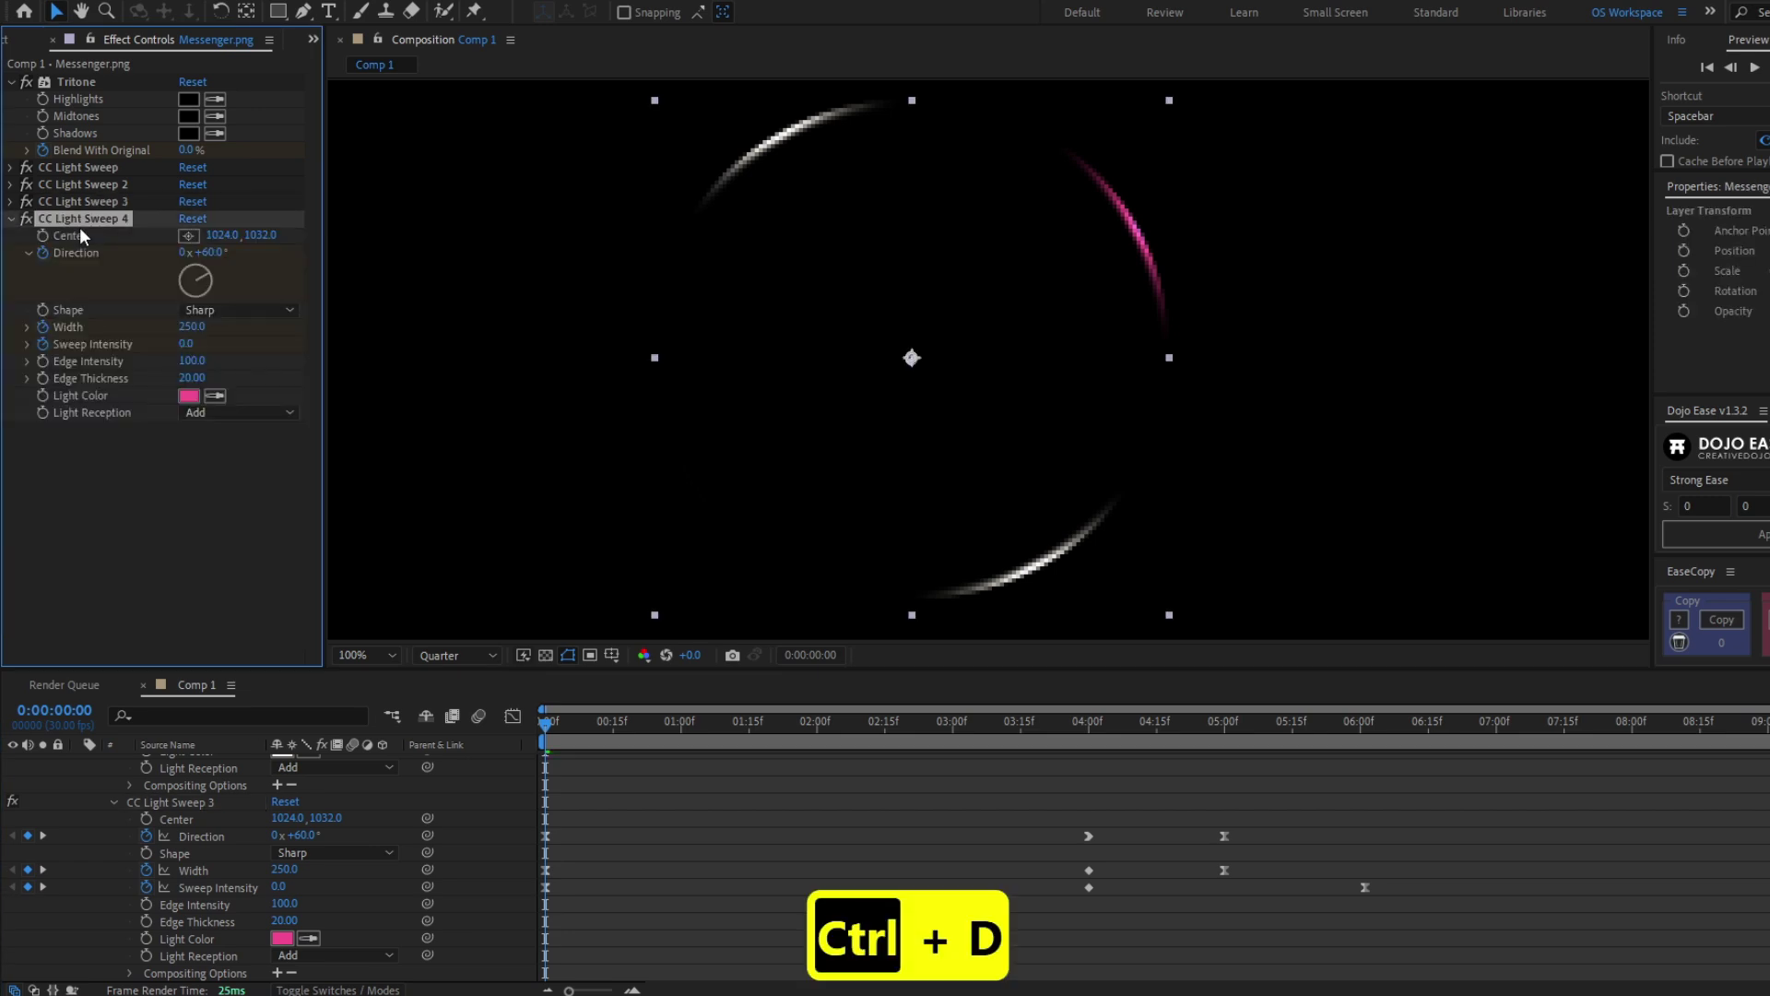
Step: Add 180° to the duplicated pink light sweep's Direction at 0:00:00:00 and 0:00:04:00
scroll(660, 852, "down", 5)
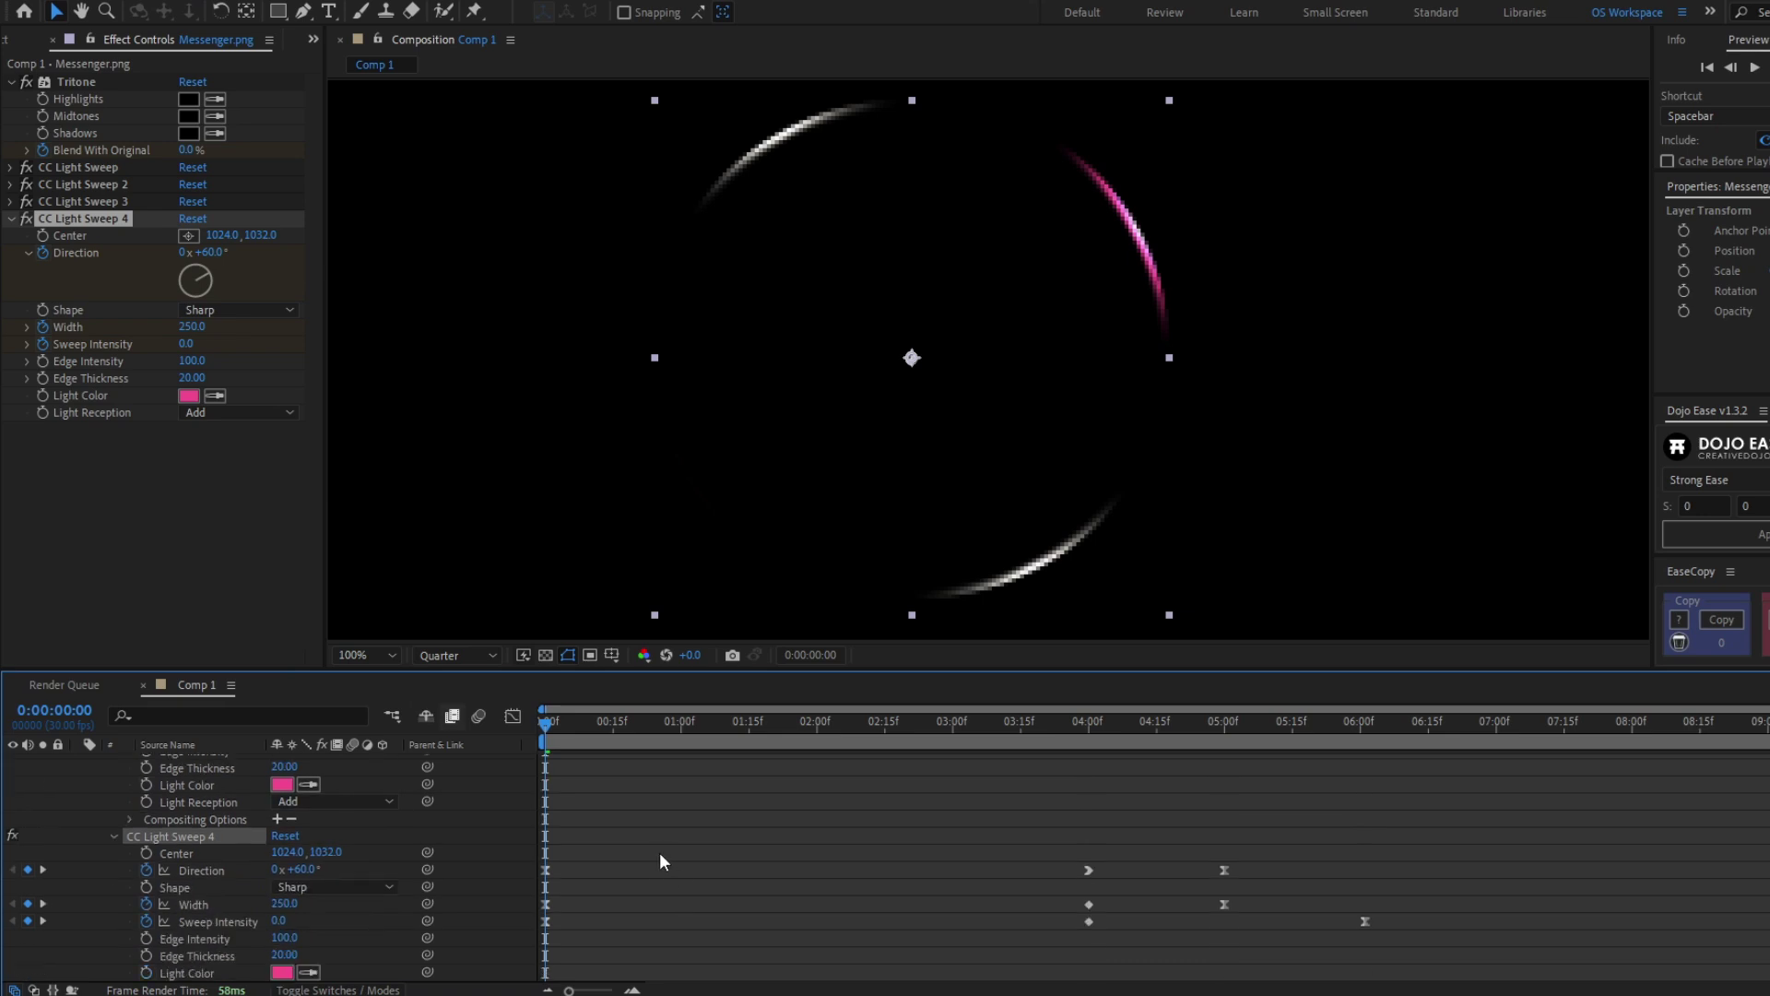
left_click(297, 834)
key("Right")
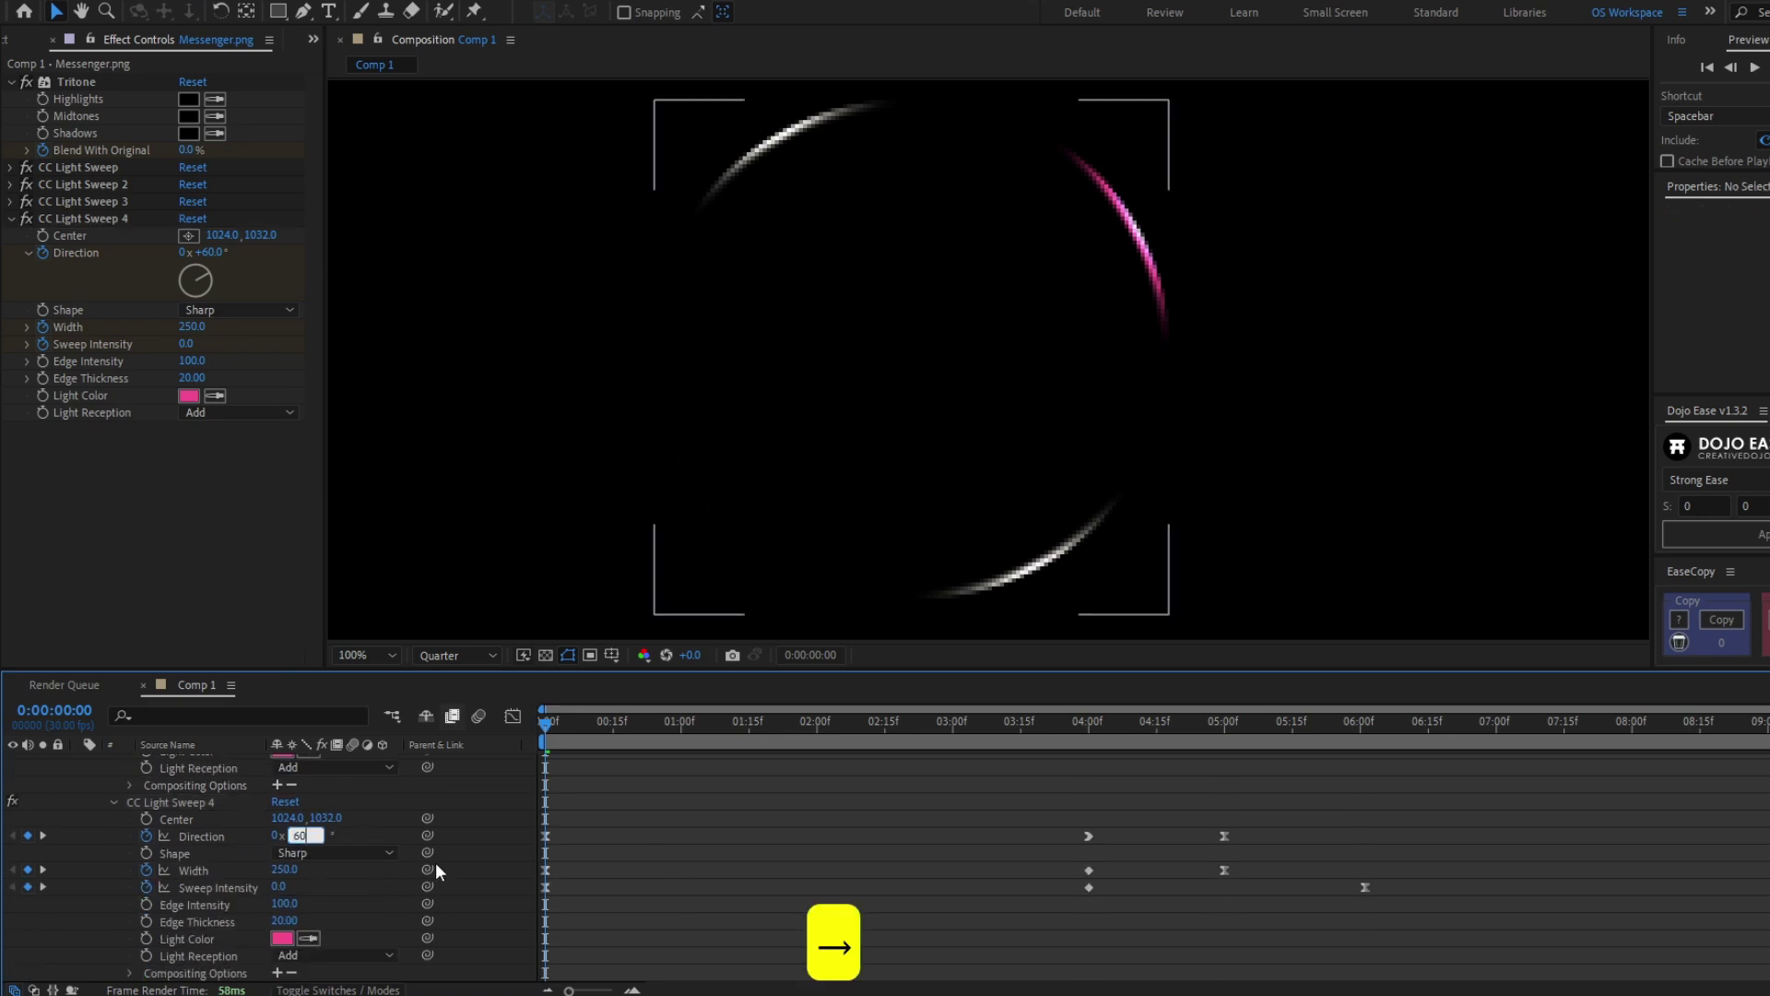
type("+180")
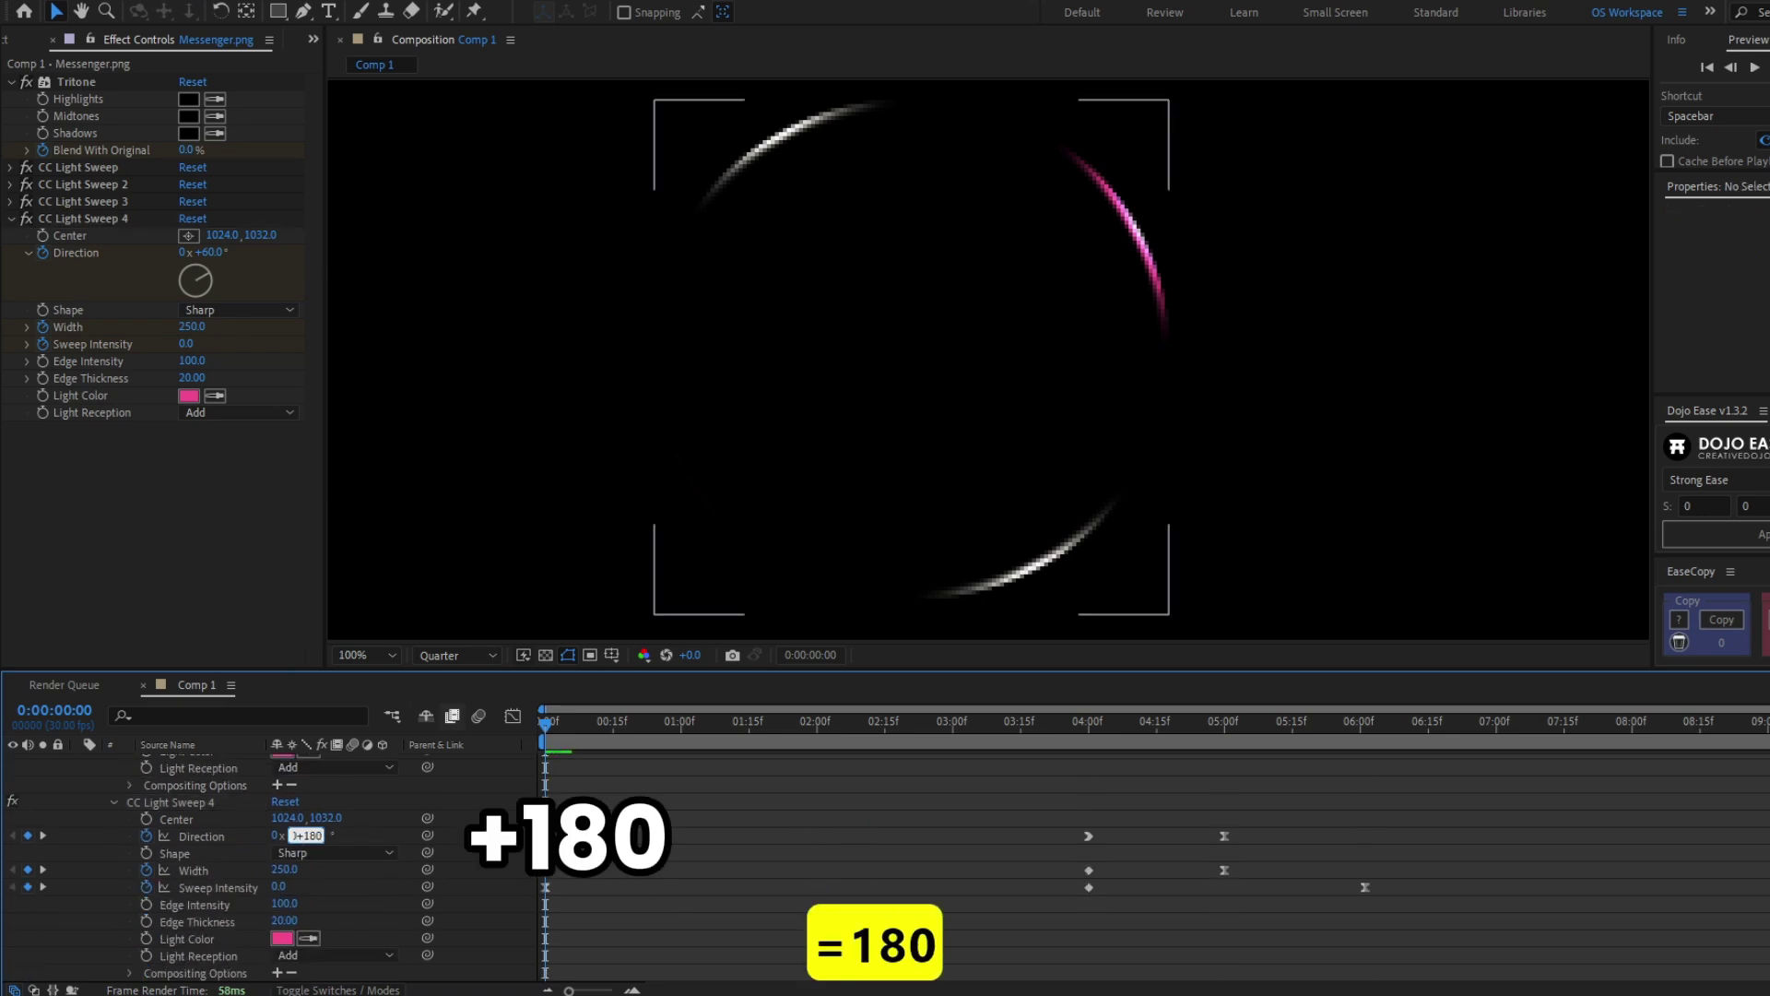
key("Return")
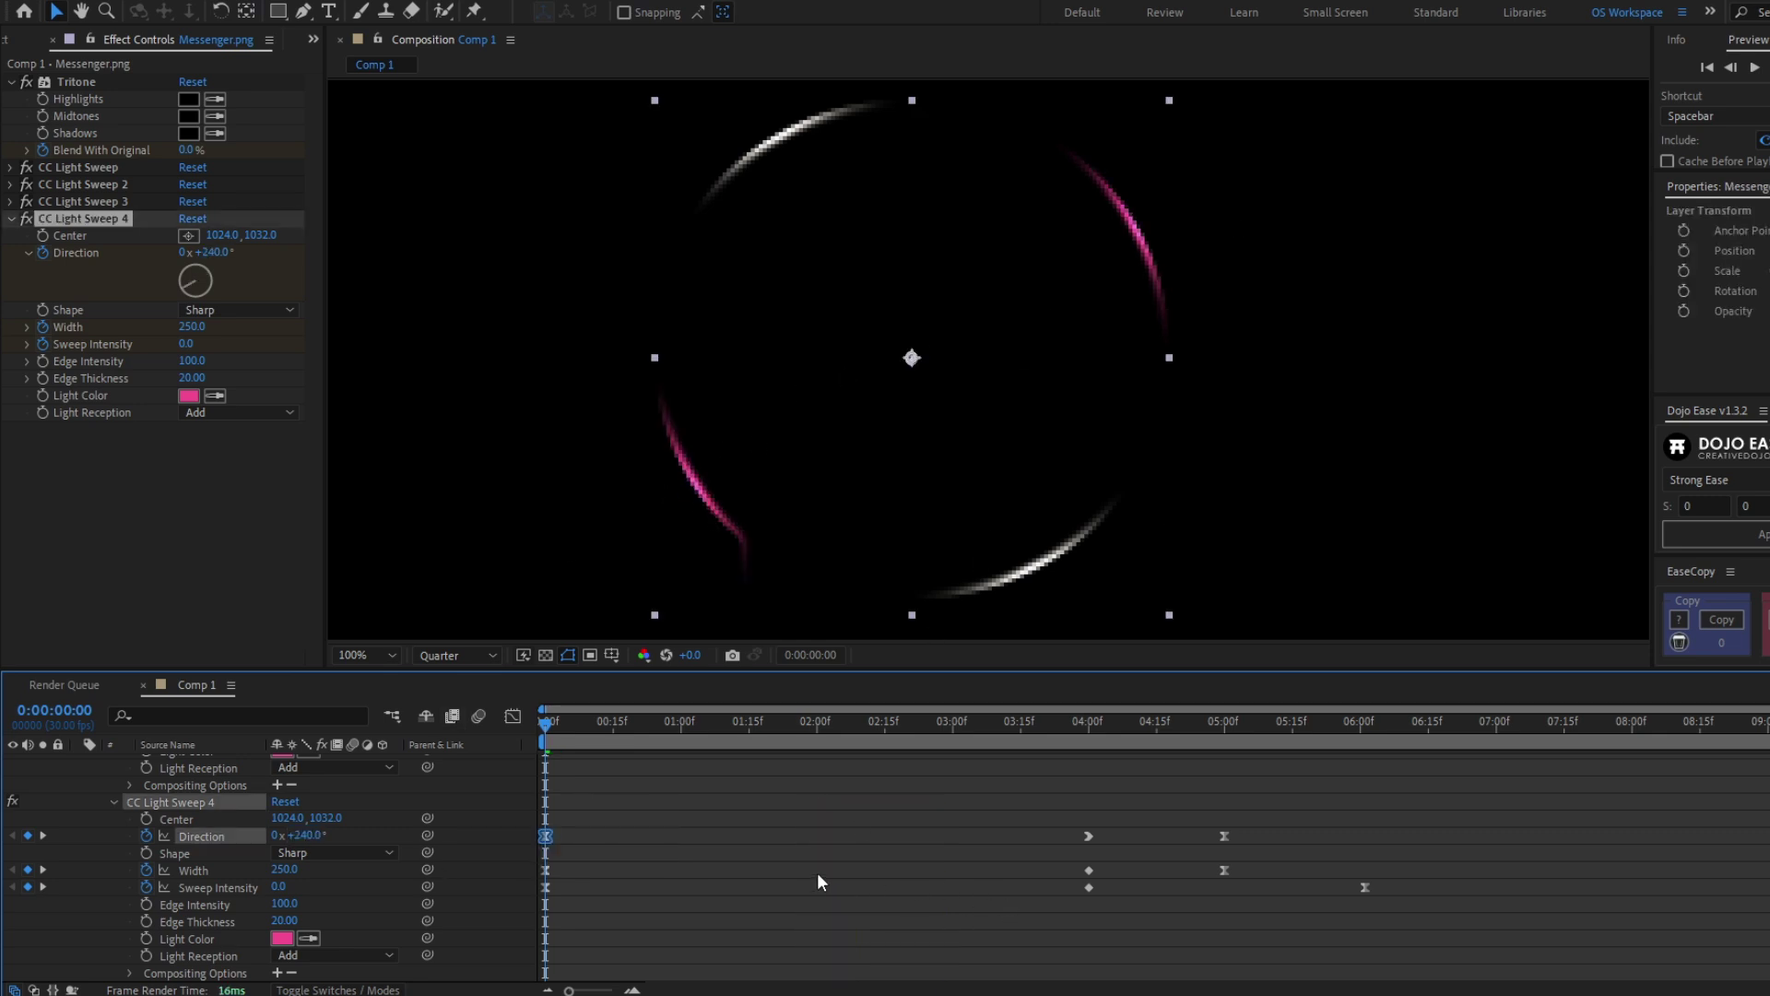
key("k")
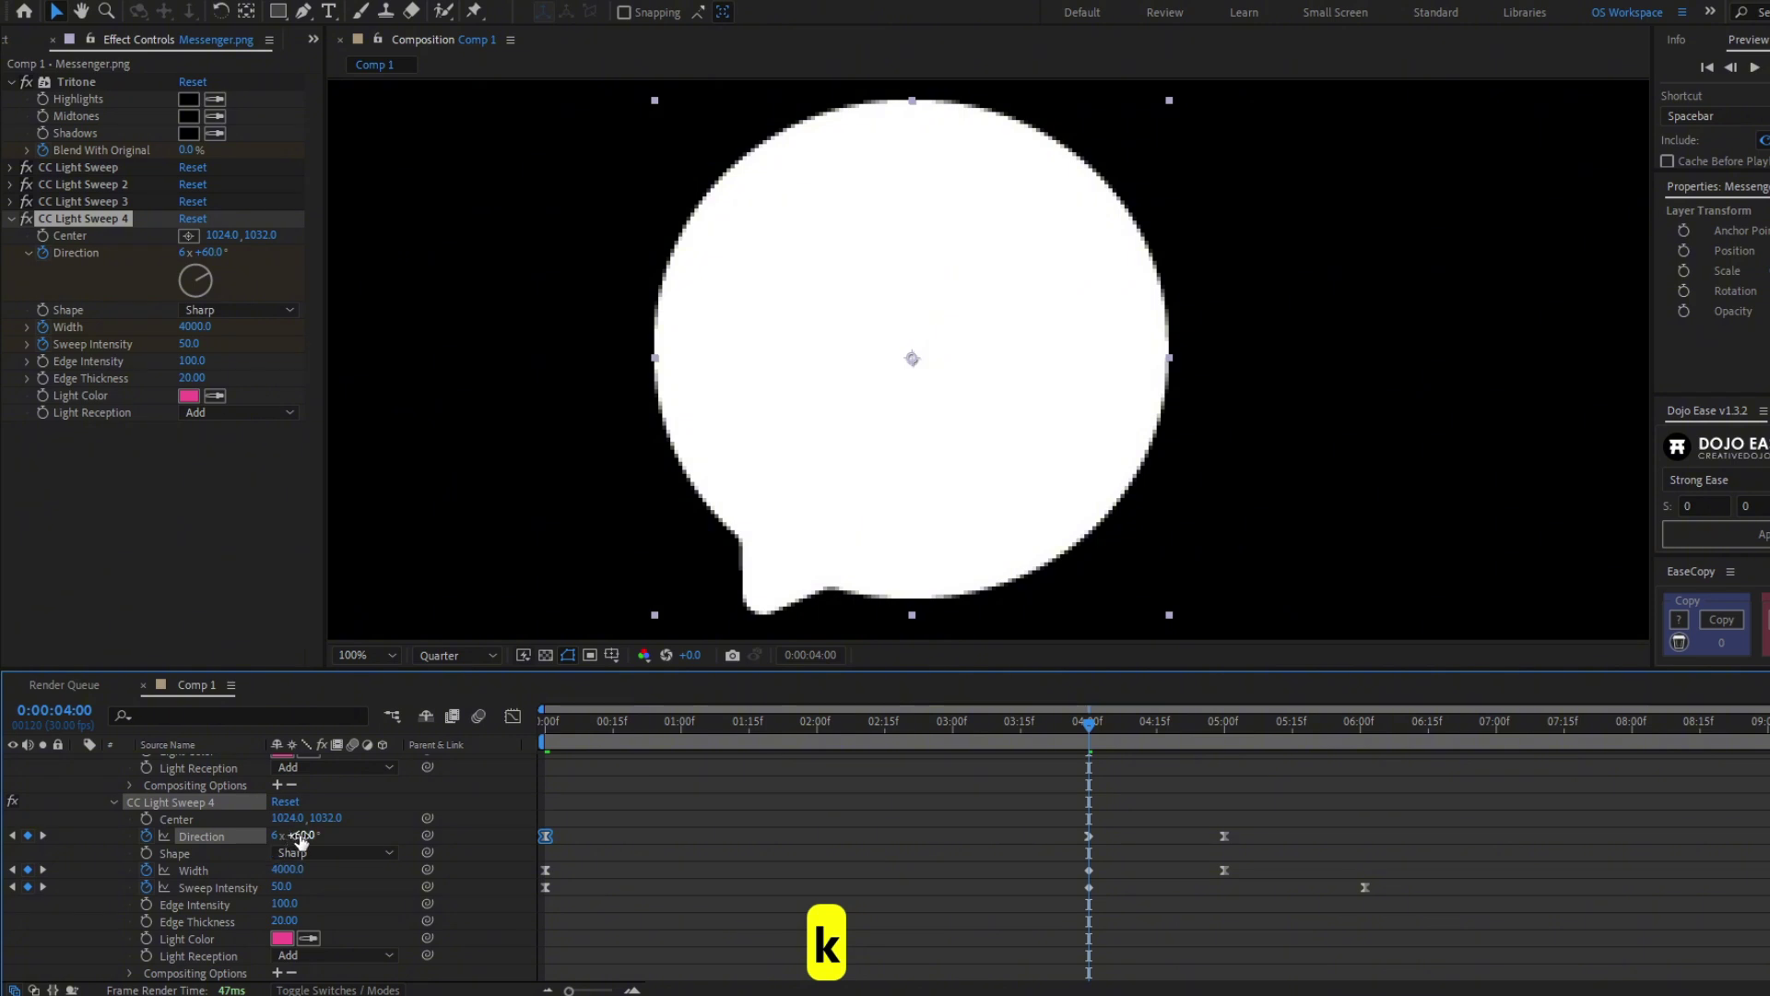
Step: Preview the four light sweeps from the start of the composition and return to 0:00:00:00
key("Home")
key("space")
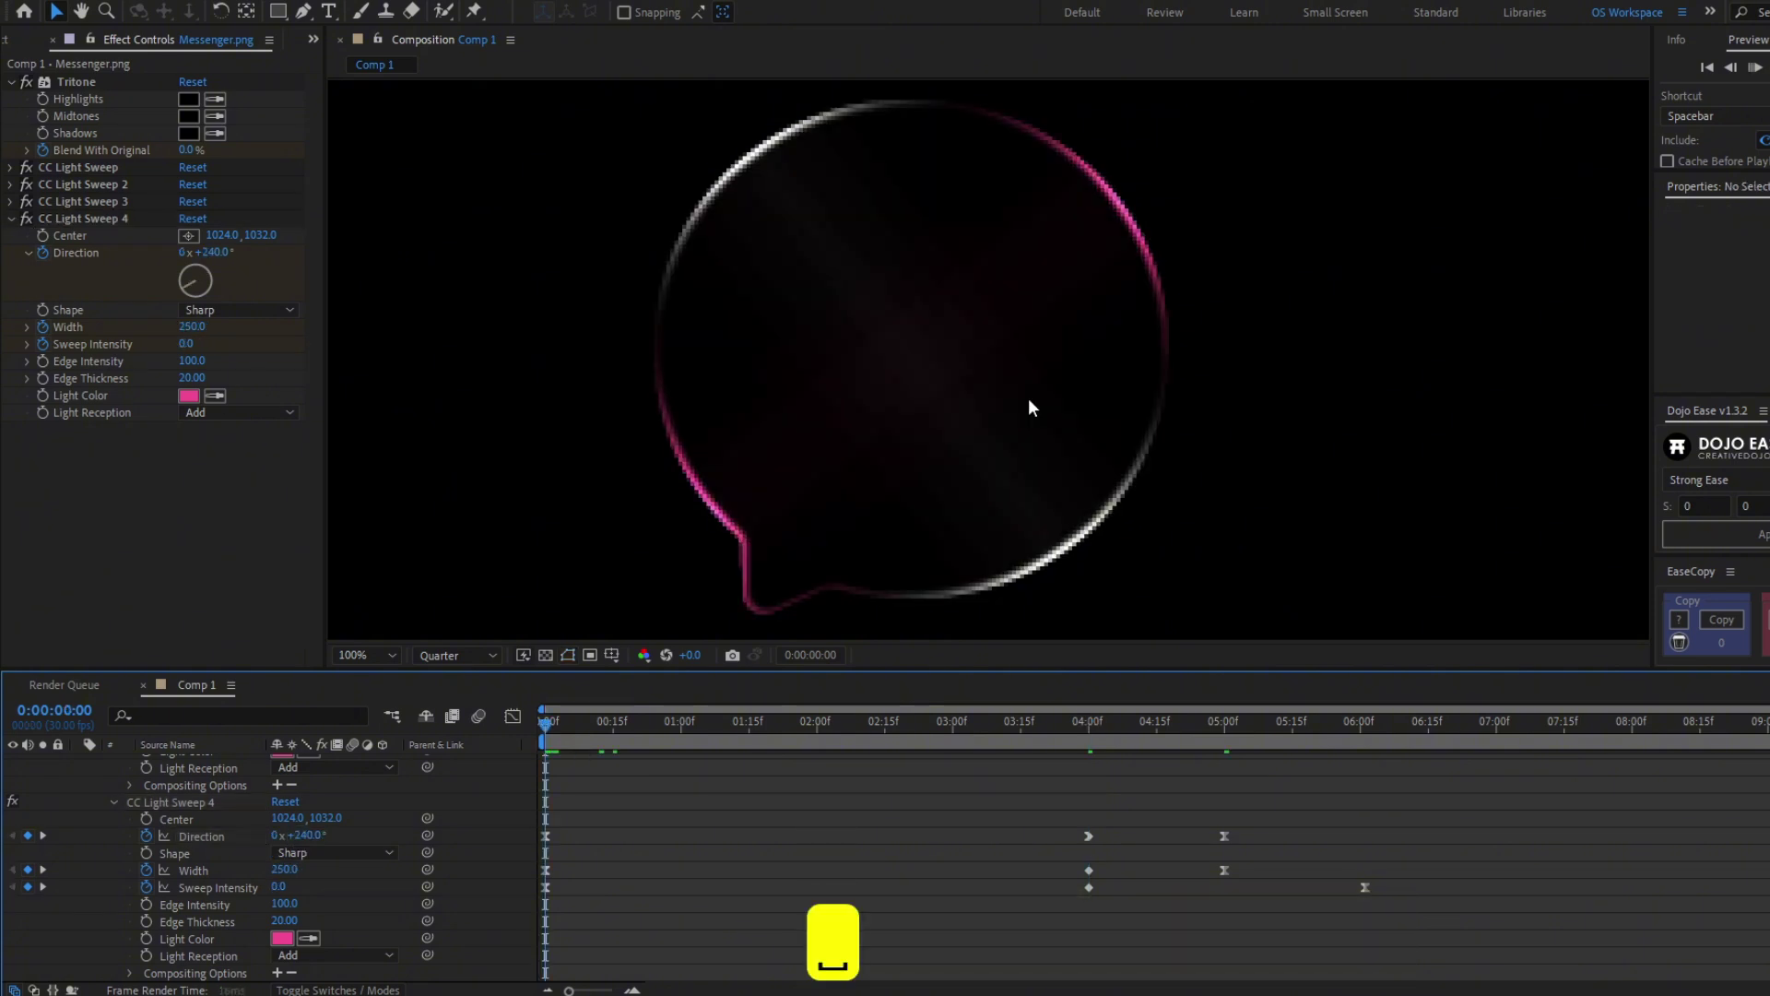
key("space")
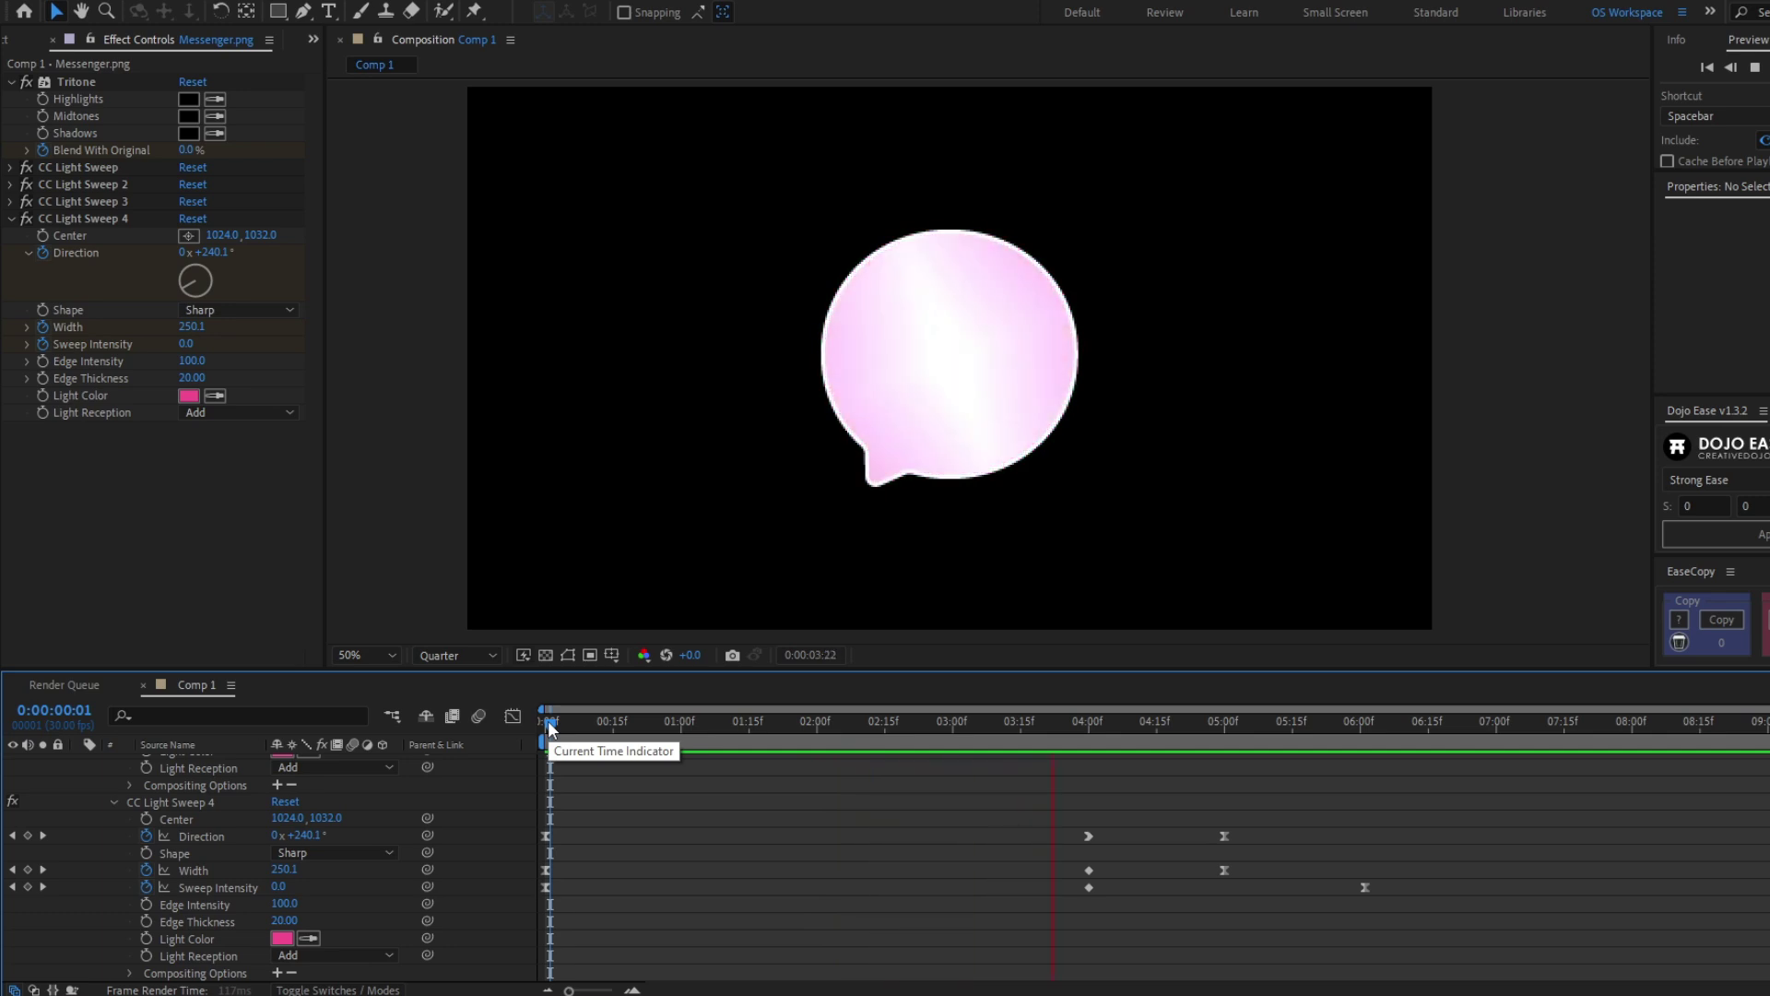
left_click(544, 723)
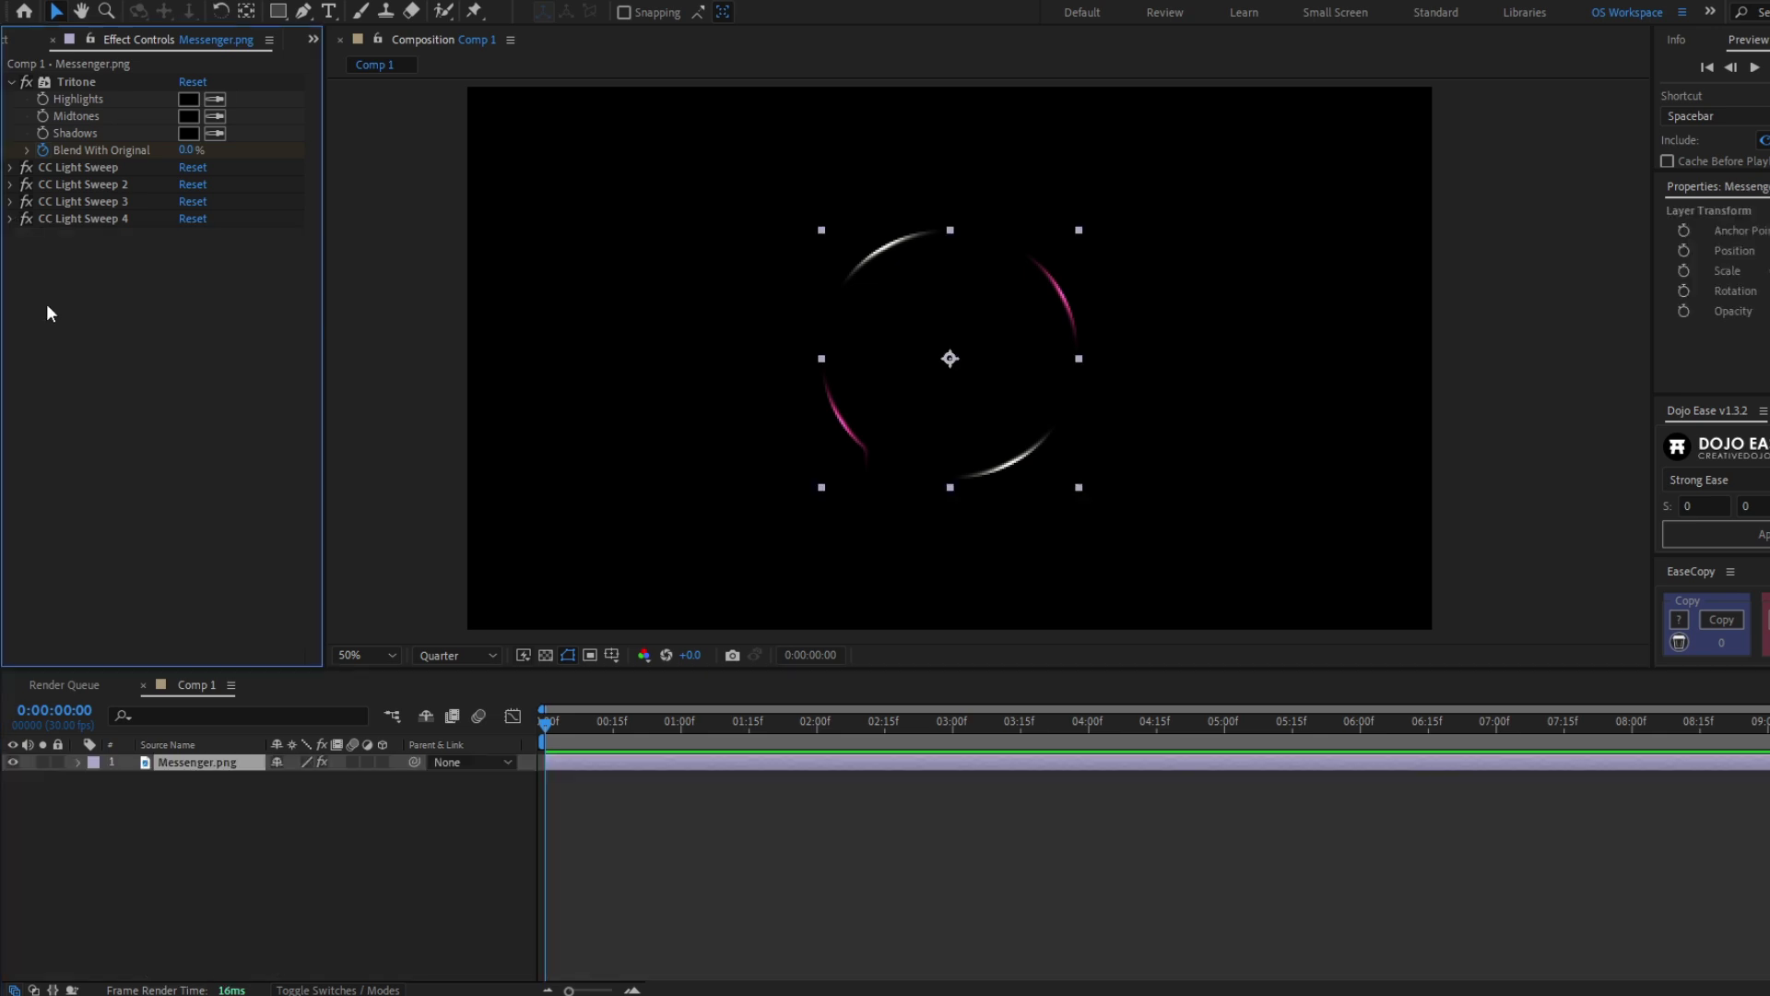
Step: Add a Glow effect to the Messenger layer with Threshold 100%, Radius 80 and Intensity 2
key("ctrl+space")
type("glow")
key("Return")
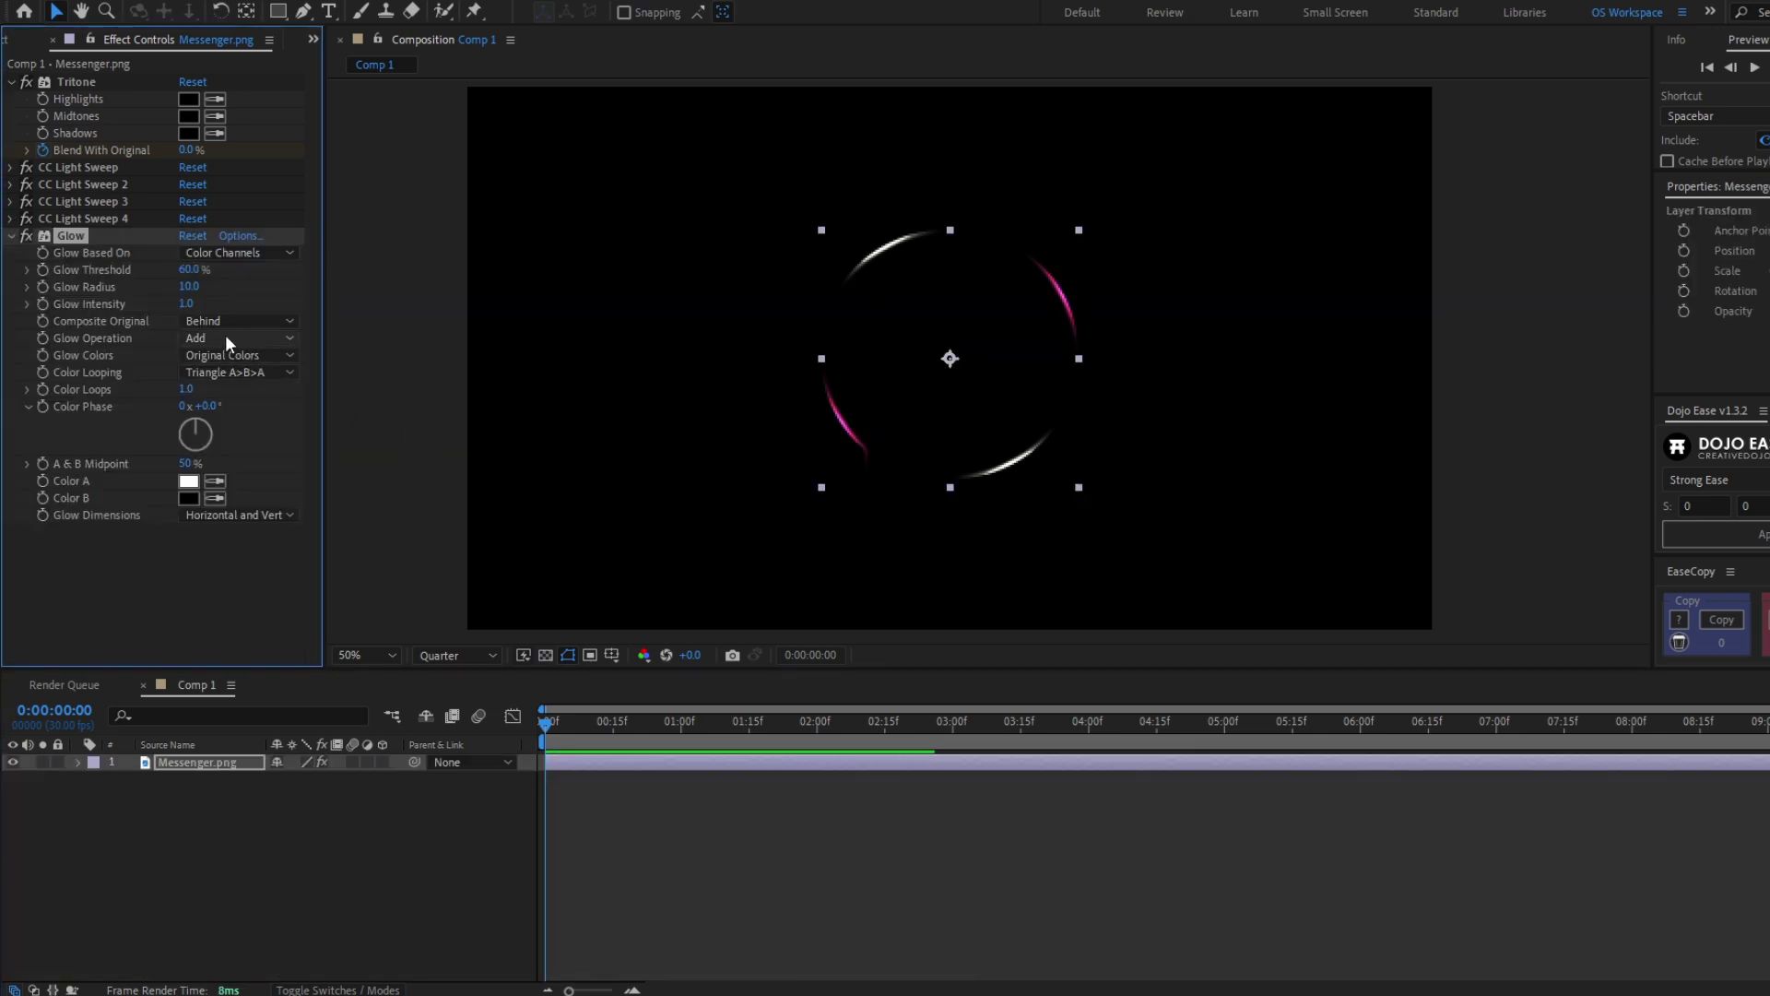
left_click(190, 270)
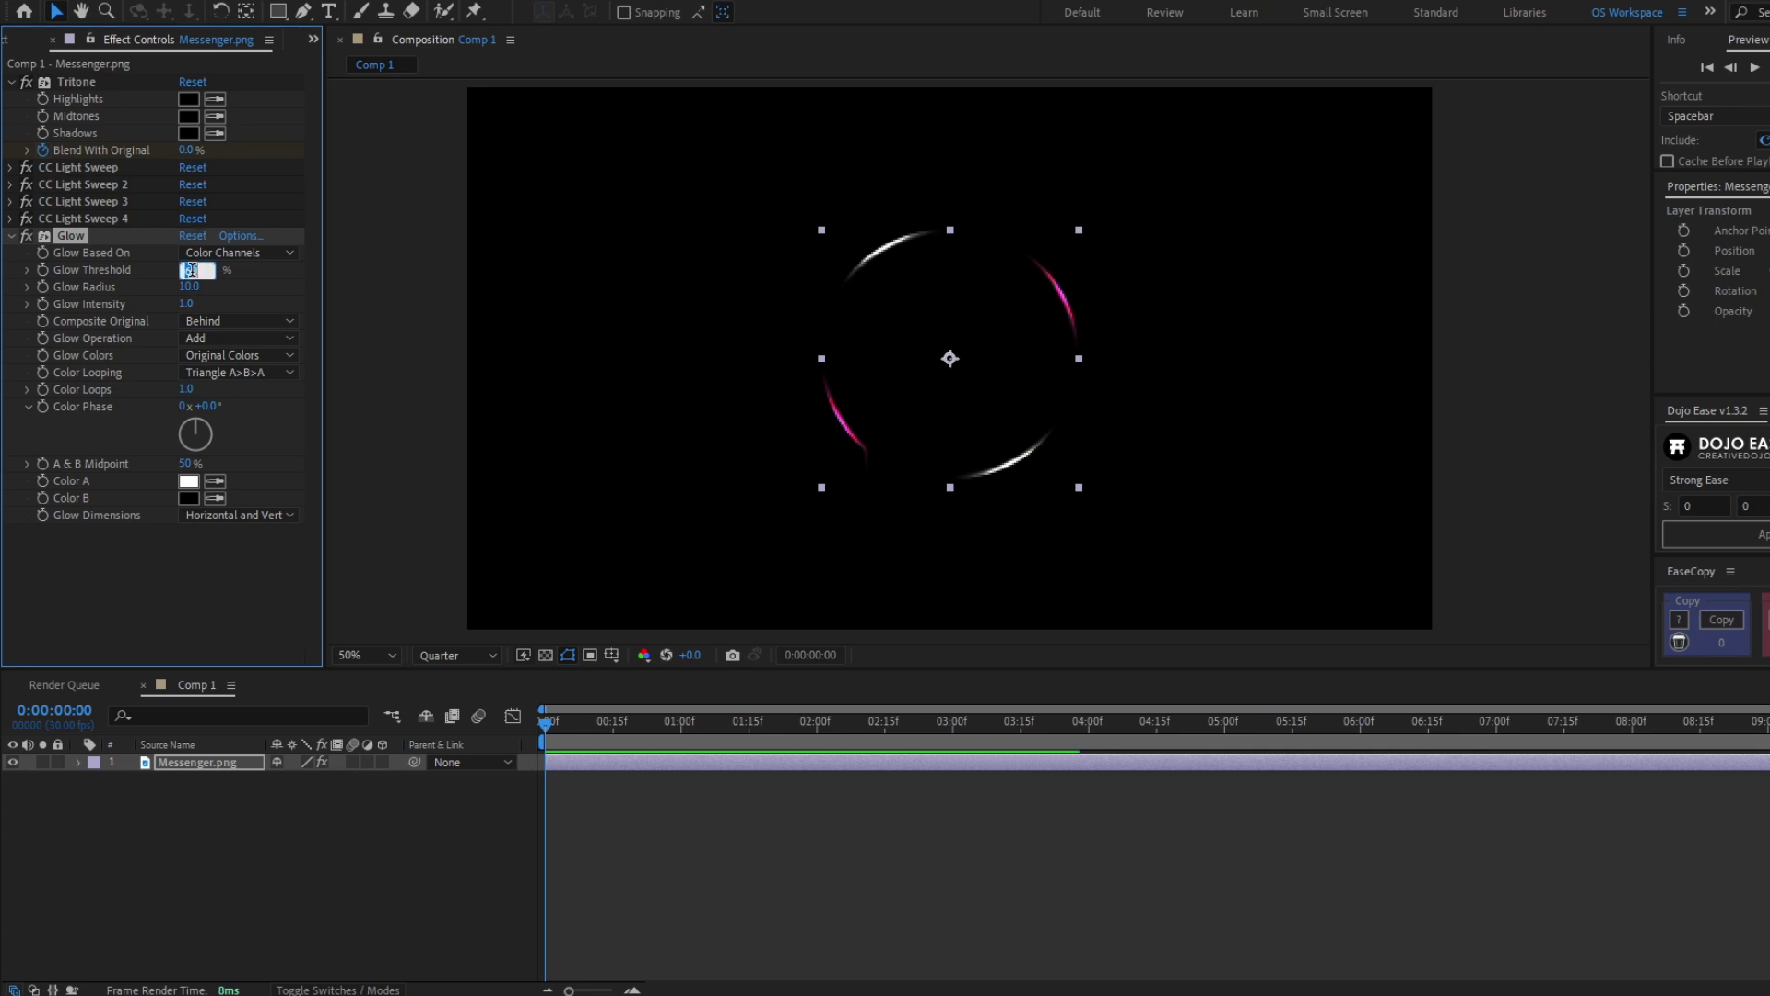
type("100")
key("Tab")
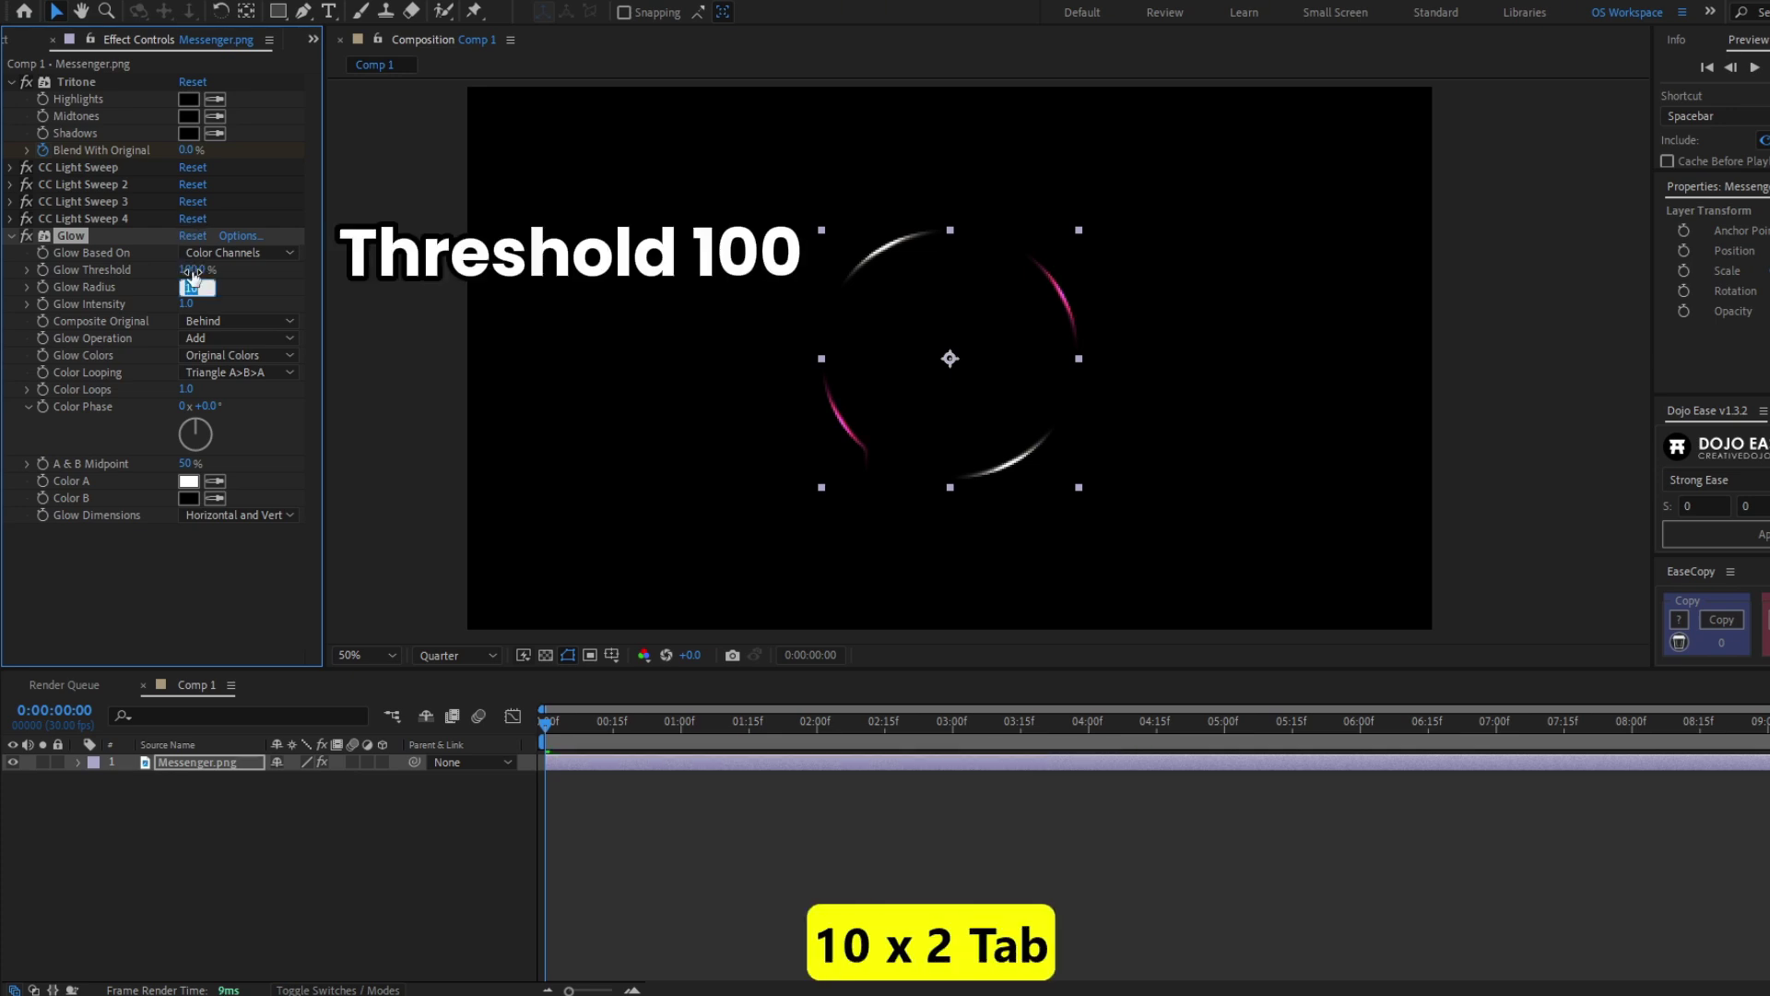
type("80")
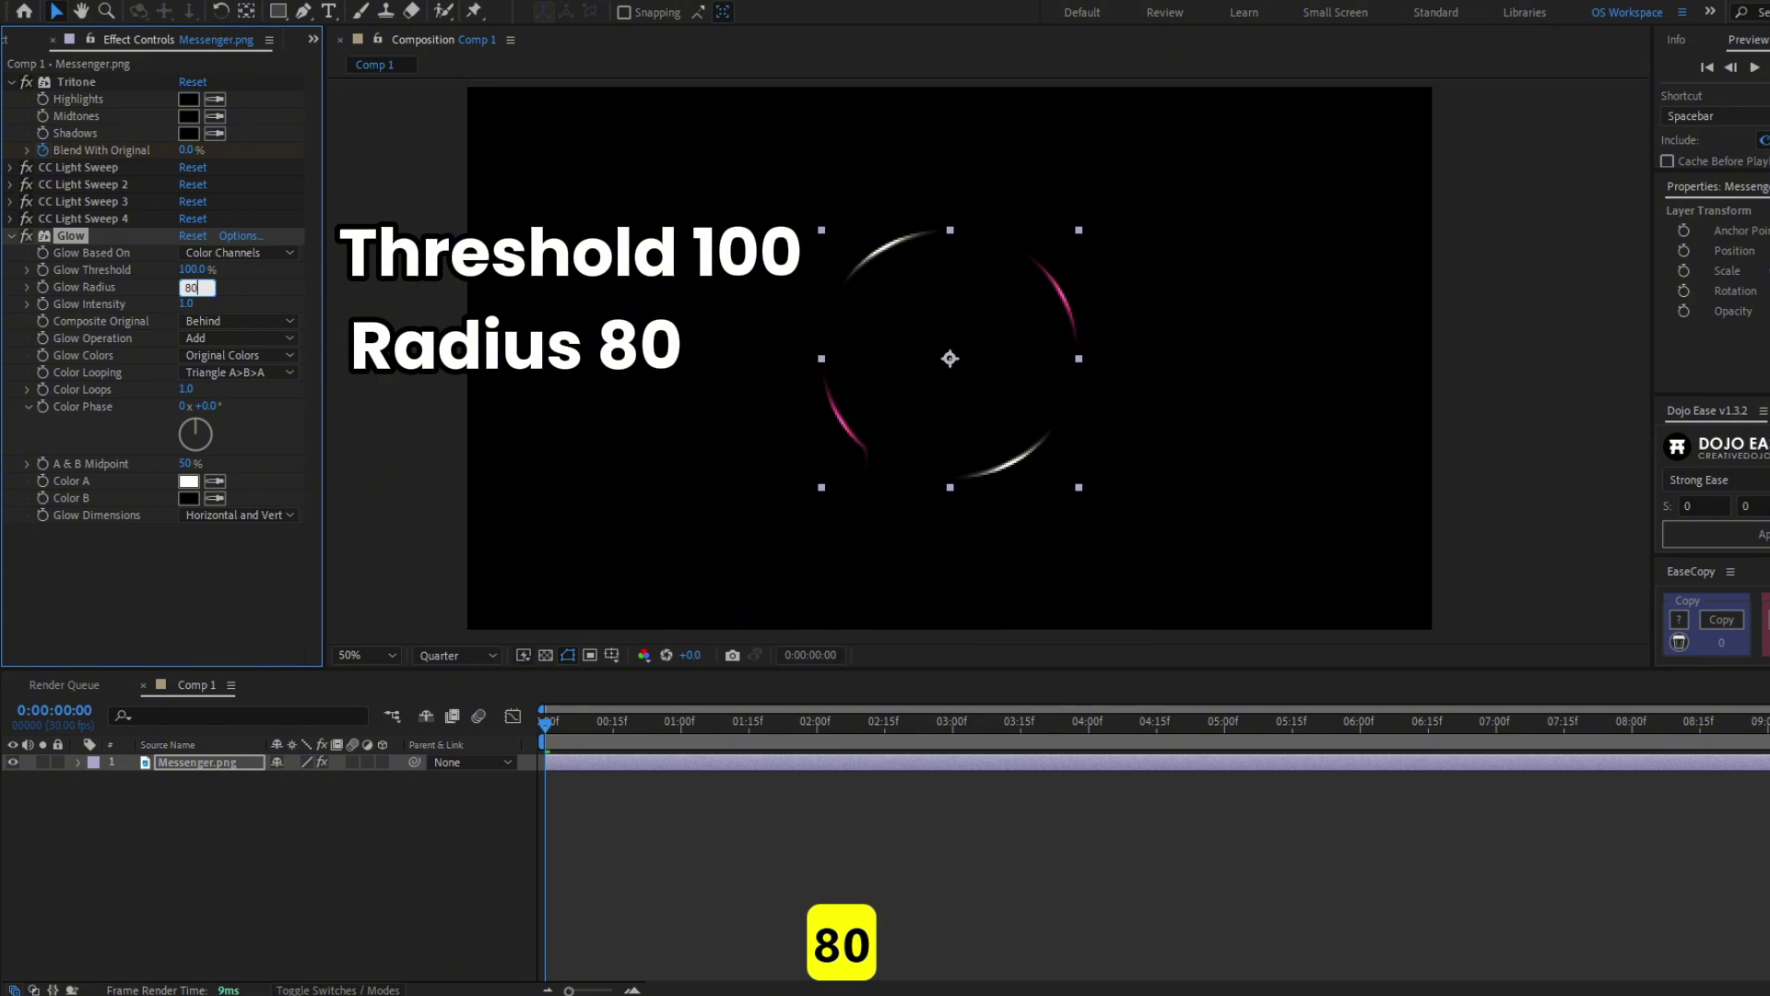
key("Tab")
type("2")
key("Return")
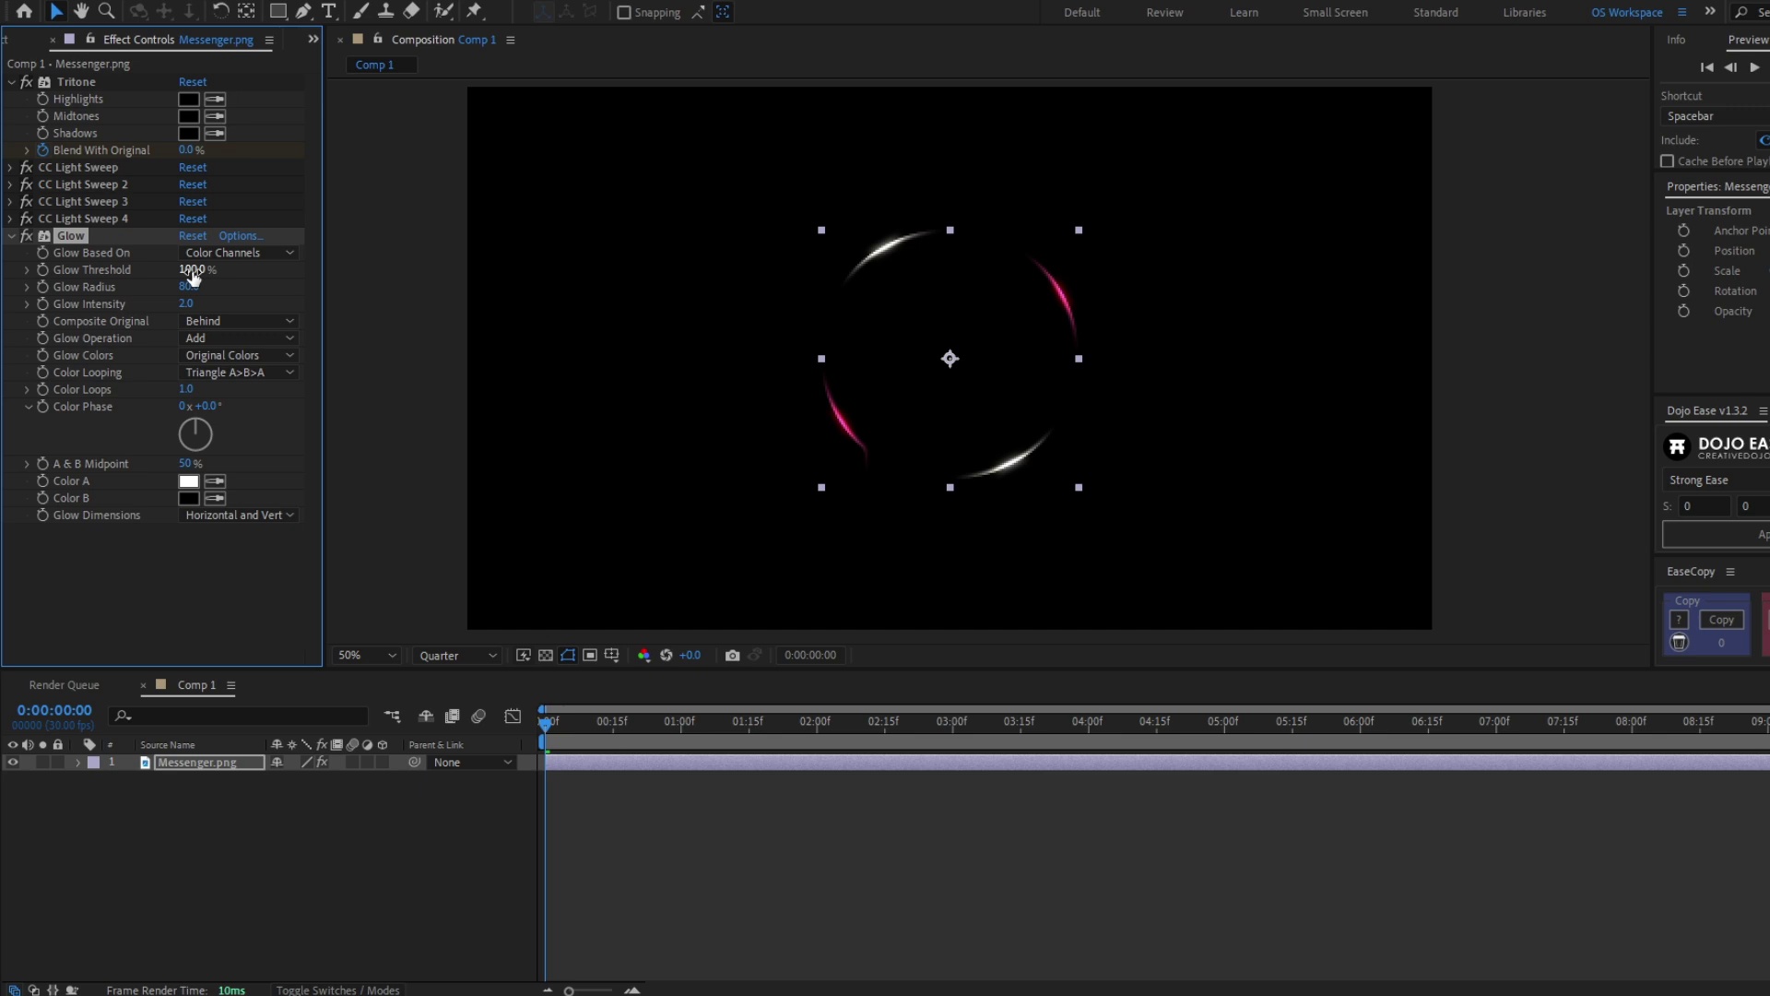
Step: Duplicate the Glow effect and set the copy's Threshold to 50%, Radius to 240 and Intensity to 1
key("ctrl+d")
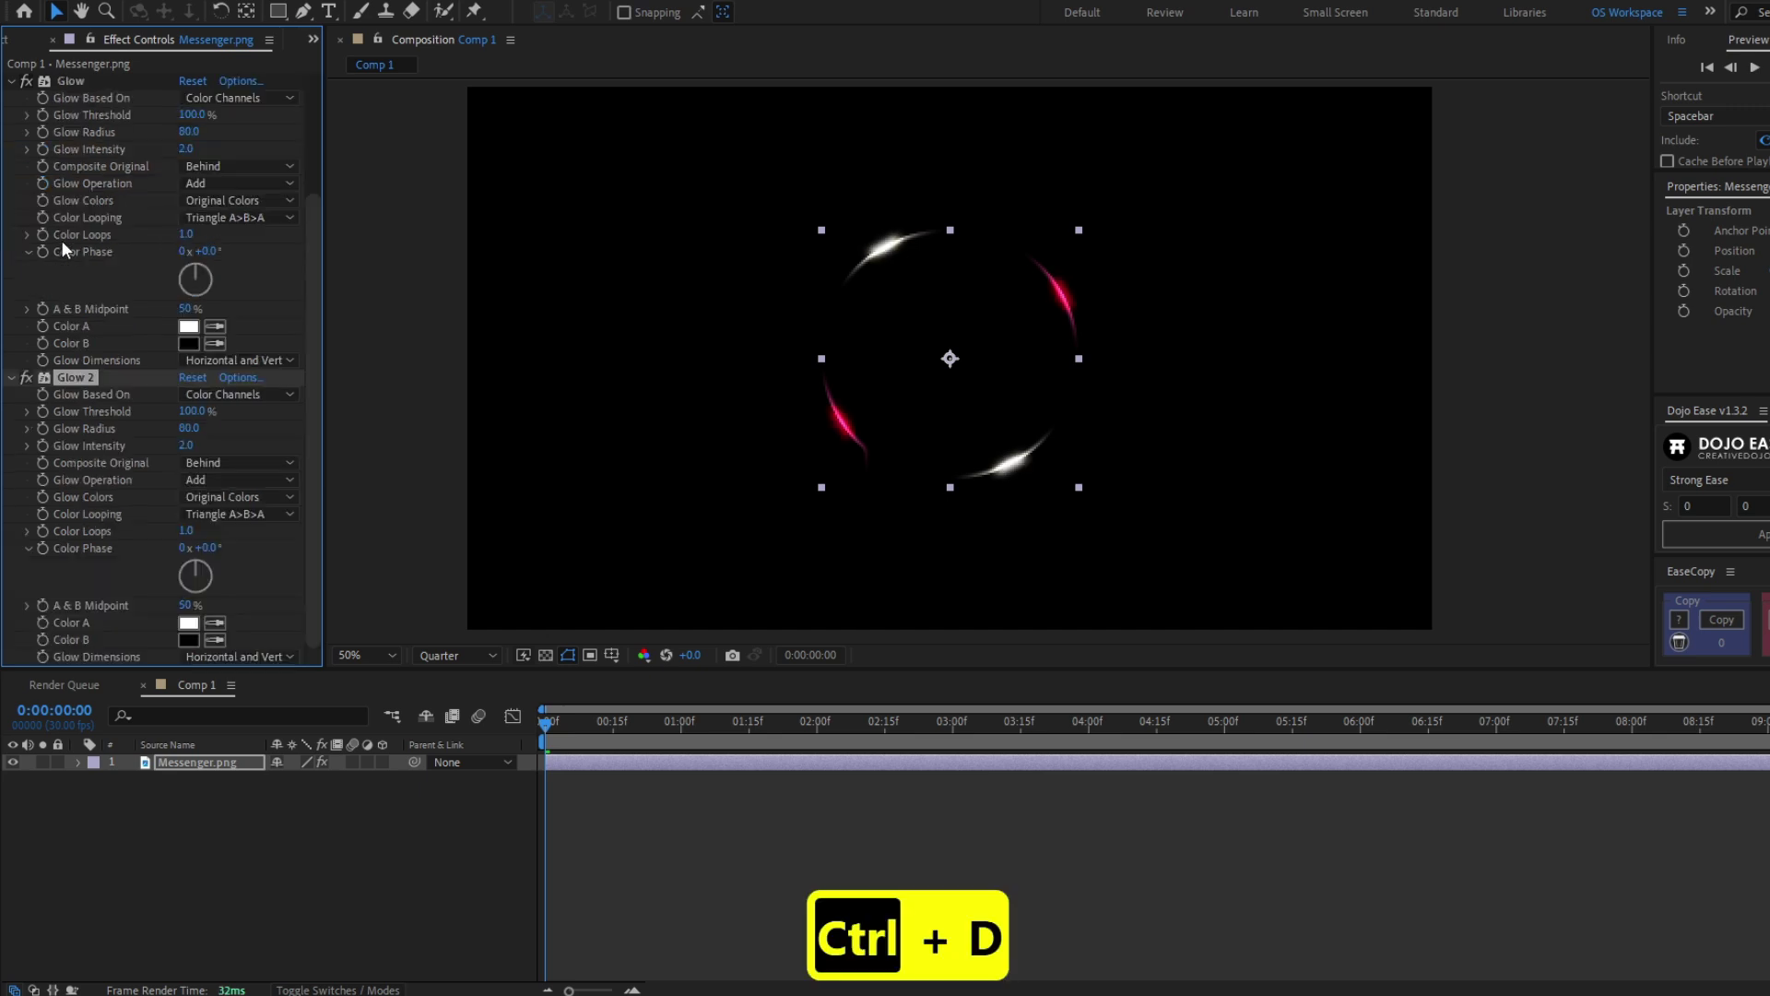
left_click(190, 410)
type("50")
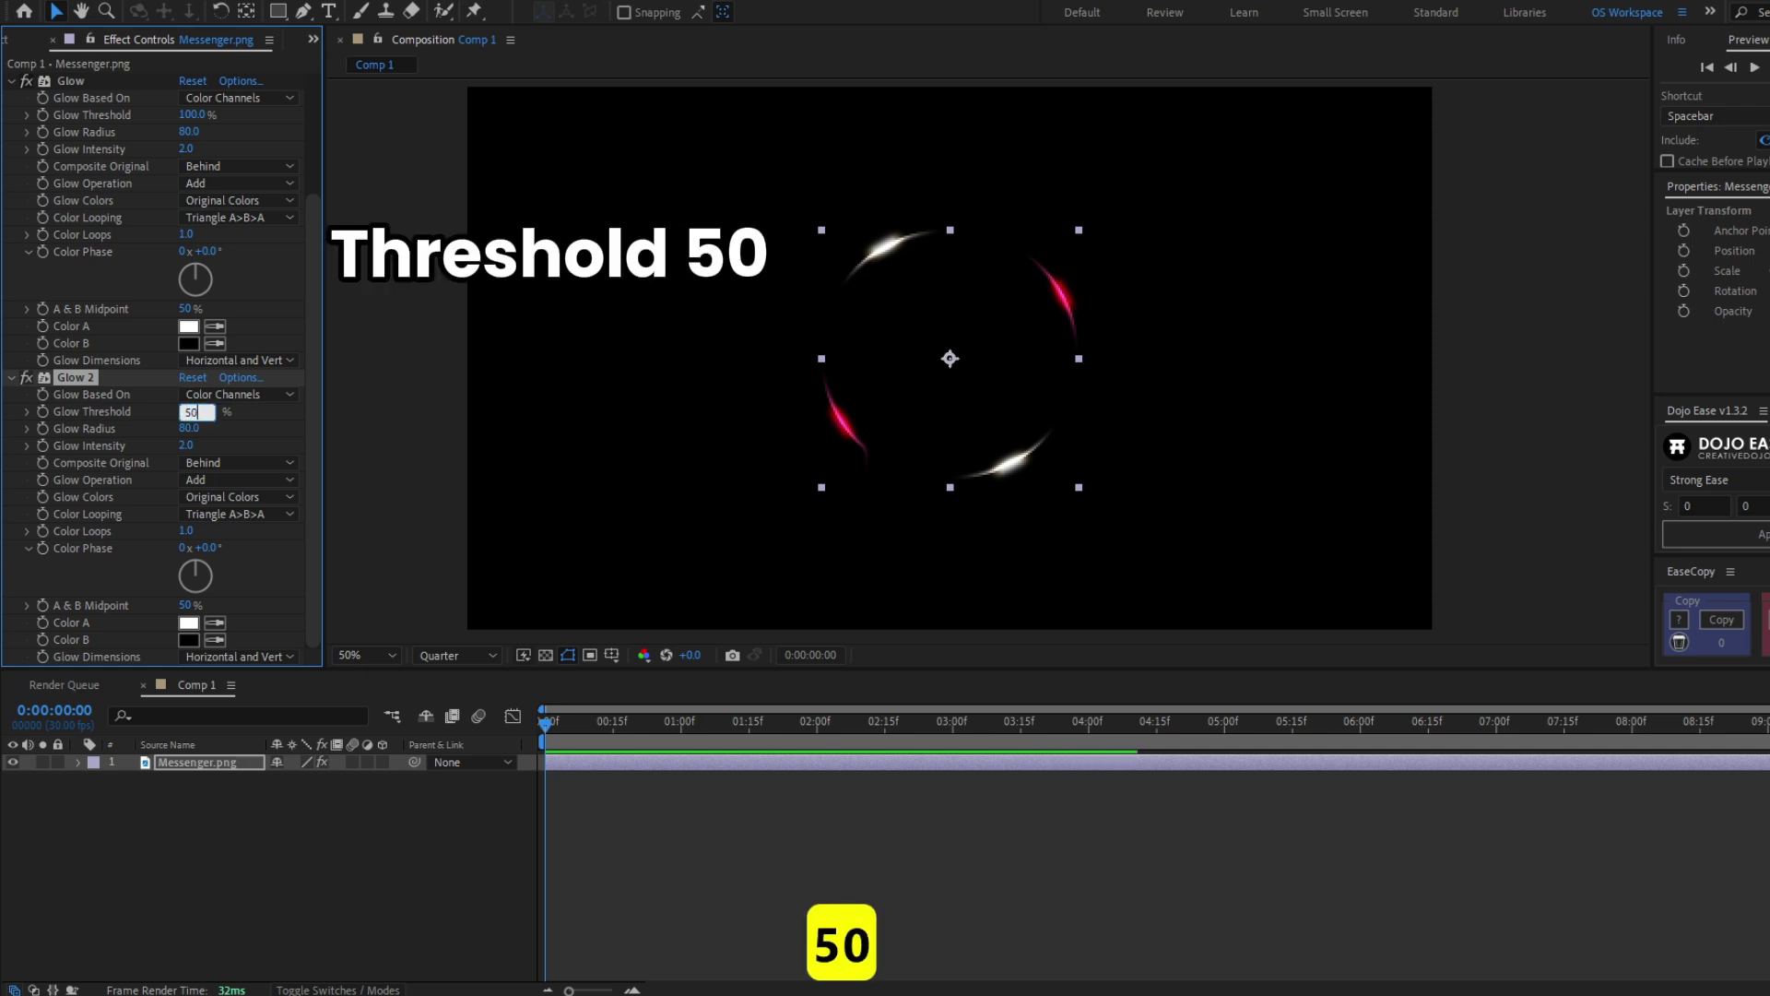
key("Tab")
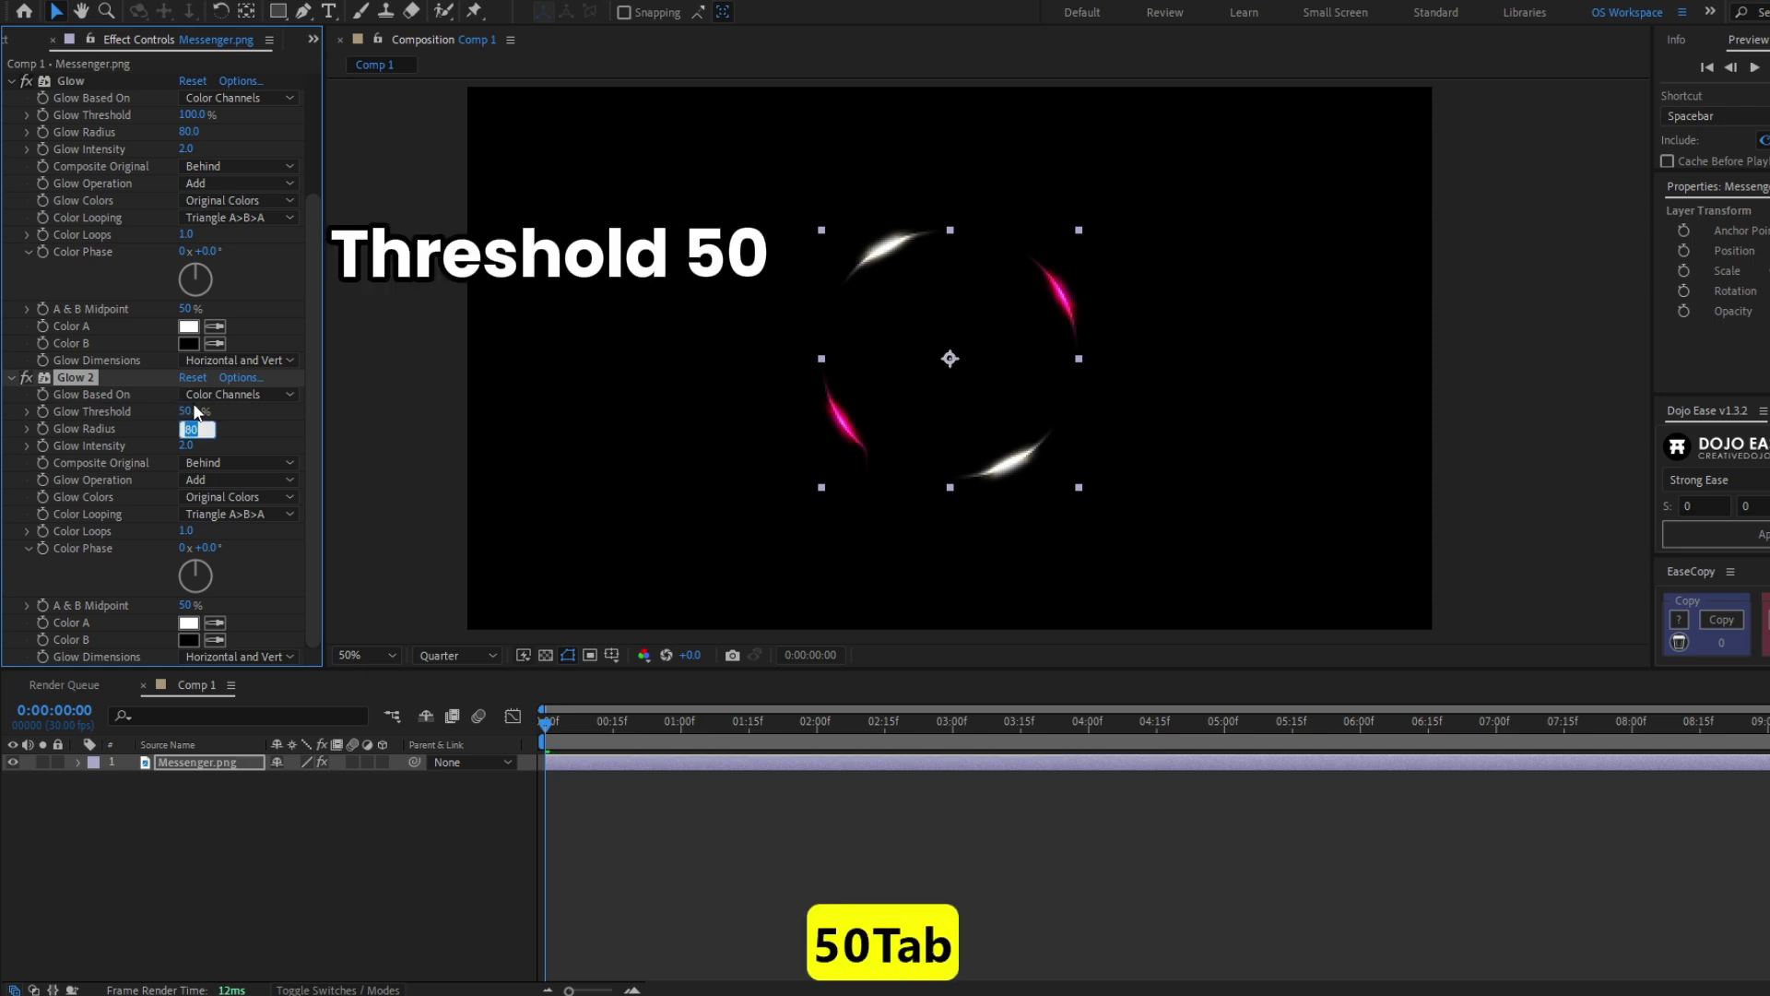
type("240")
key("Tab")
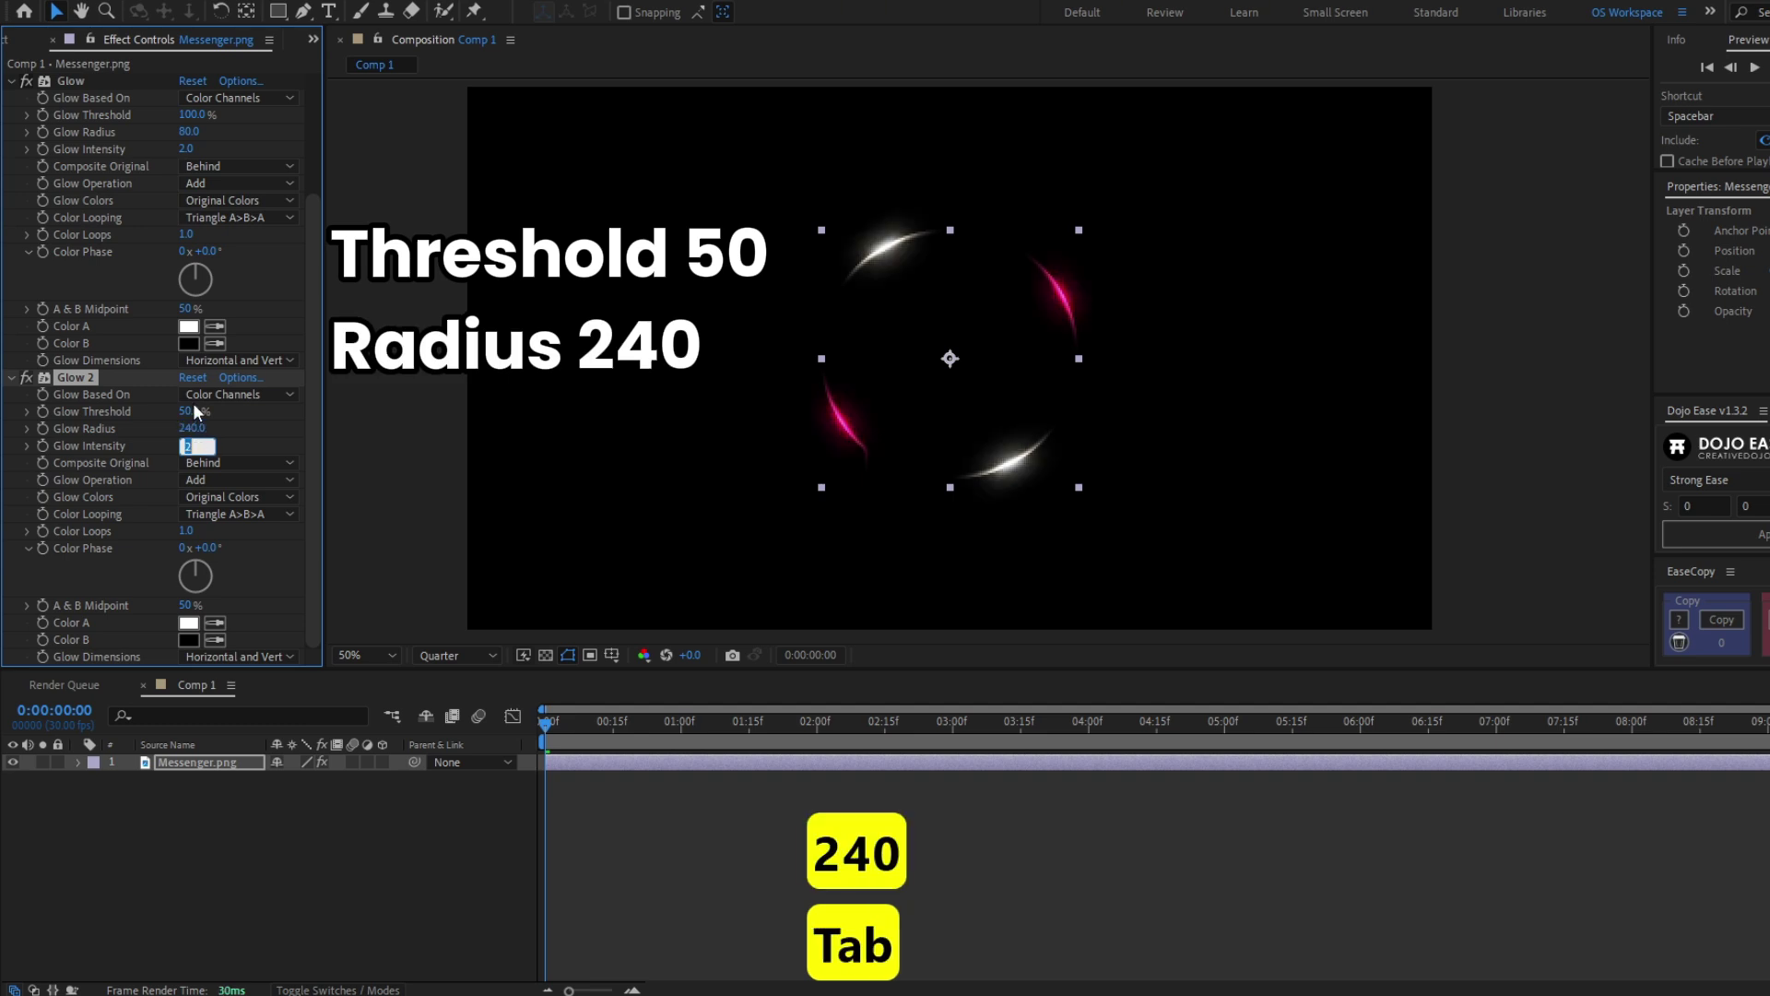
type("1")
key("Return")
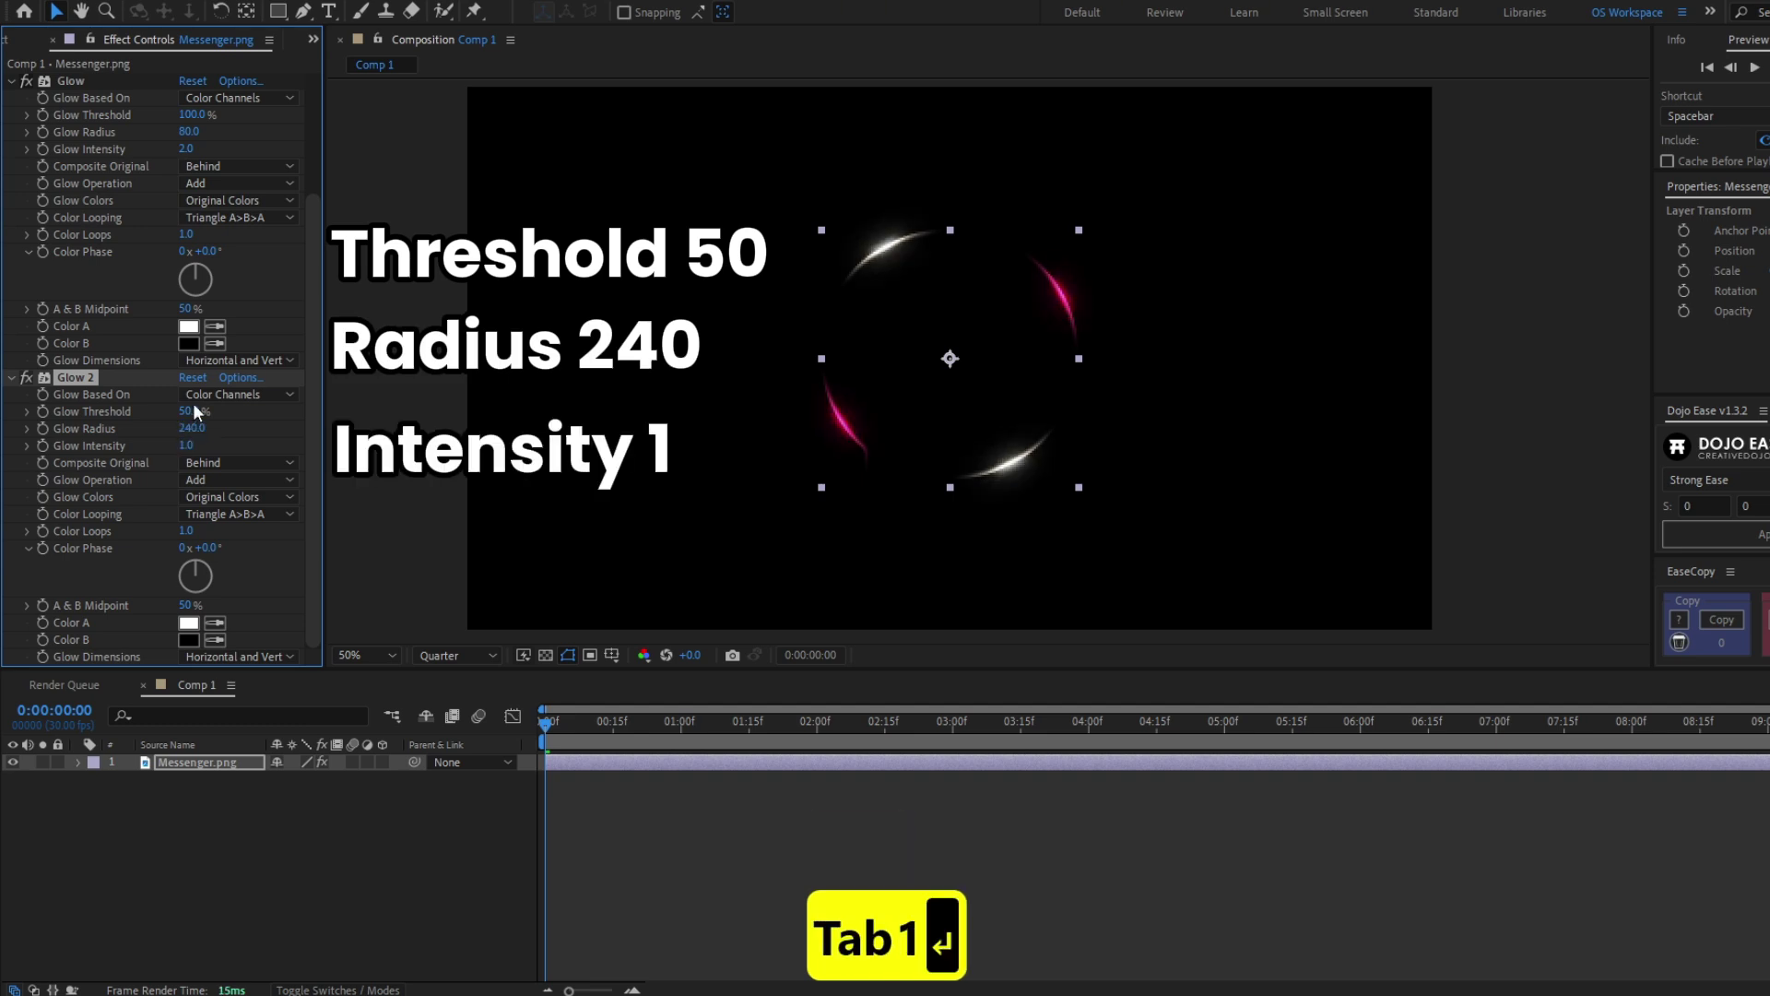
Step: Duplicate the second Glow effect and set the copy's Radius to 840
key("ctrl+d")
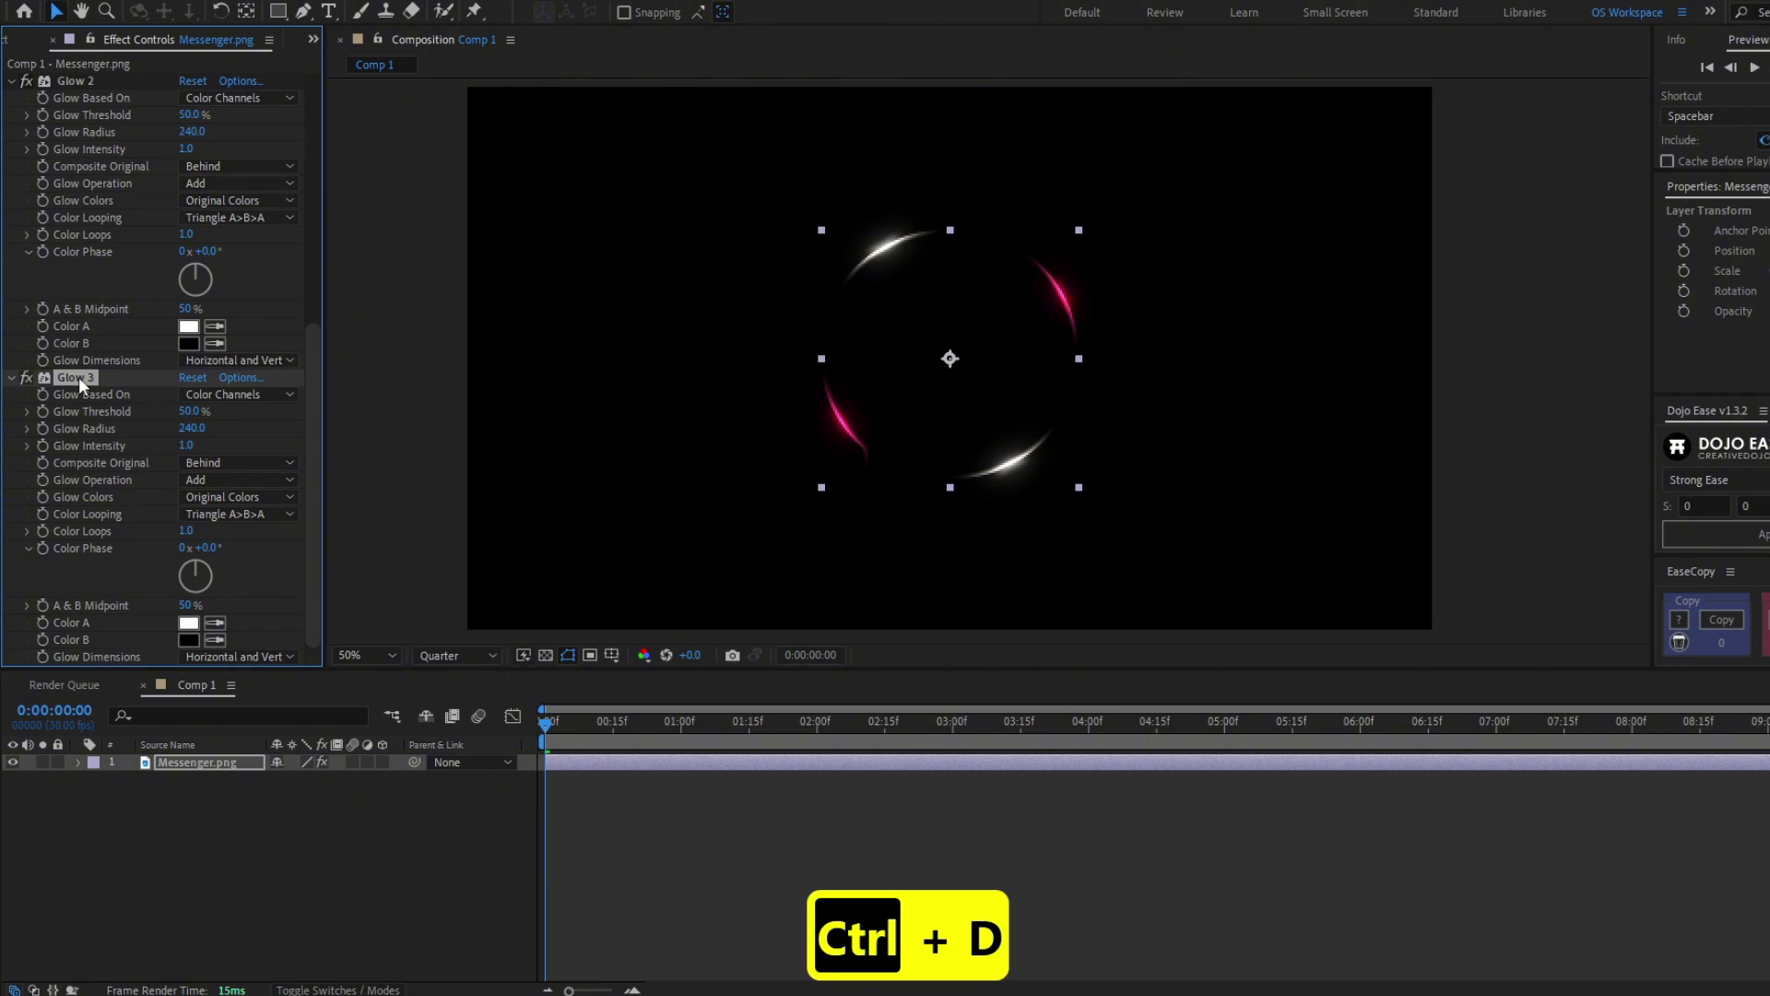
left_click(193, 429)
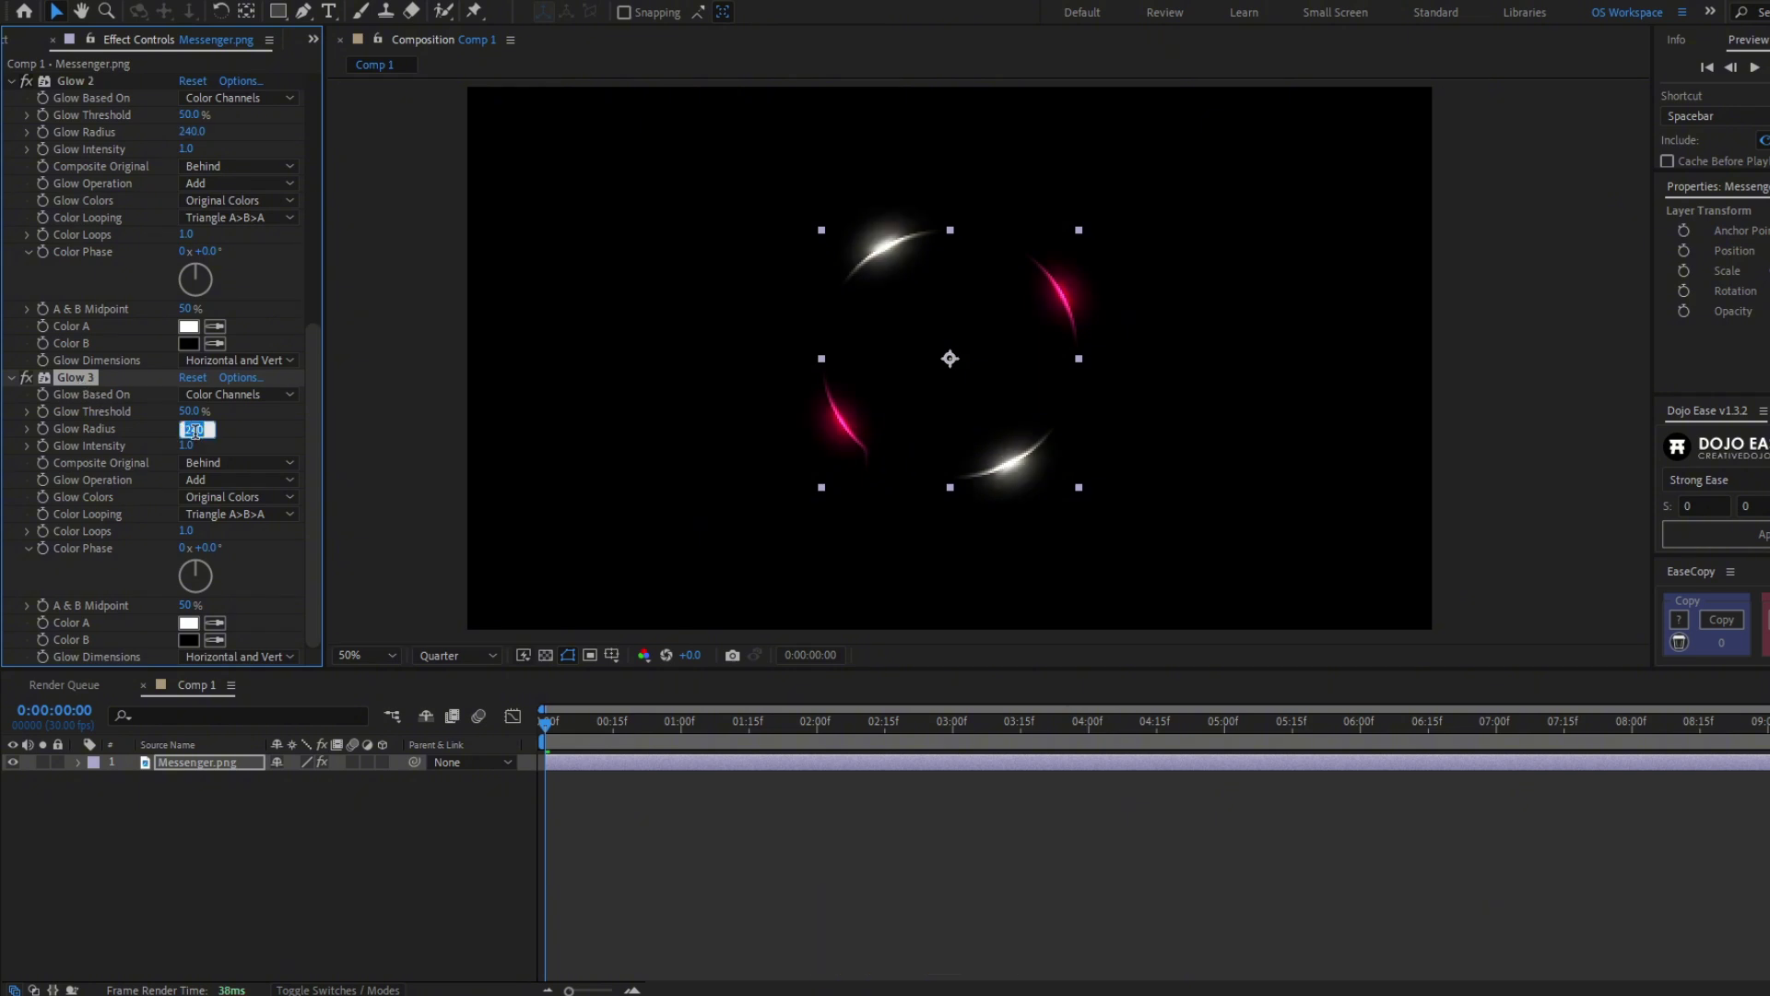
type("840")
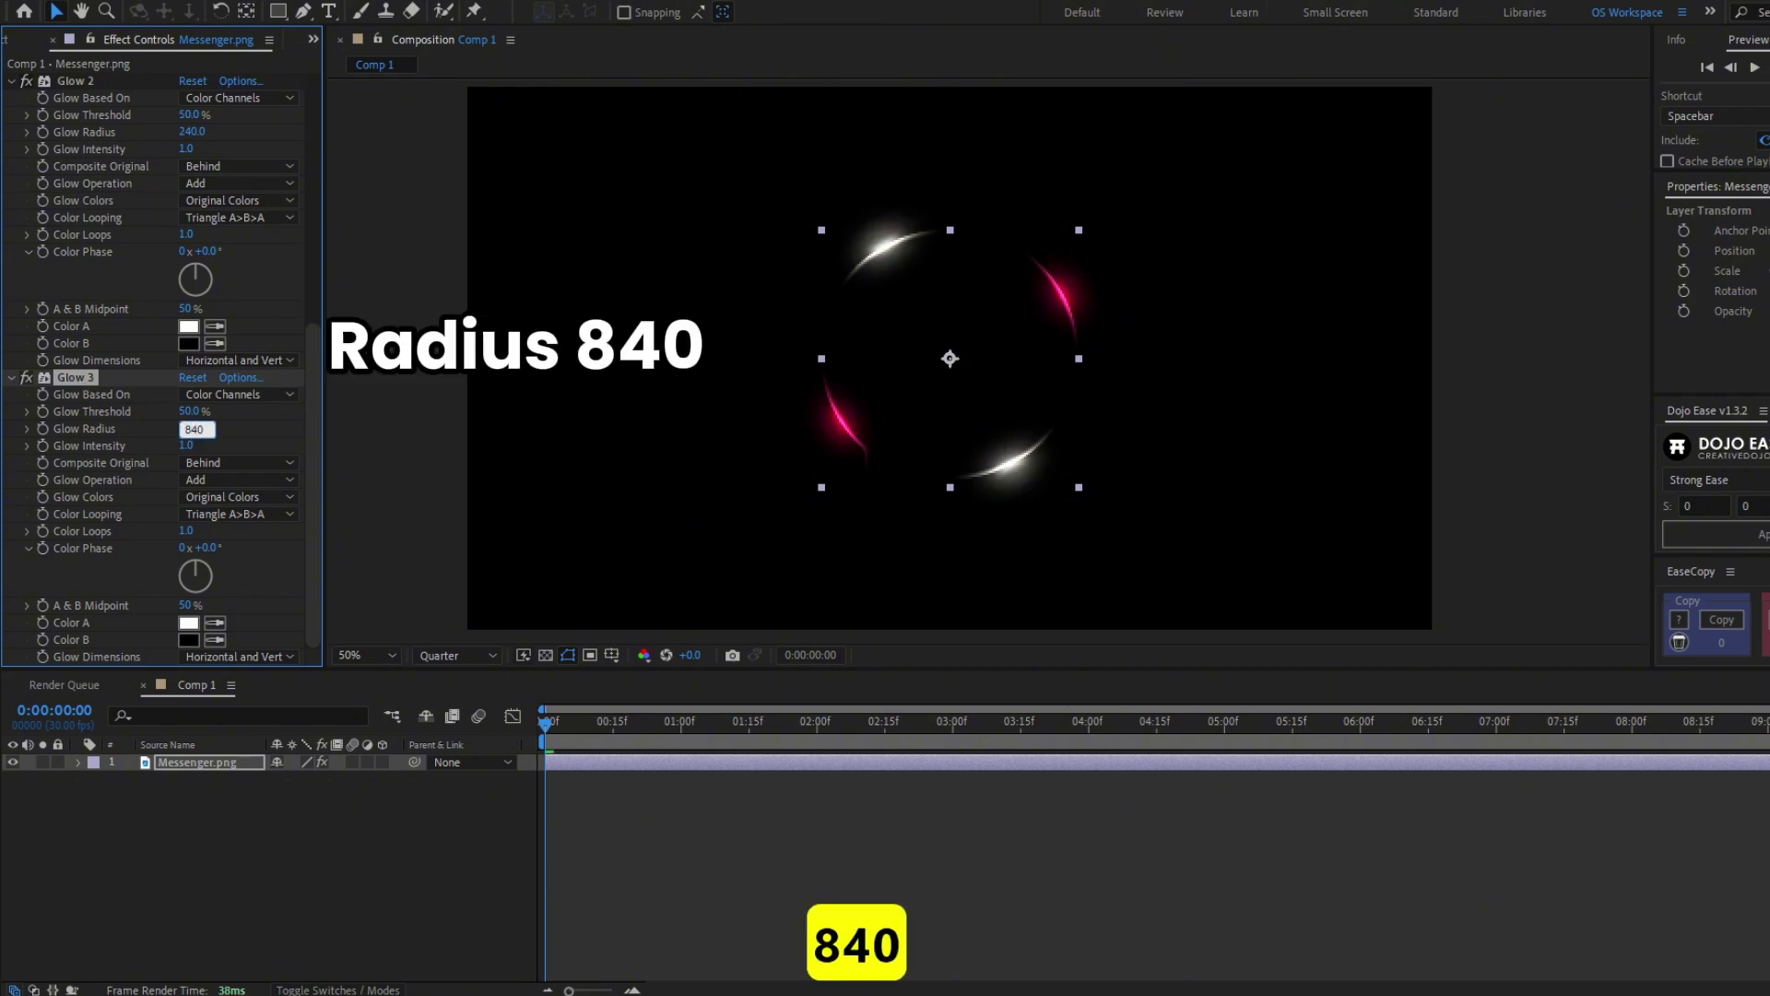
key("Return")
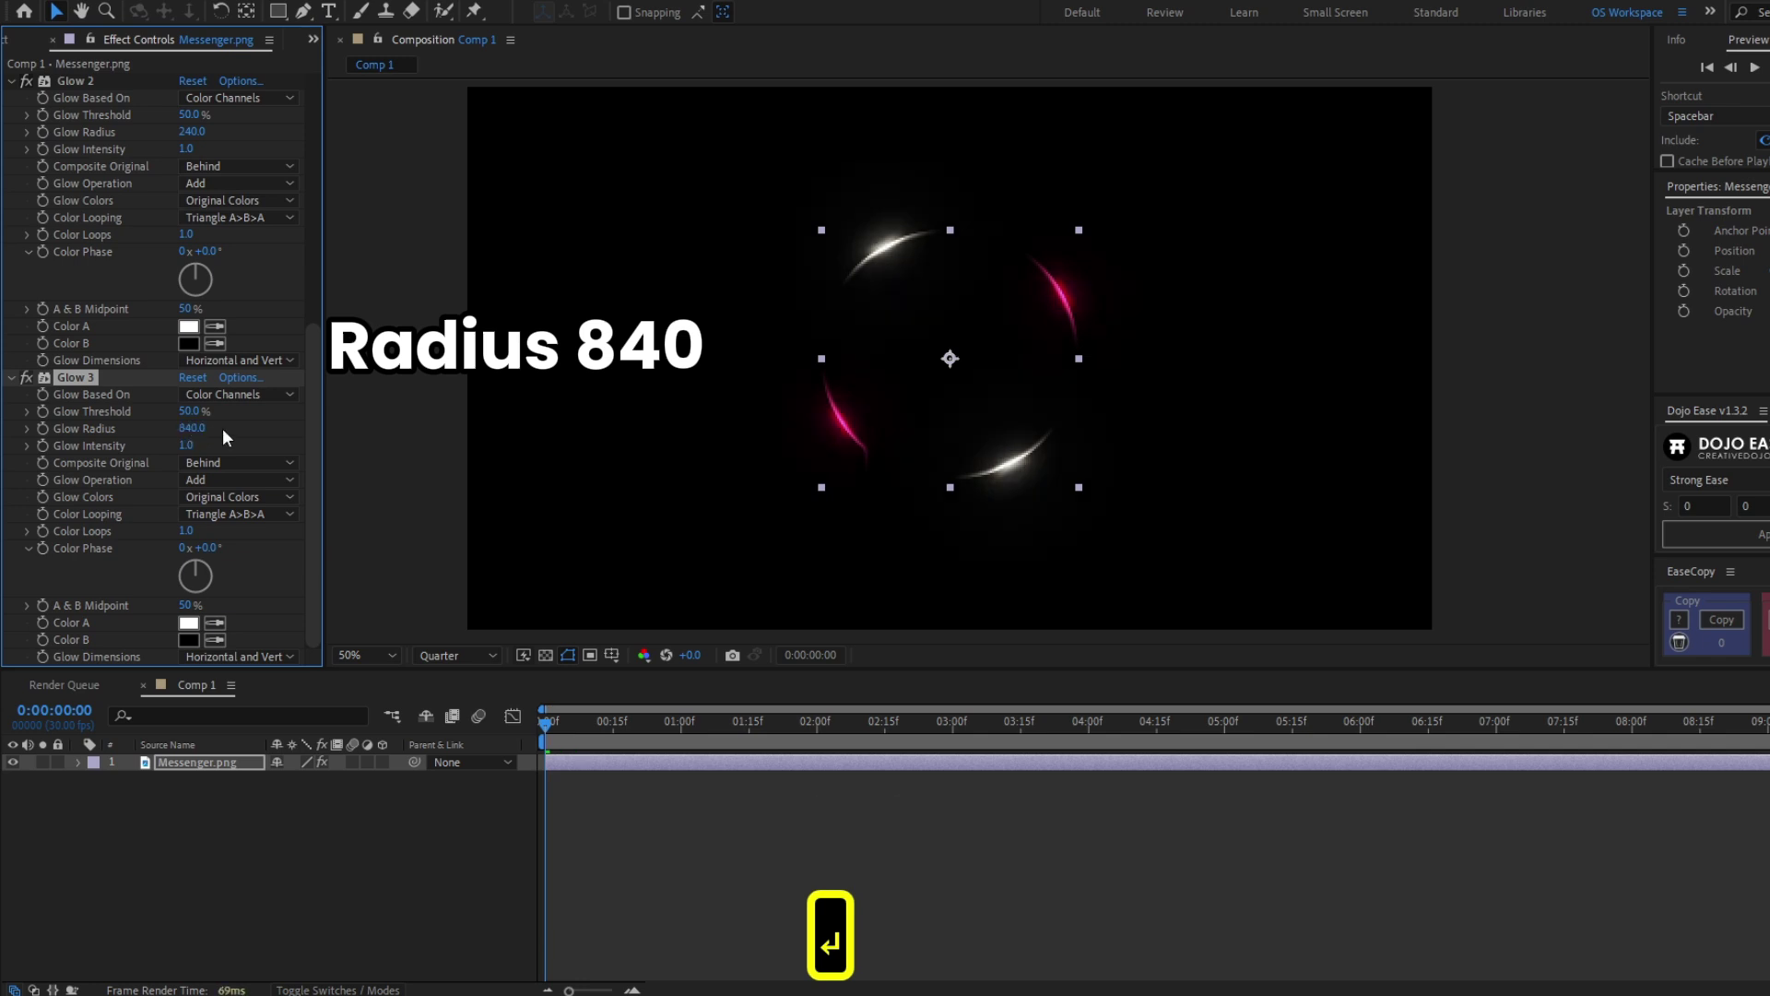
key("ctrl+z")
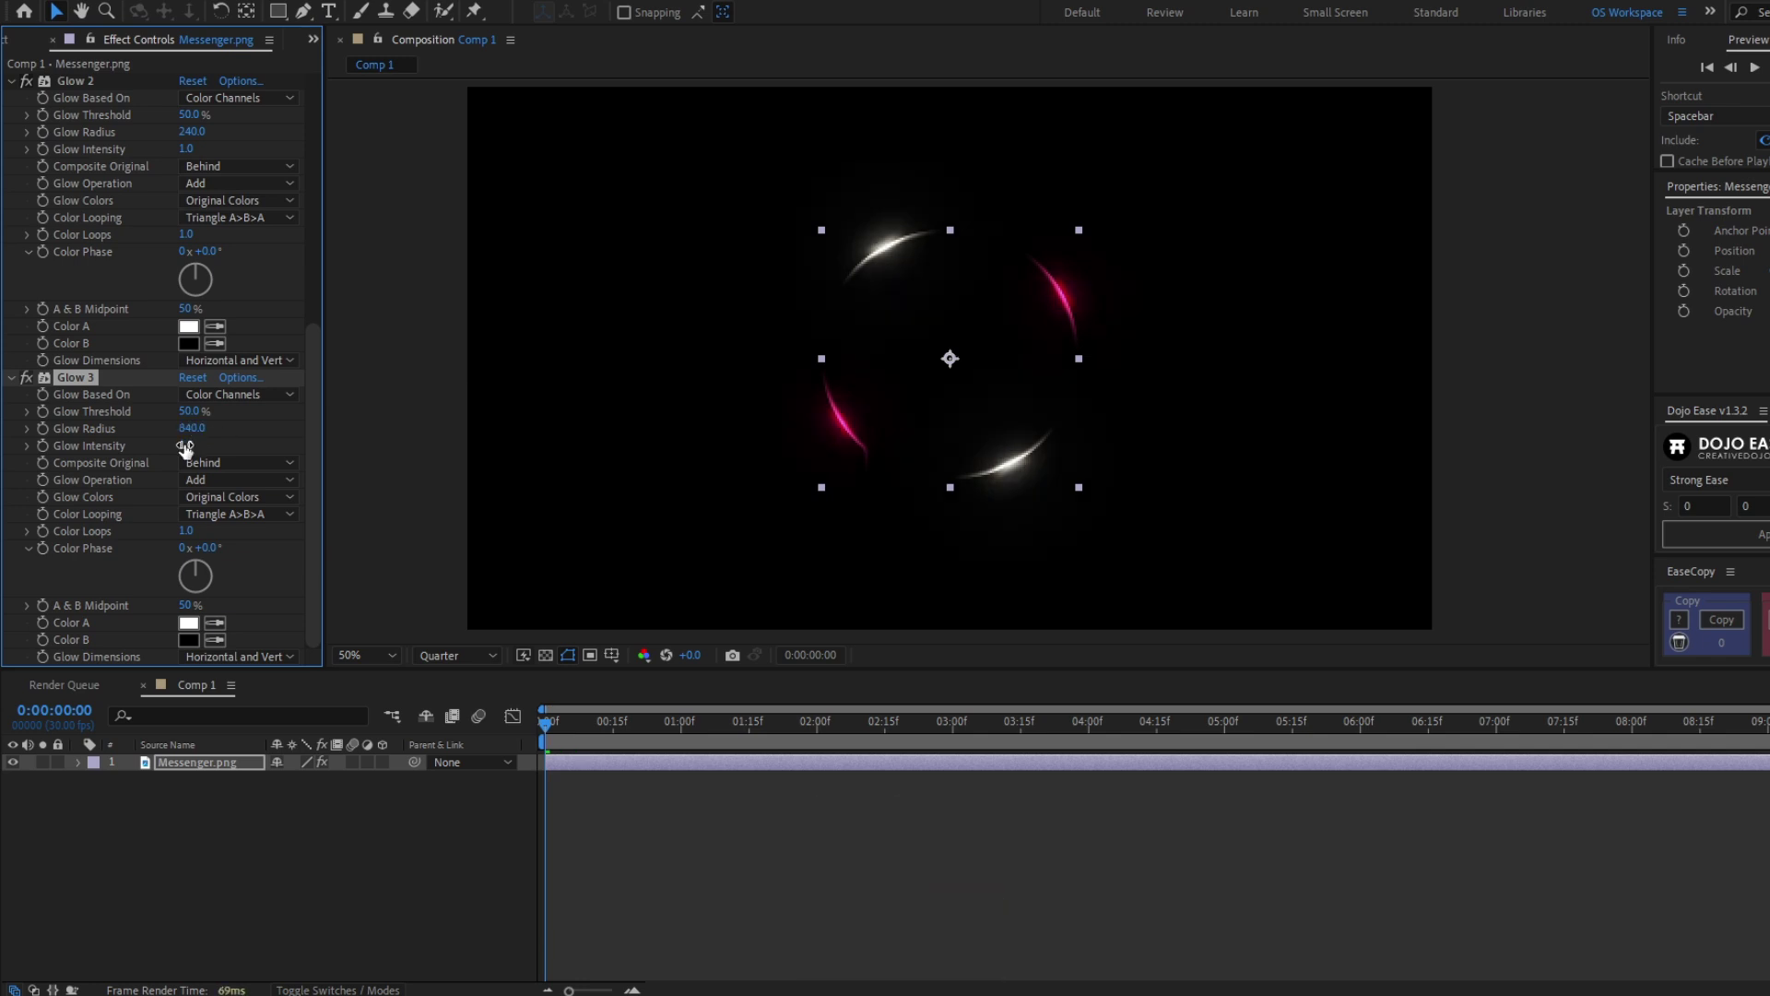
Step: Try Glow Intensity 1.6 on the third glow and 1.3 on the second, checking the result at 0:00:03:04
left_click_drag(211, 444, 242, 439)
scroll(193, 277, "up", 2)
left_click_drag(188, 239, 224, 237)
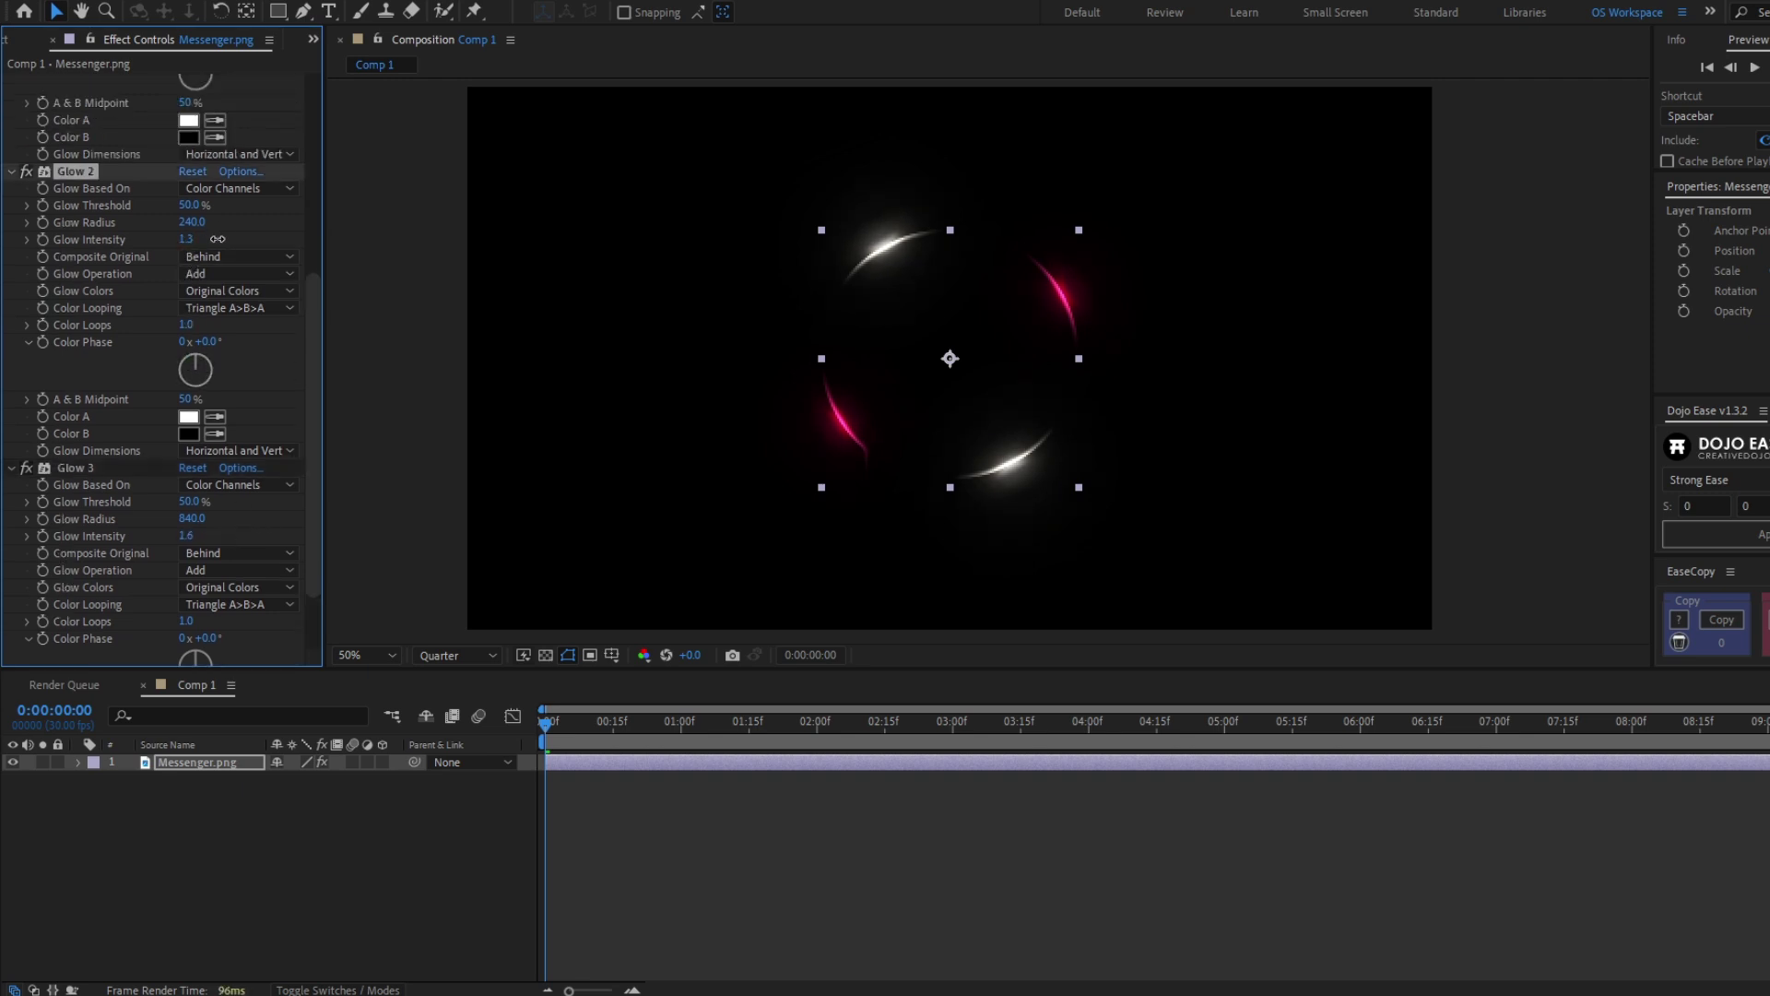
left_click(970, 747)
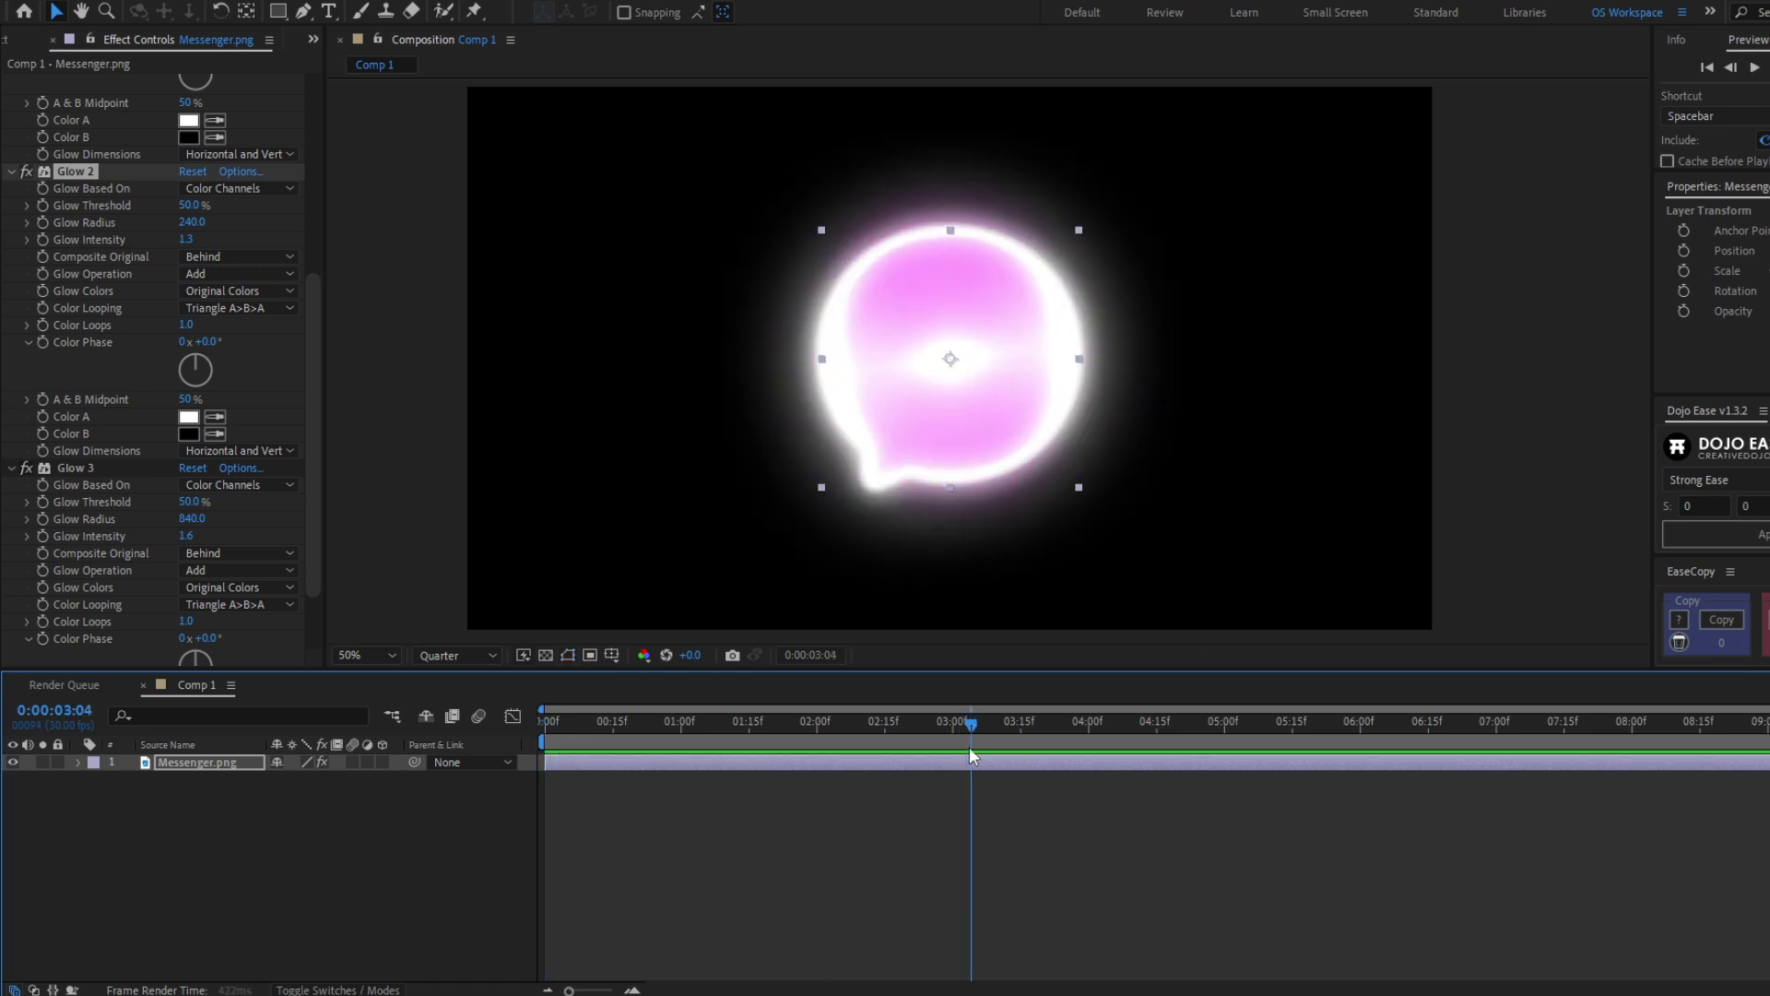
mouse_move(970, 746)
left_mouse_down()
mouse_move(987, 740)
mouse_move(970, 745)
left_mouse_up()
Step: Set the Glow Intensity of both the third and the second Glow effects to 1
left_click(189, 536)
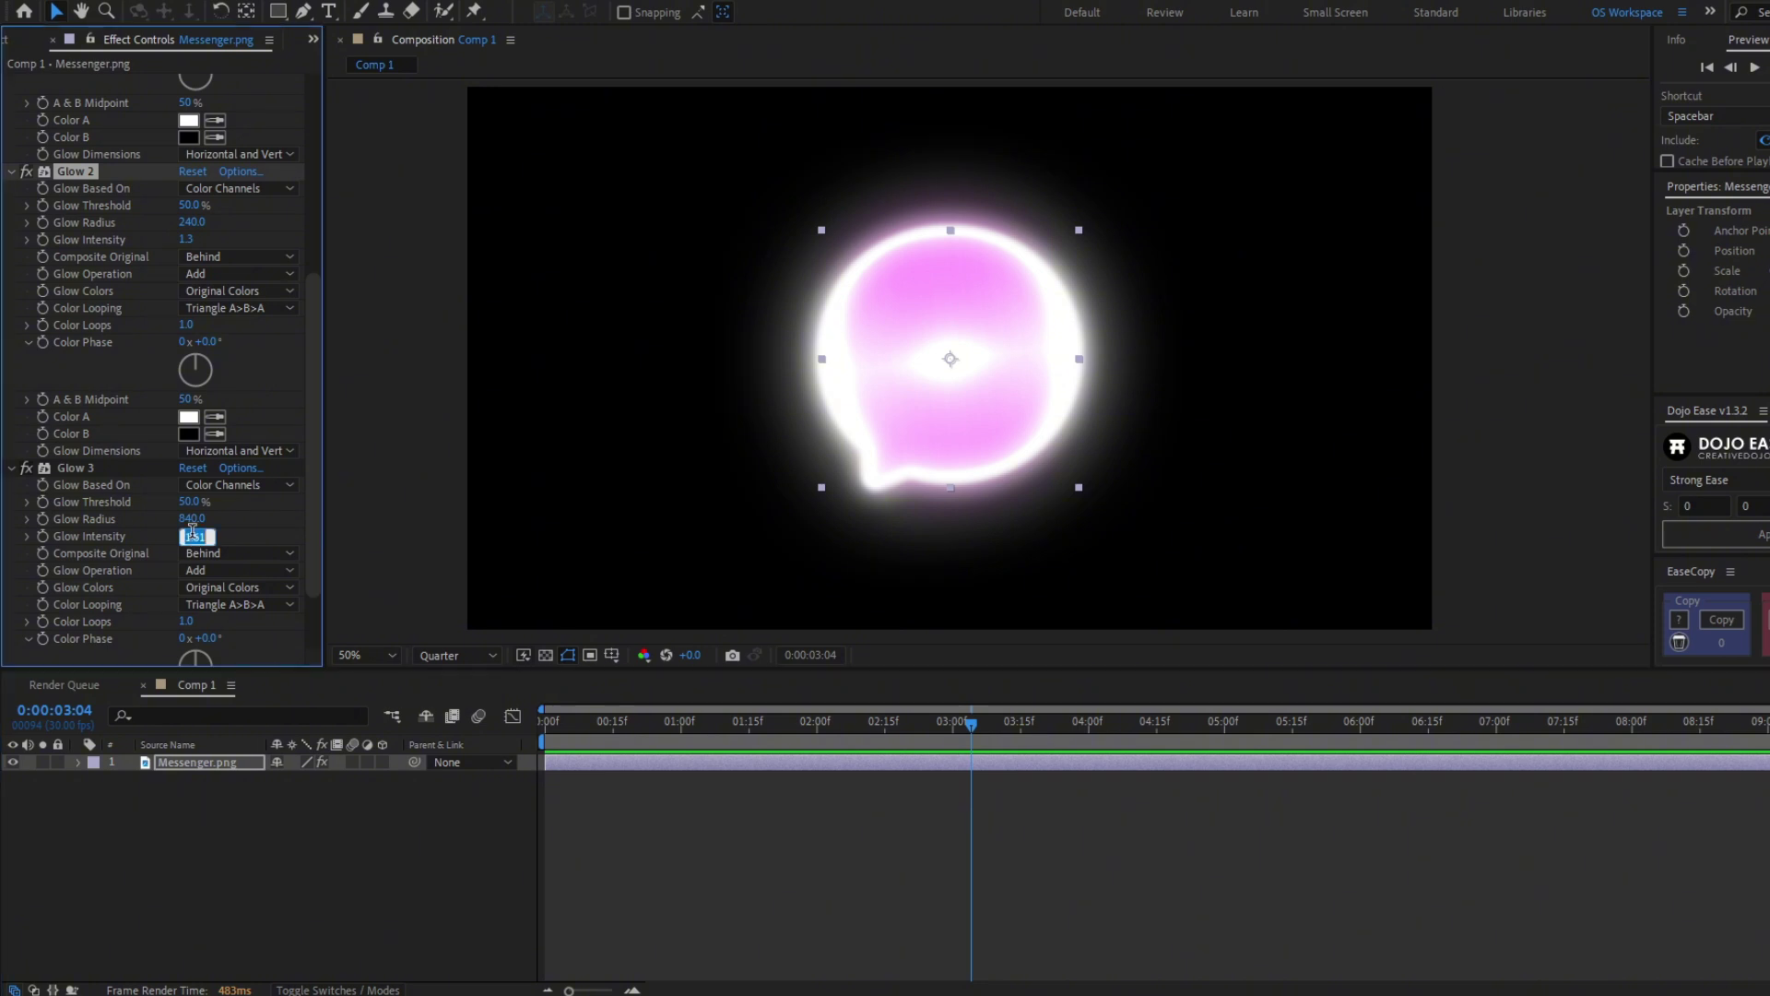
type("1")
key("Return")
left_click(187, 239)
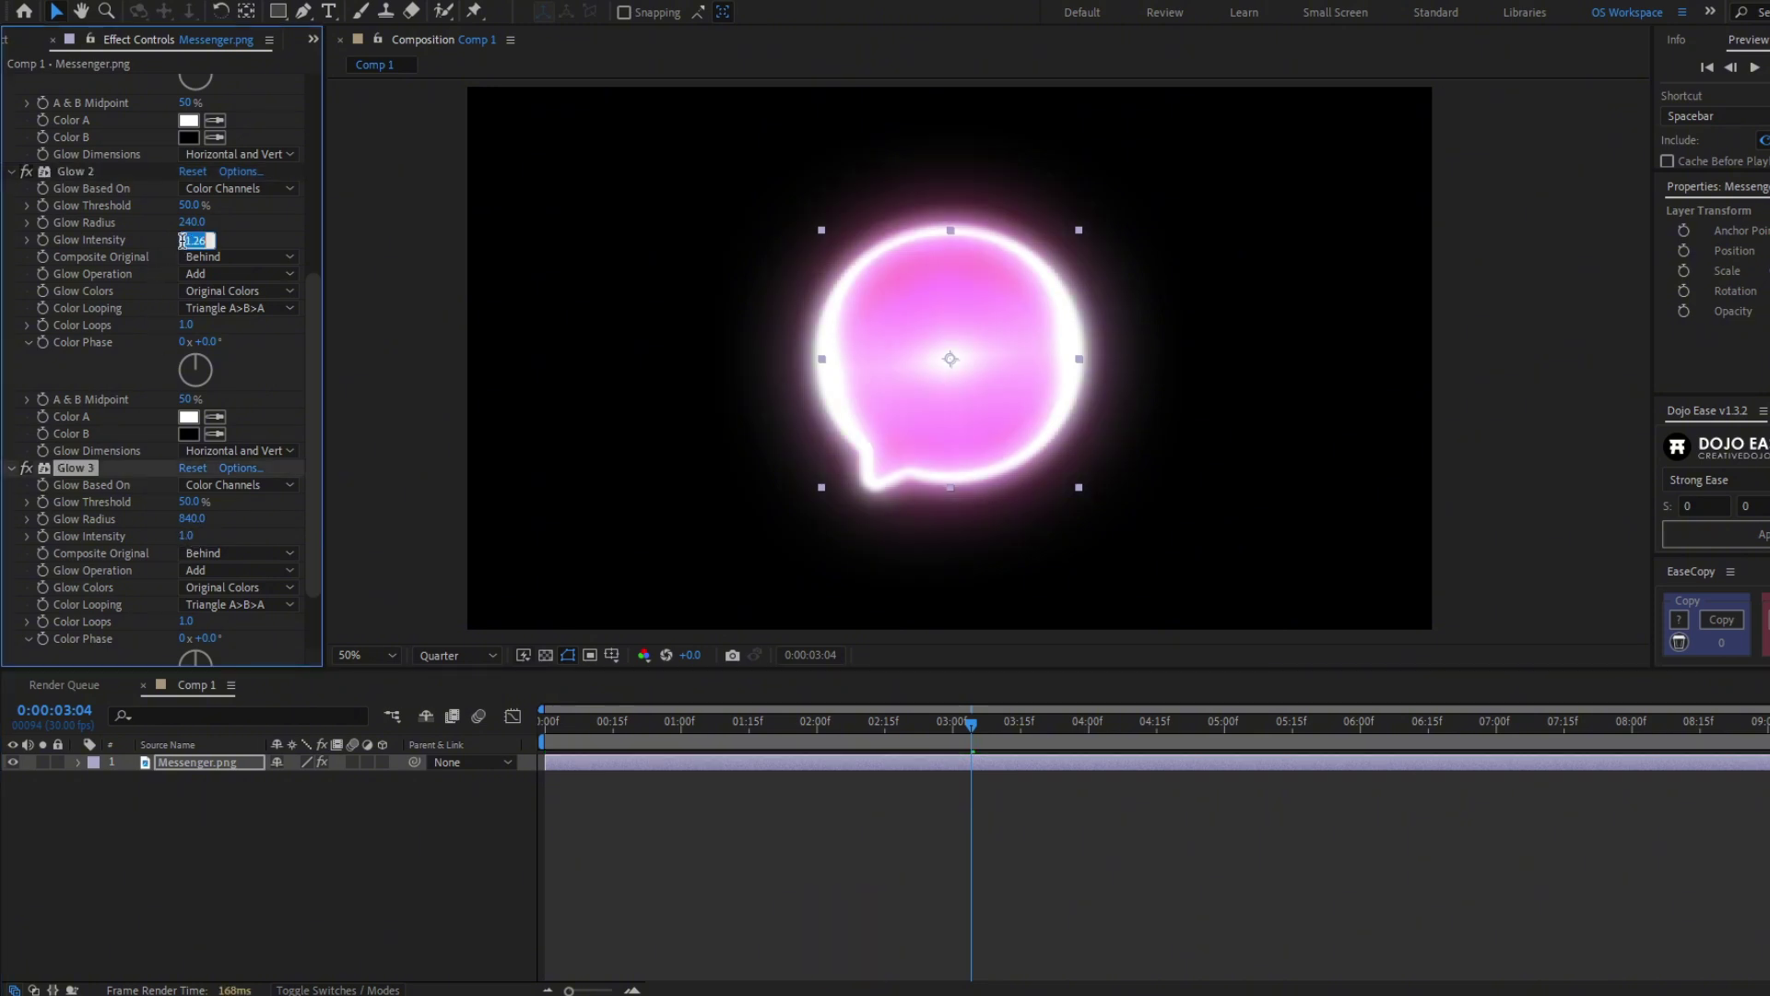
type("1")
key("Return")
Step: Preview the glowing animation from the start and reveal the Messenger layer's keyframed properties
left_click_drag(971, 721, 450, 729)
key("space")
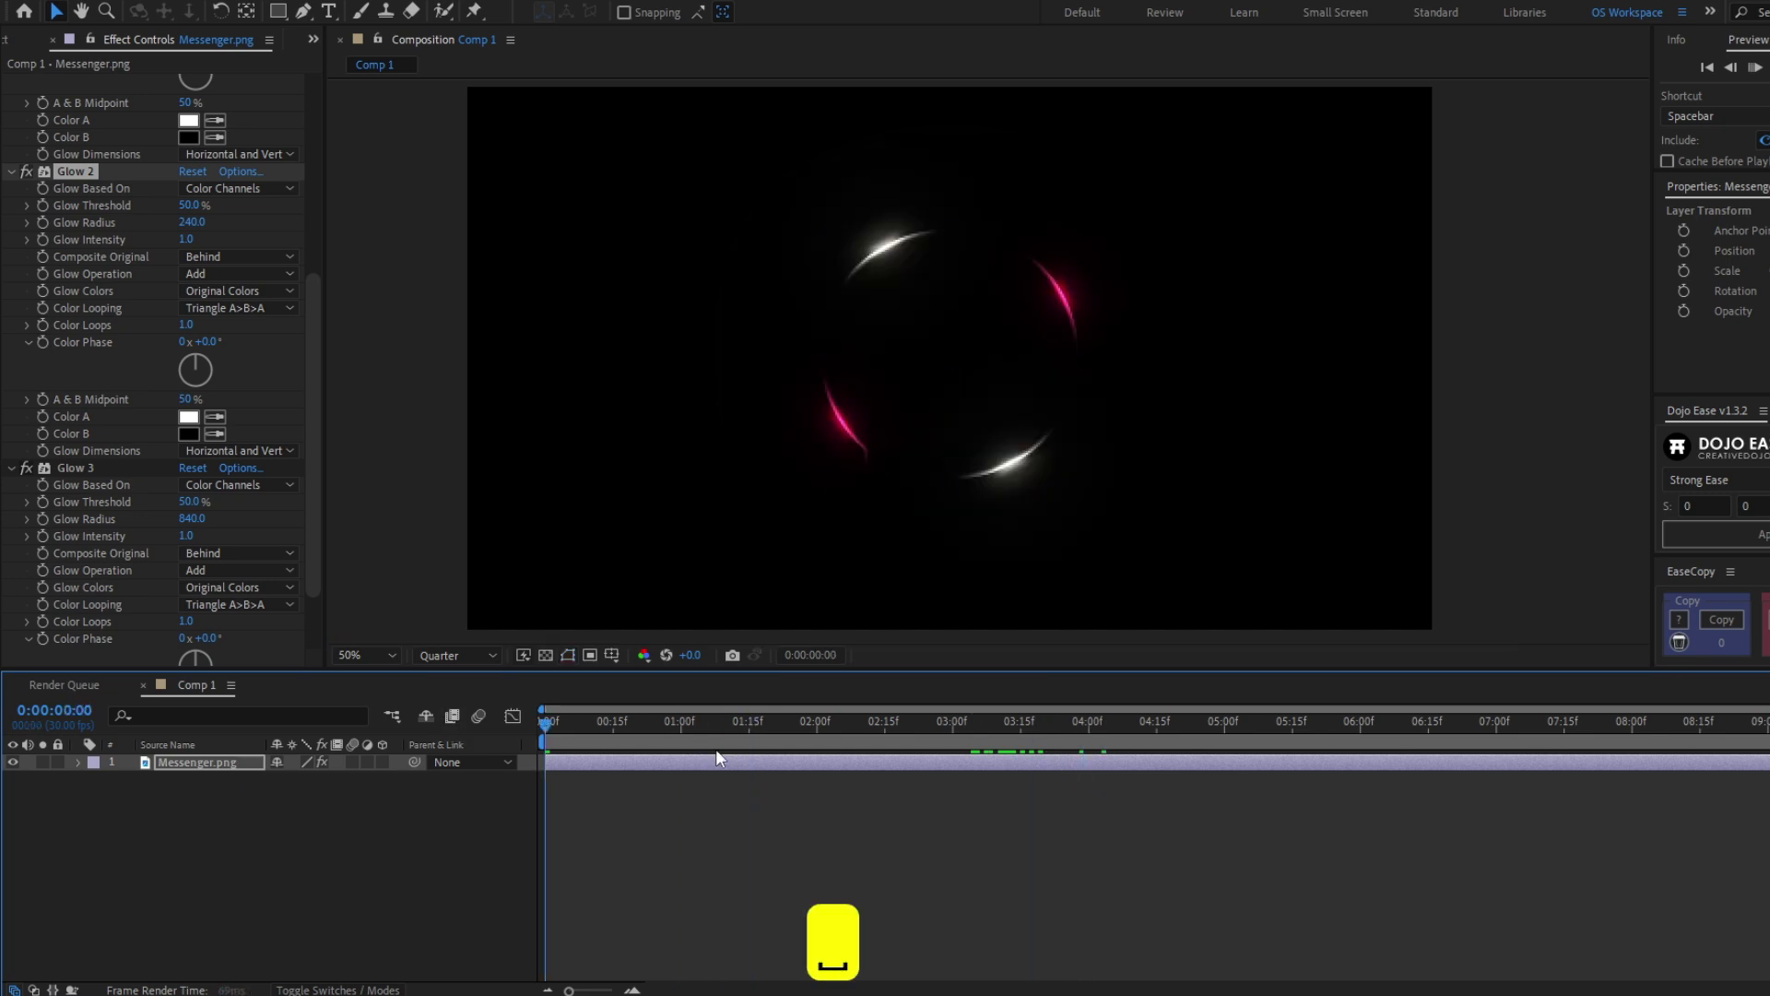
key("u")
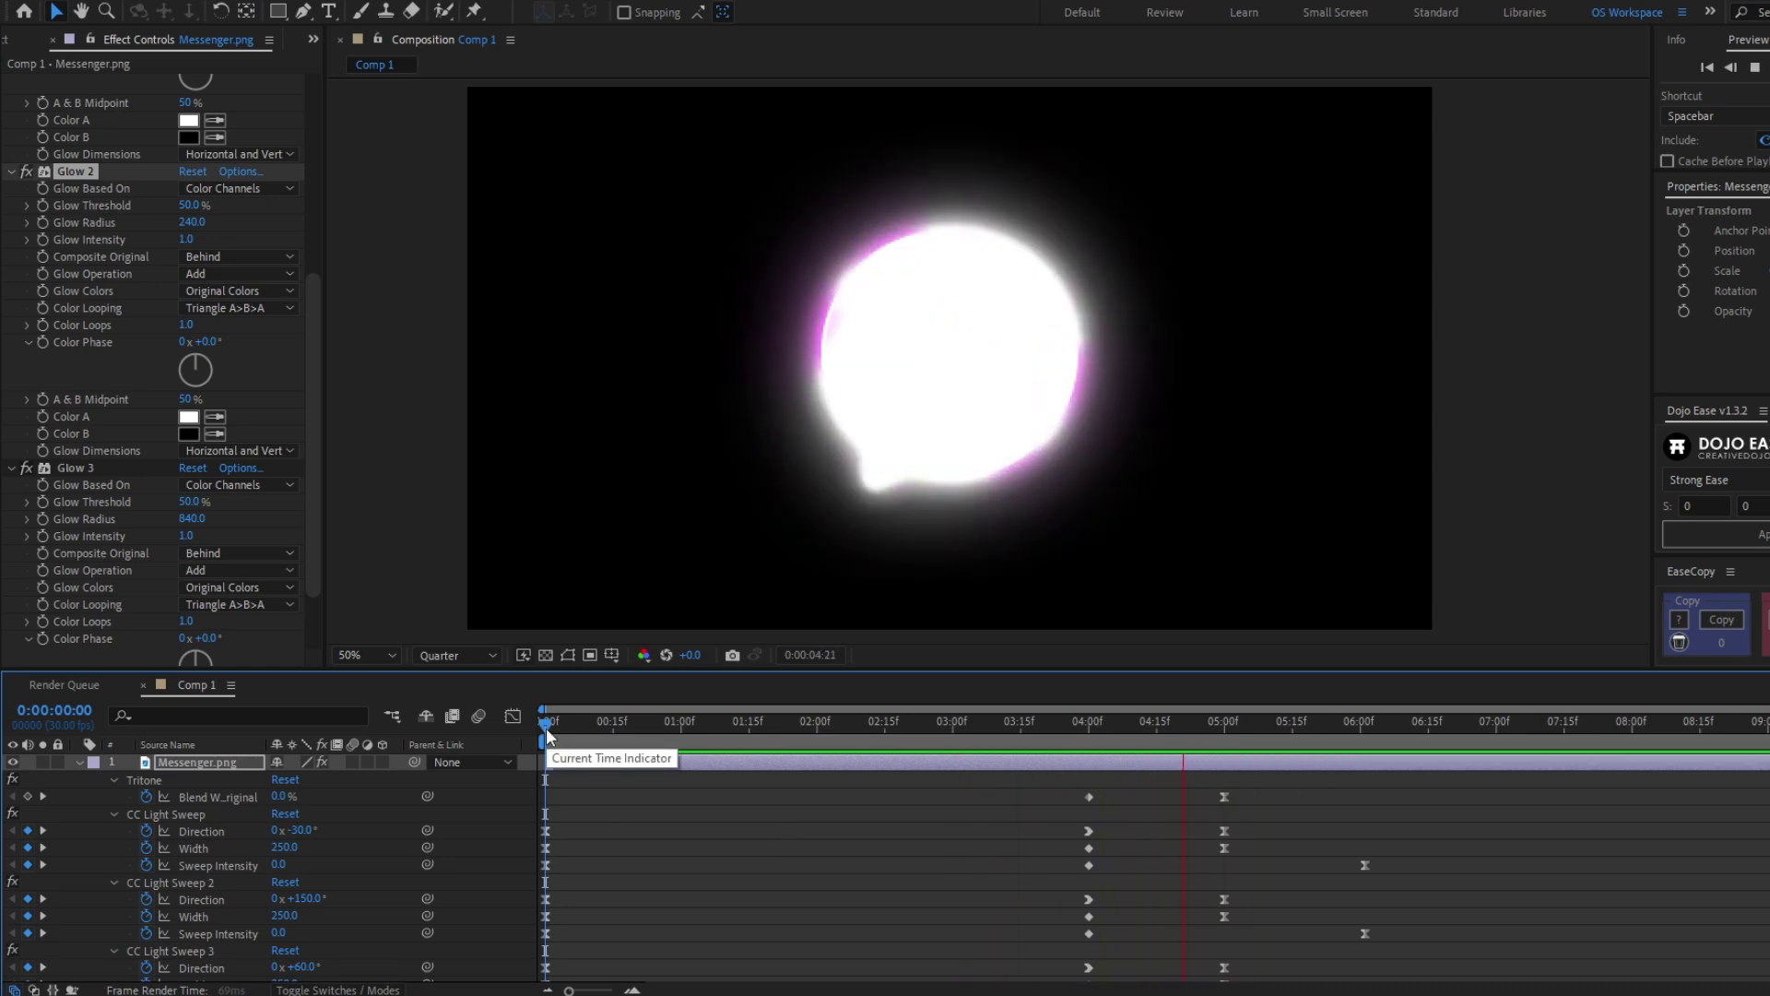
Step: Add starting Glow Intensity keyframes at 0:00:04:00 to all three Glow effects
left_click_drag(546, 733, 1113, 817)
scroll(1114, 815, "down", 2)
scroll(1079, 784, "up", 2)
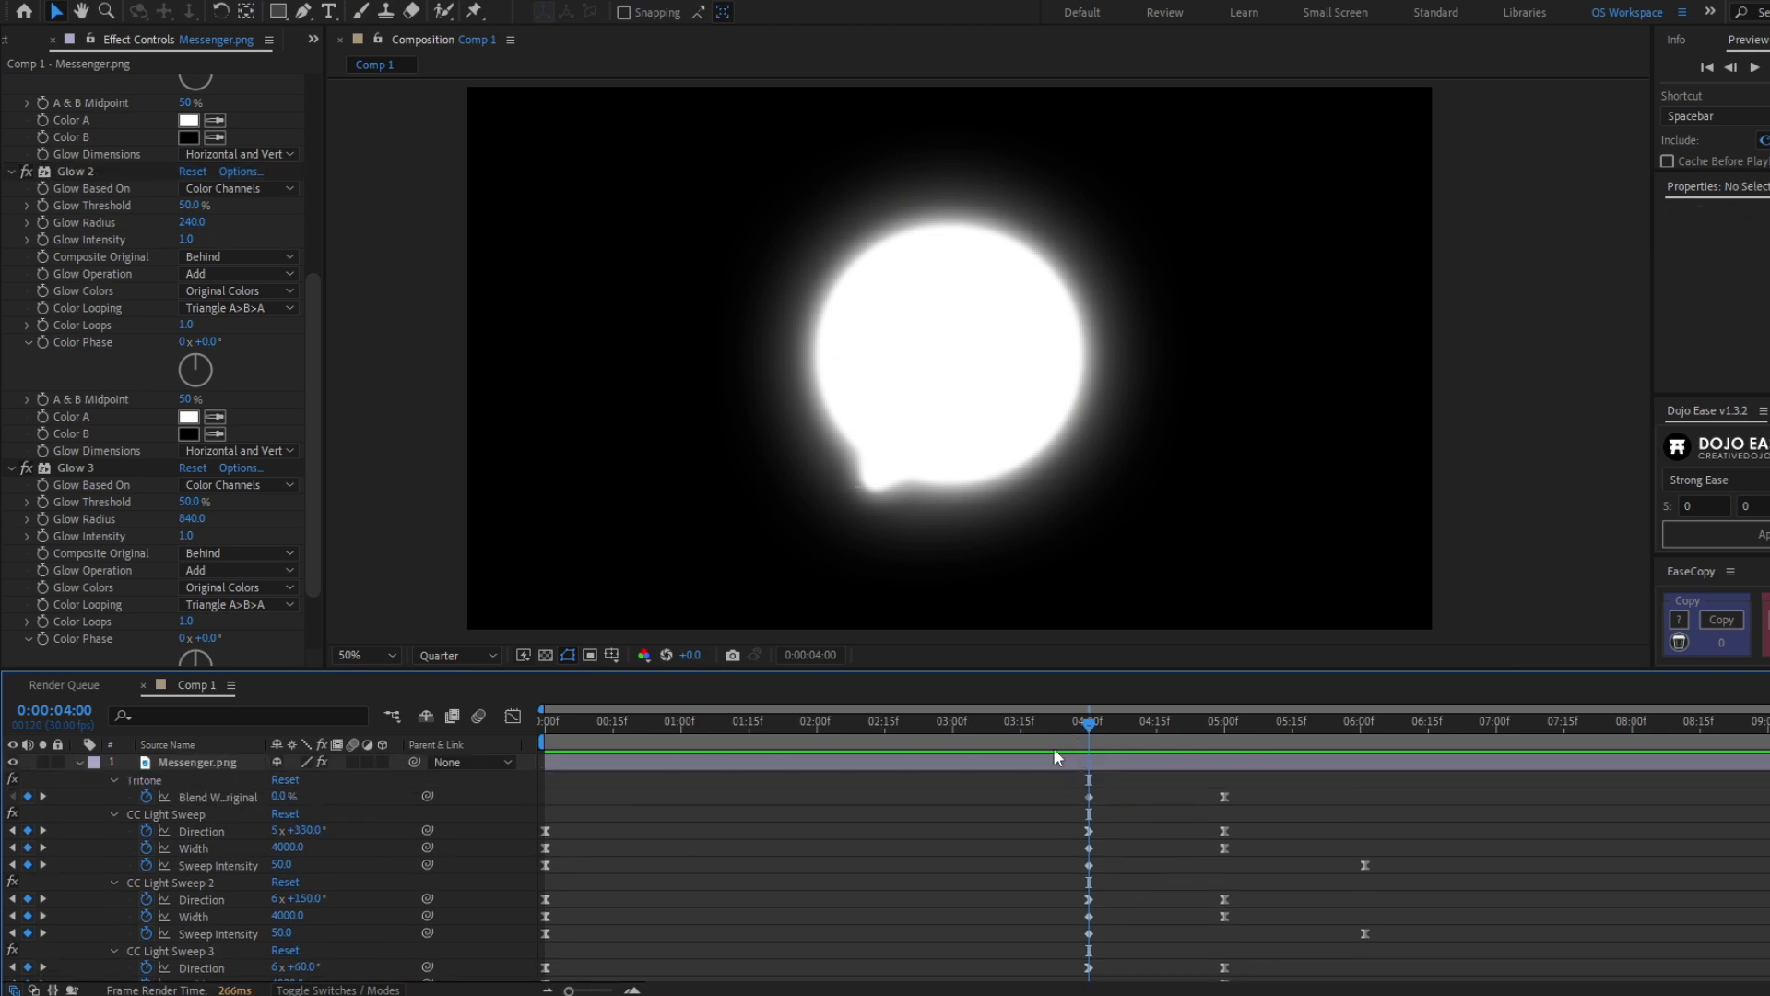
left_click_drag(1053, 748, 1081, 779)
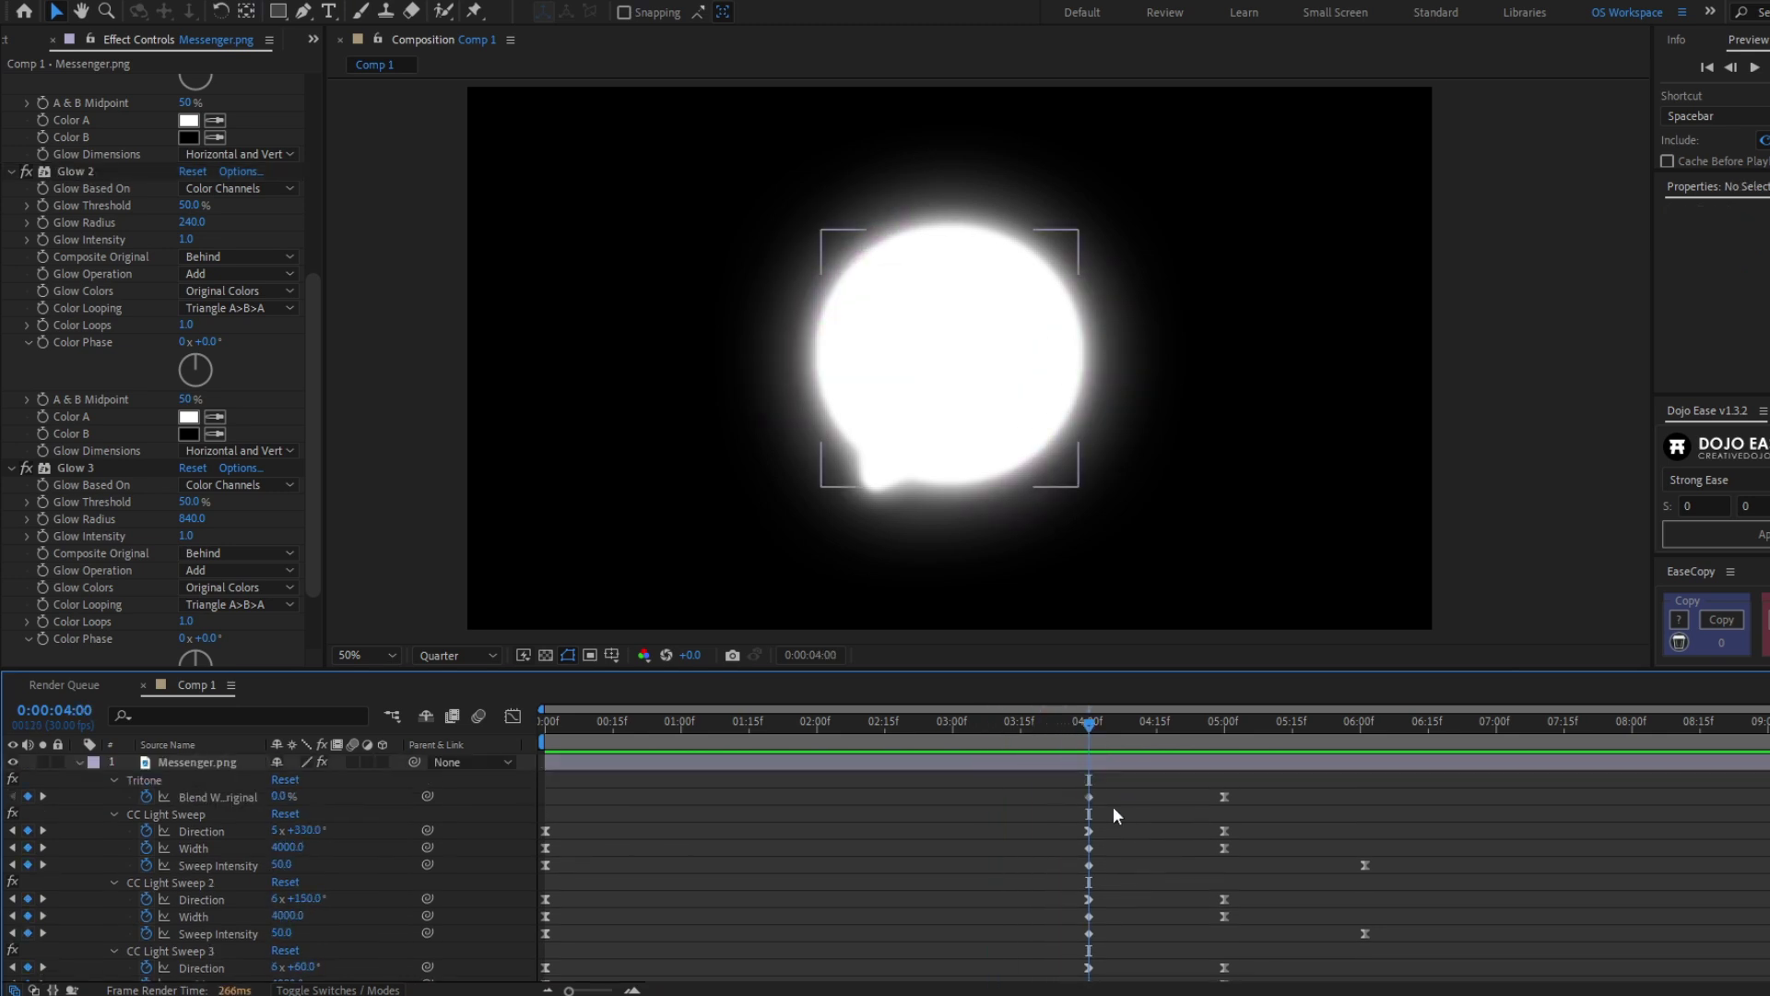
left_click(1098, 798)
scroll(1092, 825, "down", 2)
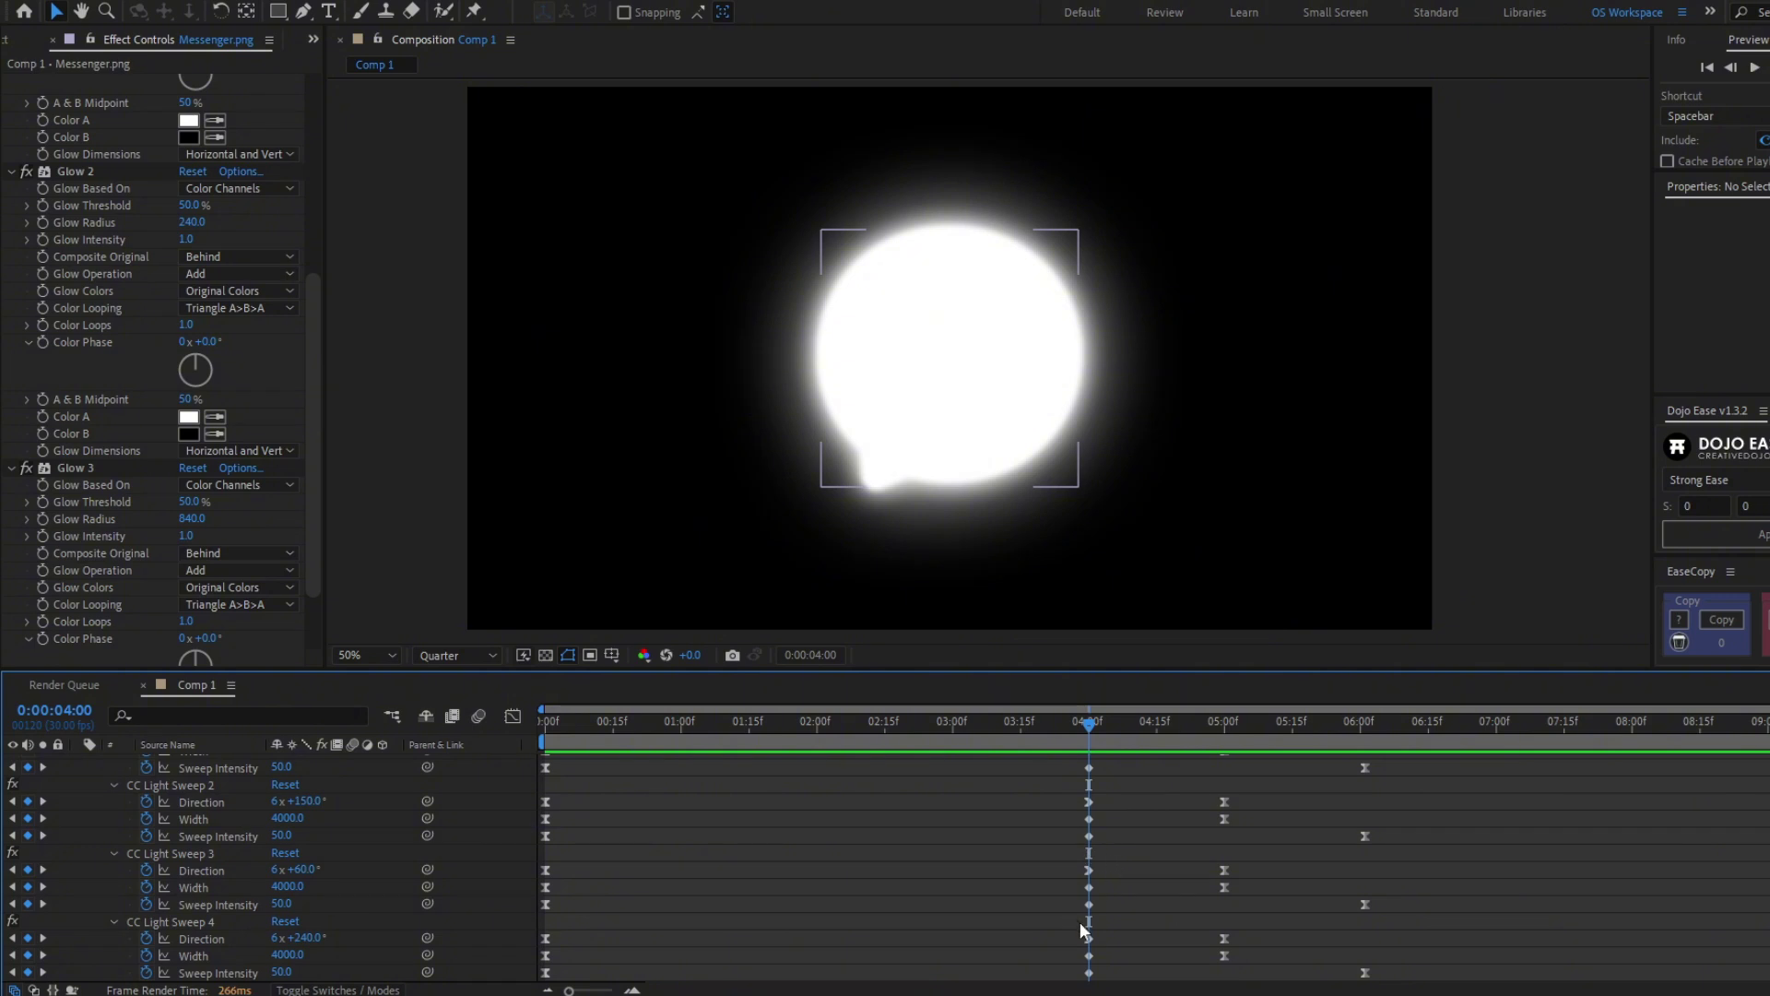
left_click(1097, 948)
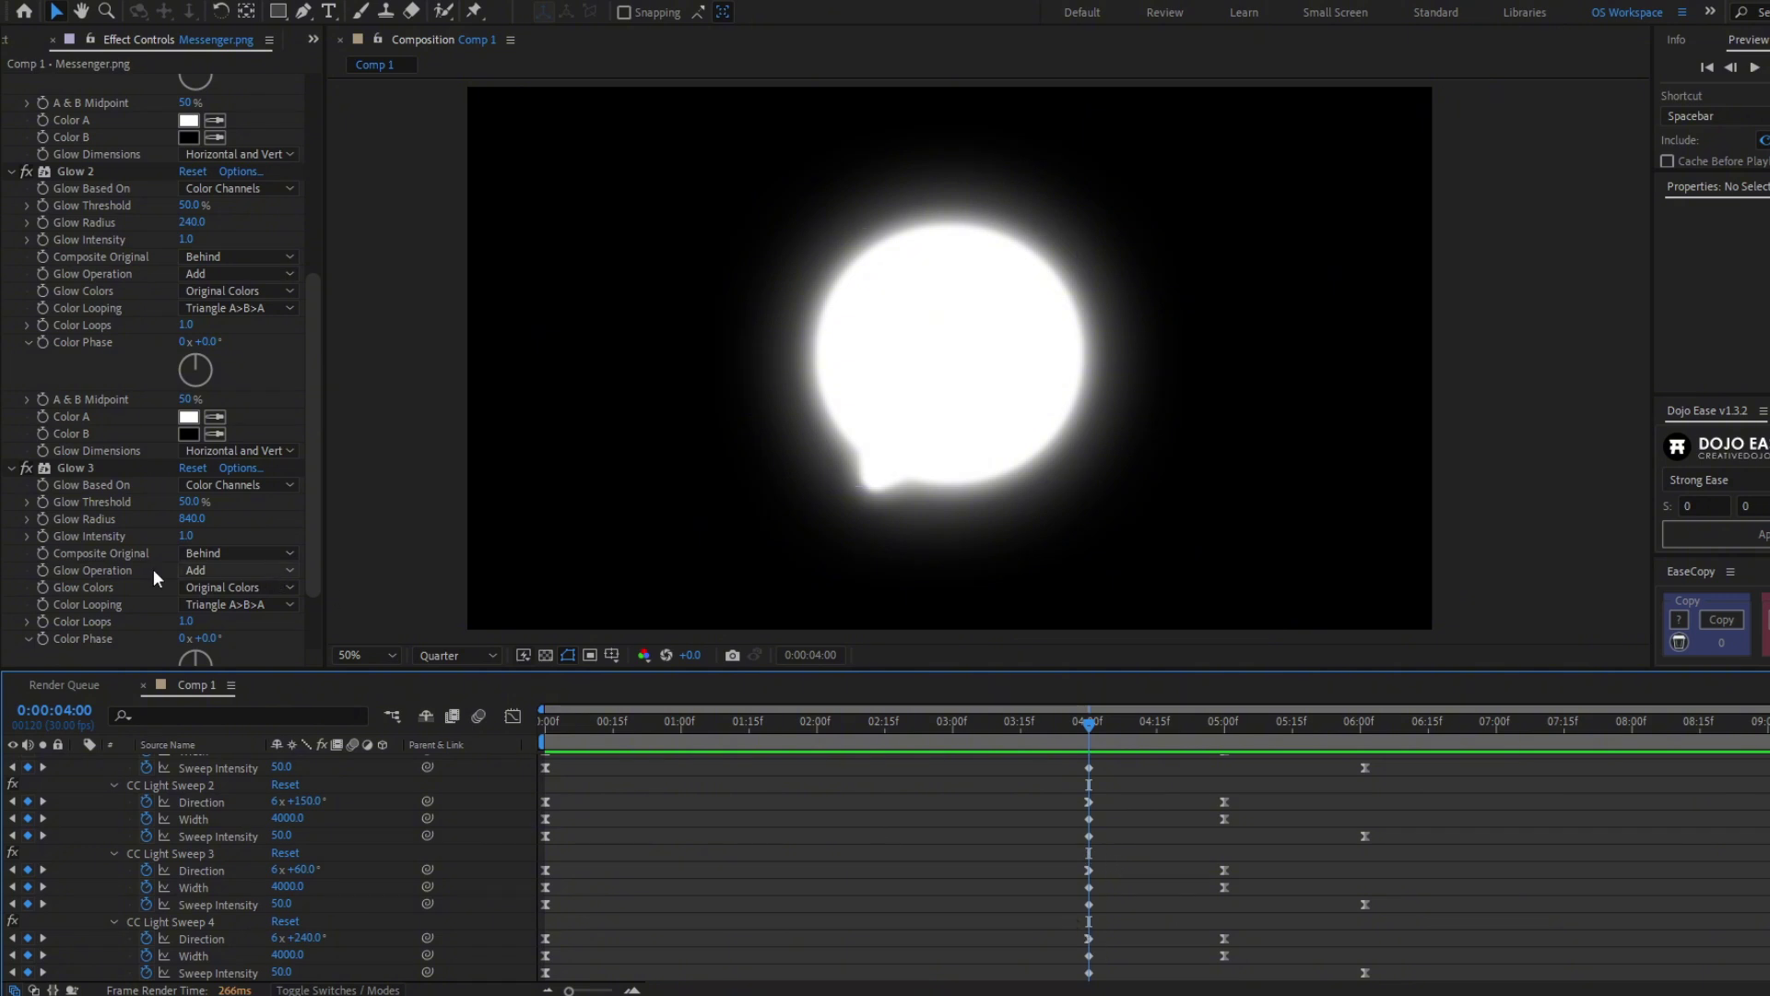
left_click(39, 536)
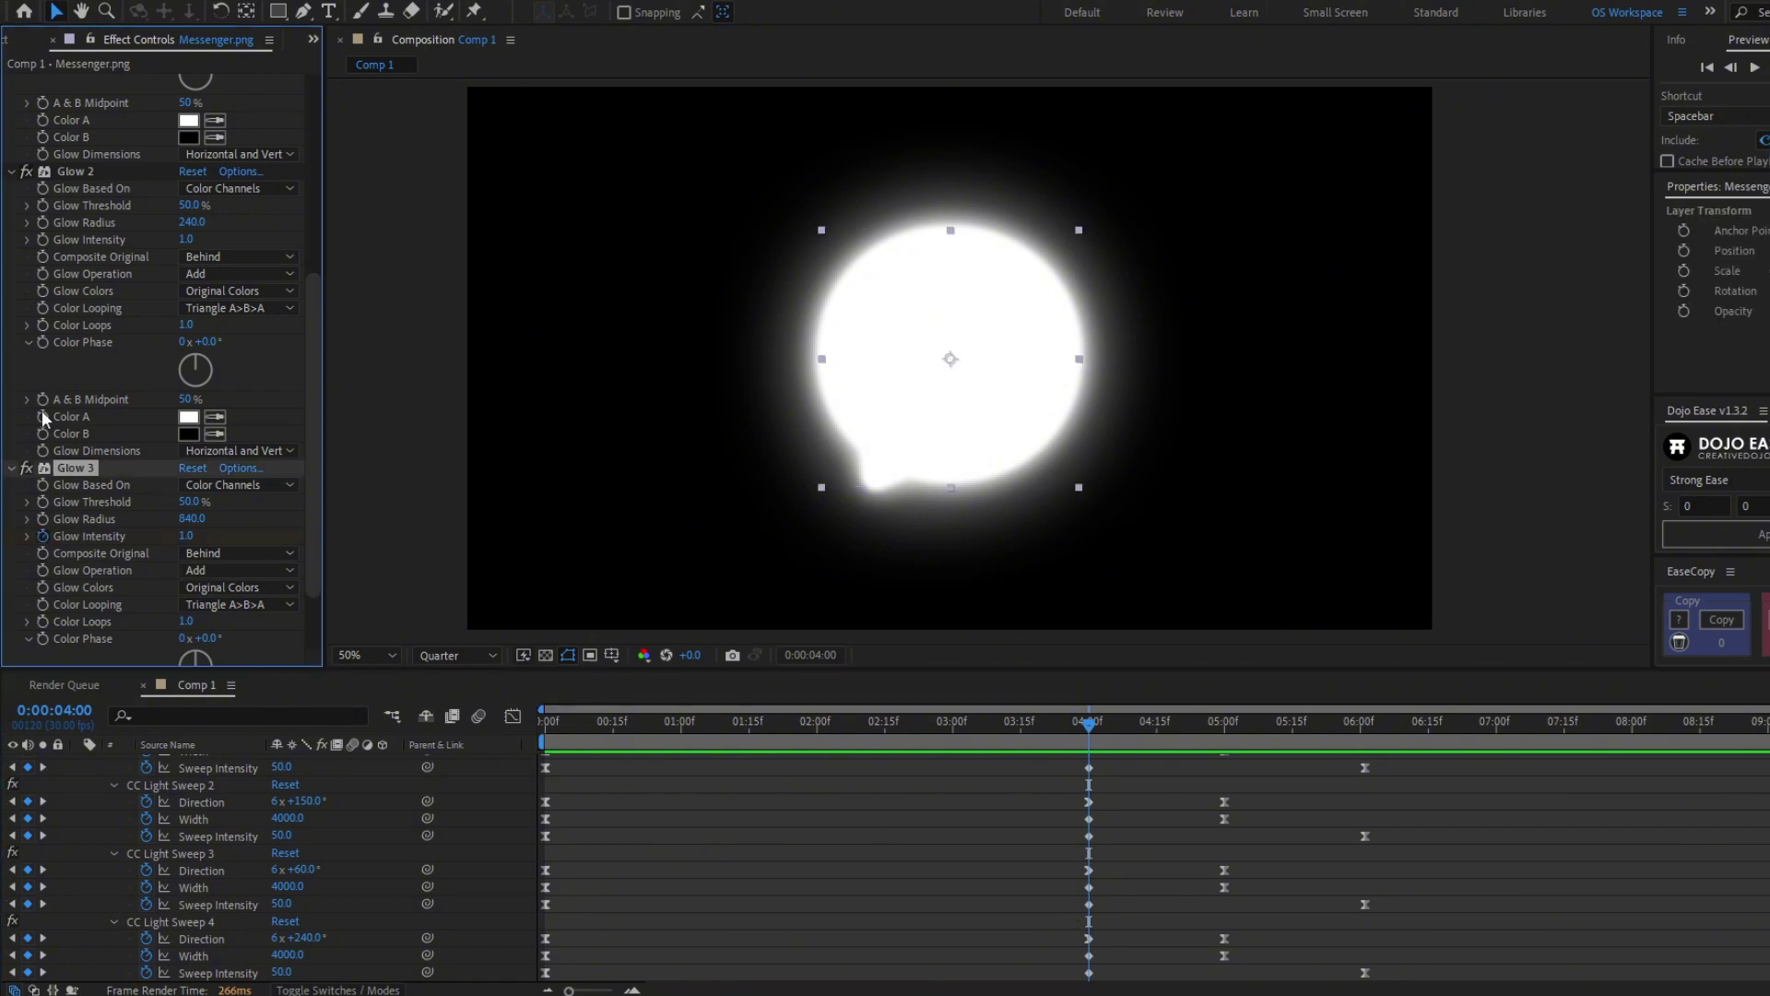
scroll(42, 369, "up", 2)
left_click(42, 328)
scroll(53, 335, "up", 6)
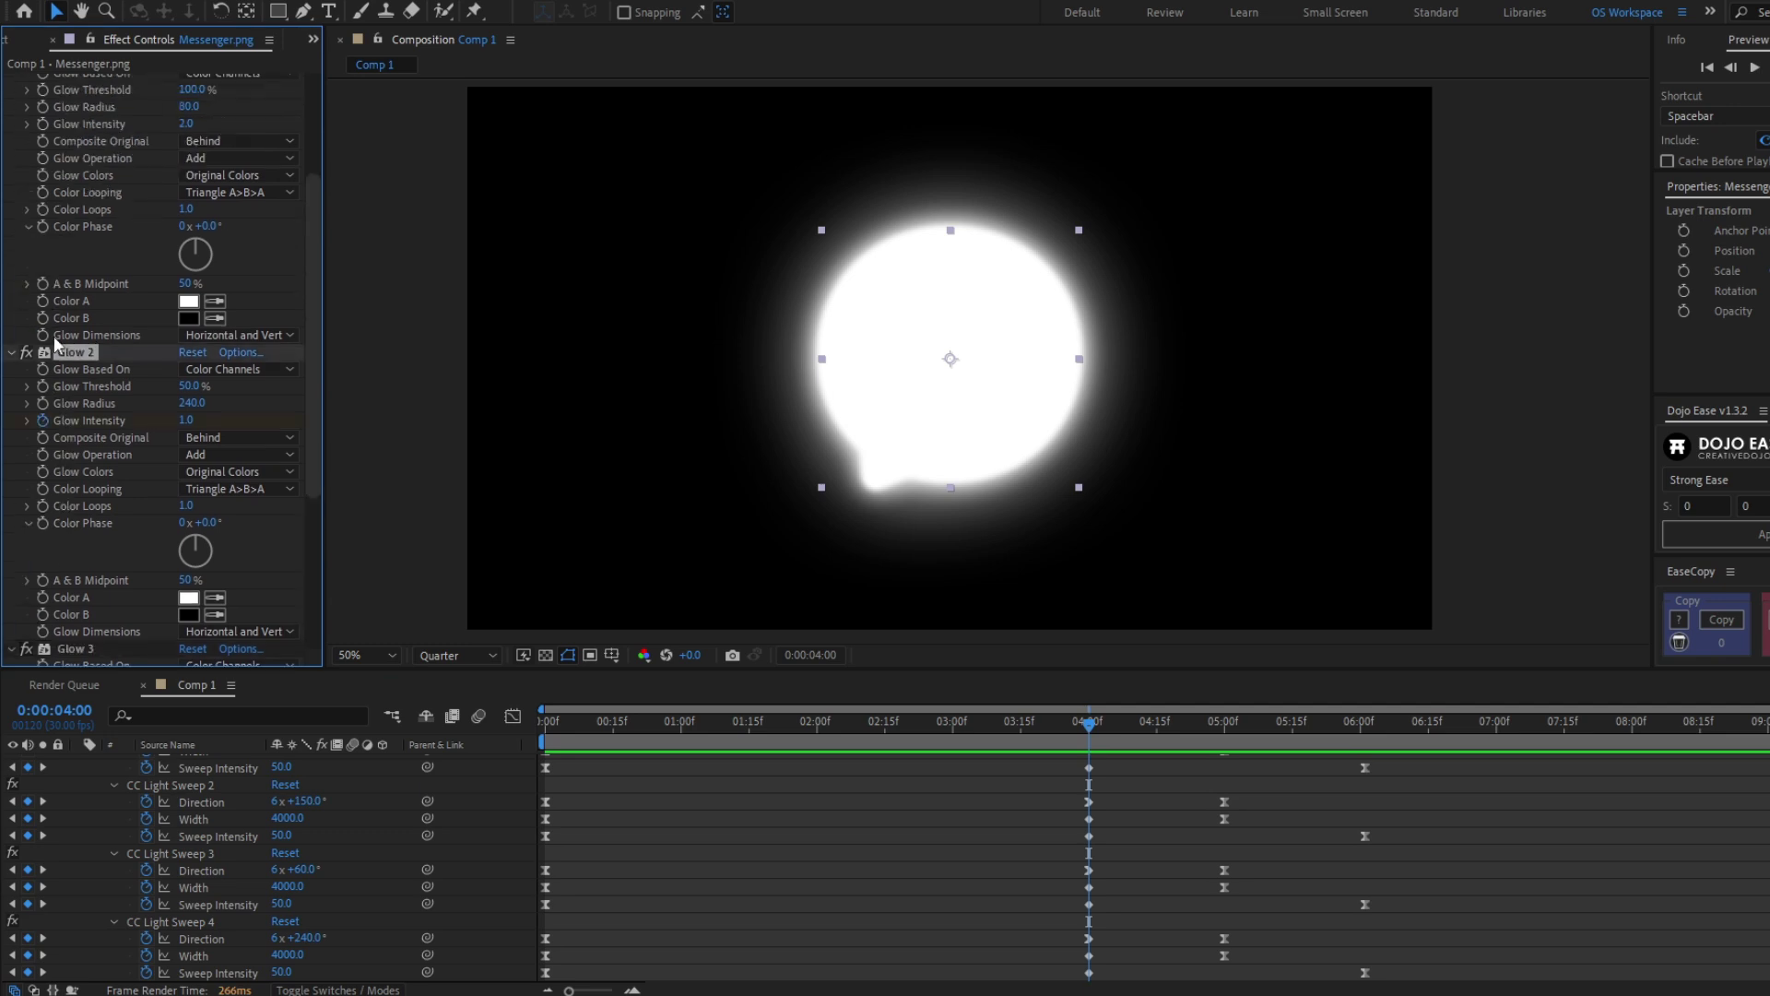
left_click(37, 306)
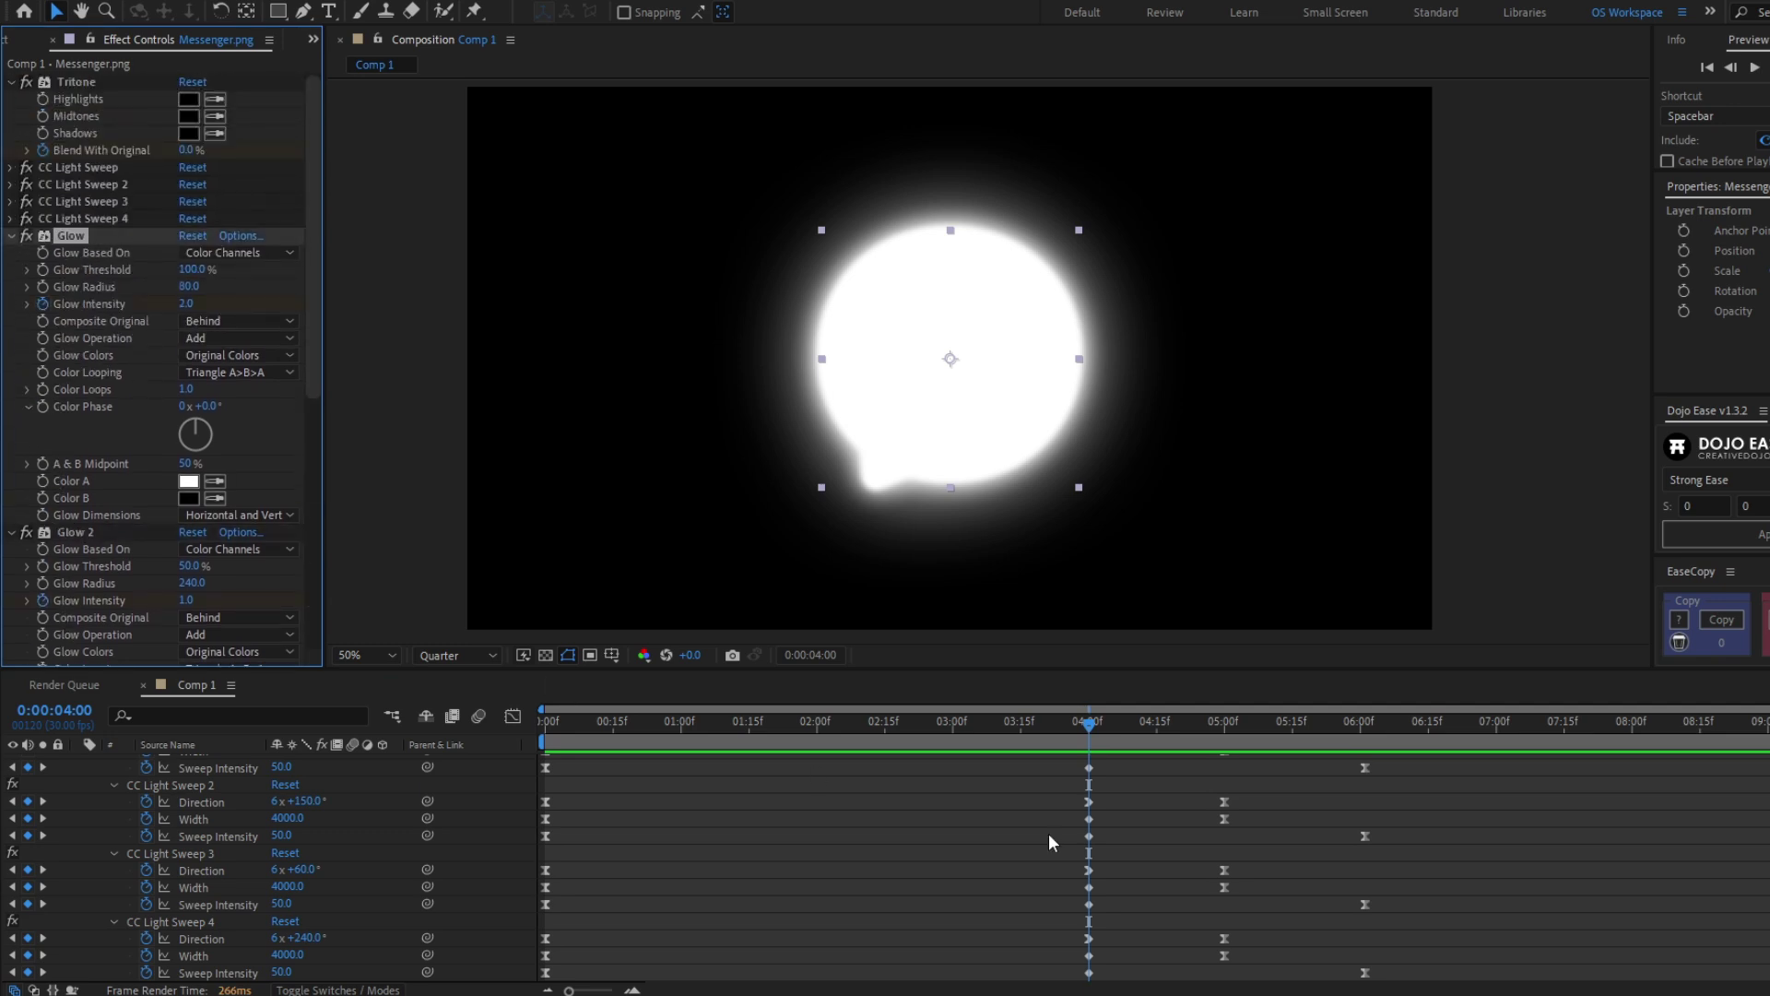
Step: Set the Glow Intensity of all three Glow effects to 0 at 0:00:05:00
scroll(1162, 804, "up", 2)
left_click_drag(1169, 721, 1218, 730)
scroll(1212, 834, "down", 3)
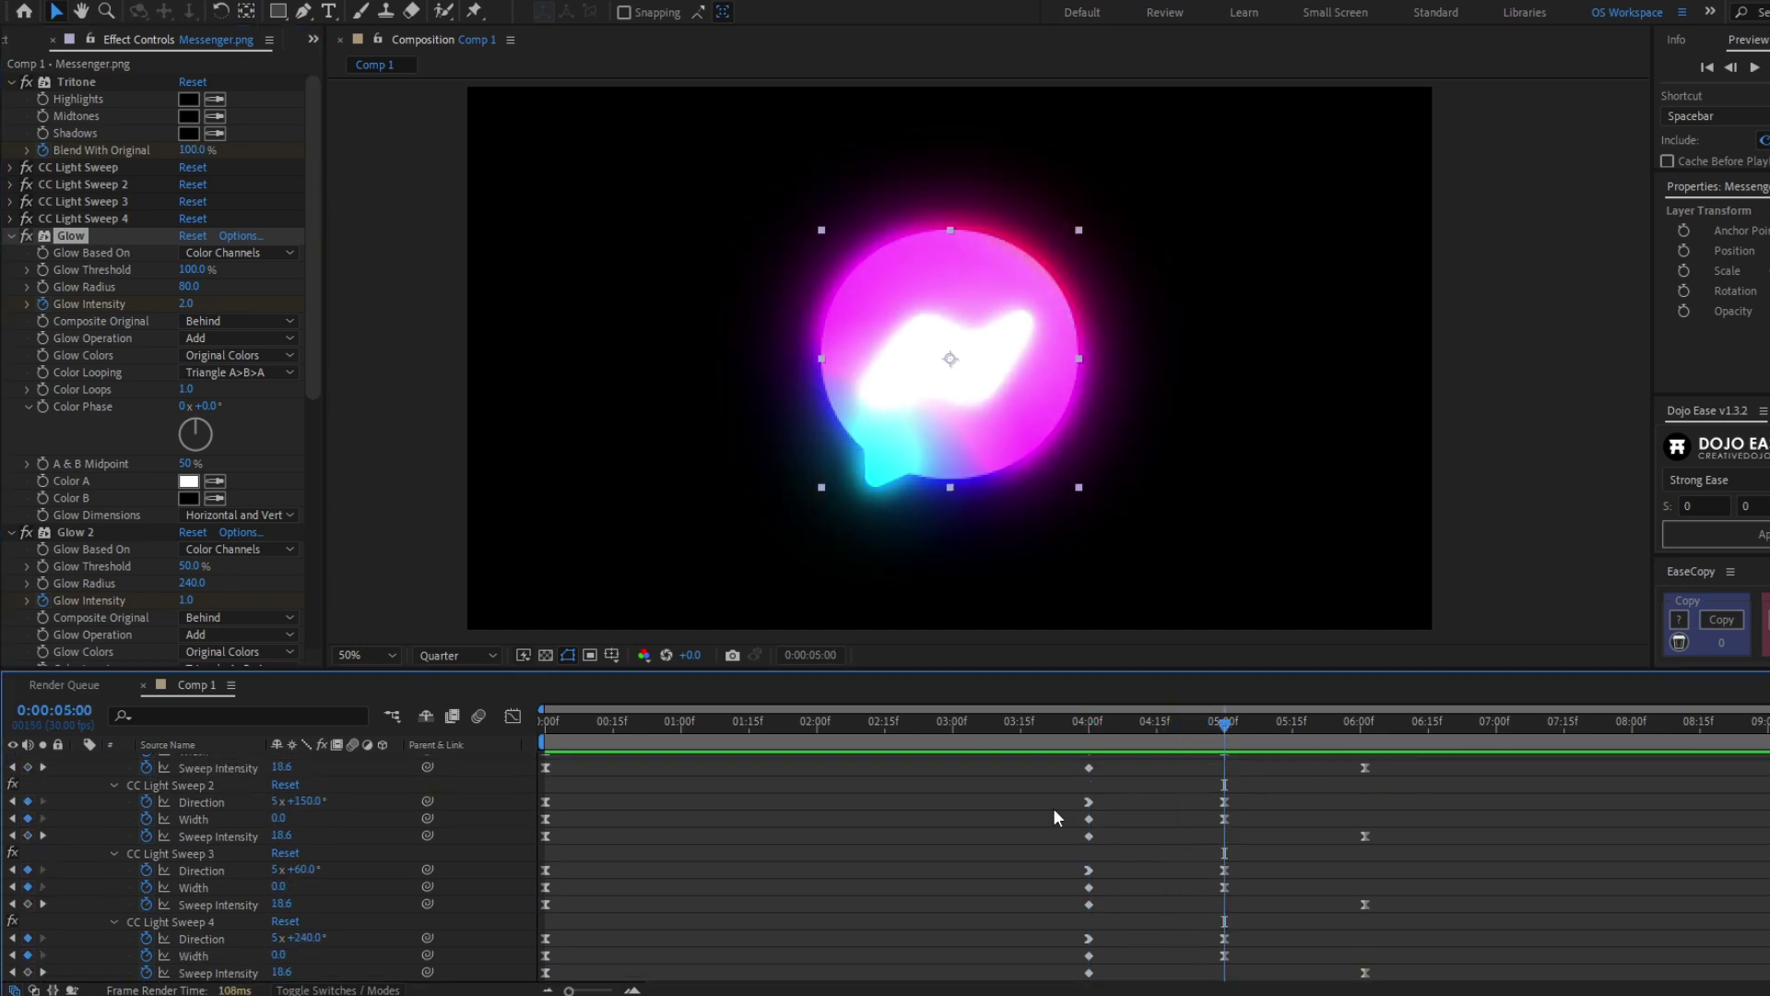
left_click(184, 600)
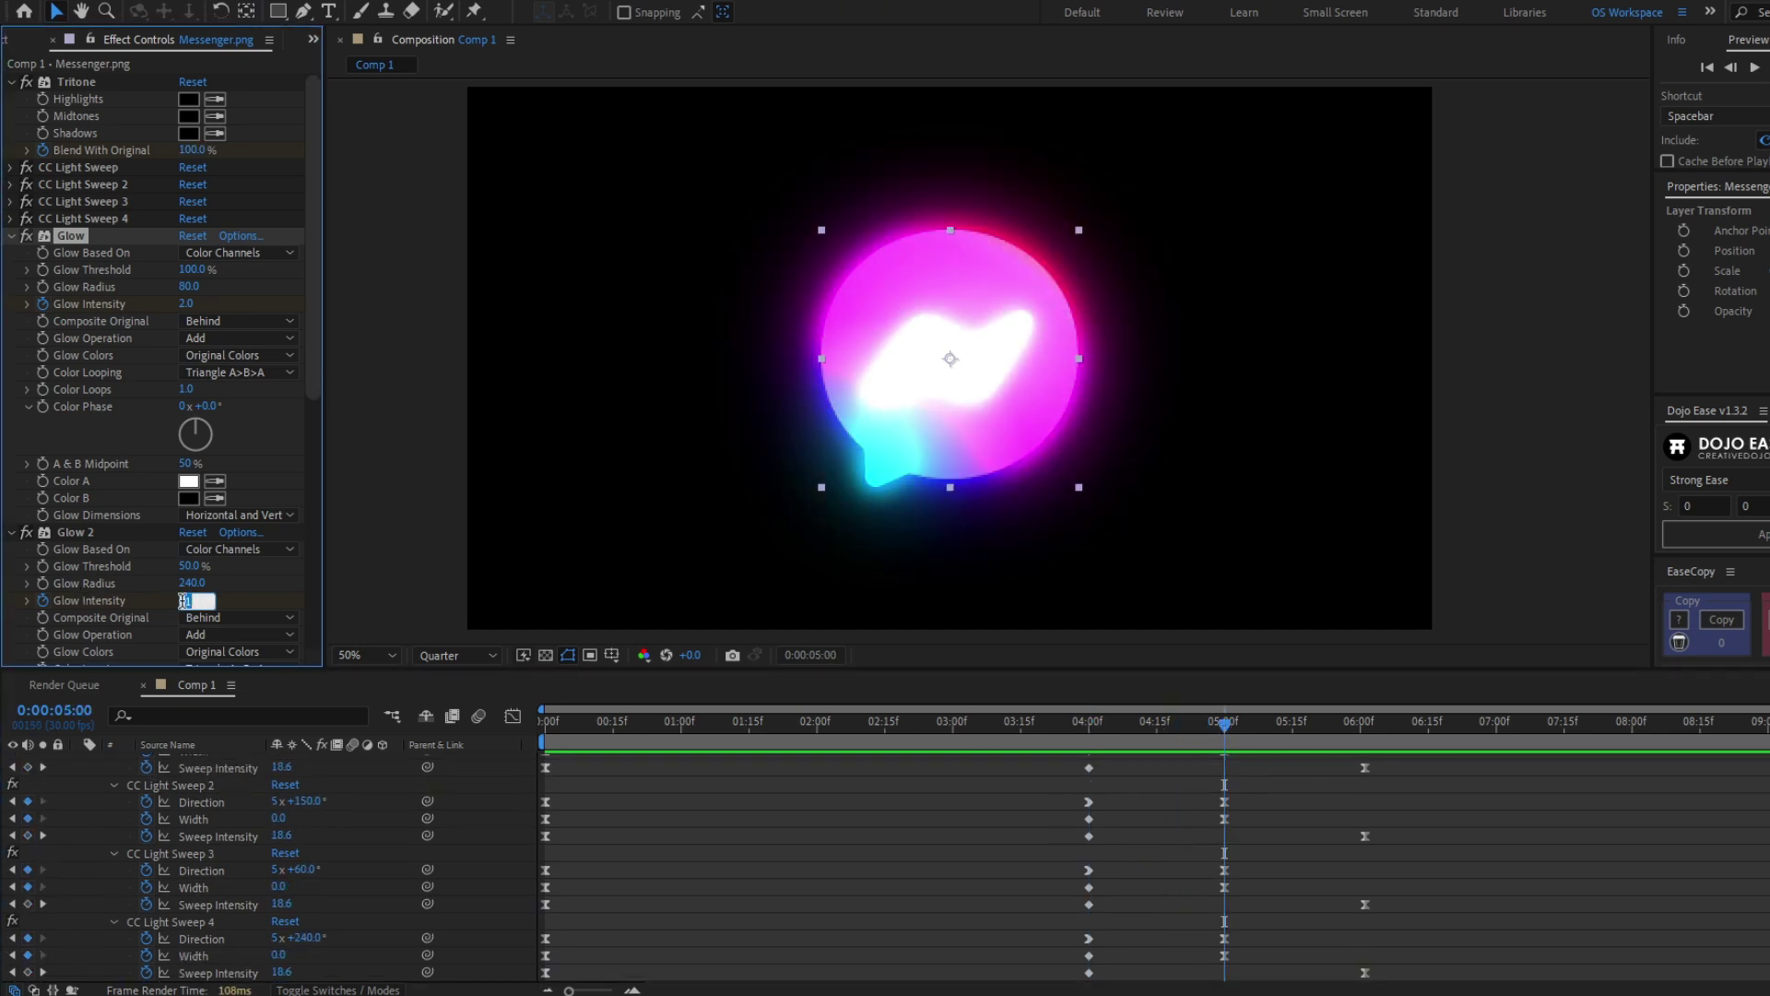
type("0")
key("Return")
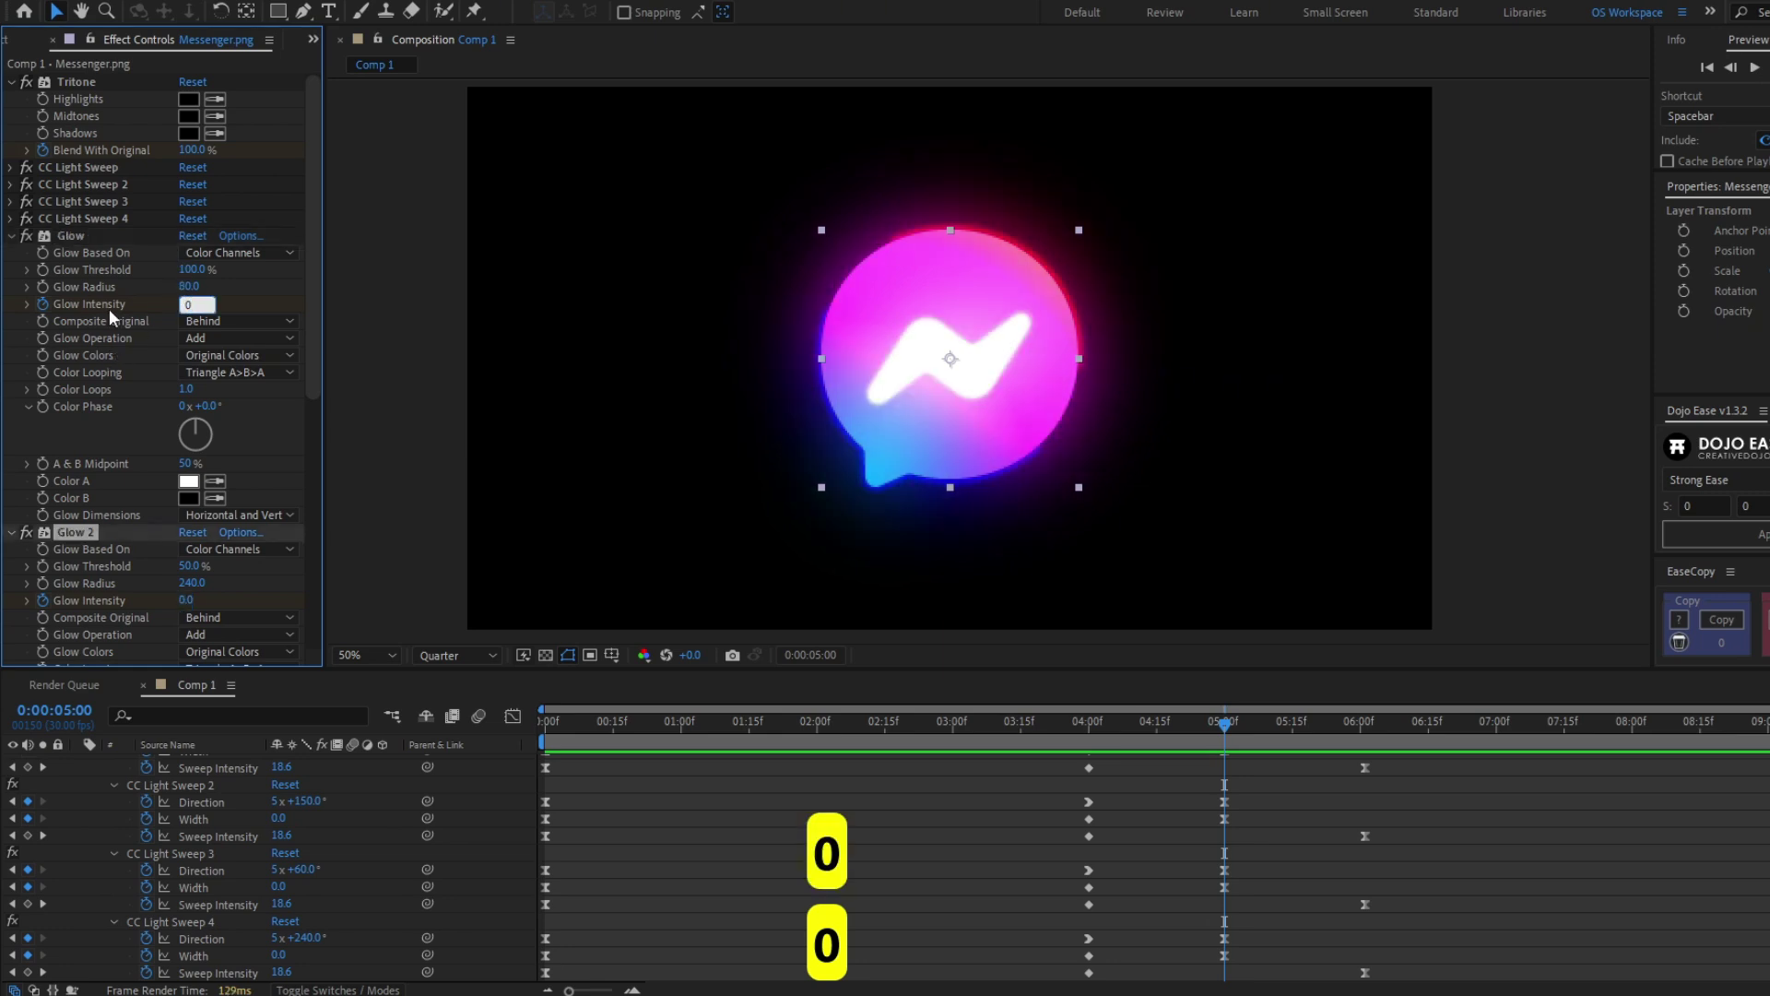
scroll(104, 362, "down", 4)
scroll(104, 362, "down", 3)
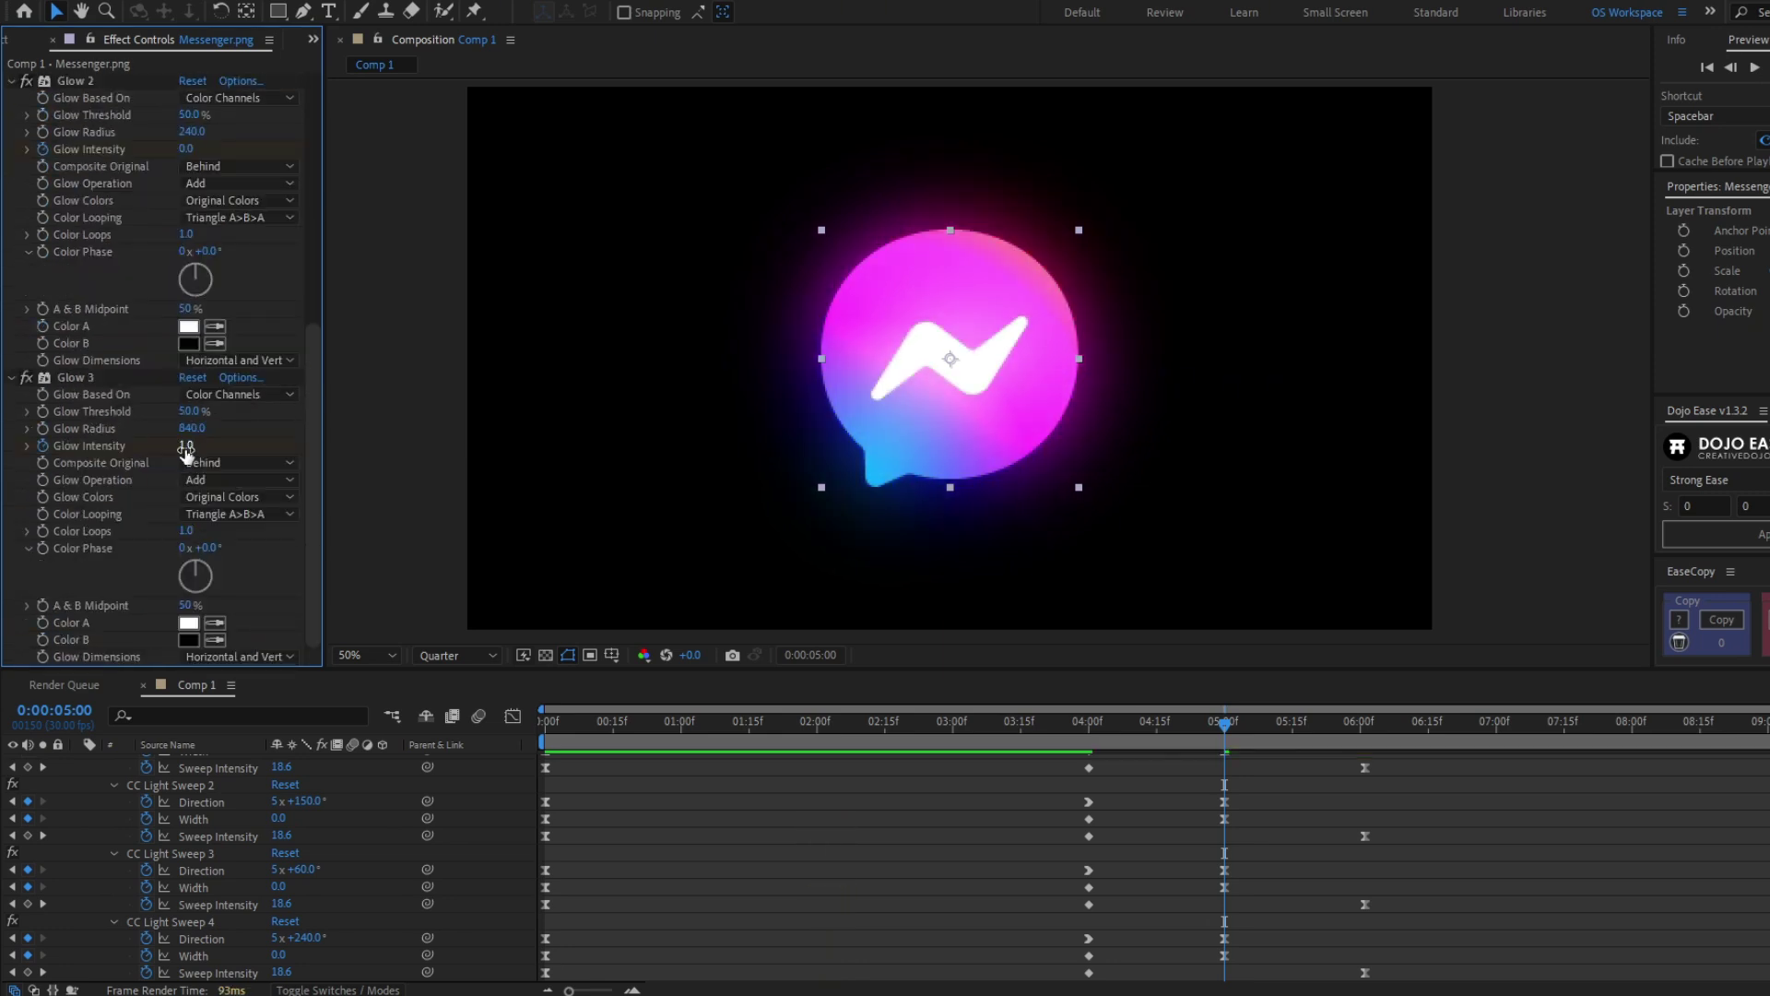
Step: Reveal the Messenger layer's keyframes and apply Easy Ease to the Glow Intensity keyframes of all three glows
left_click(1065, 865)
left_click(1064, 866)
key("y")
key("v")
key("u")
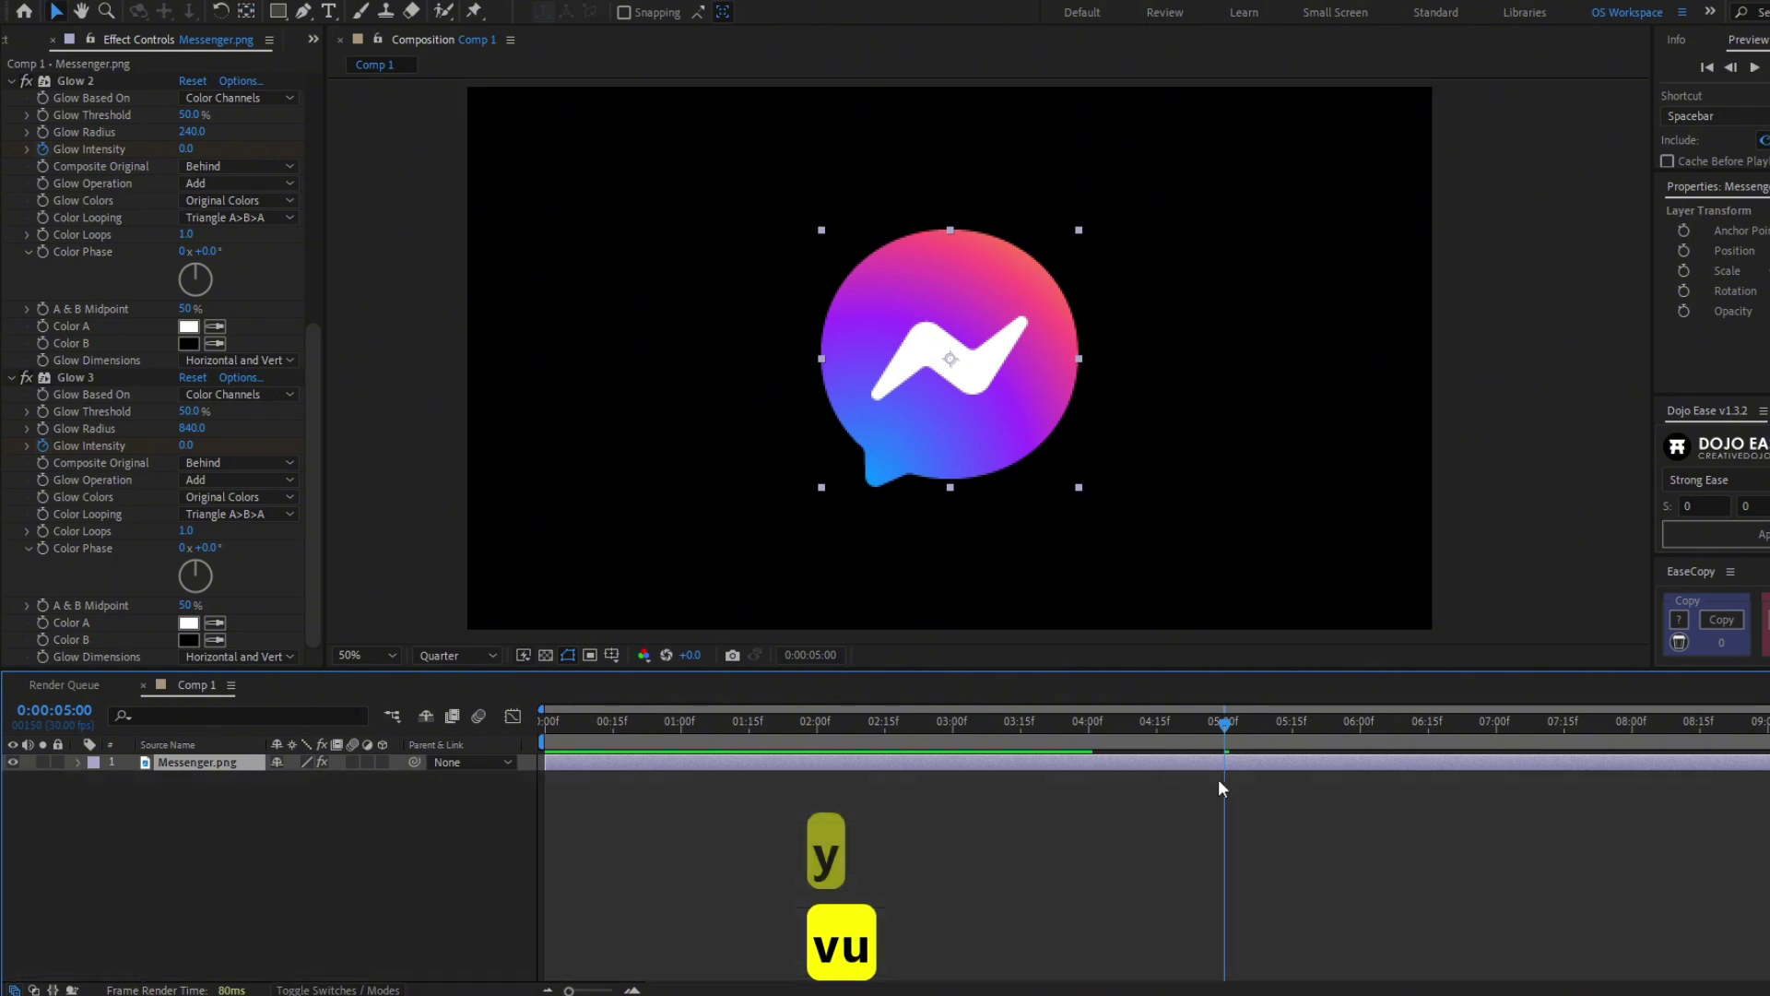
key("u")
left_click_drag(1254, 973, 1045, 902)
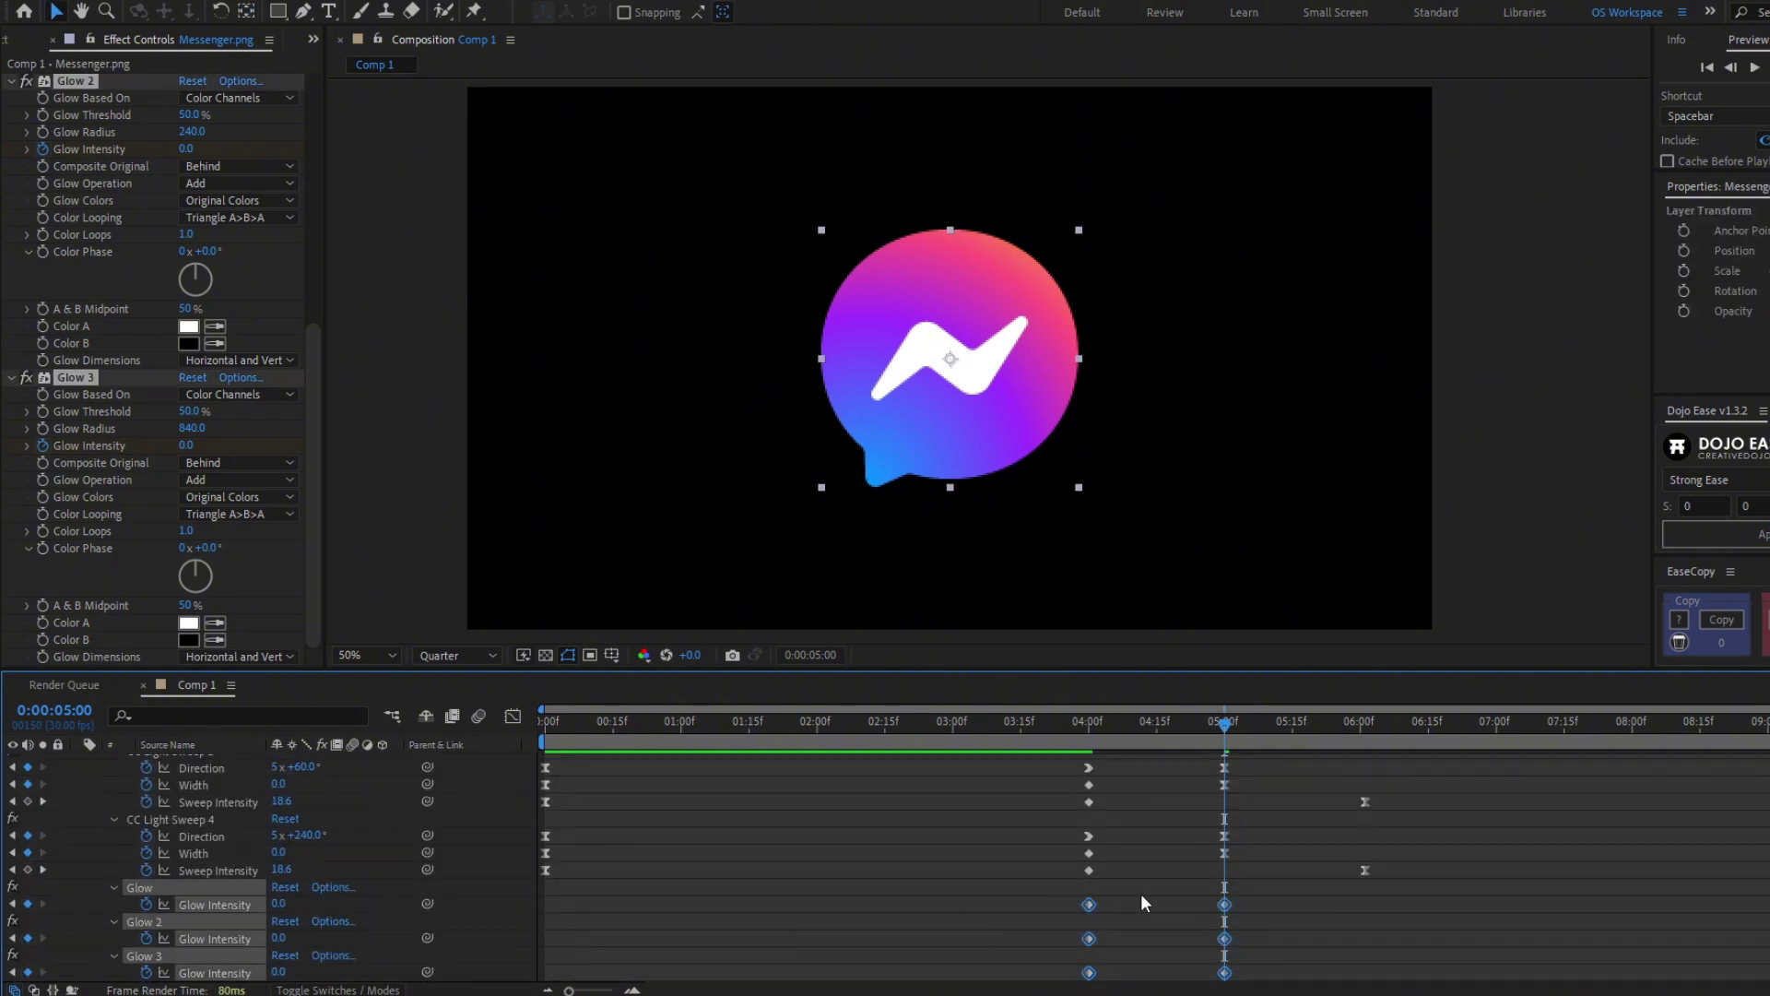
key("F9")
left_click(1280, 754)
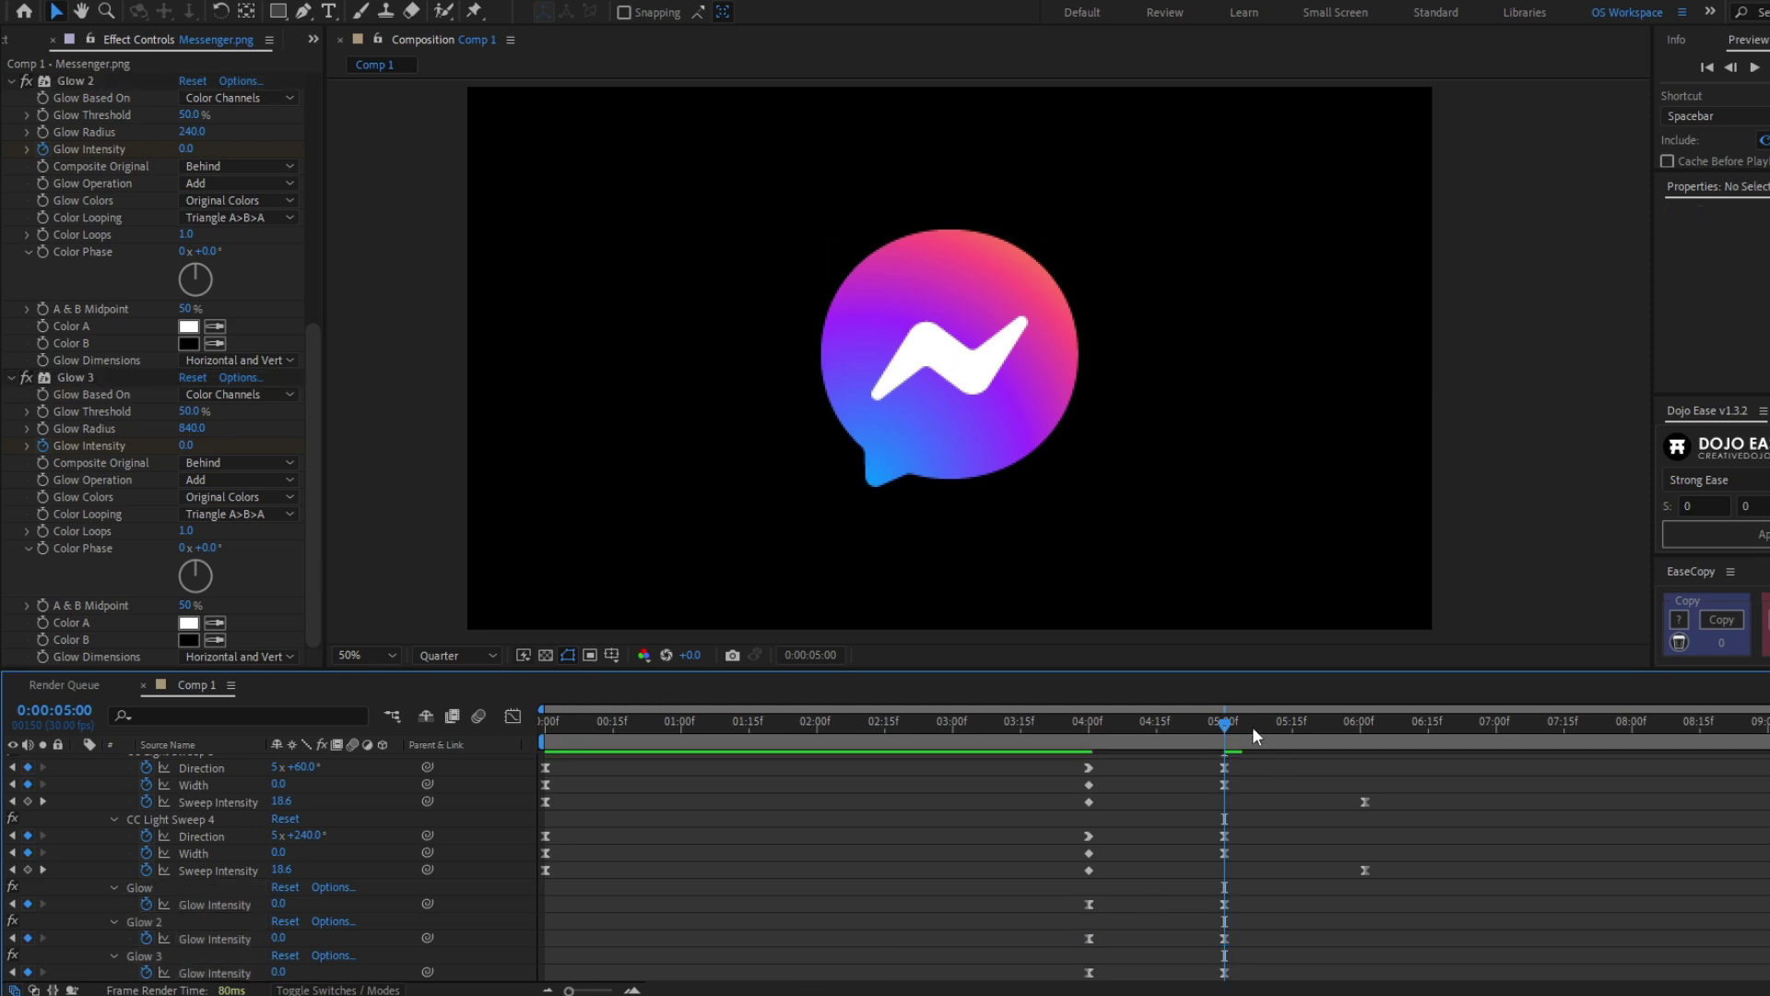
Step: Set the end of the composition's work area to 0:00:06:16
left_click(1252, 726)
left_click_drag(1265, 730, 1431, 732)
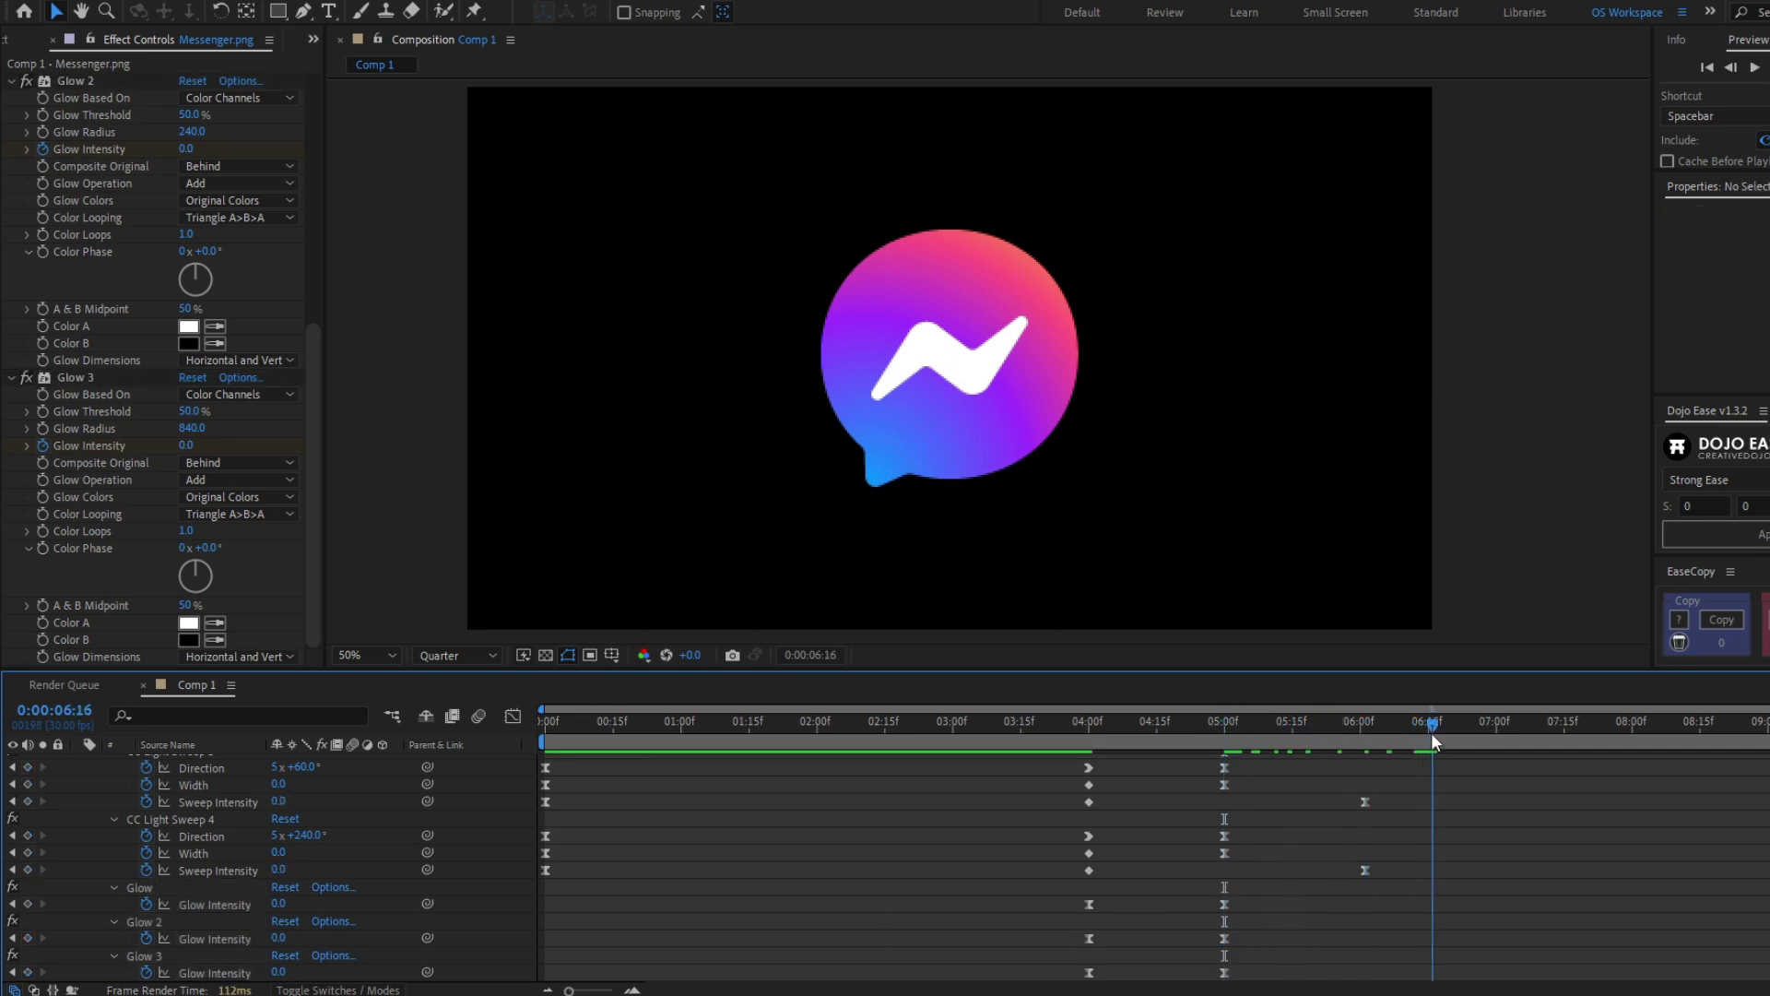
key("n")
Step: Move the ending Glow Intensity keyframes of all three glows to 0:00:05:11 and preview the animation
left_click_drag(1187, 718, 1208, 717)
left_click(1229, 885)
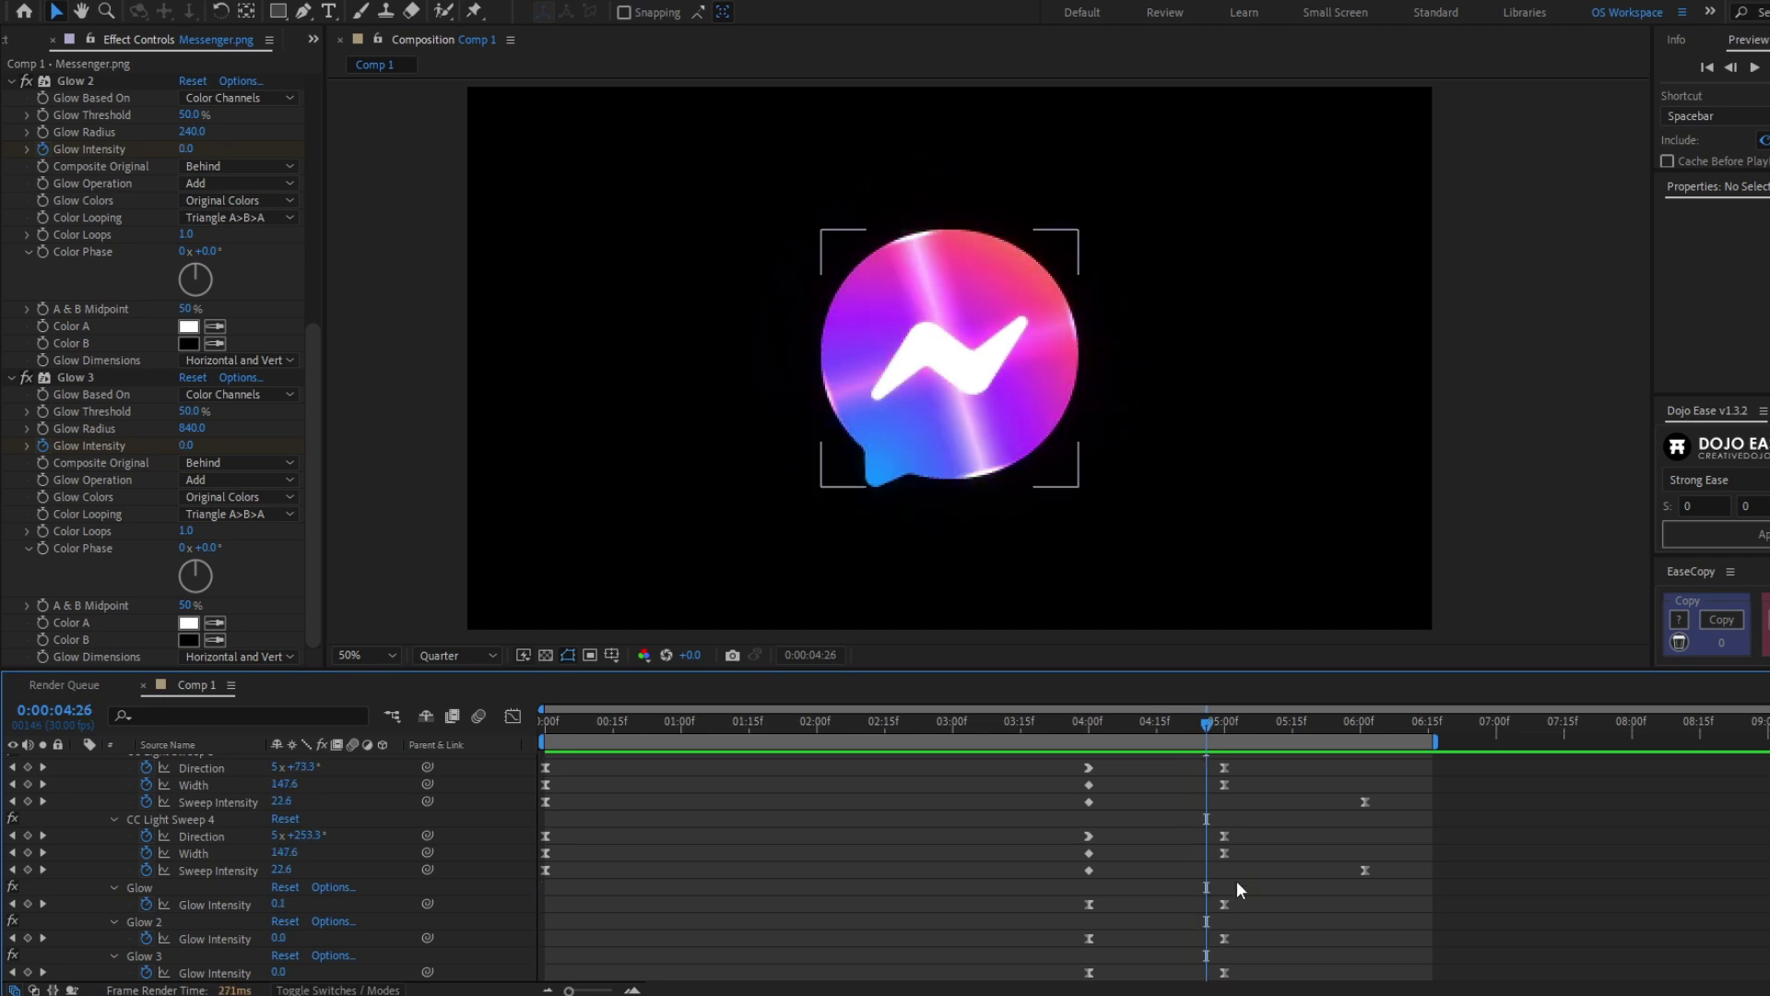
left_click_drag(1226, 913, 1276, 976)
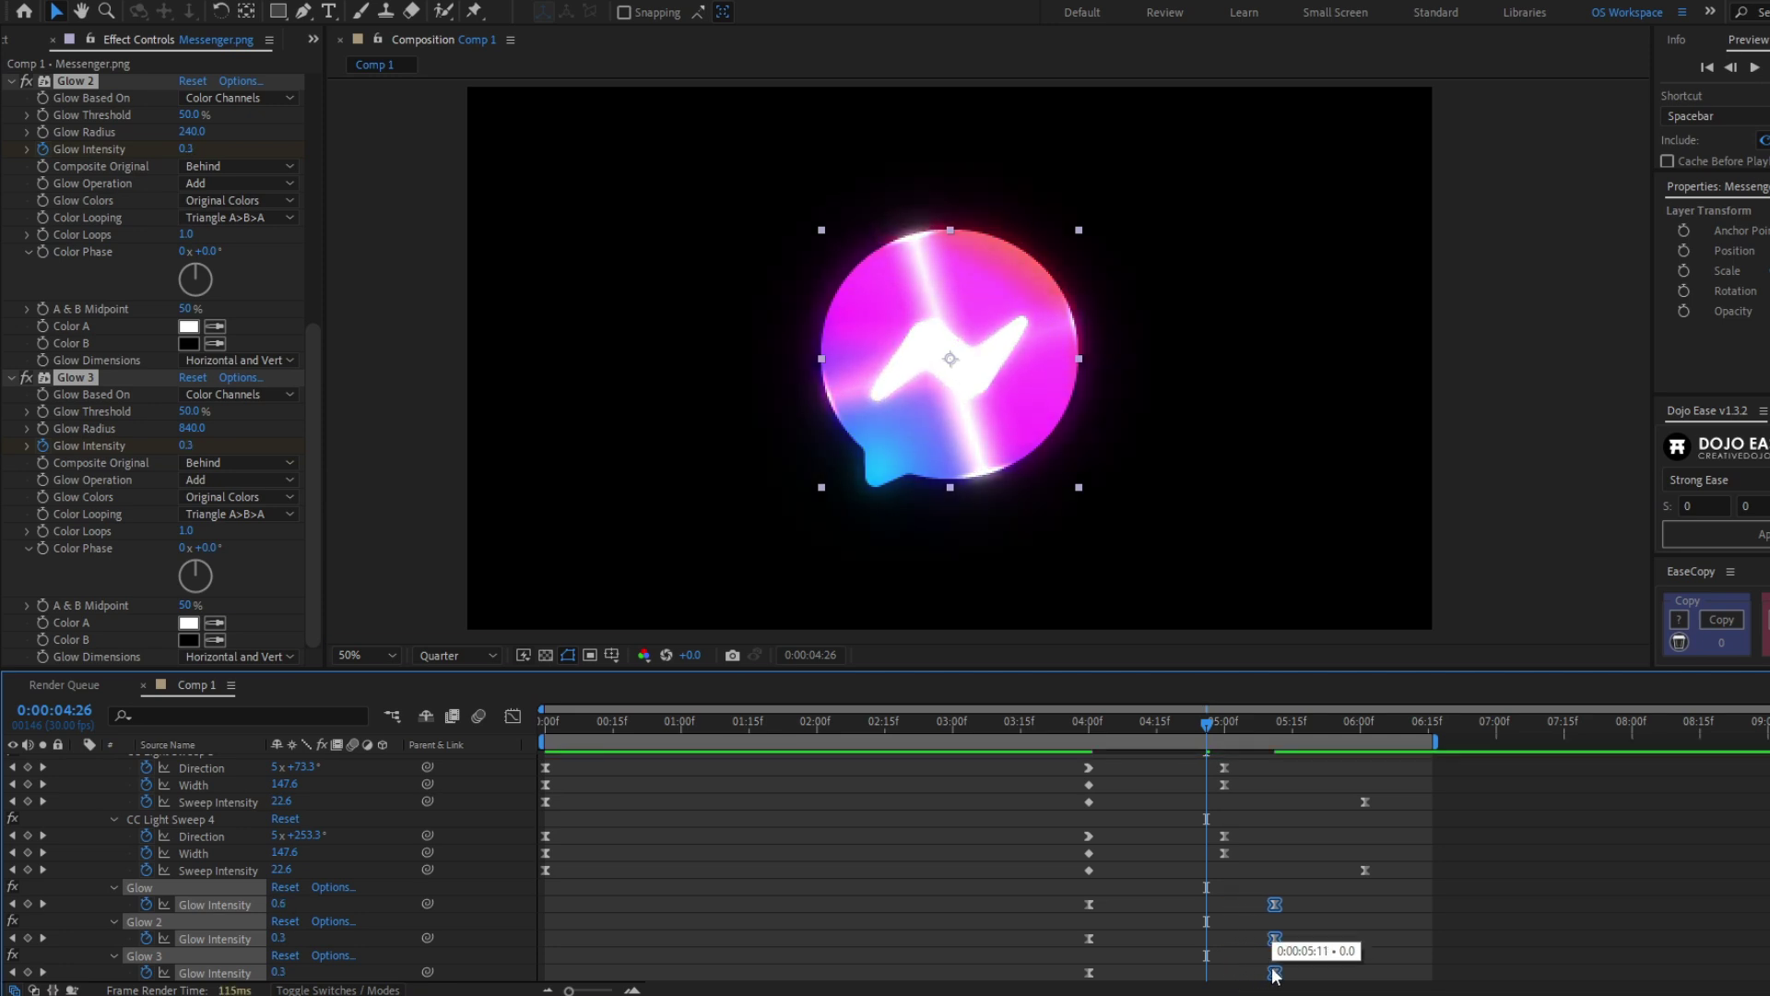
left_click(1315, 925)
left_click(1088, 721)
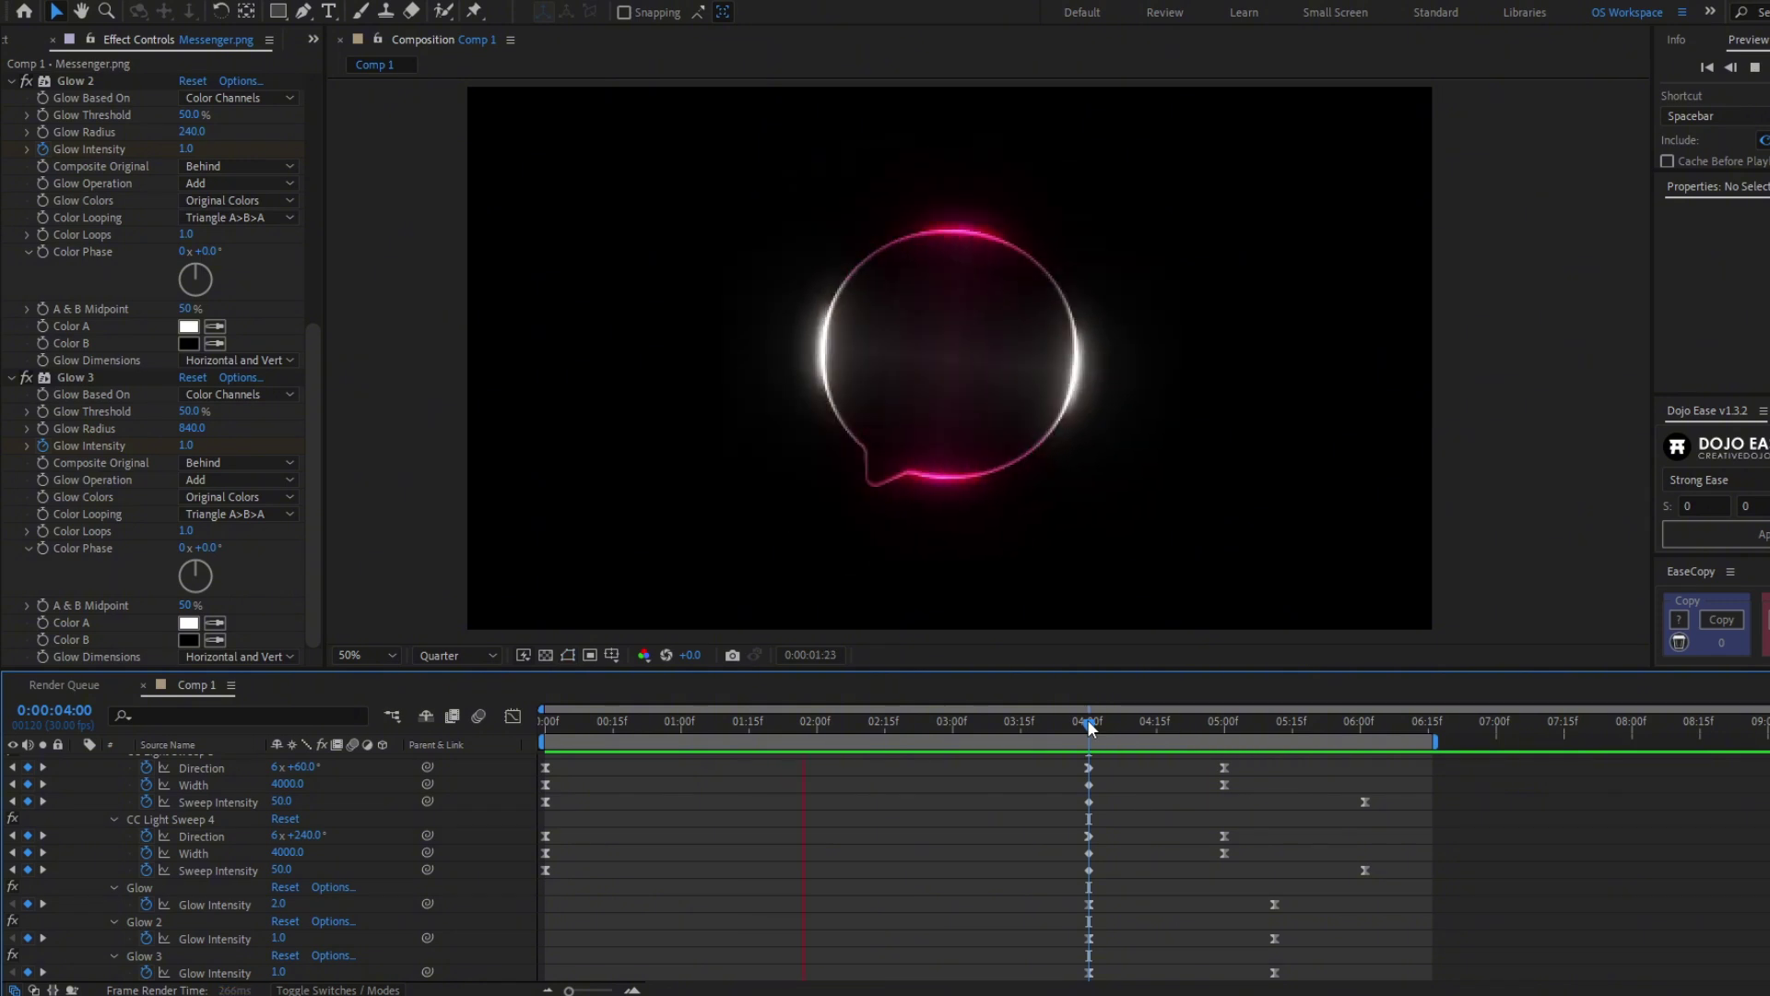